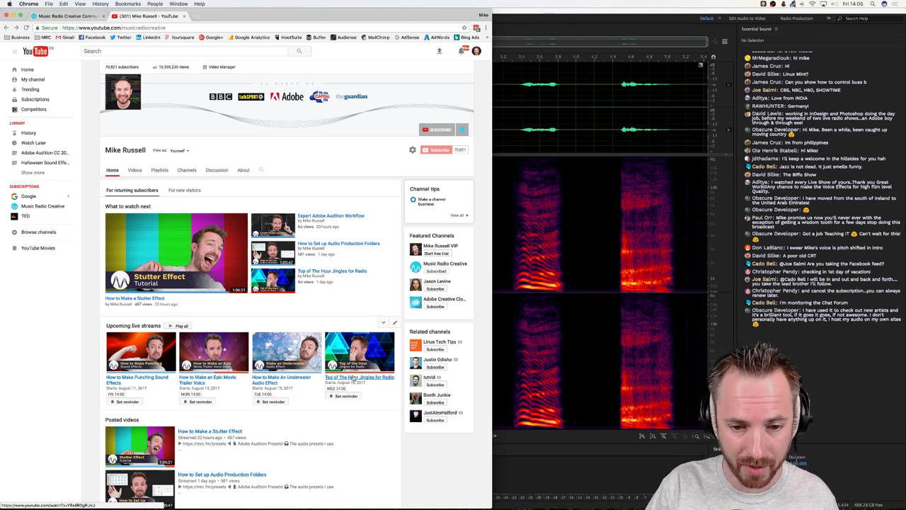
Switch to the Premiere Pro punch project and narrow its window so the chat beside it is uncovered.
{"action": "left_click", "coordinate": [492, 500]}
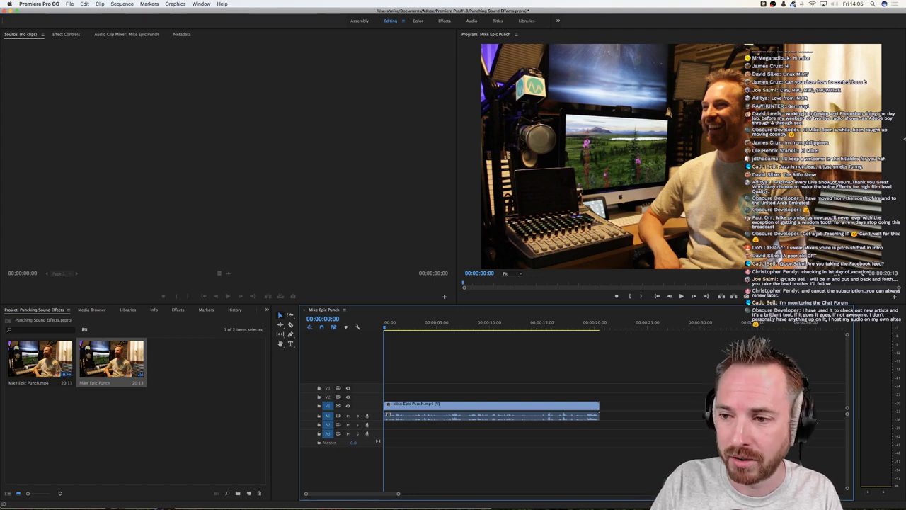
{"action": "left_click_drag", "start_coordinate": [904, 139], "coordinate": [733, 133]}
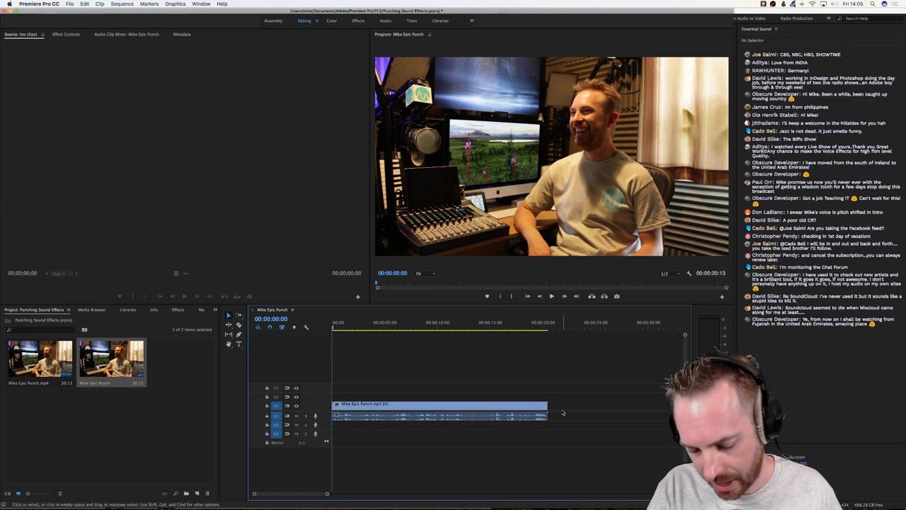
Play the whole punch sequence, replay the first punch from 00:00:05:15, and return the playhead to just before it.
{"action": "key", "text": "space"}
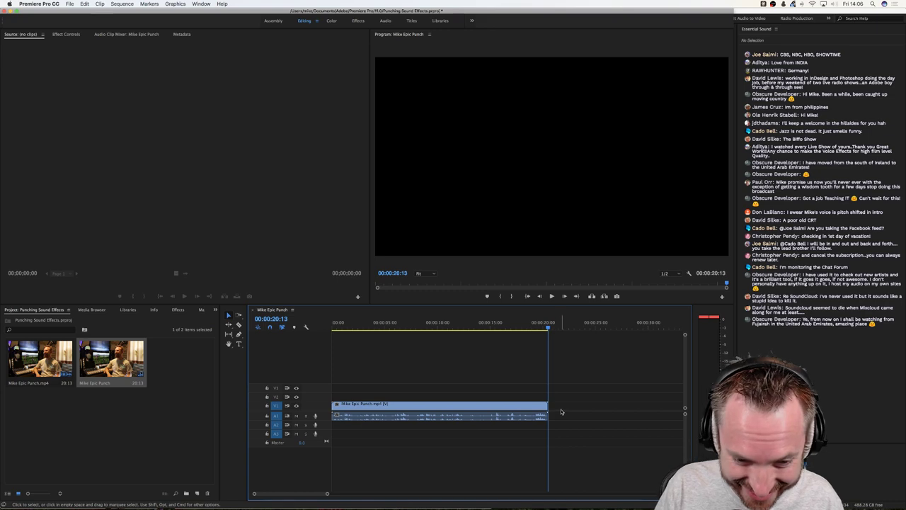
{"action": "mouse_move", "coordinate": [389, 327]}
{"action": "left_mouse_down"}
{"action": "mouse_move", "coordinate": [402, 328]}
{"action": "mouse_move", "coordinate": [391, 330]}
{"action": "left_mouse_up"}
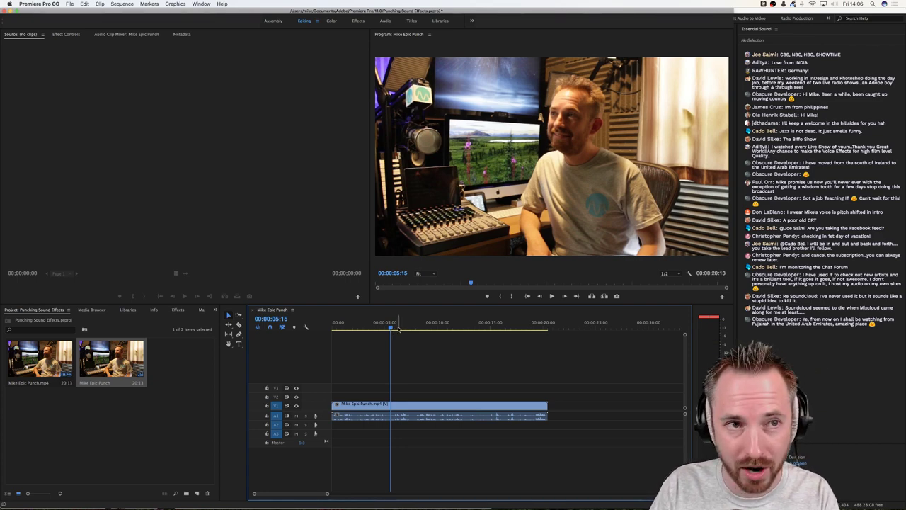
{"action": "key", "text": "space"}
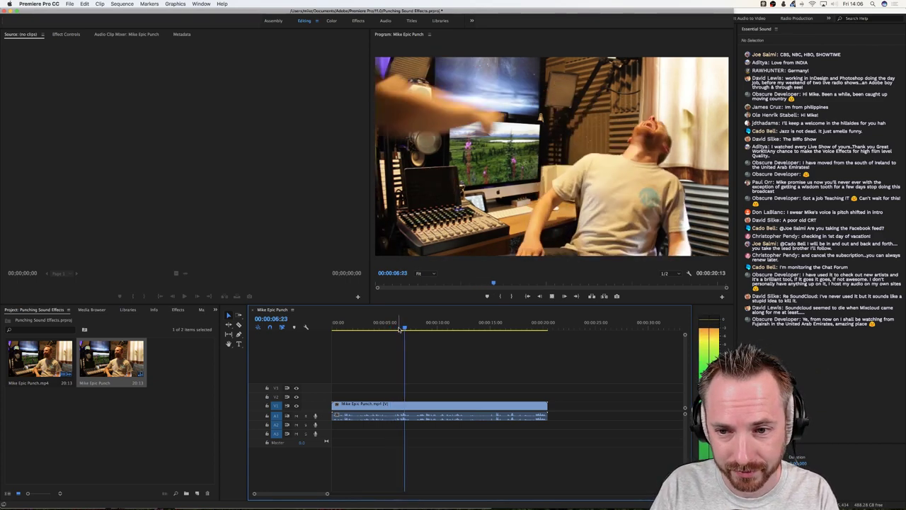
{"action": "left_click", "coordinate": [391, 331]}
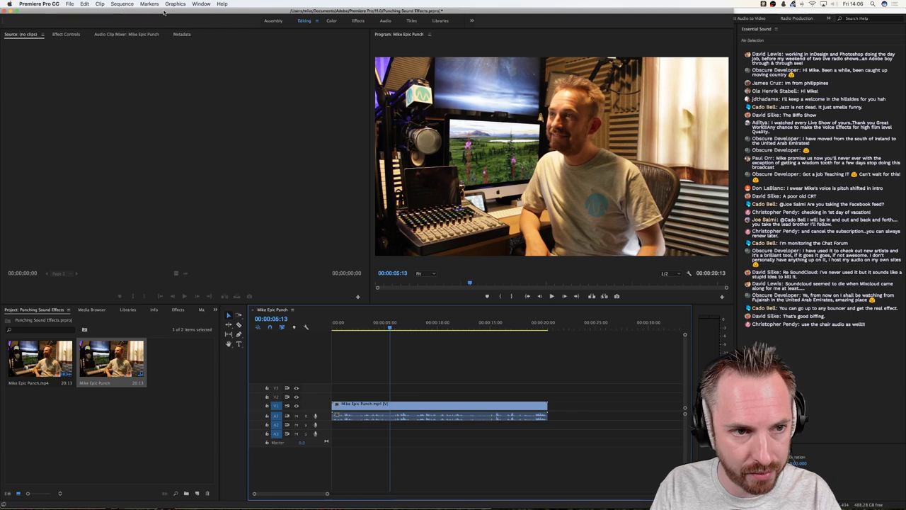
Send the entire punch sequence to Adobe Audition, with the video sent through Dynamic Link and the audio effect settings transferred.
{"action": "left_click", "coordinate": [72, 6]}
{"action": "mouse_move", "coordinate": [85, 5]}
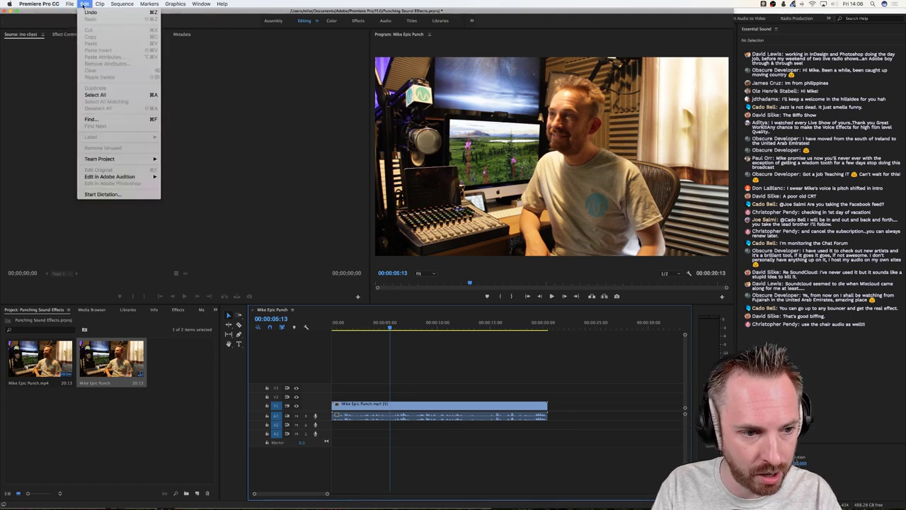
{"action": "mouse_move", "coordinate": [118, 179]}
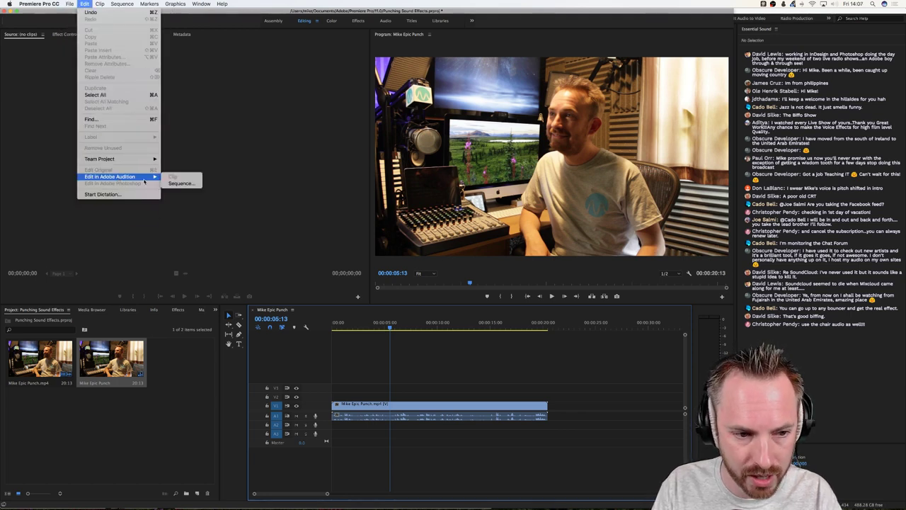
{"action": "left_click", "coordinate": [179, 183]}
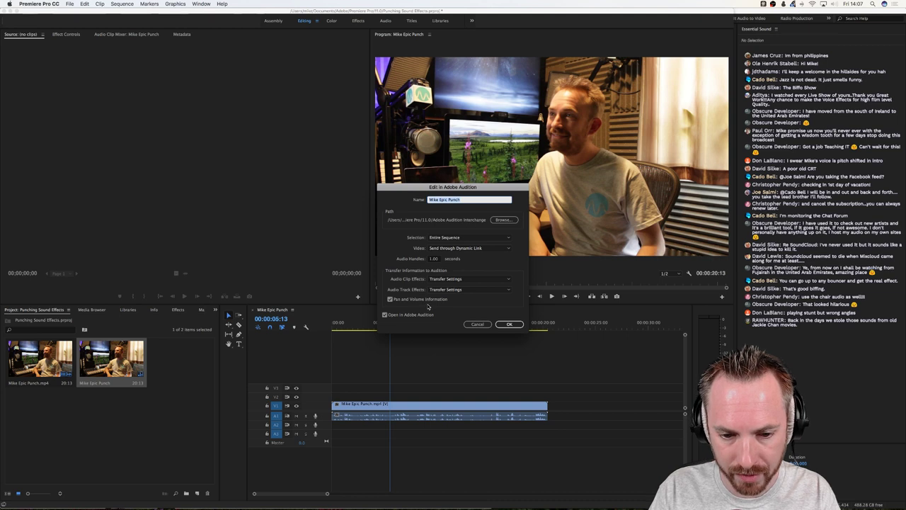
{"action": "left_click", "coordinate": [507, 325]}
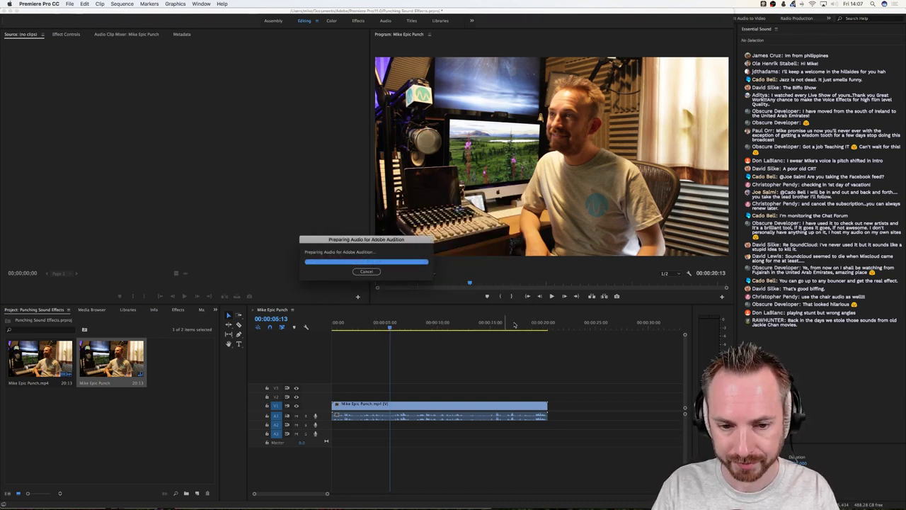
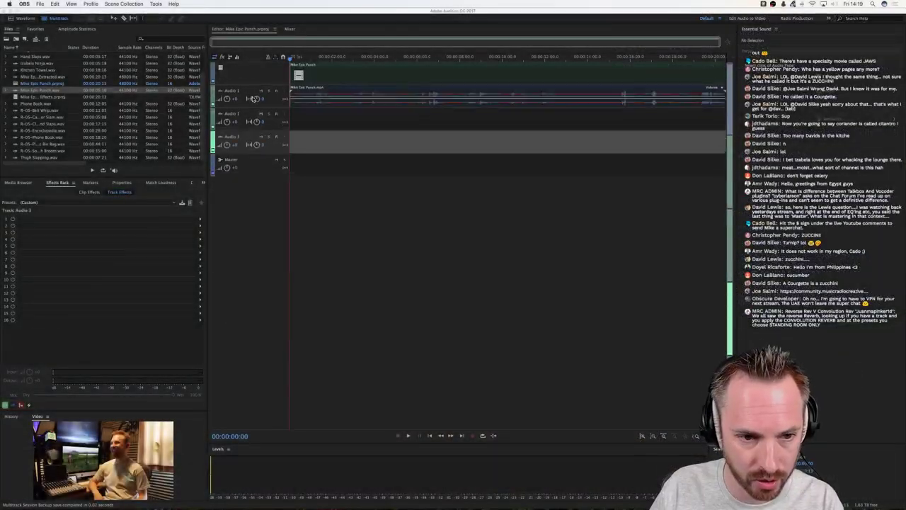
Make the multitrack tracks taller, find the first punch around 00:00:06:14, and enlarge the video preview.
{"action": "scroll", "coordinate": [254, 98], "scroll_direction": "up", "scroll_amount": 3}
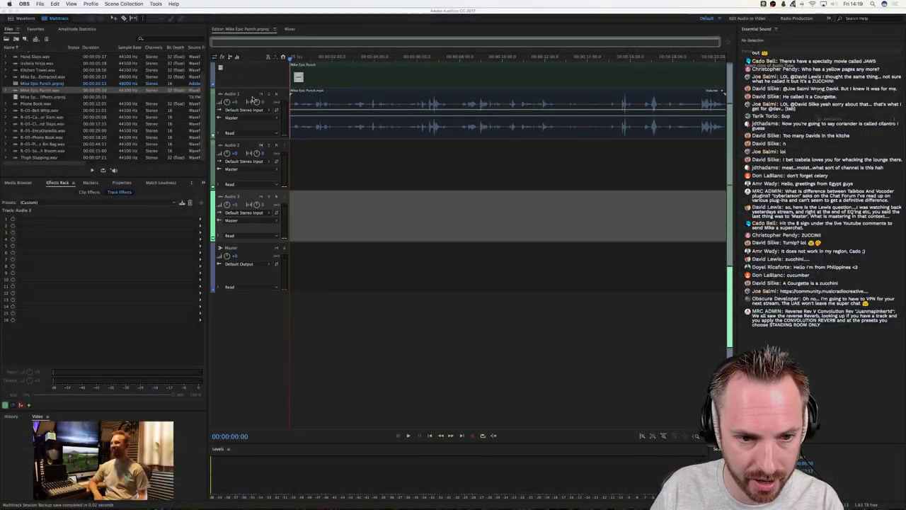
{"action": "left_click", "coordinate": [327, 62]}
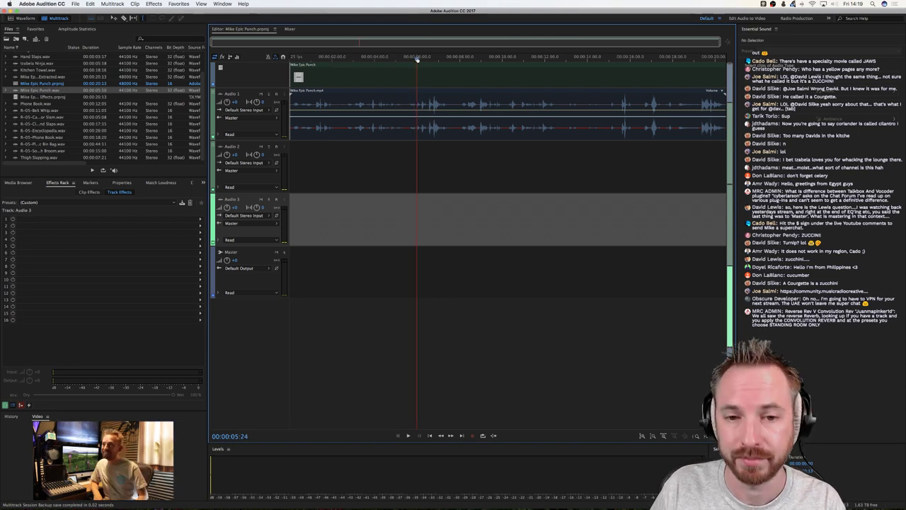
{"action": "key", "text": "space"}
{"action": "left_click_drag", "start_coordinate": [415, 60], "coordinate": [430, 58]}
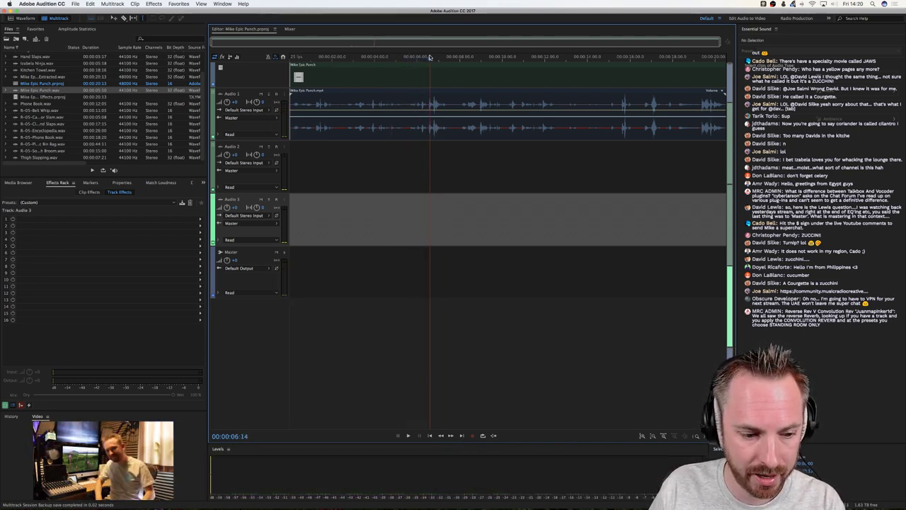
{"action": "scroll", "coordinate": [429, 57], "scroll_direction": "up", "scroll_amount": 5}
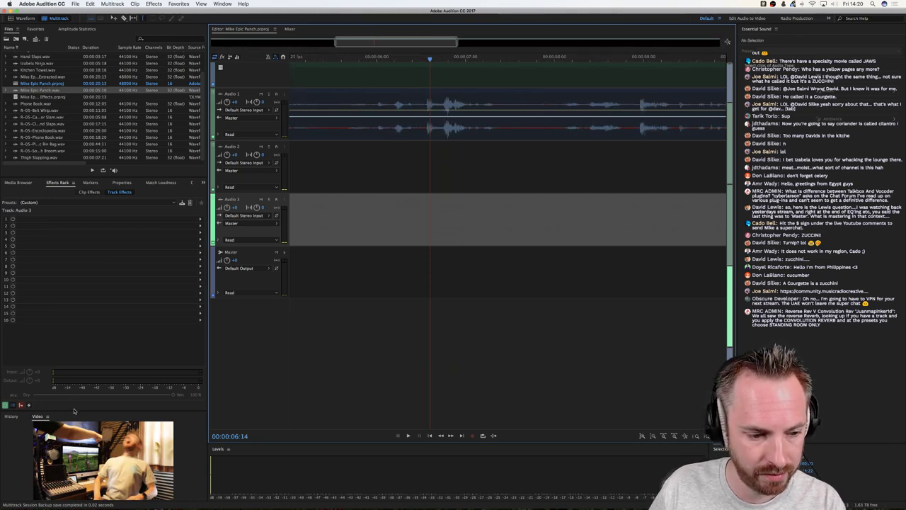
{"action": "left_click_drag", "start_coordinate": [74, 411], "coordinate": [73, 369]}
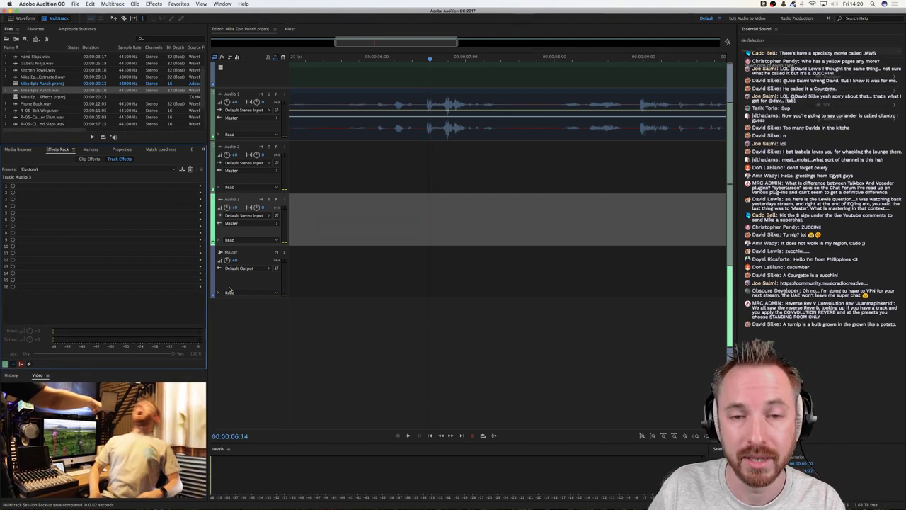
Add a marker at 00:00:06:09, where the fist meets the face, and name it Impact.
{"action": "mouse_move", "coordinate": [429, 60]}
{"action": "left_mouse_down"}
{"action": "mouse_move", "coordinate": [323, 60]}
{"action": "mouse_move", "coordinate": [415, 61]}
{"action": "left_mouse_up"}
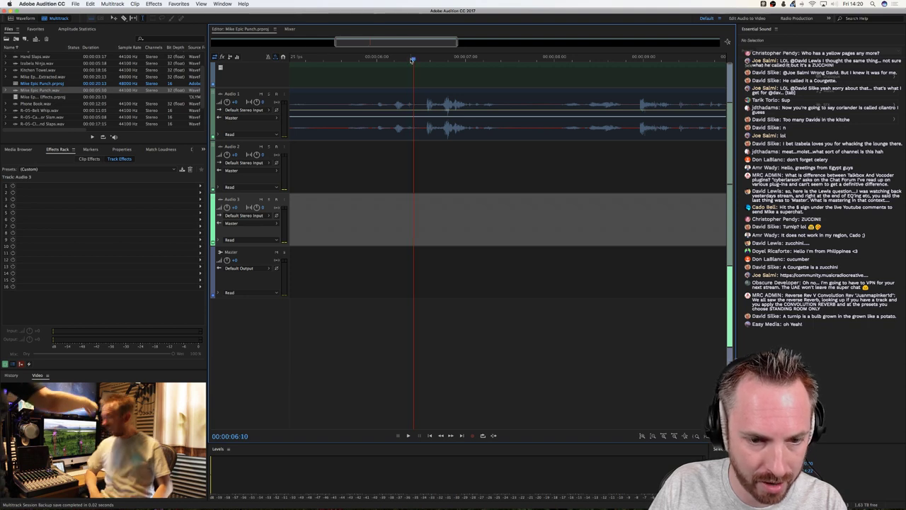
{"action": "scroll", "coordinate": [414, 61], "scroll_direction": "up", "scroll_amount": 5}
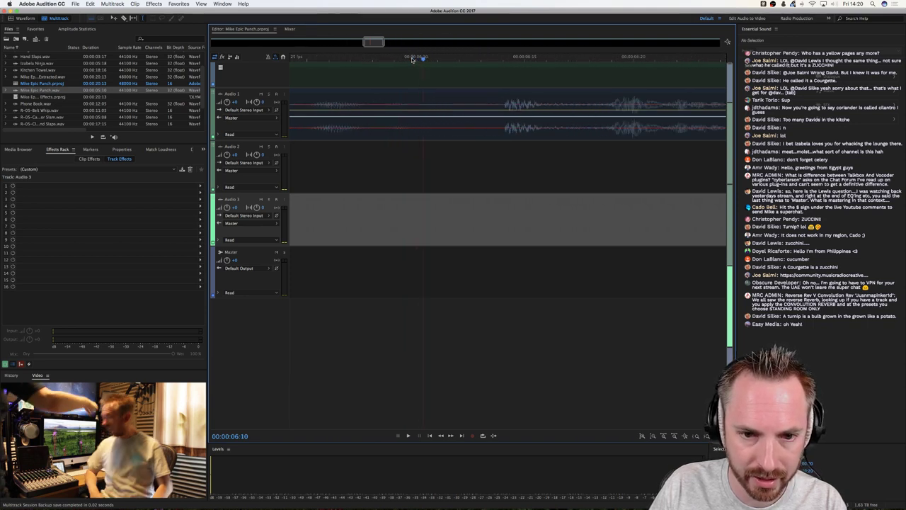
{"action": "left_click_drag", "start_coordinate": [439, 60], "coordinate": [415, 60]}
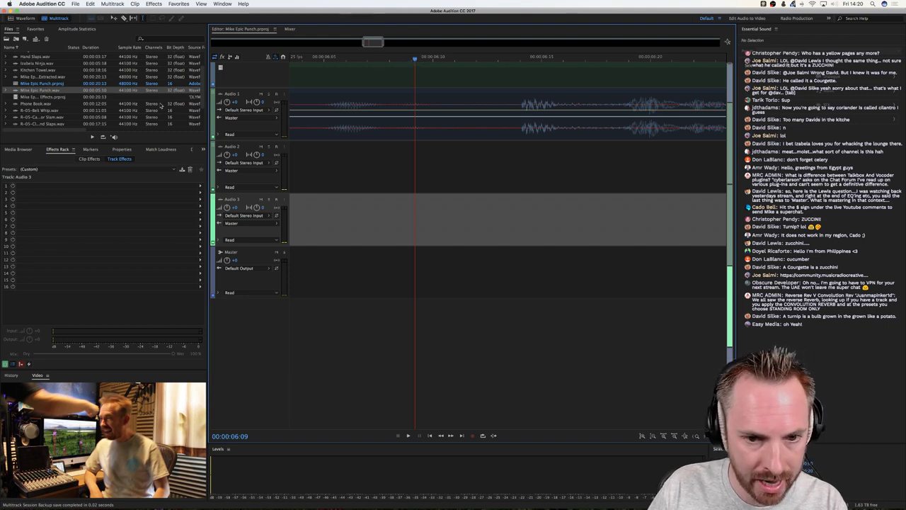
{"action": "key", "text": "m"}
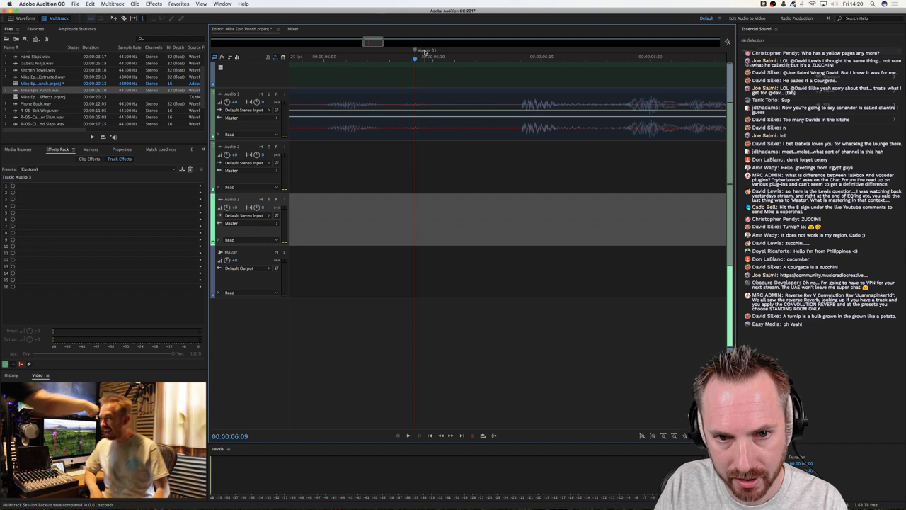
{"action": "left_click", "coordinate": [87, 149]}
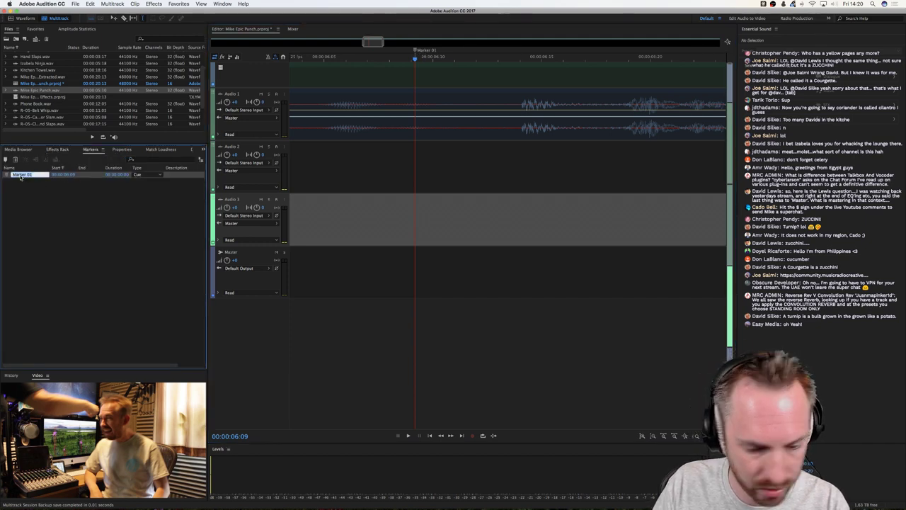
{"action": "type", "text": "Impact"}
{"action": "key", "text": "Return"}
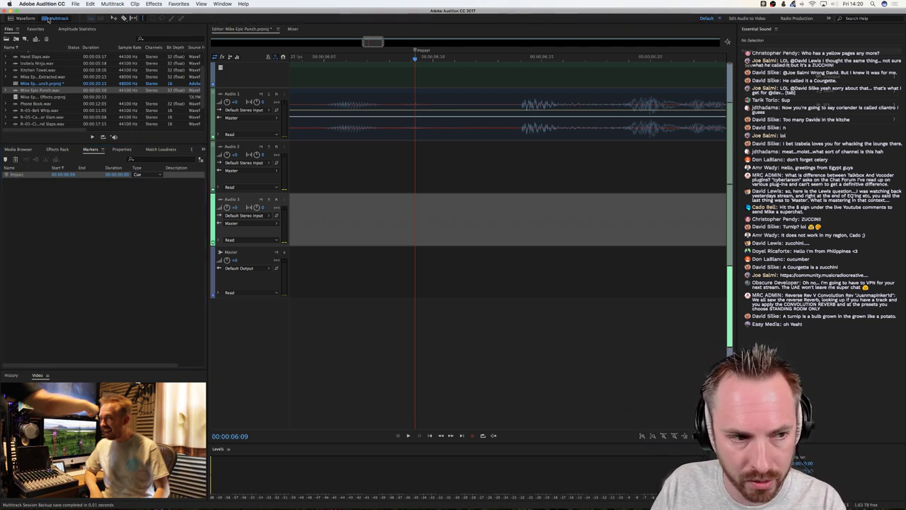
Open Belt Whip.wav in the waveform editor and listen to the hit just after 0:20.7.
{"action": "left_click", "coordinate": [21, 18]}
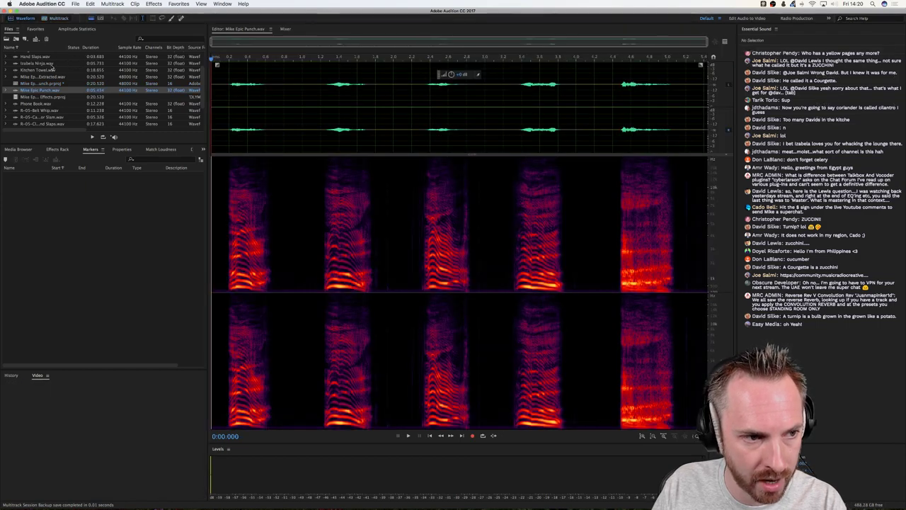
{"action": "scroll", "coordinate": [45, 82], "scroll_direction": "up", "scroll_amount": 2}
{"action": "double_click", "coordinate": [36, 55]}
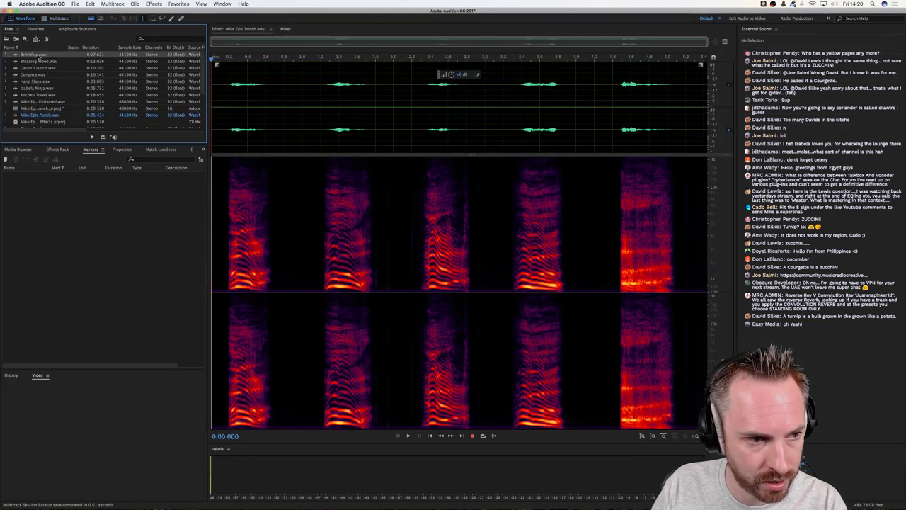
{"action": "left_click", "coordinate": [584, 104]}
{"action": "scroll", "coordinate": [586, 58], "scroll_direction": "up", "scroll_amount": 5}
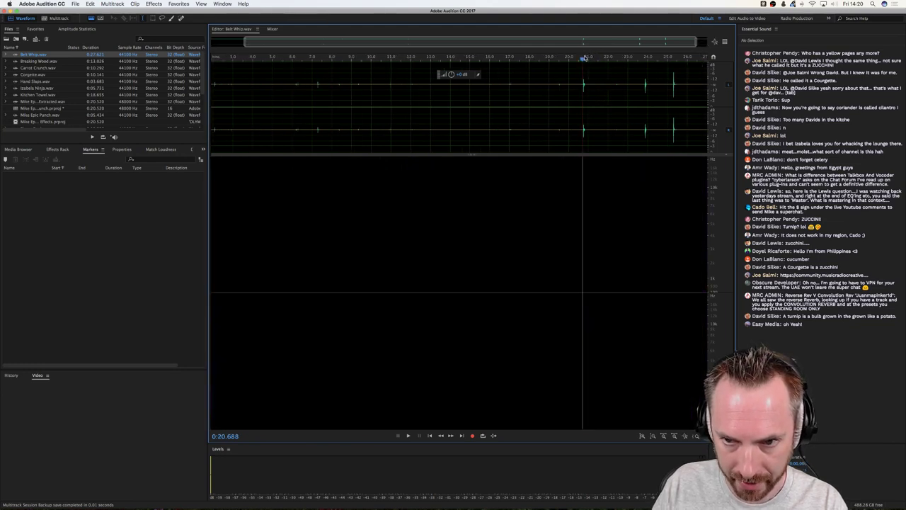
{"action": "key", "text": "space"}
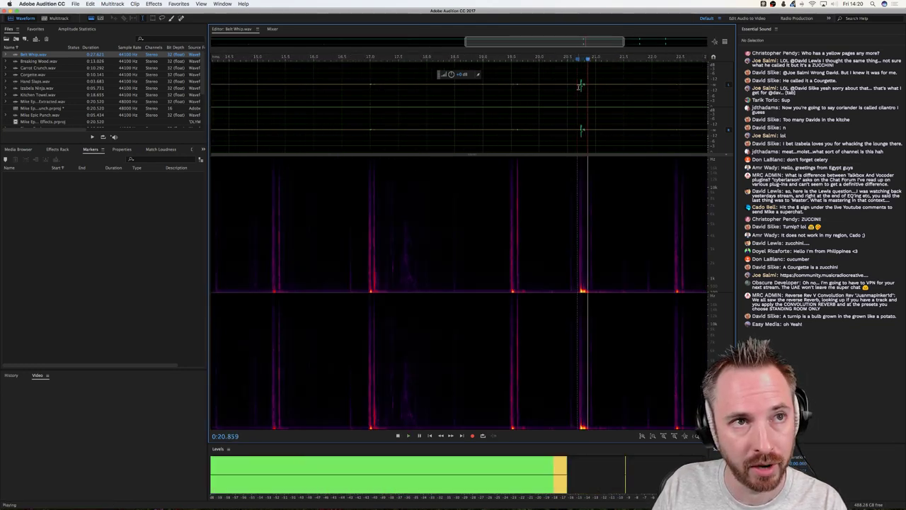
{"action": "key", "text": "space"}
Listen to the last two loud hits in Belt Whip.wav, starting from about 0:23.7 and 0:25.2.
{"action": "scroll", "coordinate": [637, 76], "scroll_direction": "right", "scroll_amount": 2}
{"action": "scroll", "coordinate": [637, 76], "scroll_direction": "right", "scroll_amount": 1}
{"action": "left_click", "coordinate": [637, 76]}
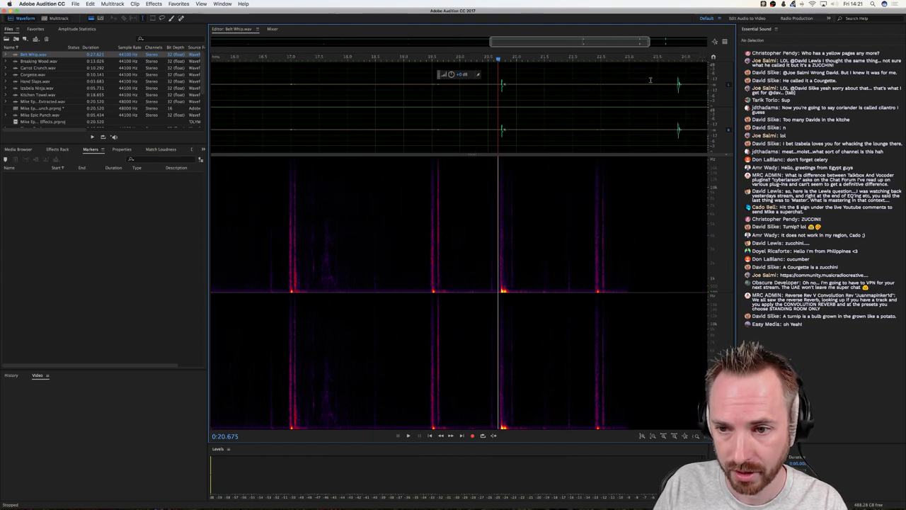
{"action": "key", "text": "space"}
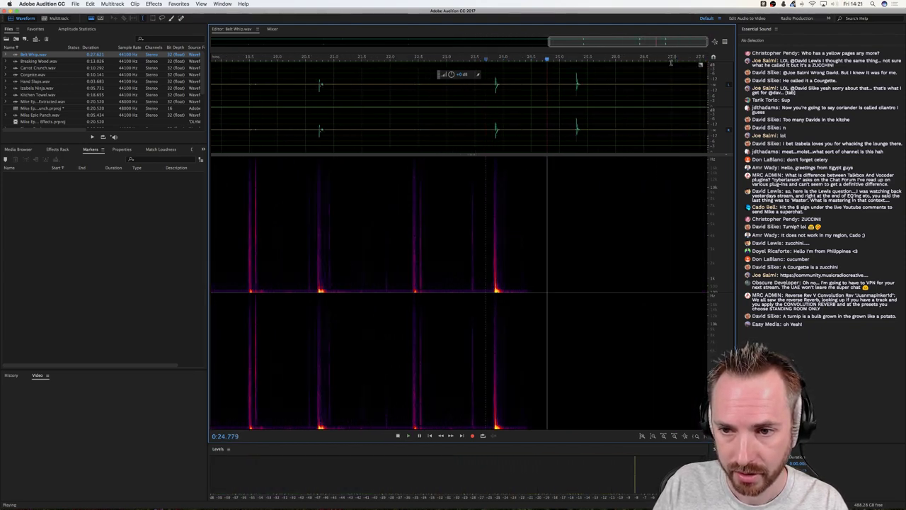
{"action": "key", "text": "space"}
{"action": "scroll", "coordinate": [637, 62], "scroll_direction": "down", "scroll_amount": 3}
{"action": "scroll", "coordinate": [637, 62], "scroll_direction": "down", "scroll_amount": 1}
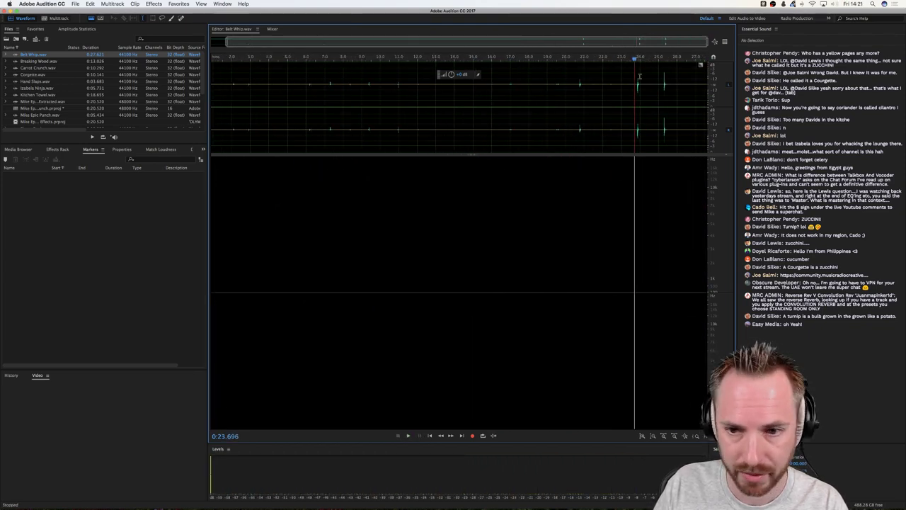
{"action": "left_click", "coordinate": [662, 86]}
{"action": "key", "text": "space"}
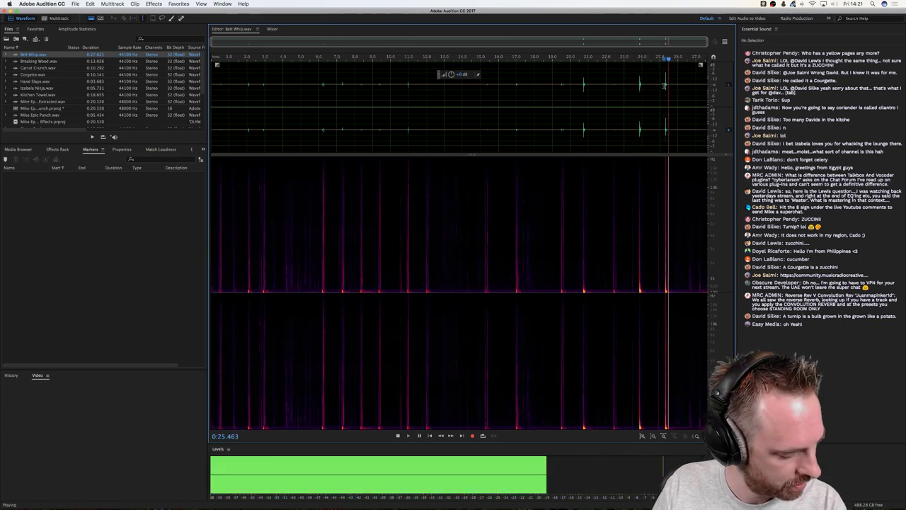
{"action": "key", "text": "space"}
{"action": "key", "text": "space"}
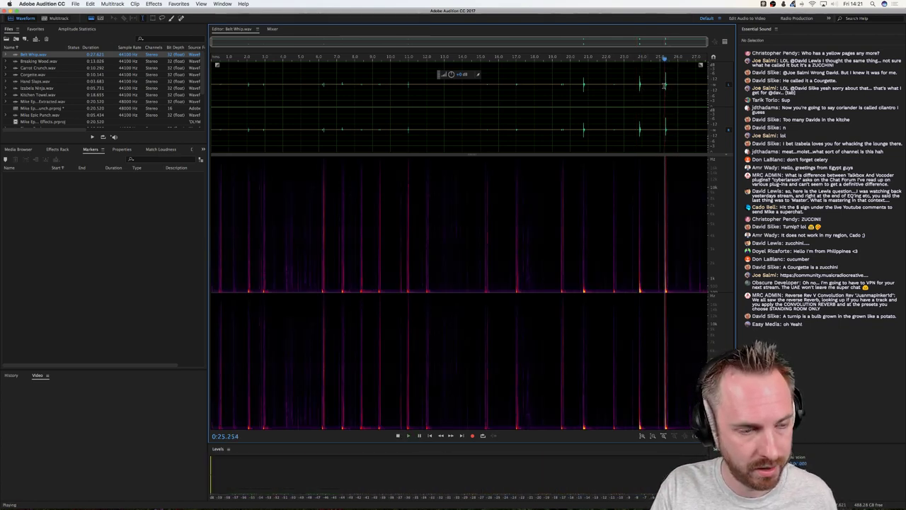
{"action": "key", "text": "space"}
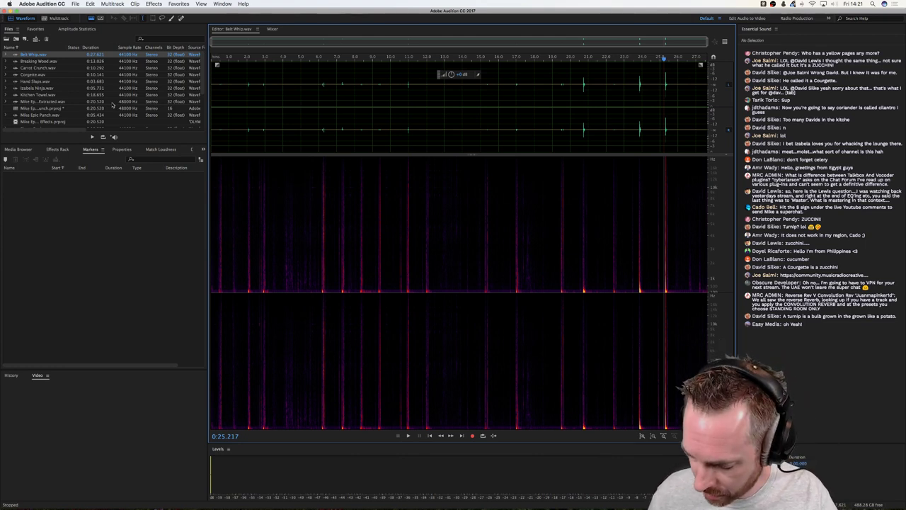
Open R-05-Belt Whip.wav in the waveform editor and listen to the hit starting from about 0:03.2.
{"action": "scroll", "coordinate": [49, 124], "scroll_direction": "down", "scroll_amount": 3}
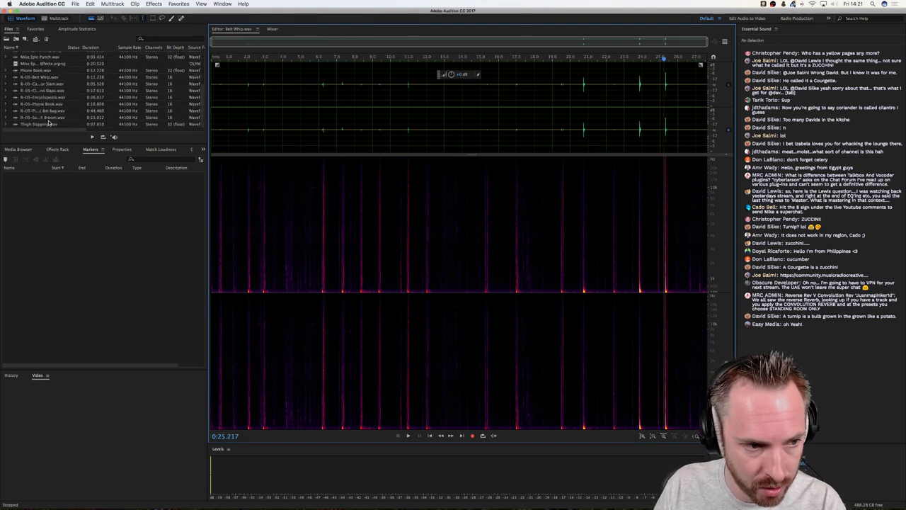
{"action": "double_click", "coordinate": [47, 77]}
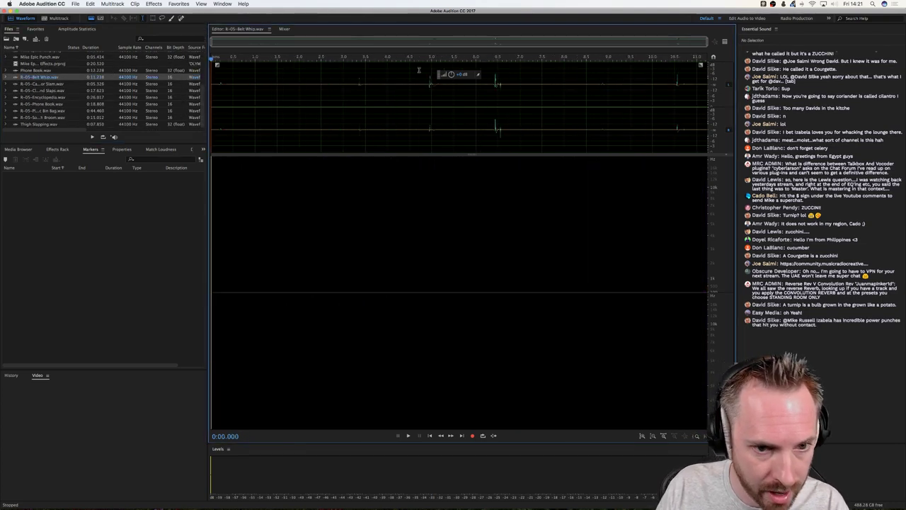
{"action": "left_click", "coordinate": [344, 93]}
{"action": "left_click", "coordinate": [354, 89]}
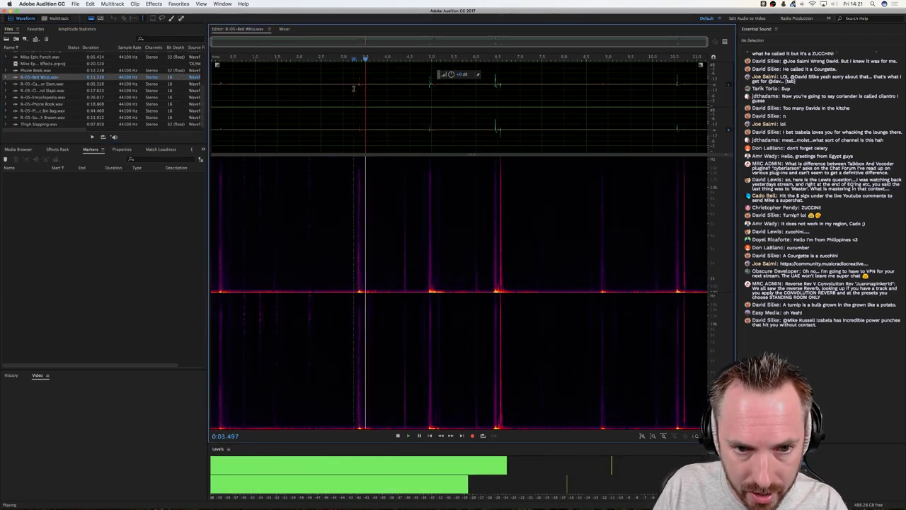
{"action": "key", "text": "space"}
{"action": "key", "text": "space"}
Listen to the next hits in R-05-Belt Whip.wav, starting from about 0:04.9 and 0:06.25.
{"action": "left_click", "coordinate": [429, 88]}
{"action": "key", "text": "space"}
{"action": "left_click", "coordinate": [489, 87]}
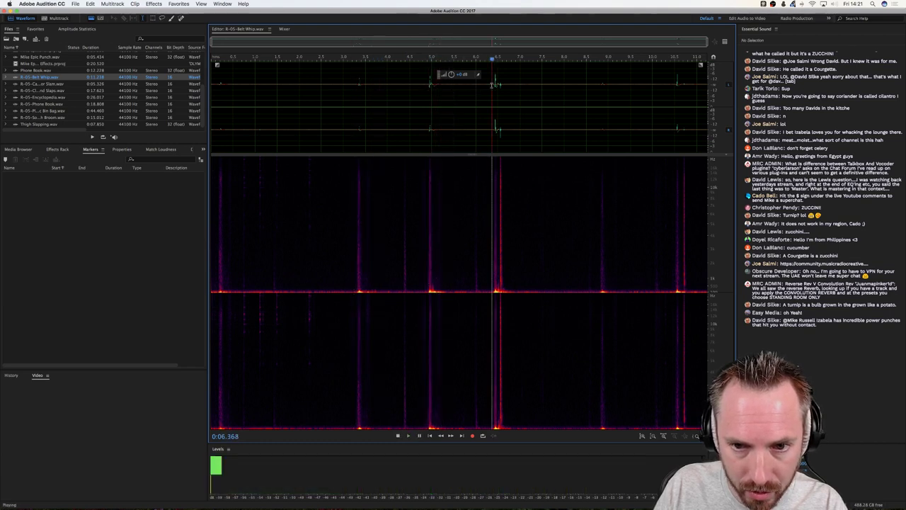
{"action": "key", "text": "space"}
{"action": "left_click", "coordinate": [487, 86]}
{"action": "key", "text": "space"}
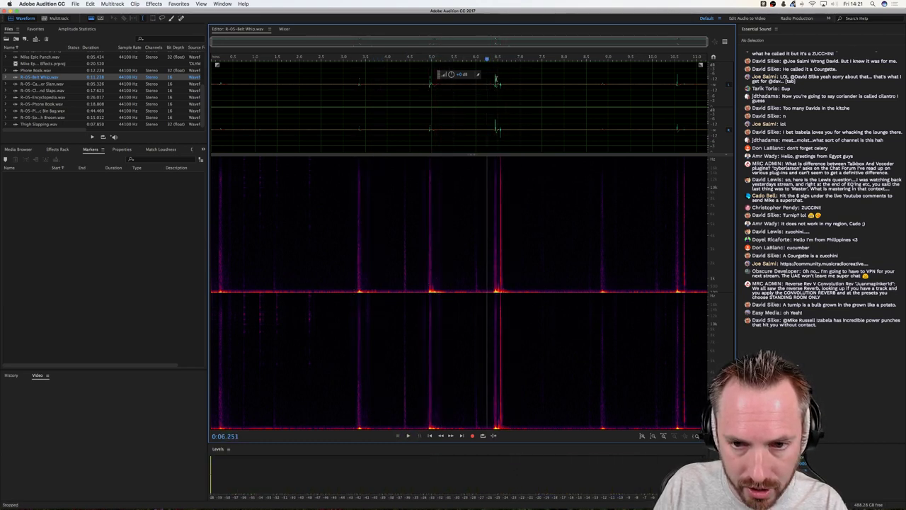
Copy the double hit starting at about 0:06.18, roughly 0.7 s long, and paste it into a new audio file.
{"action": "scroll", "coordinate": [504, 61], "scroll_direction": "up", "scroll_amount": 3}
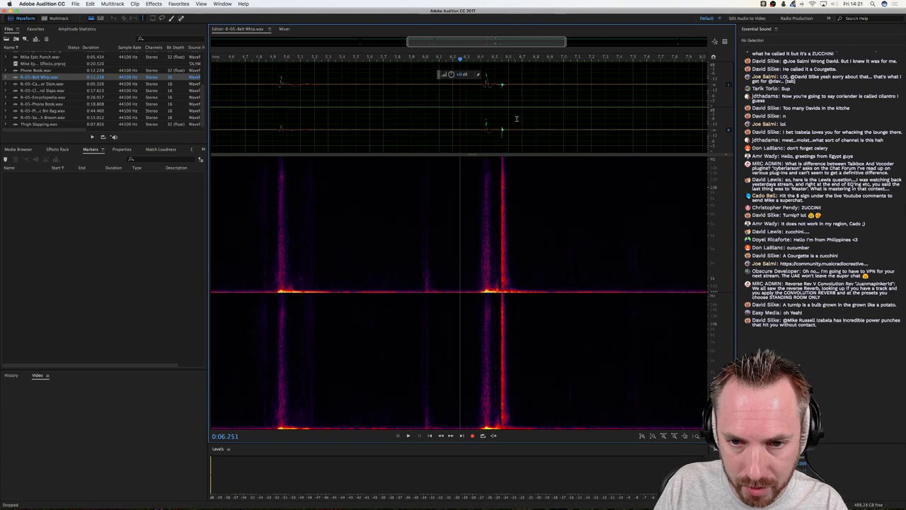
{"action": "key", "text": "space"}
{"action": "left_click_drag", "start_coordinate": [451, 106], "coordinate": [548, 108]}
{"action": "key", "text": "super+c"}
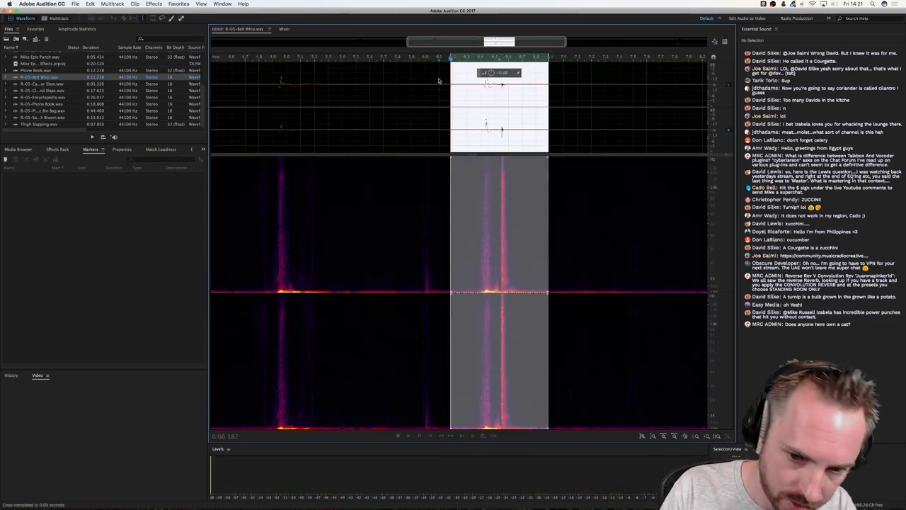
{"action": "key", "text": "super+shift+n"}
{"action": "key", "text": "Return"}
{"action": "key", "text": "super+v"}
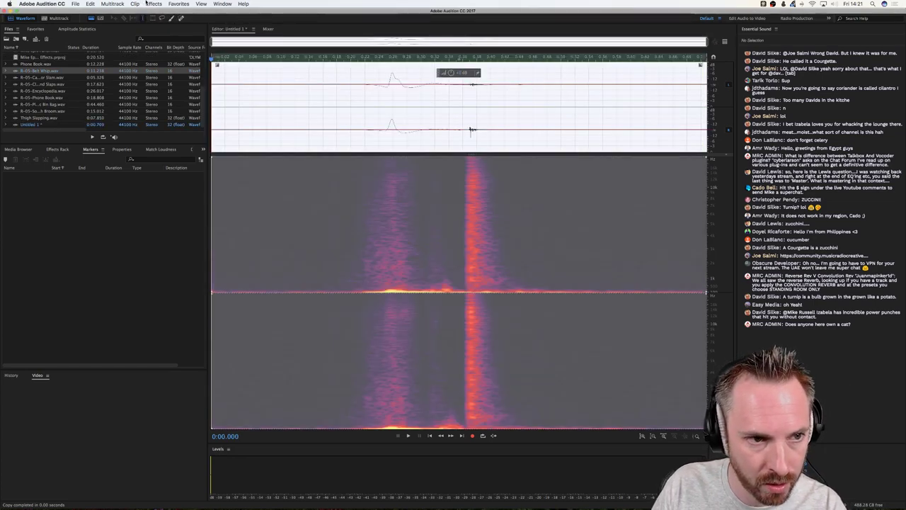
Open the Single-band Compressor for the pasted hit and show the preview editor for a before-and-after comparison.
{"action": "left_click", "coordinate": [147, 3]}
{"action": "mouse_move", "coordinate": [167, 87]}
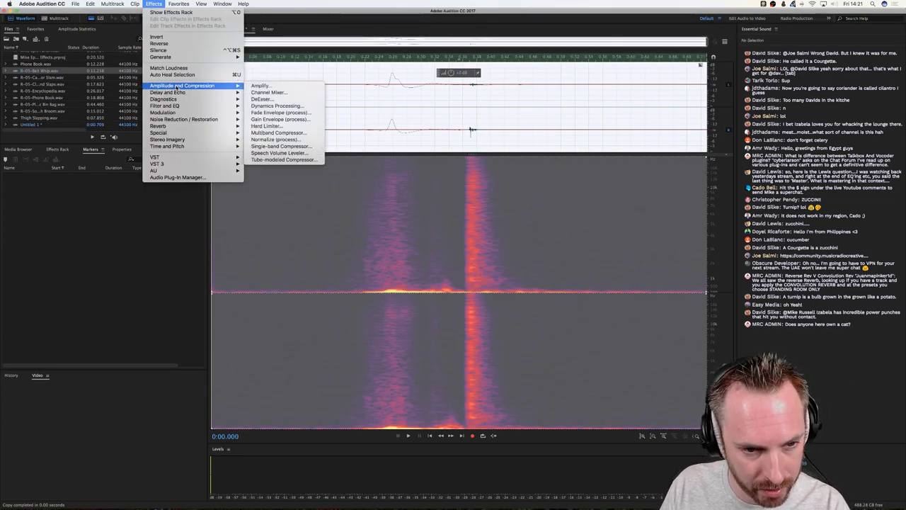
{"action": "left_click", "coordinate": [280, 145]}
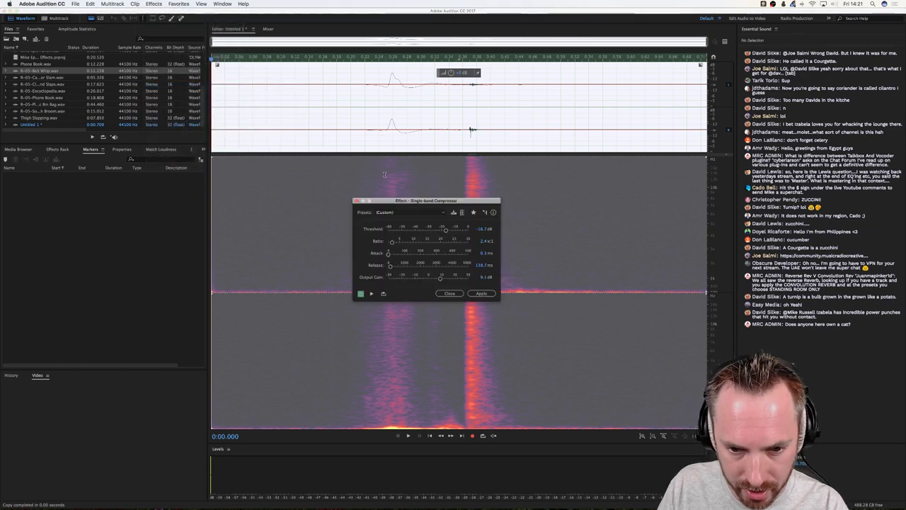
{"action": "left_click_drag", "start_coordinate": [476, 202], "coordinate": [646, 202]}
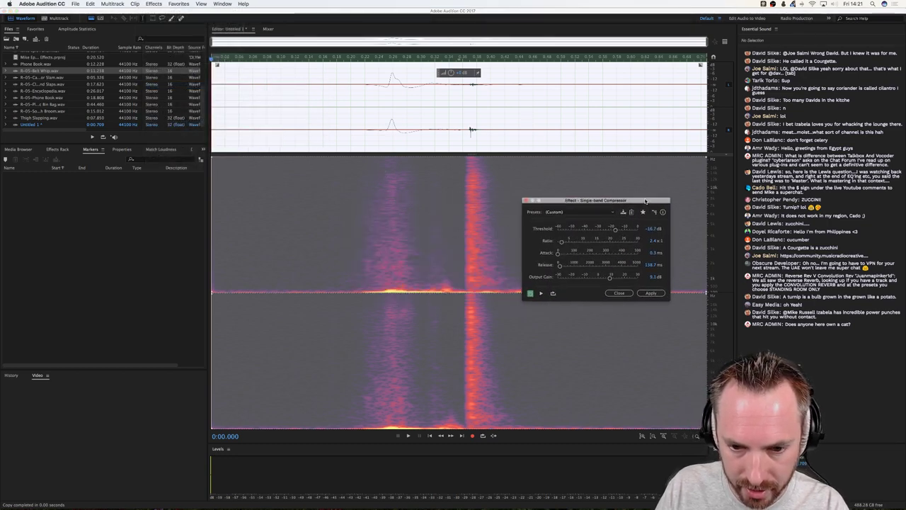
{"action": "left_click", "coordinate": [724, 41]}
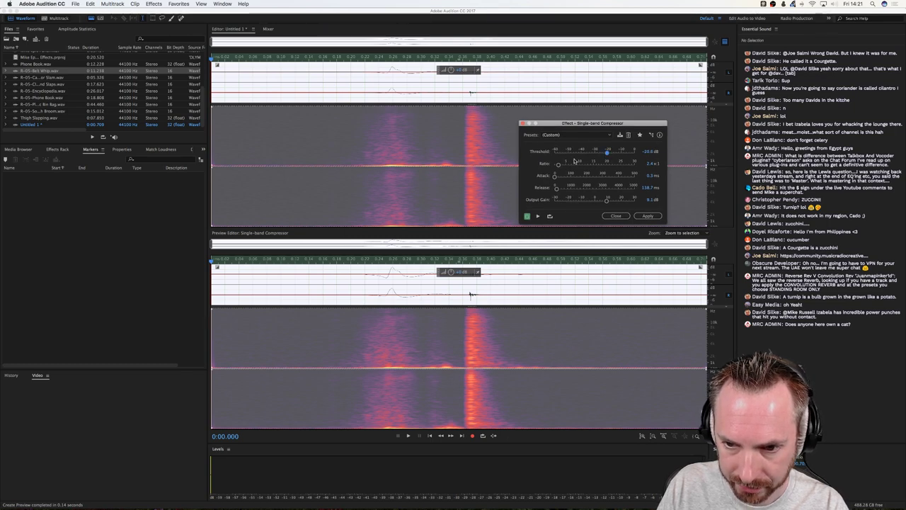
Try a 7.5:1 ratio and a -27.9 dB threshold in the compressor, listen to the hit, and close without applying.
{"action": "left_click_drag", "start_coordinate": [564, 165], "coordinate": [571, 166]}
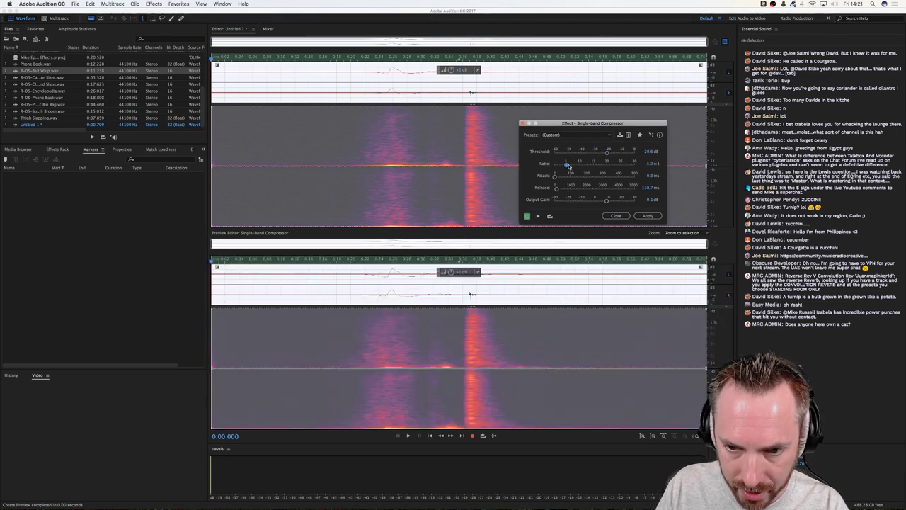
{"action": "left_click", "coordinate": [538, 216]}
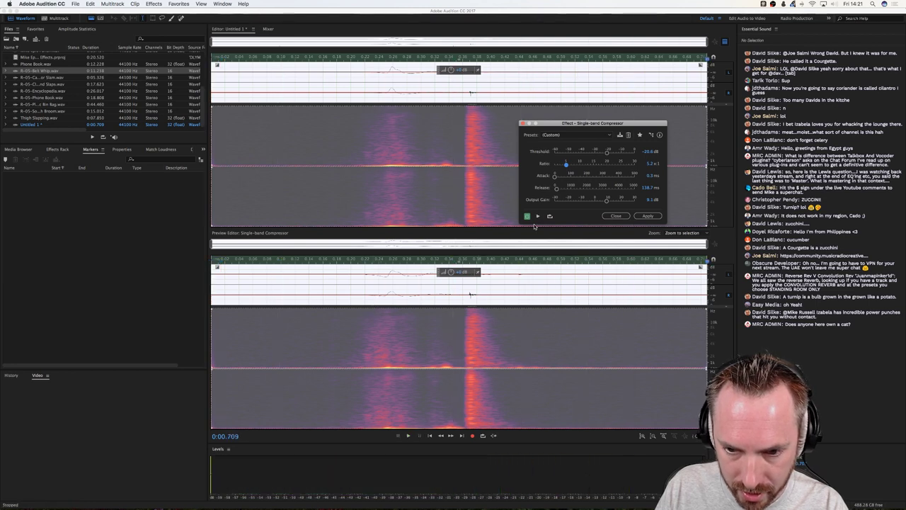
{"action": "left_click", "coordinate": [538, 216]}
{"action": "left_click_drag", "start_coordinate": [566, 164], "coordinate": [570, 165]}
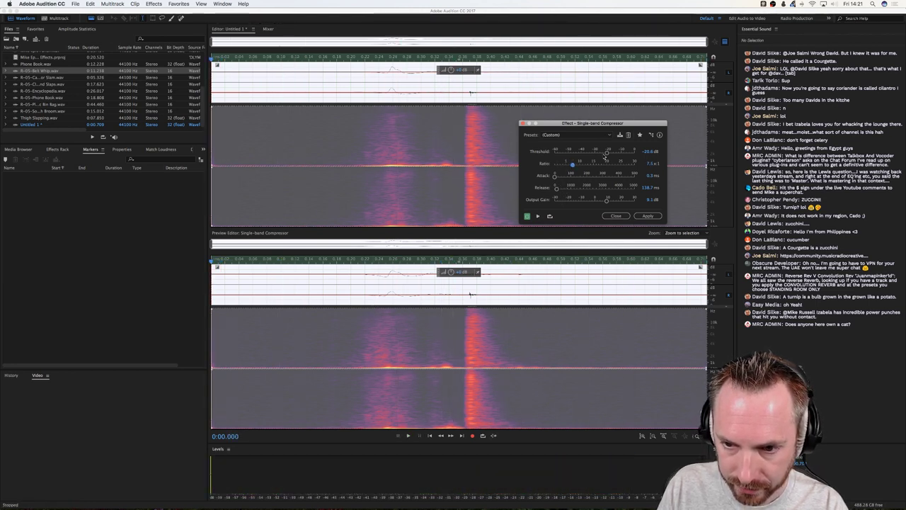
{"action": "left_click", "coordinate": [597, 154]}
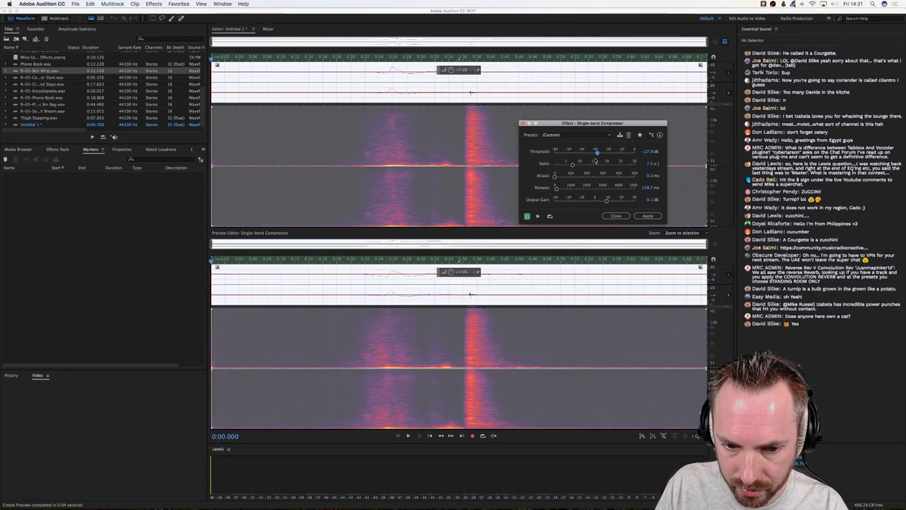
{"action": "key", "text": "space"}
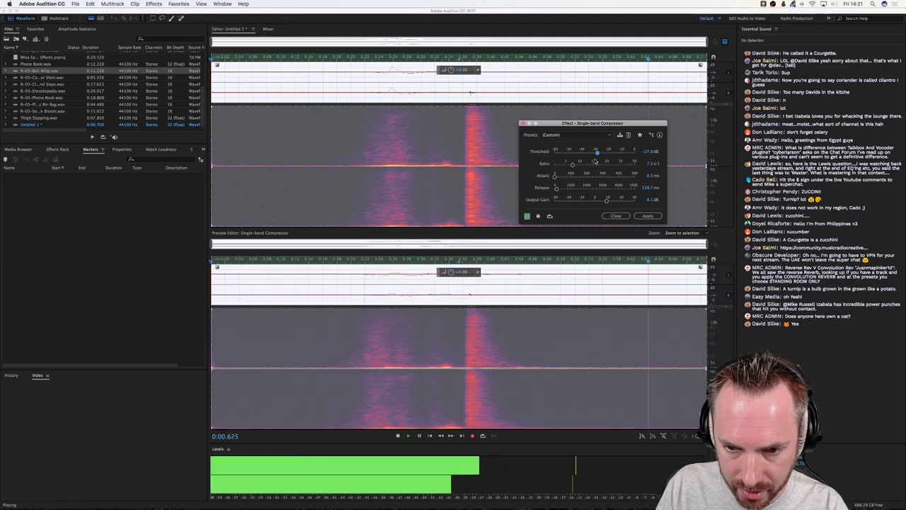
{"action": "left_click", "coordinate": [616, 216]}
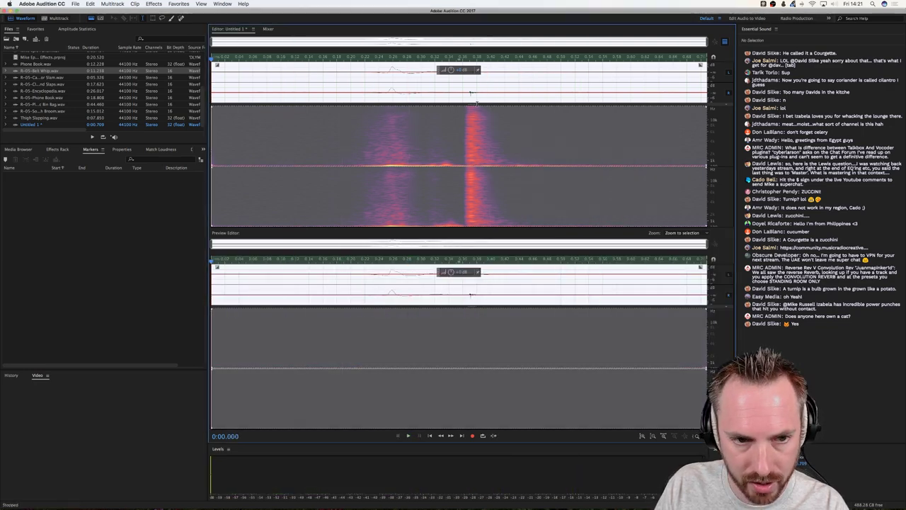
Open Dynamics Processing and reshape the curve to compress above about -42.16 dB at 10.44:1, listening to the hit while adjusting.
{"action": "left_click", "coordinate": [152, 4]}
{"action": "mouse_move", "coordinate": [205, 86]}
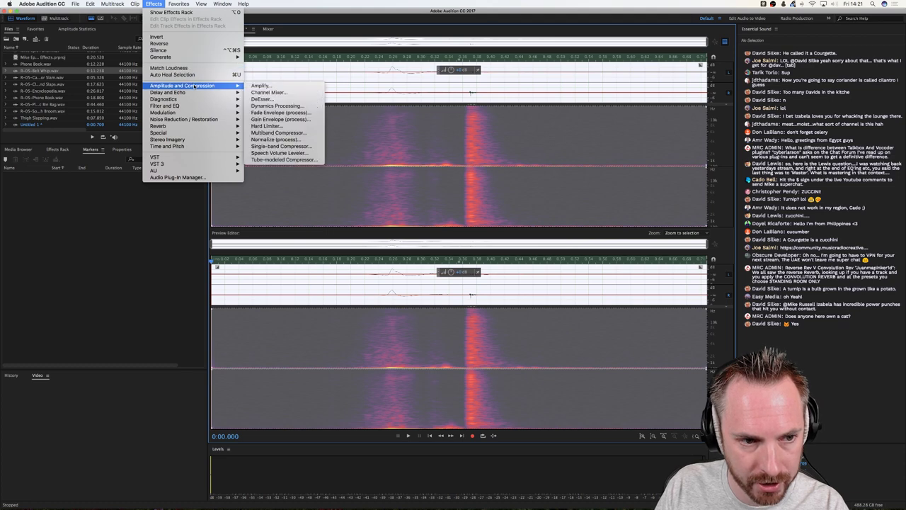
{"action": "left_click", "coordinate": [277, 106]}
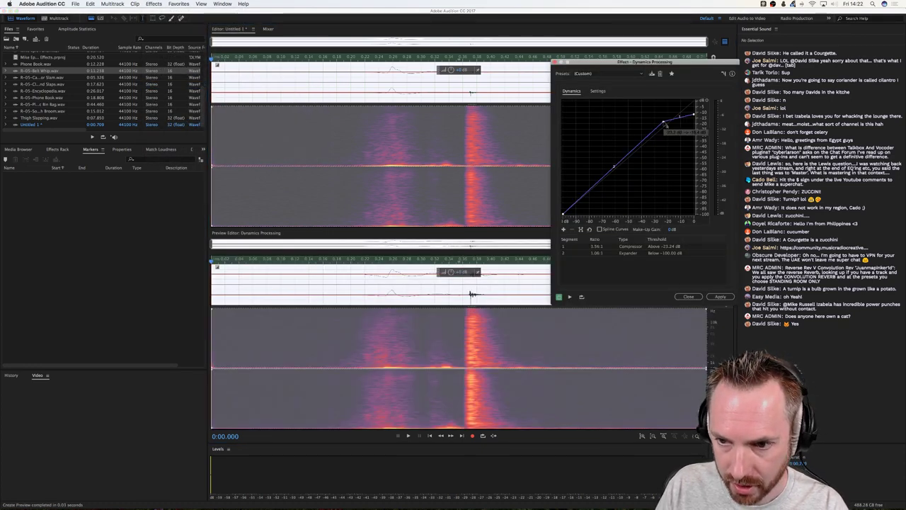
{"action": "left_click_drag", "start_coordinate": [667, 125], "coordinate": [659, 120]}
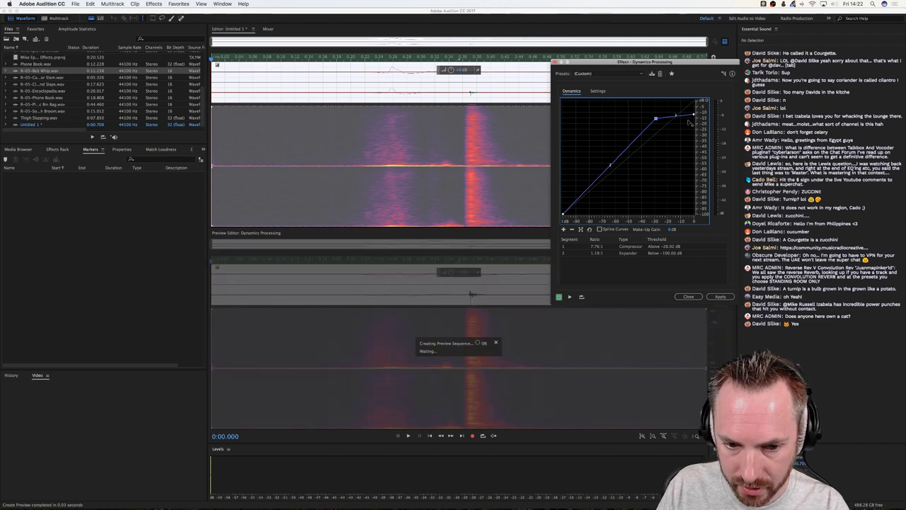
{"action": "key", "text": "space"}
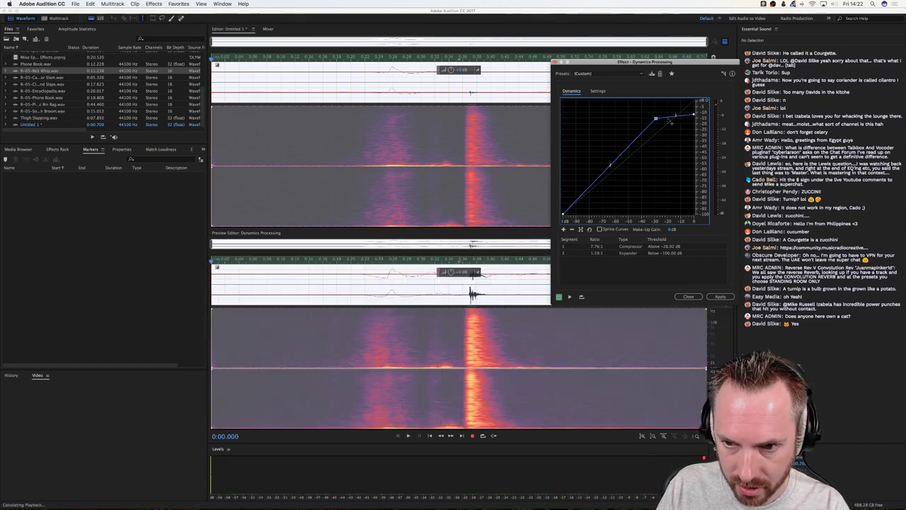
{"action": "left_click_drag", "start_coordinate": [656, 118], "coordinate": [642, 119]}
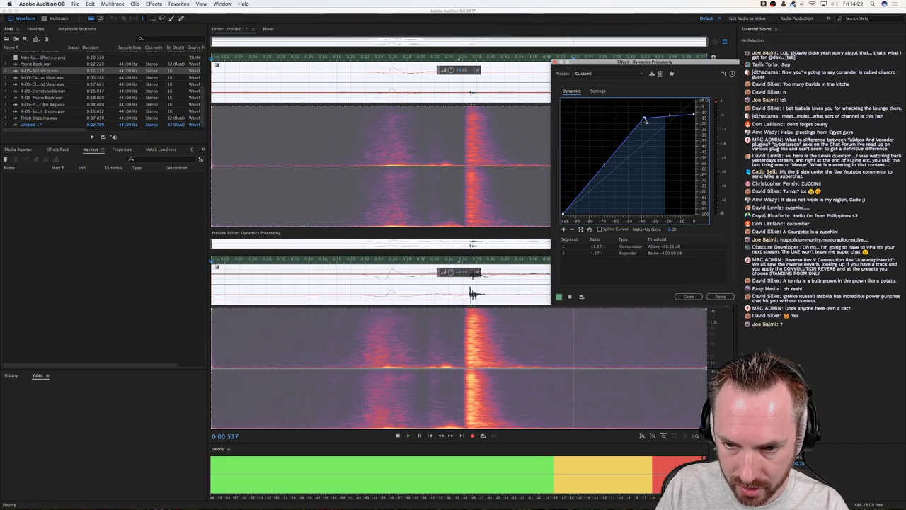
{"action": "key", "text": "space"}
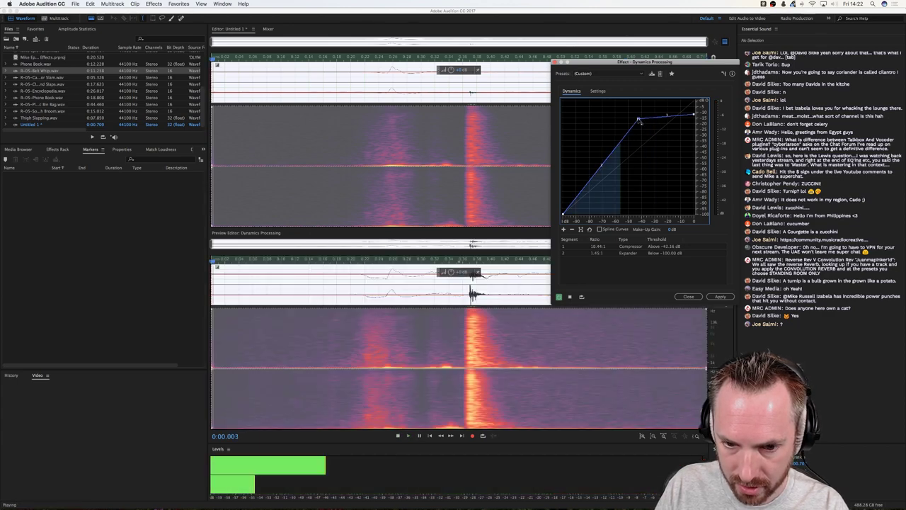
{"action": "left_click_drag", "start_coordinate": [643, 119], "coordinate": [639, 119]}
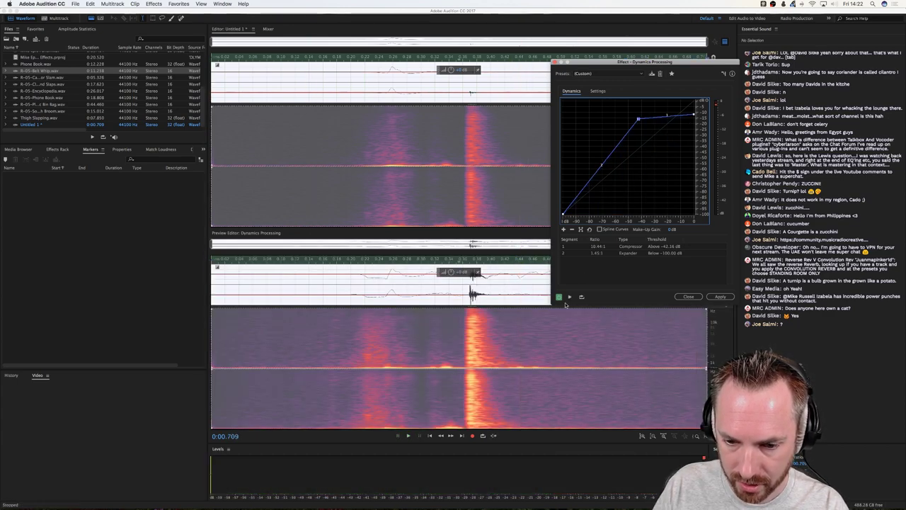
Compare the hit with Dynamics Processing bypassed and enabled, and apply the effect.
{"action": "left_click", "coordinate": [560, 297]}
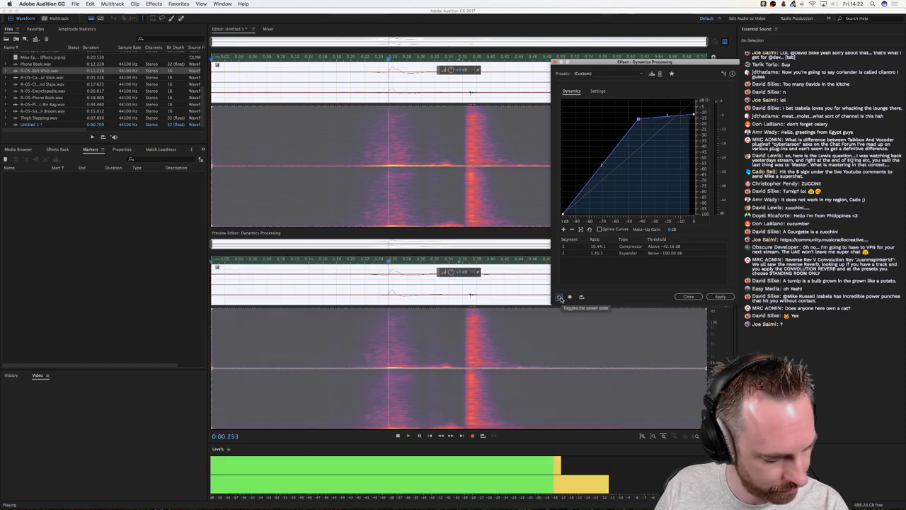
{"action": "left_click", "coordinate": [560, 298]}
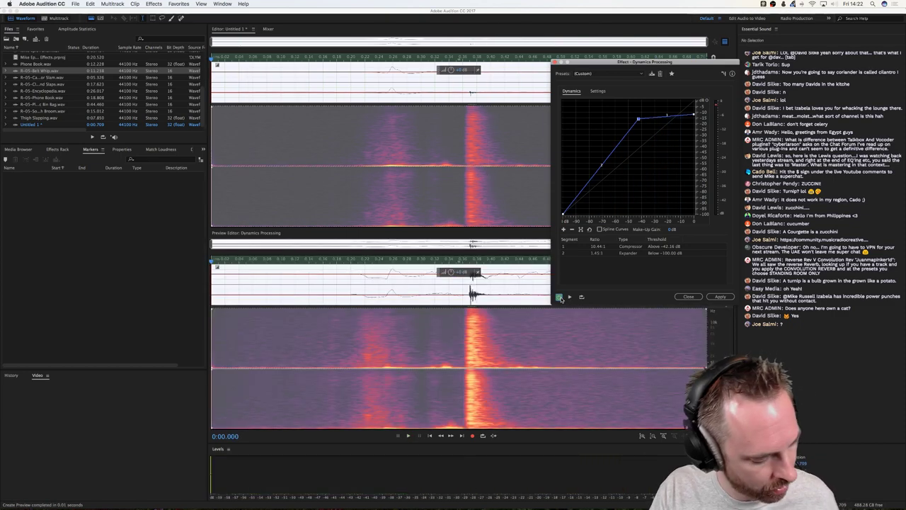
{"action": "key", "text": "space"}
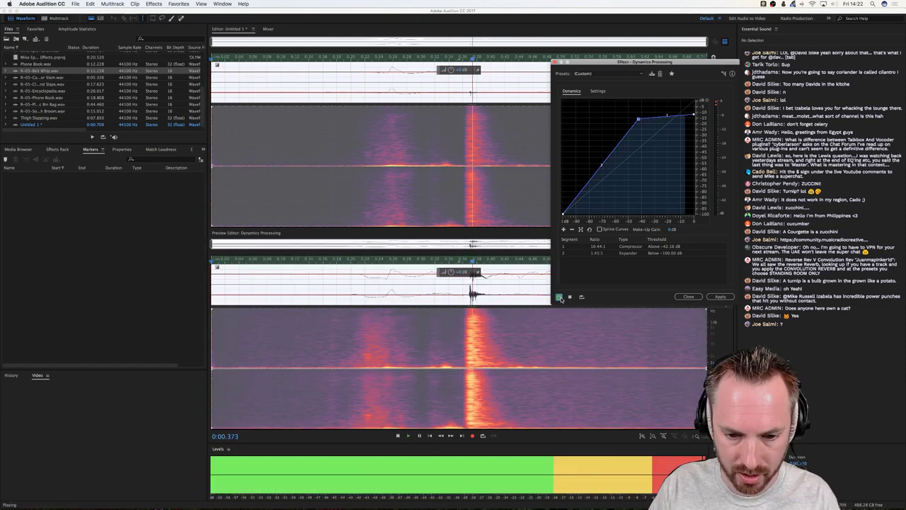
{"action": "left_click", "coordinate": [721, 296]}
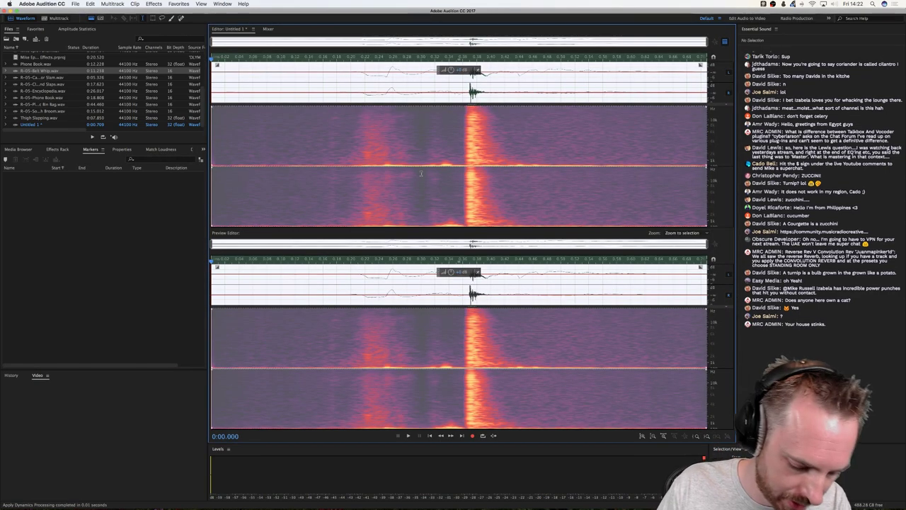
Save the processed hit in the Downloads folder as Belt and Impact.wav in Wave PCM format.
{"action": "key", "text": "super+shift+s"}
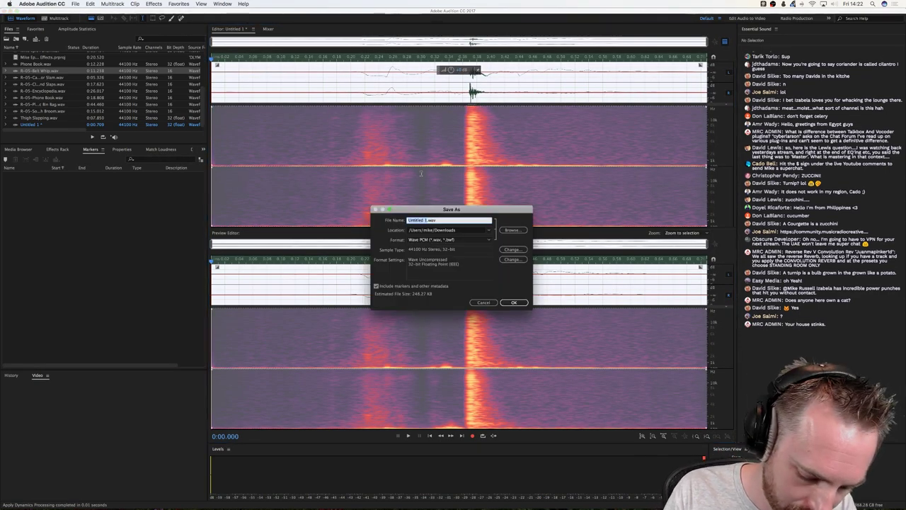
{"action": "type", "text": "Bell"}
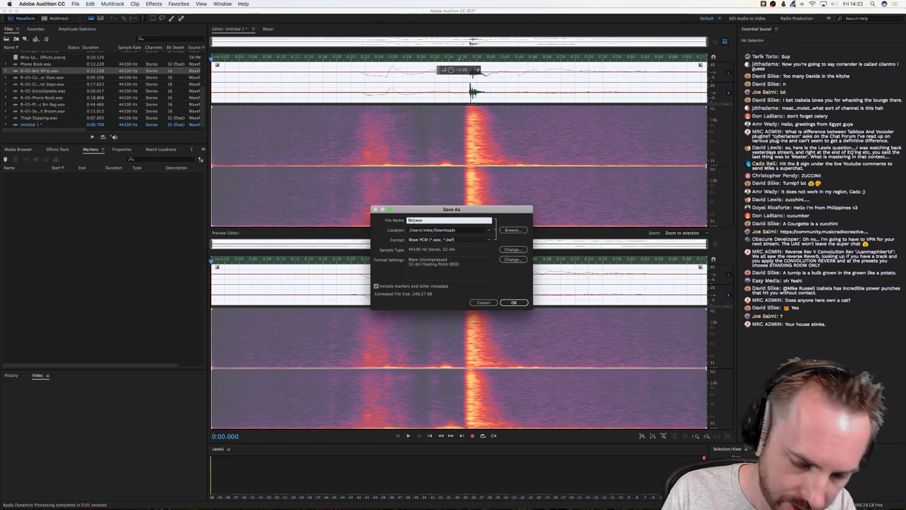
{"action": "type", "text": " and "}
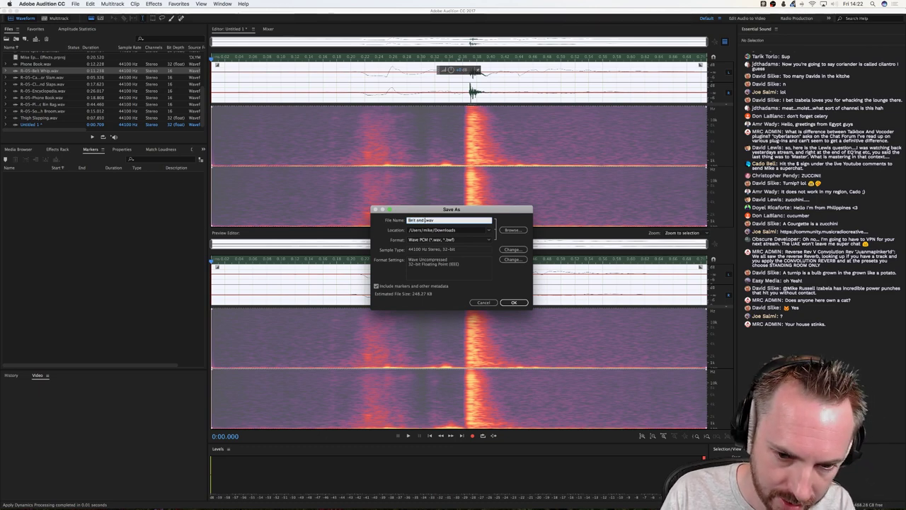
{"action": "type", "text": "Impact"}
{"action": "key", "text": "Return"}
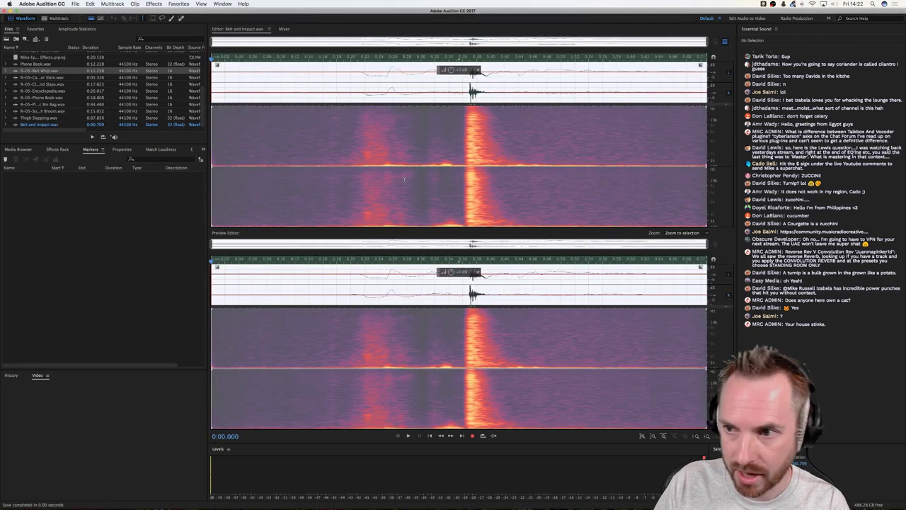
Place Belt and Impact.wav on Audio 2 of the multitrack session, converting its sample rate, and align its hit with the Impact marker.
{"action": "left_click", "coordinate": [55, 18]}
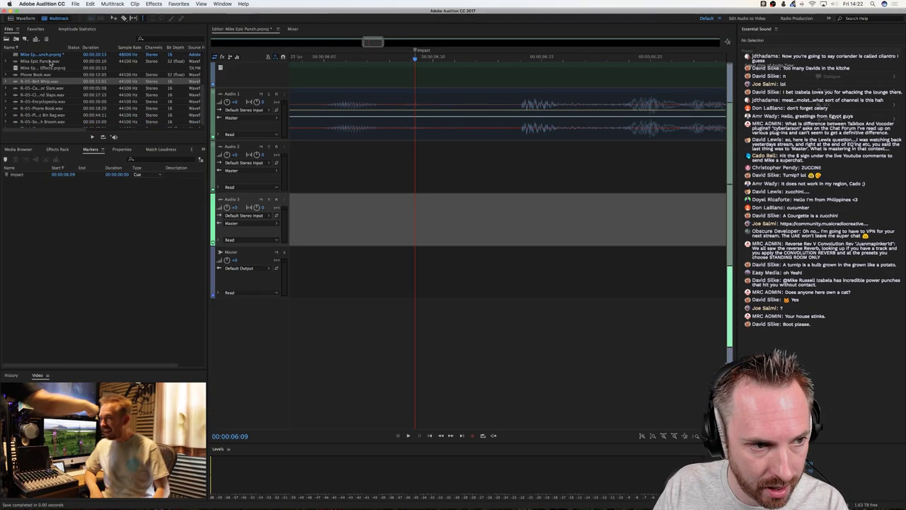
{"action": "scroll", "coordinate": [51, 65], "scroll_direction": "down", "scroll_amount": 1}
{"action": "scroll", "coordinate": [51, 67], "scroll_direction": "up", "scroll_amount": 5}
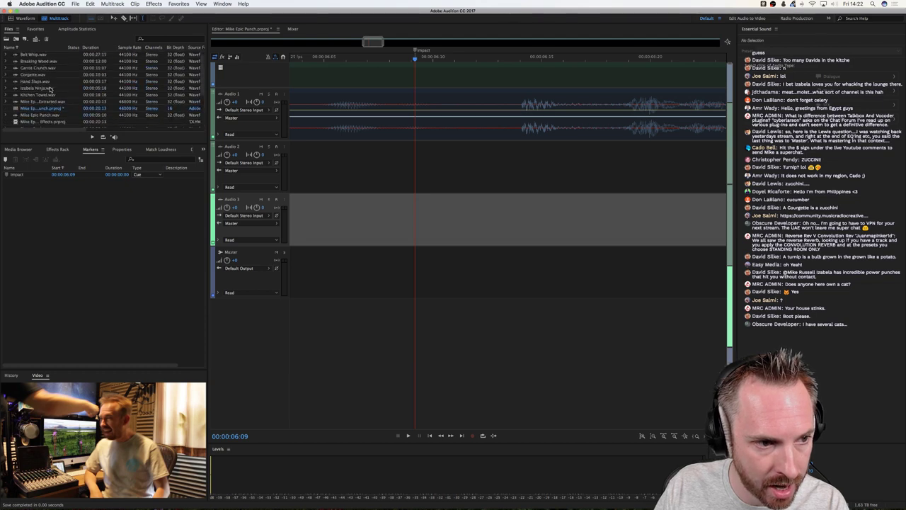
{"action": "left_click_drag", "start_coordinate": [40, 56], "coordinate": [339, 168]}
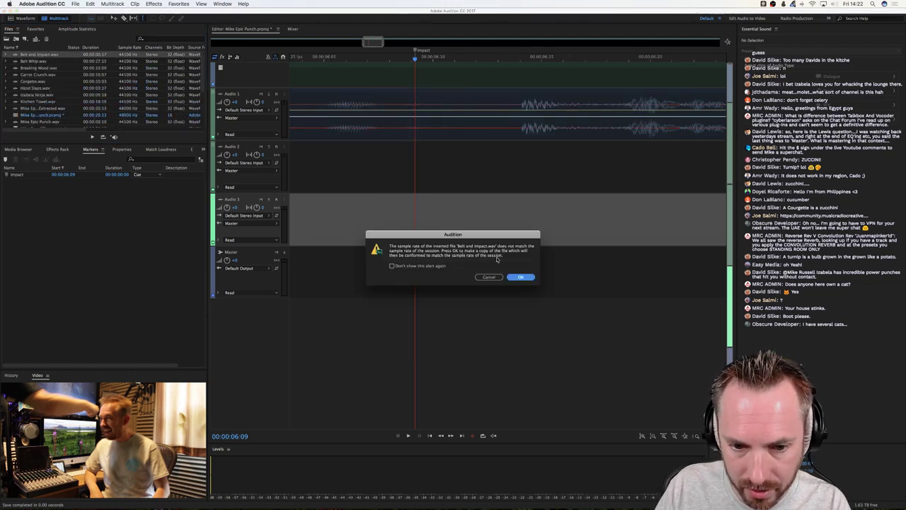
{"action": "left_click", "coordinate": [519, 277]}
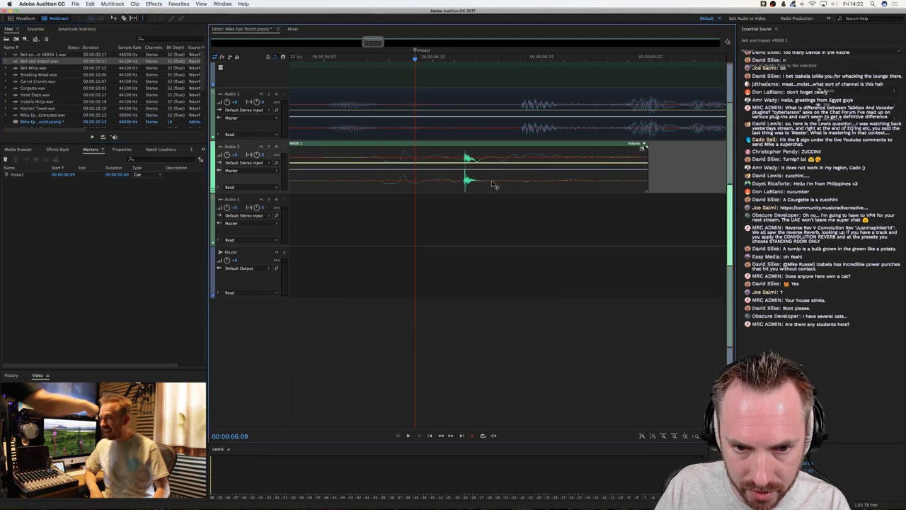
{"action": "left_click_drag", "start_coordinate": [494, 186], "coordinate": [448, 183]}
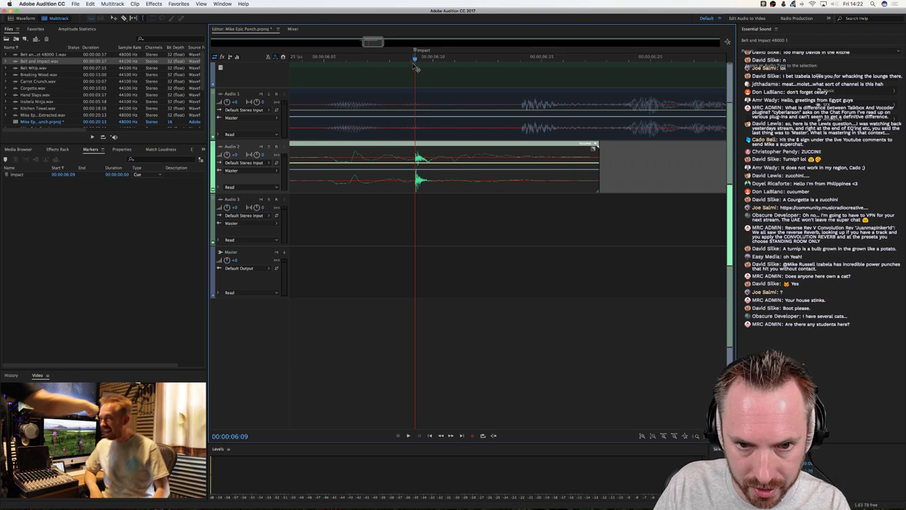
Mute the Audio 1 track and play the belt hit against the video from just before the impact.
{"action": "scroll", "coordinate": [388, 61], "scroll_direction": "down", "scroll_amount": 3}
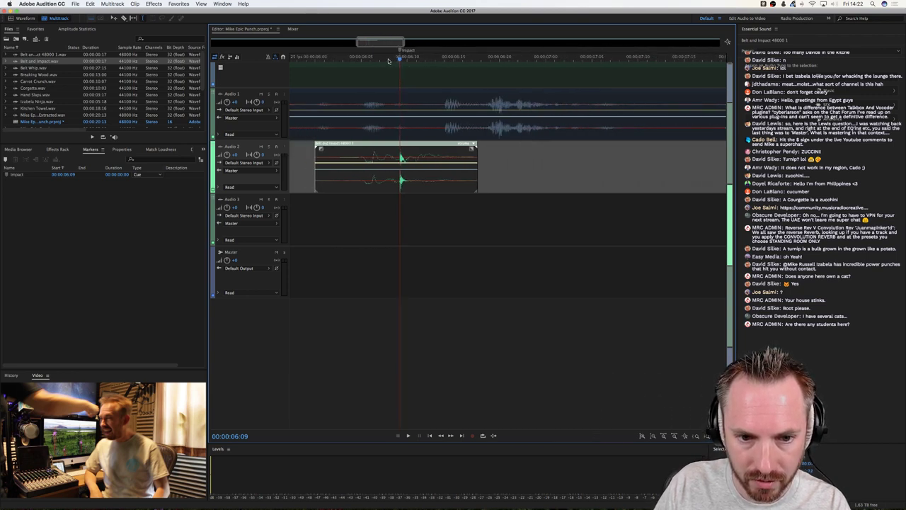
{"action": "left_click", "coordinate": [327, 60]}
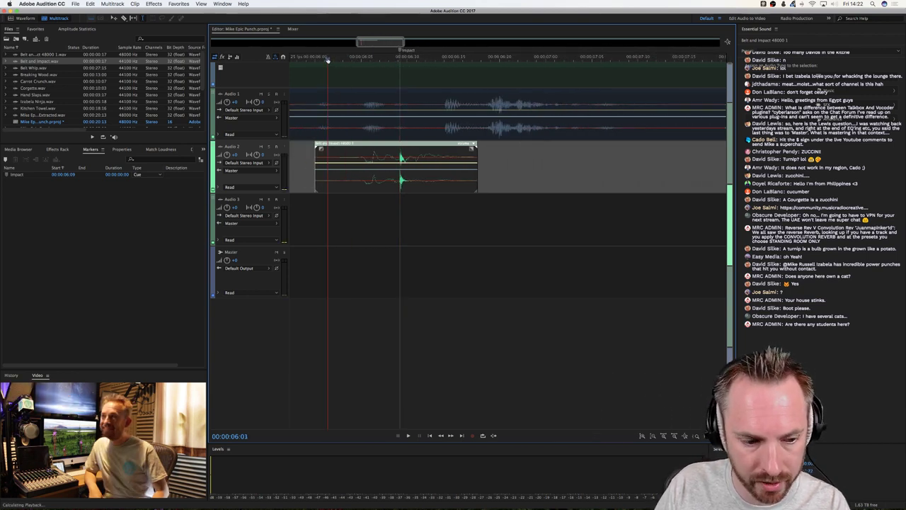
{"action": "key", "text": "space"}
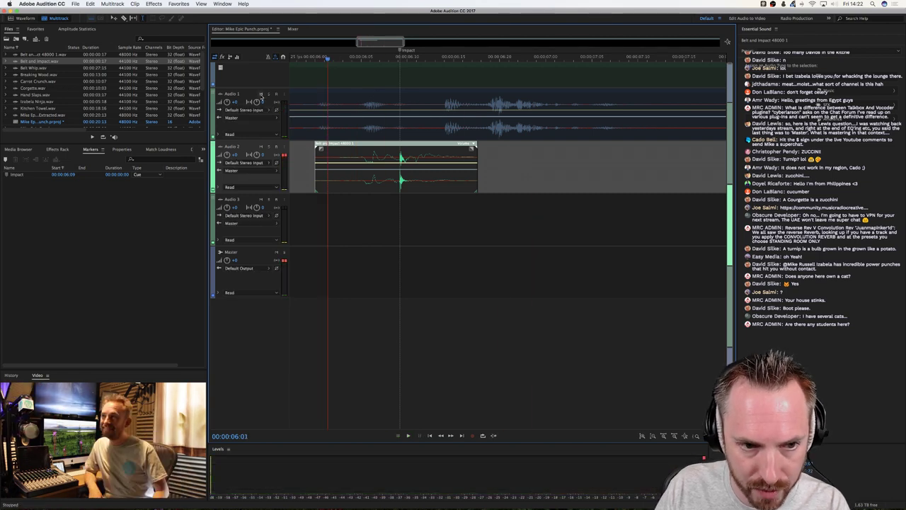
{"action": "left_click", "coordinate": [261, 95]}
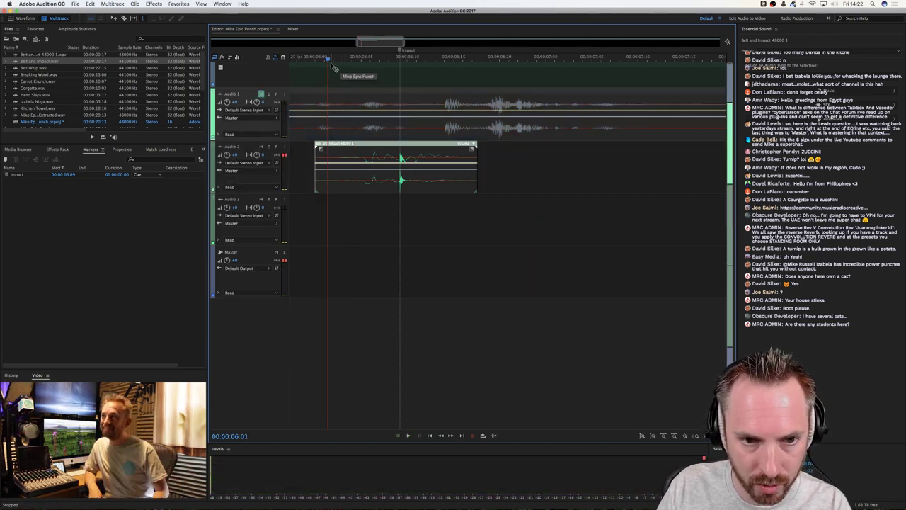
{"action": "key", "text": "space"}
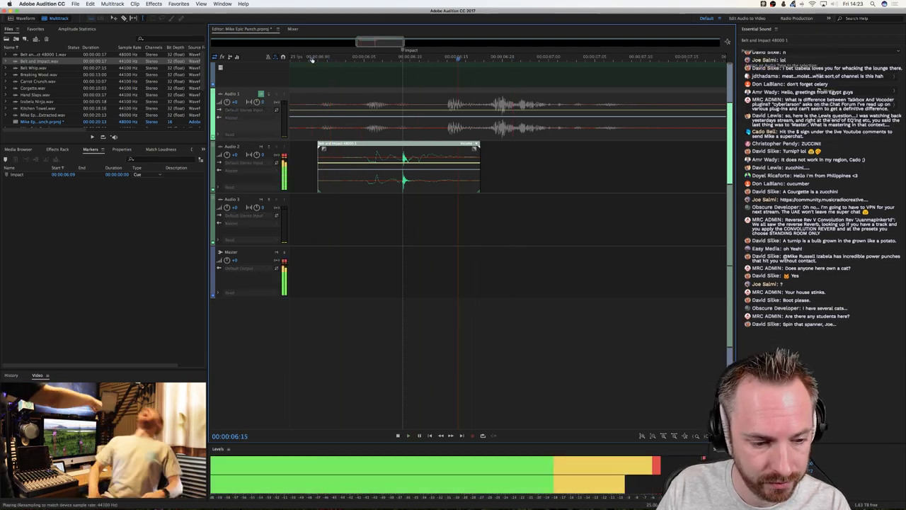
{"action": "left_click", "coordinate": [319, 60]}
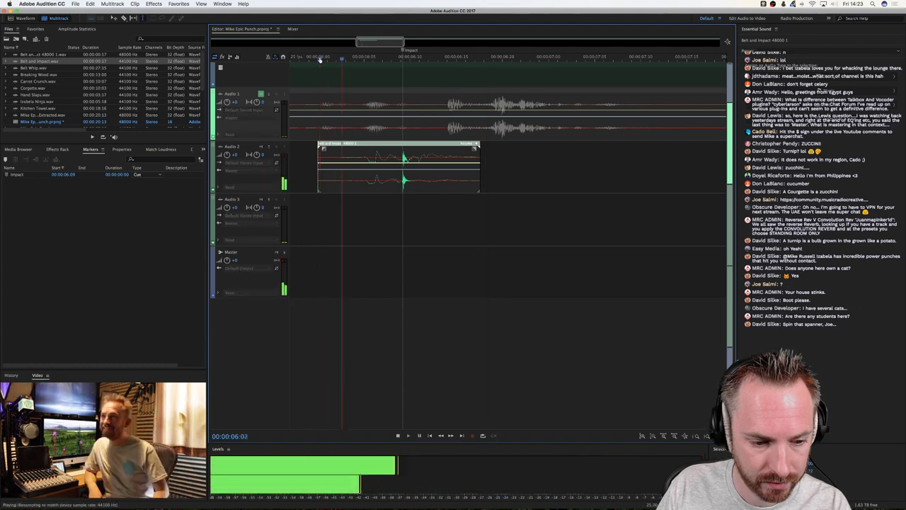
{"action": "key", "text": "space"}
{"action": "key", "text": "space"}
{"action": "key", "text": "space"}
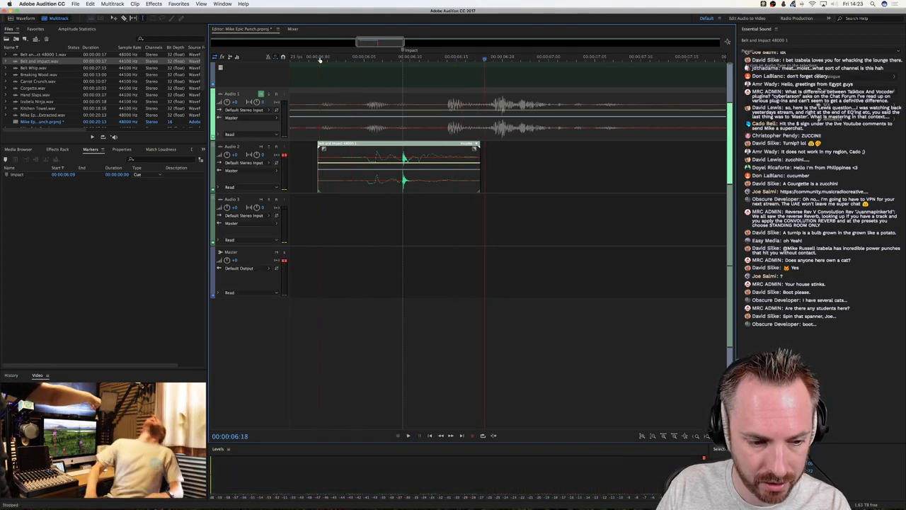
Add a curved fade-in and fade-out to the belt hit clip on Audio 2 and listen to it.
{"action": "left_click", "coordinate": [447, 167]}
{"action": "left_click_drag", "start_coordinate": [471, 151], "coordinate": [434, 149]}
{"action": "left_click_drag", "start_coordinate": [322, 150], "coordinate": [357, 149]}
{"action": "left_click", "coordinate": [301, 164]}
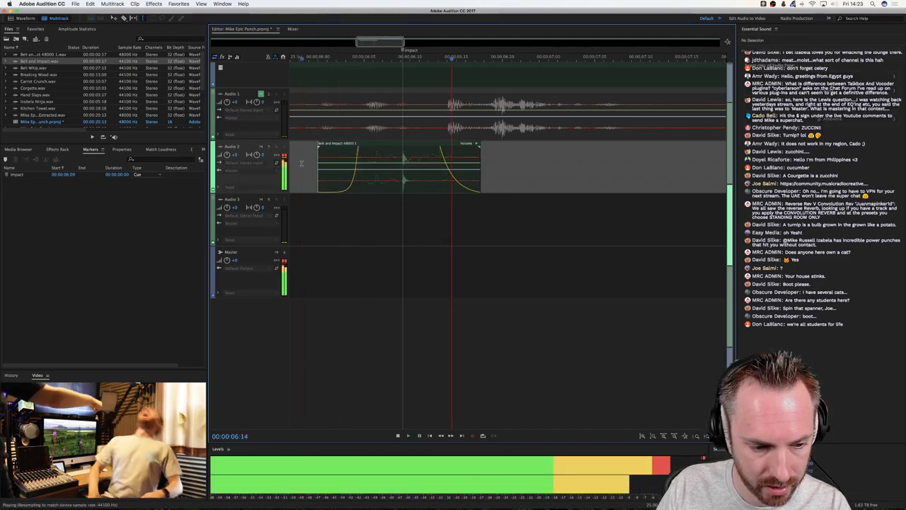
{"action": "key", "text": "space"}
Lengthen both fades on the belt hit clip so they close in around the impact, and play it back with the video.
{"action": "left_click_drag", "start_coordinate": [432, 149], "coordinate": [375, 145]}
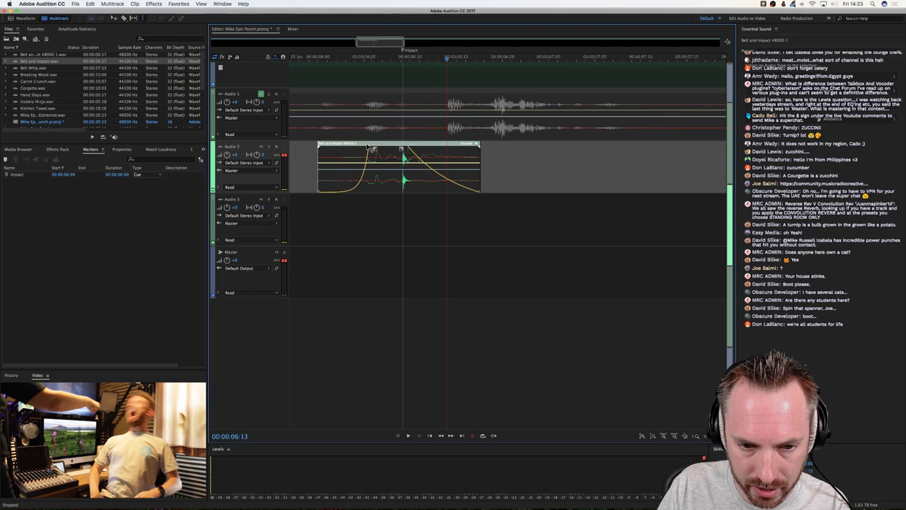
{"action": "left_click", "coordinate": [302, 146]}
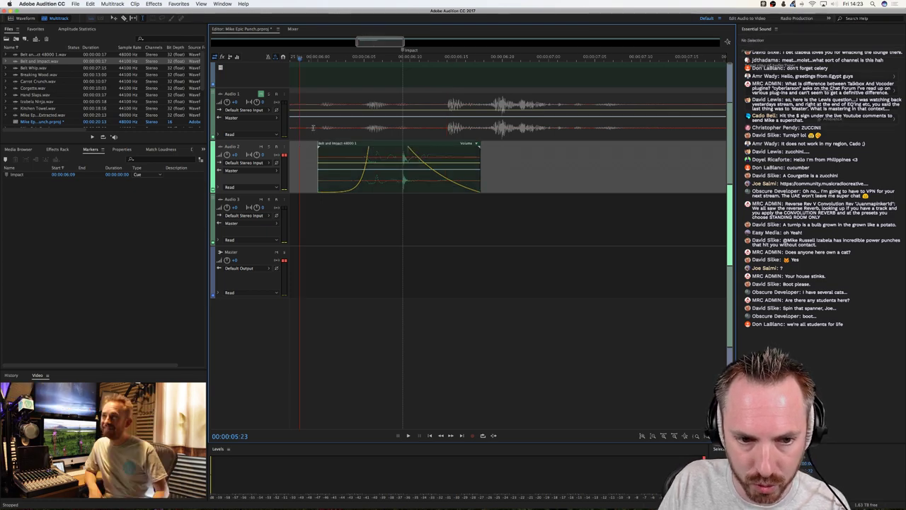
{"action": "key", "text": "space"}
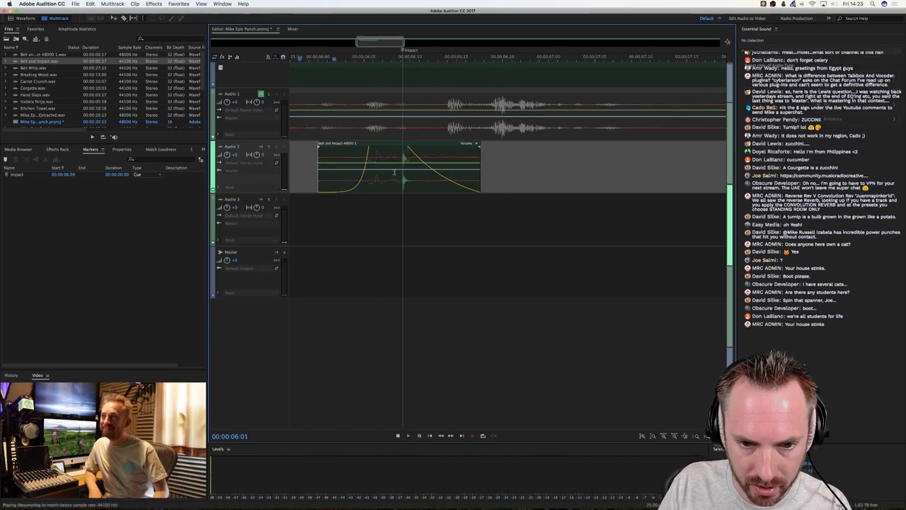
{"action": "key", "text": "space"}
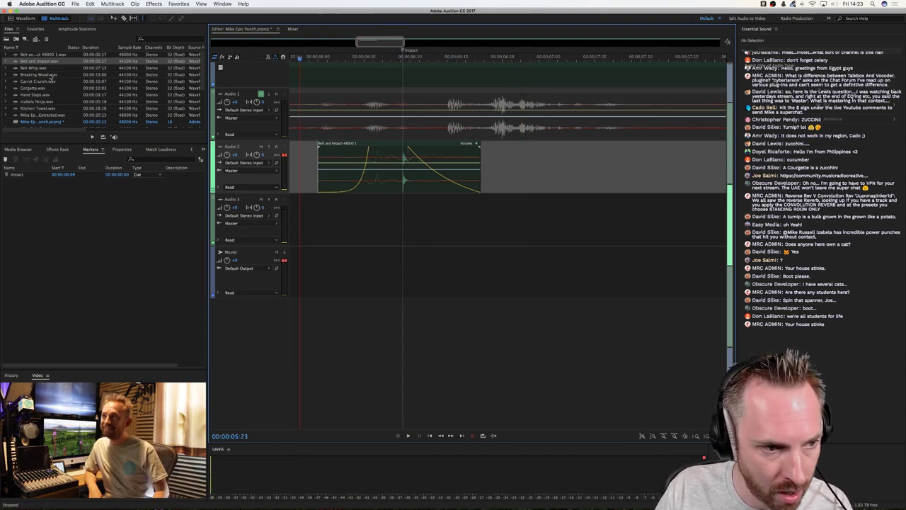
Open Breaking Wood.wav and try Dynamics Processing on the whole file, compressing above -42.16 dB at 10.44:1.
{"action": "double_click", "coordinate": [42, 75]}
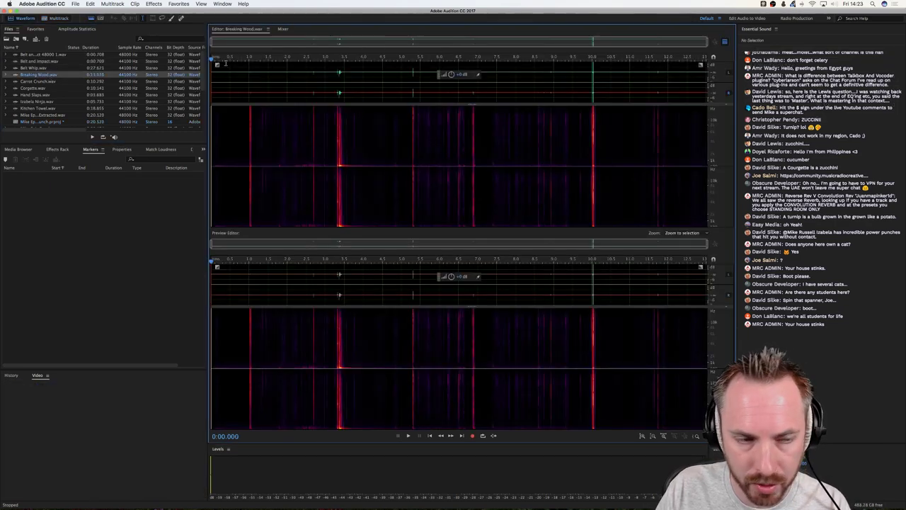
{"action": "left_click", "coordinate": [153, 3]}
{"action": "mouse_move", "coordinate": [180, 85]}
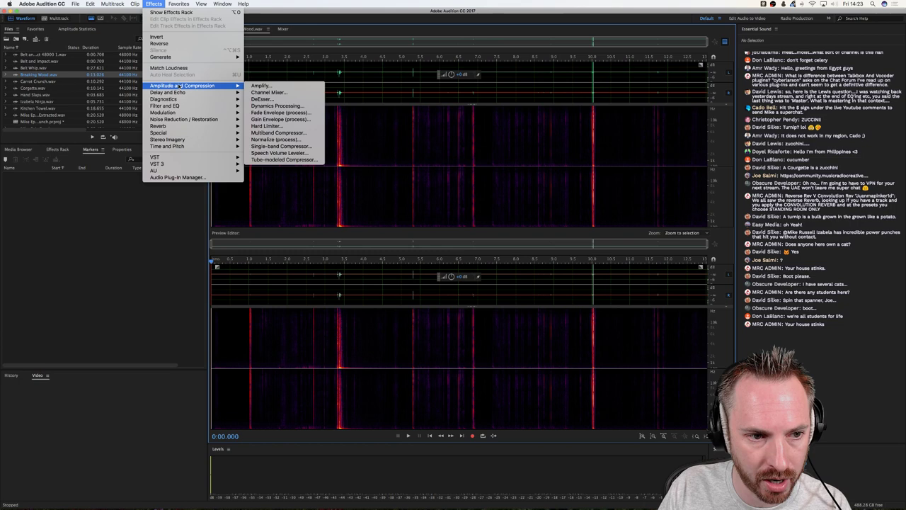
{"action": "left_click", "coordinate": [276, 105]}
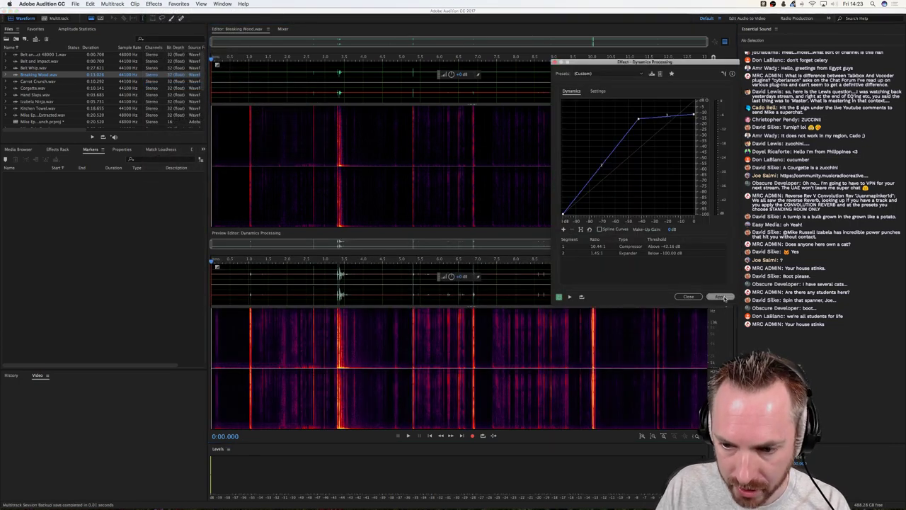
{"action": "left_click", "coordinate": [719, 296]}
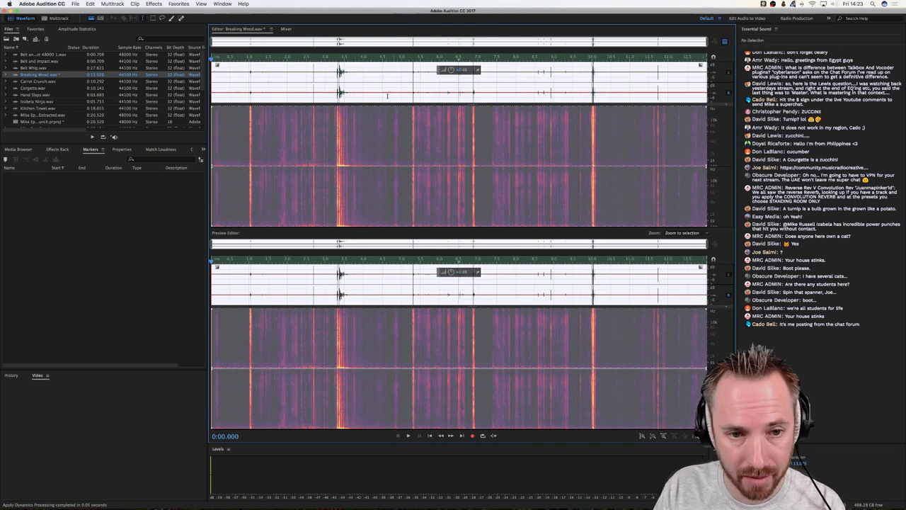
Listen to the individual snaps in the processed Breaking Wood recording and undo its Dynamics Processing.
{"action": "left_click", "coordinate": [337, 92]}
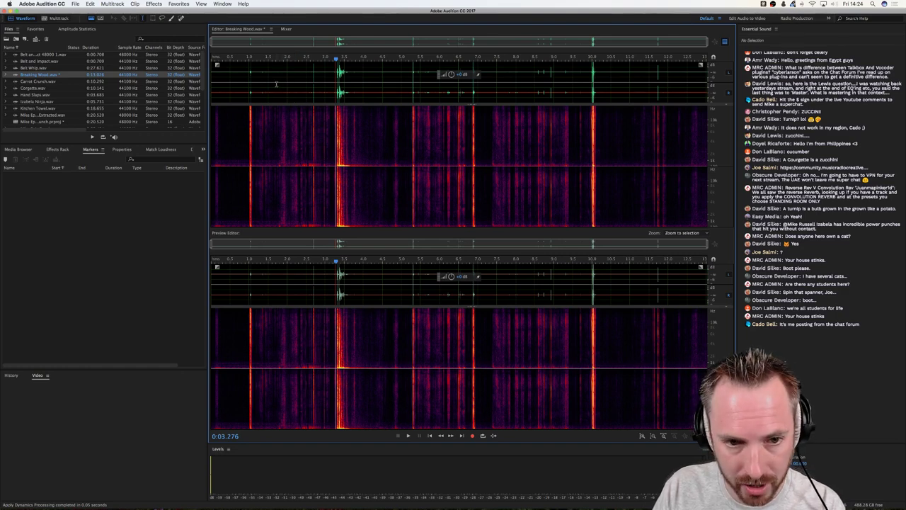
{"action": "key", "text": "space"}
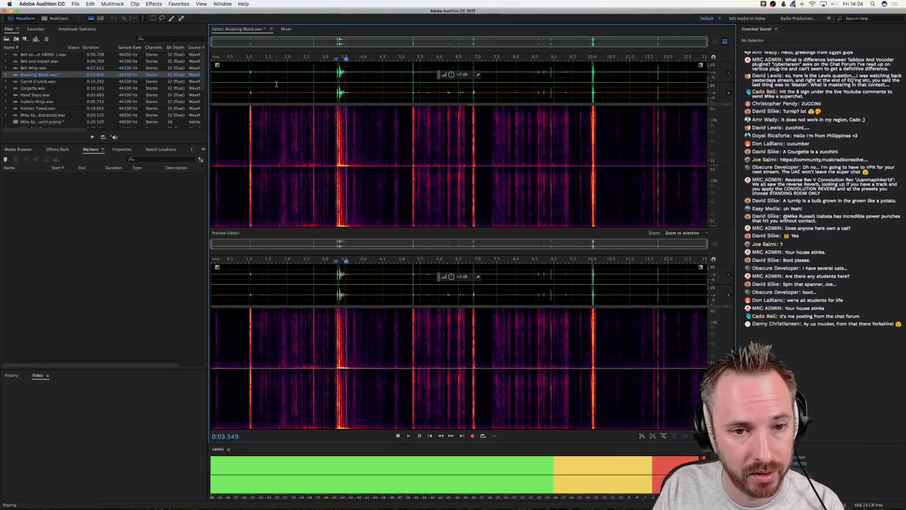
{"action": "key", "text": "space"}
{"action": "left_click", "coordinate": [250, 94]}
{"action": "key", "text": "space"}
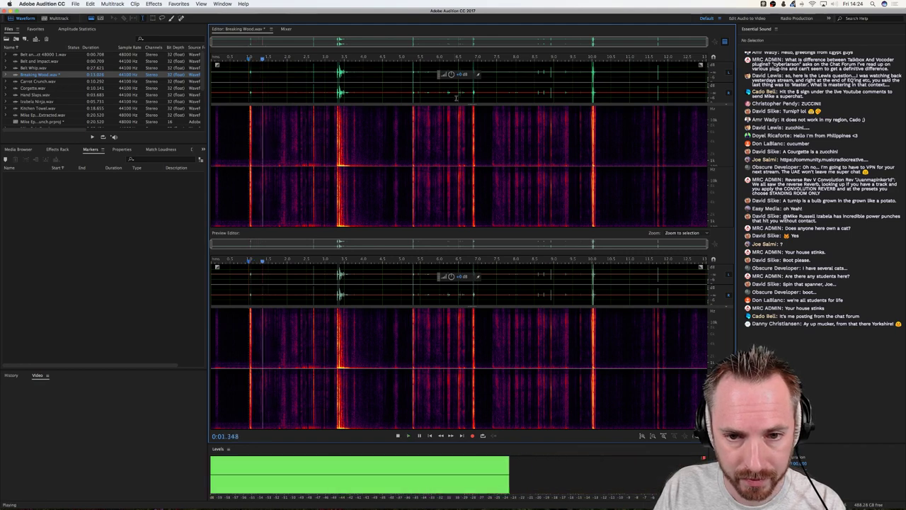
{"action": "key", "text": "space"}
{"action": "key", "text": "space"}
{"action": "key", "text": "space"}
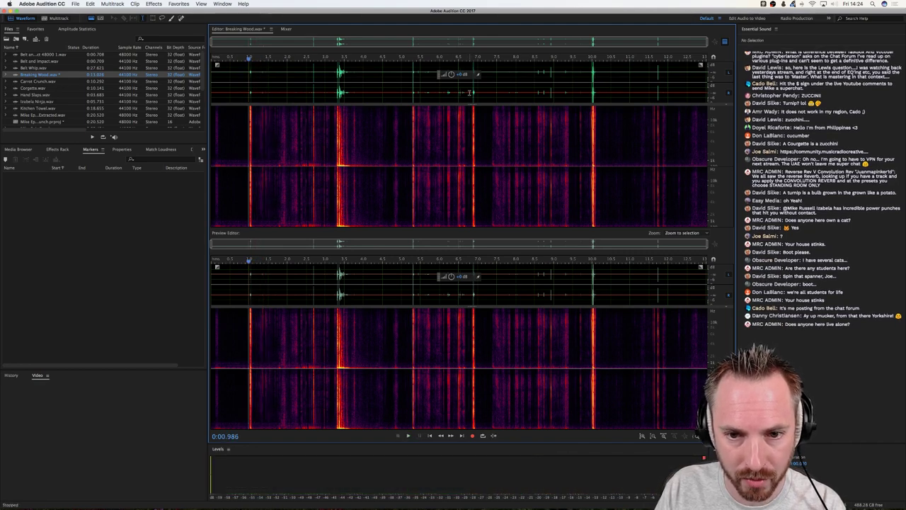
{"action": "key", "text": "space"}
{"action": "key", "text": "space"}
{"action": "left_click", "coordinate": [470, 92]}
{"action": "key", "text": "space"}
{"action": "key", "text": "space"}
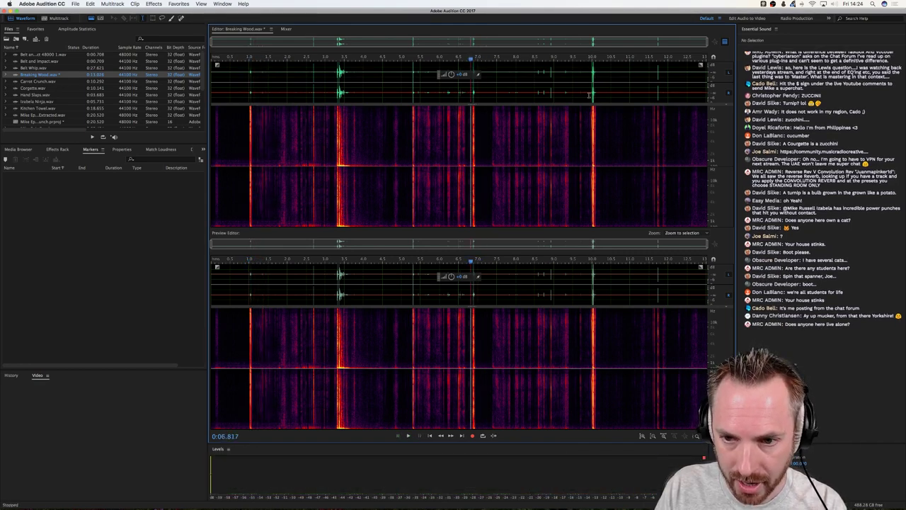
{"action": "left_click", "coordinate": [589, 94]}
{"action": "key", "text": "space"}
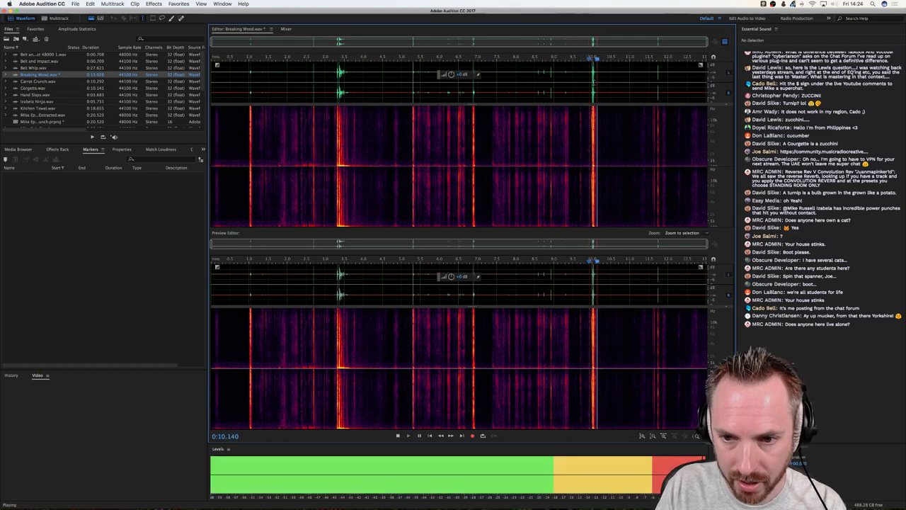
{"action": "key", "text": "space"}
{"action": "key", "text": "space"}
{"action": "left_click", "coordinate": [653, 88]}
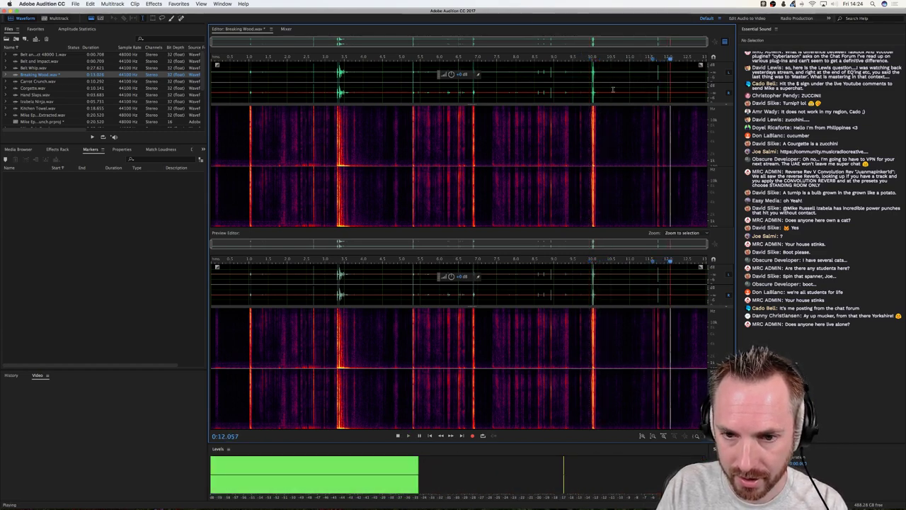
{"action": "key", "text": "space"}
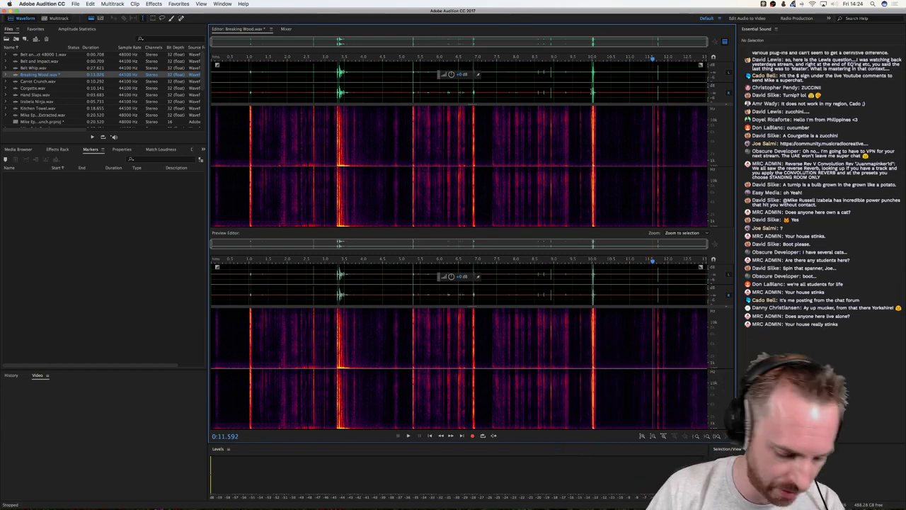
{"action": "key", "text": "super+a"}
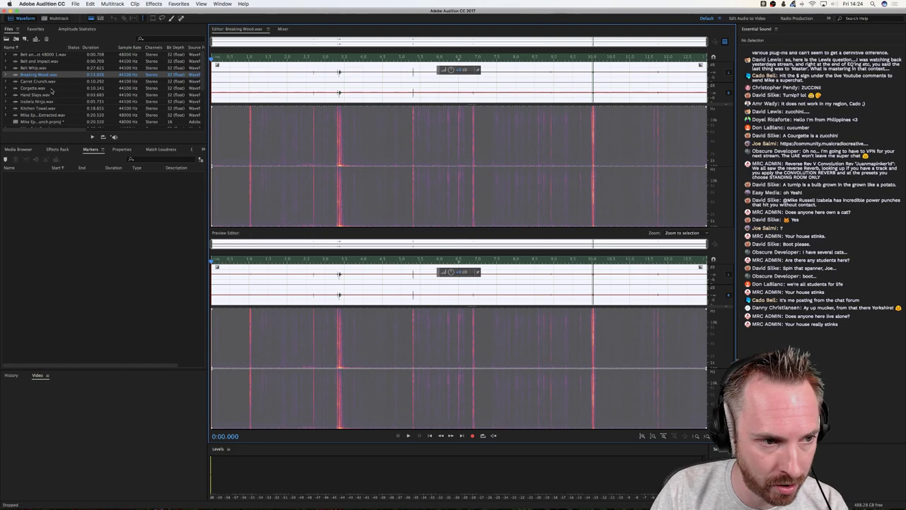
Open Carrot Crunch.wav and apply Dynamics Processing to the whole file, compressing above -42.16 dB at 10.44:1.
{"action": "left_click", "coordinate": [72, 82]}
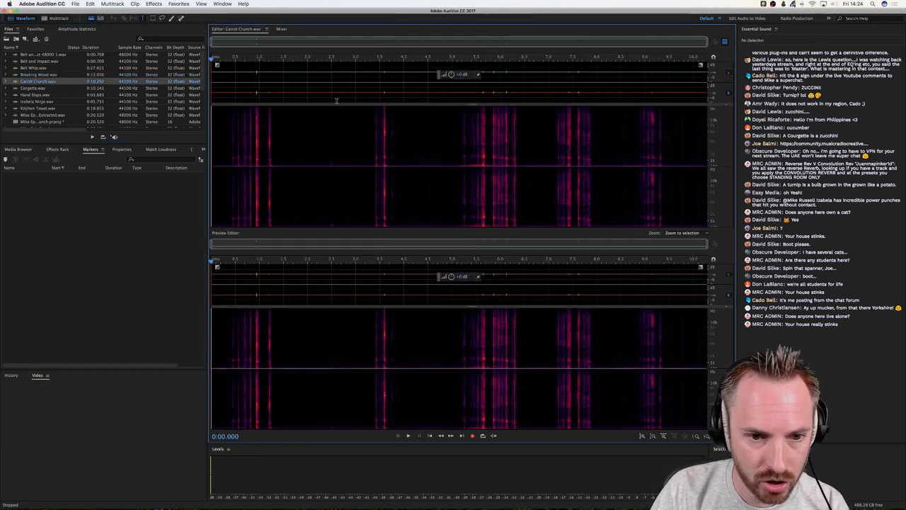
{"action": "left_click", "coordinate": [153, 4]}
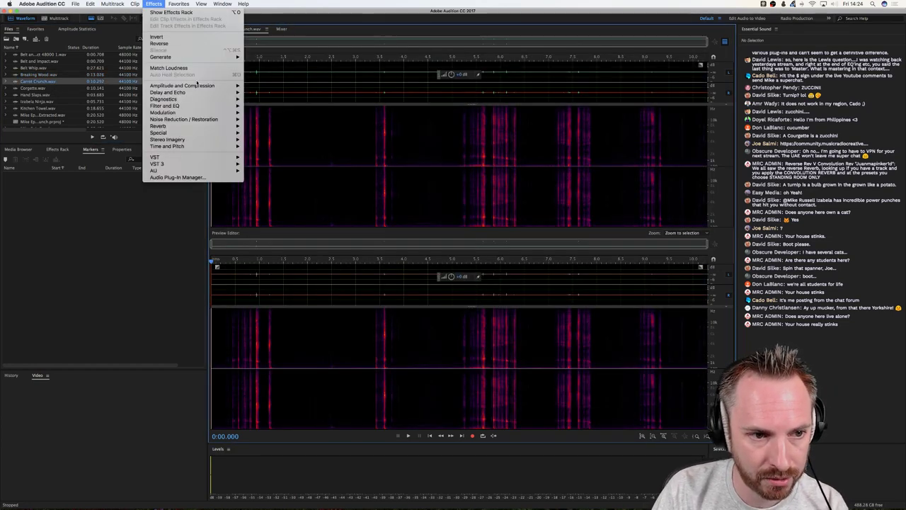
{"action": "mouse_move", "coordinate": [197, 85]}
{"action": "left_click", "coordinate": [272, 108]}
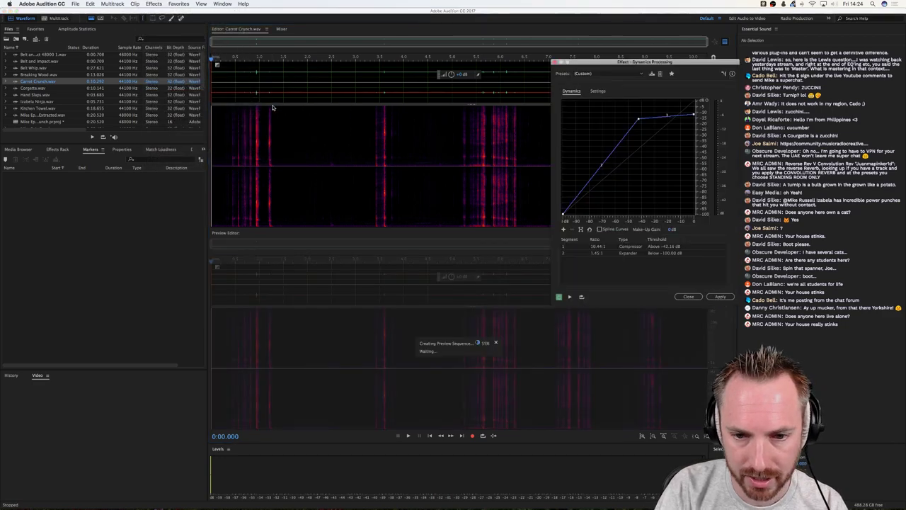
{"action": "key", "text": "Return"}
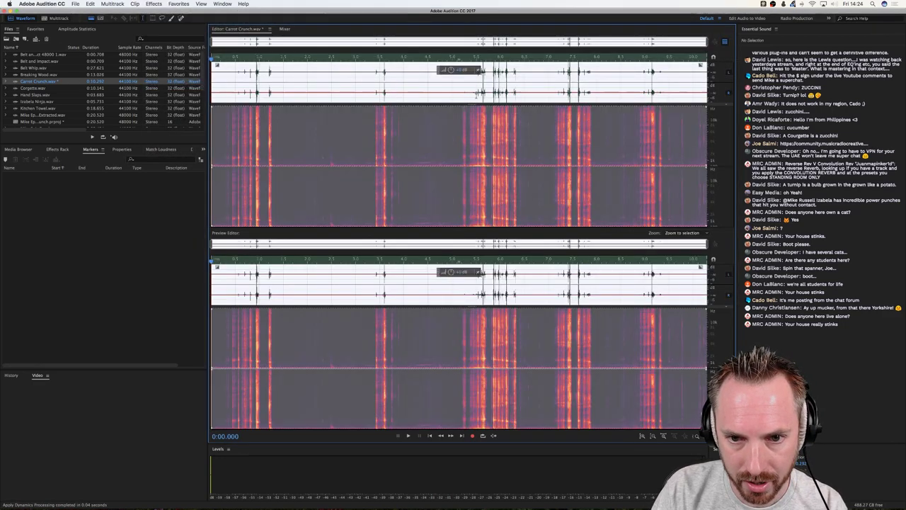
Listen to the crunches in the processed Carrot Crunch recording and undo its Dynamics Processing.
{"action": "left_click", "coordinate": [477, 93]}
{"action": "key", "text": "space"}
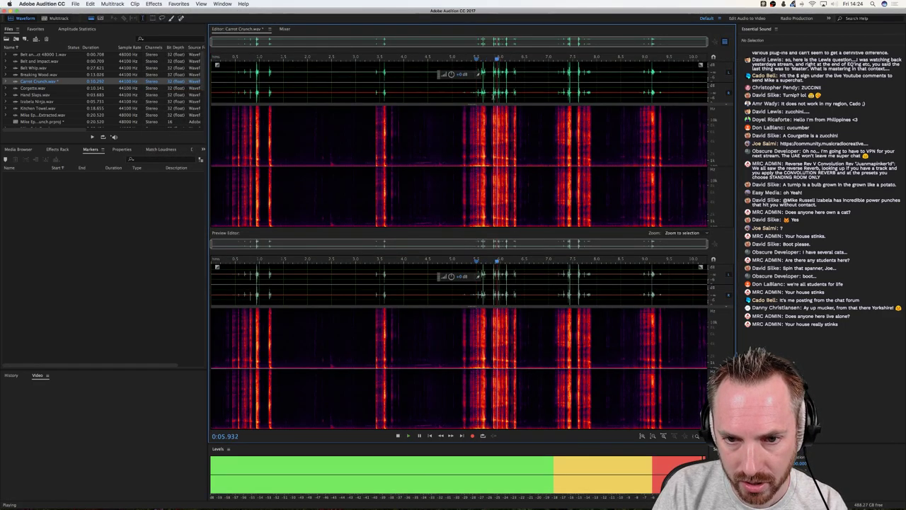
{"action": "left_click", "coordinate": [558, 94]}
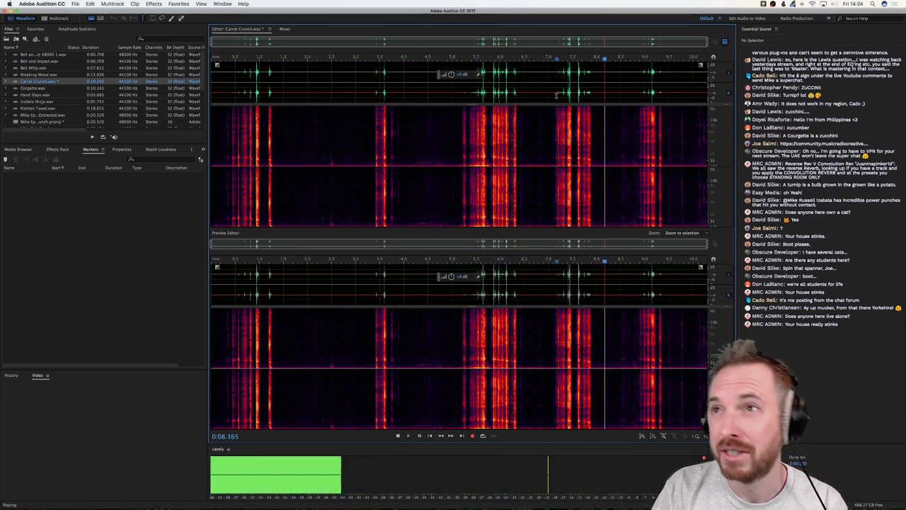
{"action": "key", "text": "space"}
{"action": "key", "text": "space"}
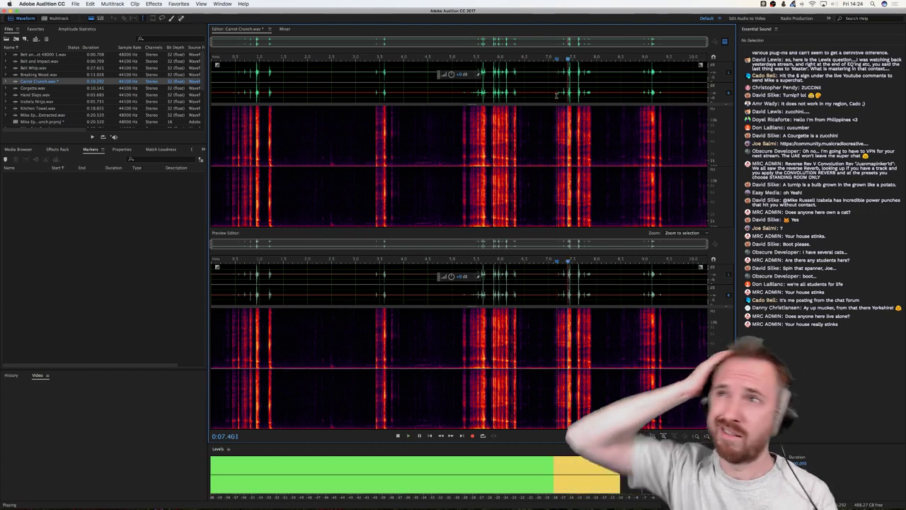
{"action": "key", "text": "space"}
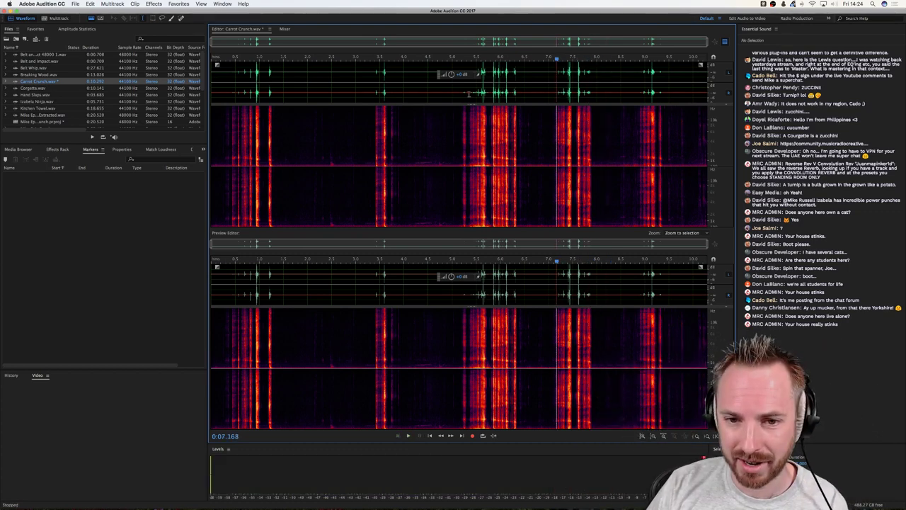
{"action": "left_click", "coordinate": [469, 94]}
{"action": "key", "text": "space"}
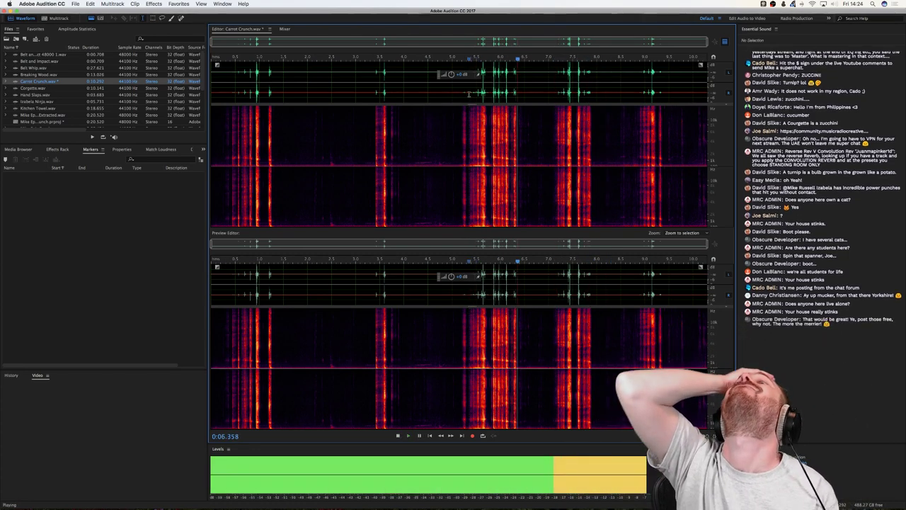
{"action": "left_click", "coordinate": [469, 94]}
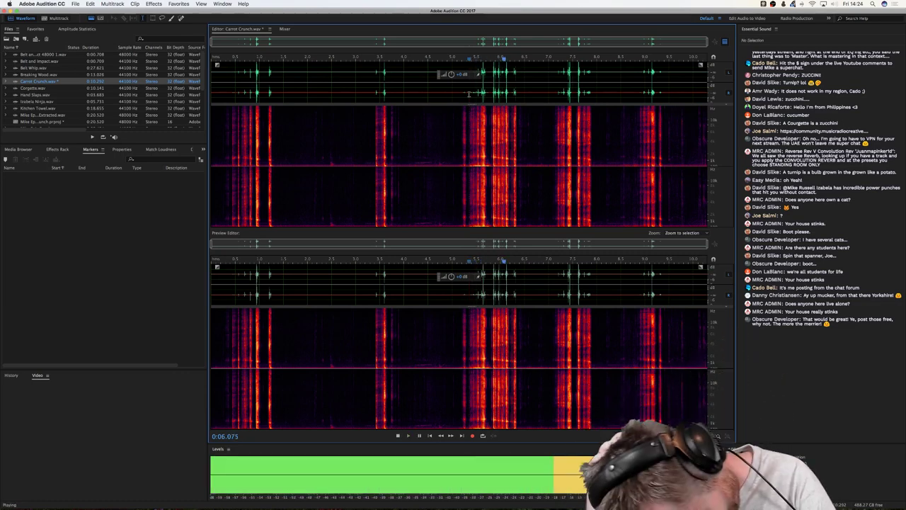
{"action": "key", "text": "space"}
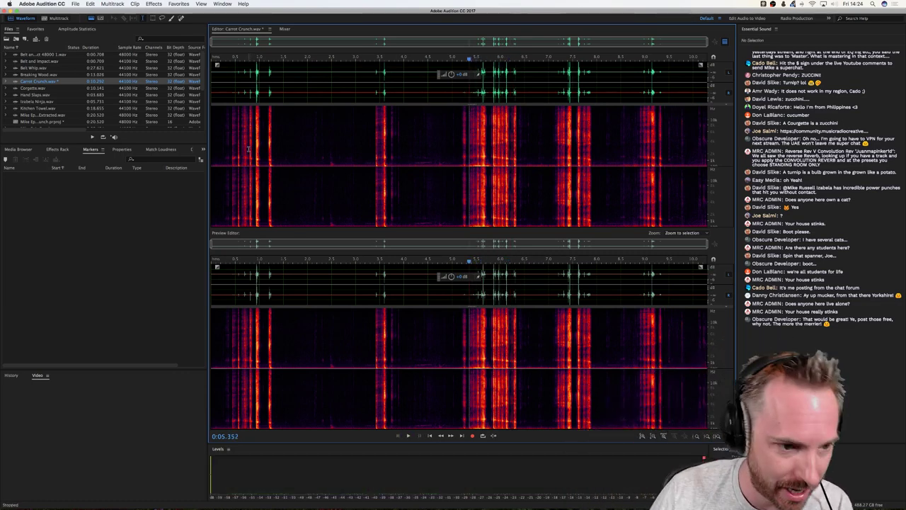
{"action": "key", "text": "super+s"}
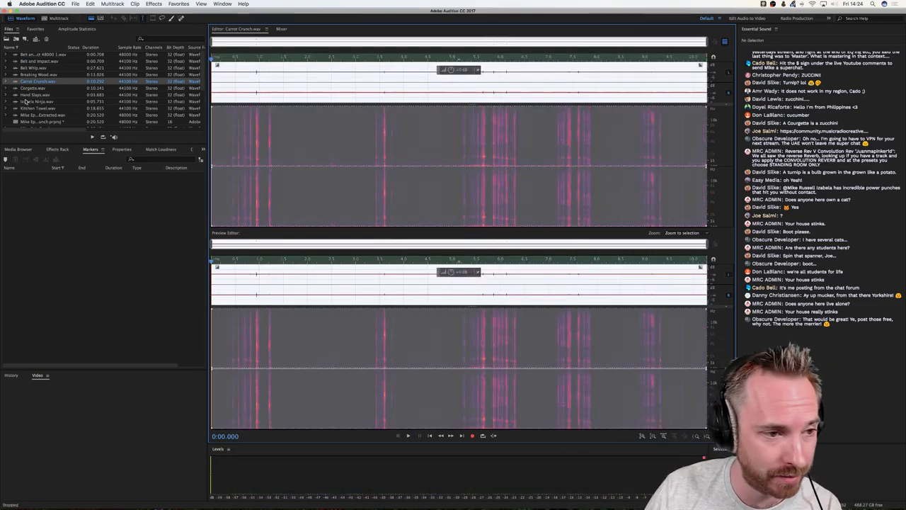
Open Corgette.wav and copy its entire audio into a new 44100 Hz, stereo, 32-bit float file.
{"action": "double_click", "coordinate": [31, 88]}
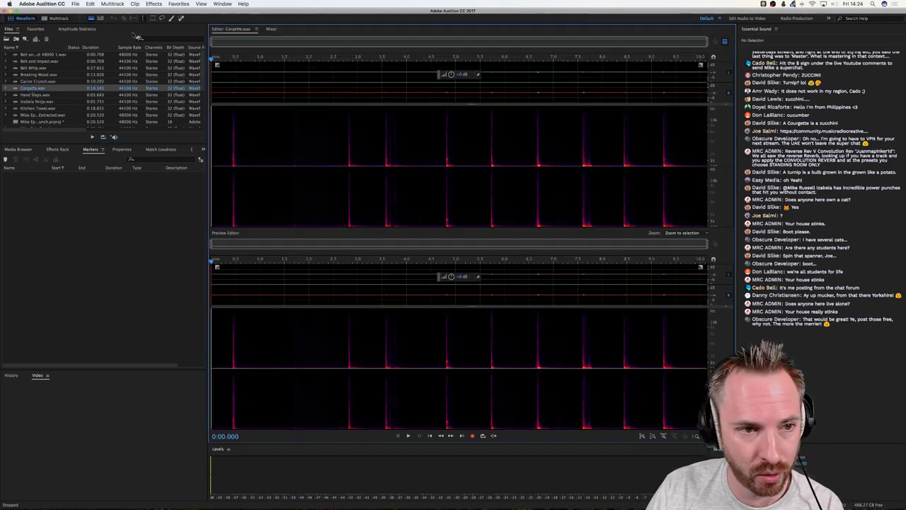
{"action": "left_click", "coordinate": [154, 3]}
{"action": "left_click", "coordinate": [154, 3]}
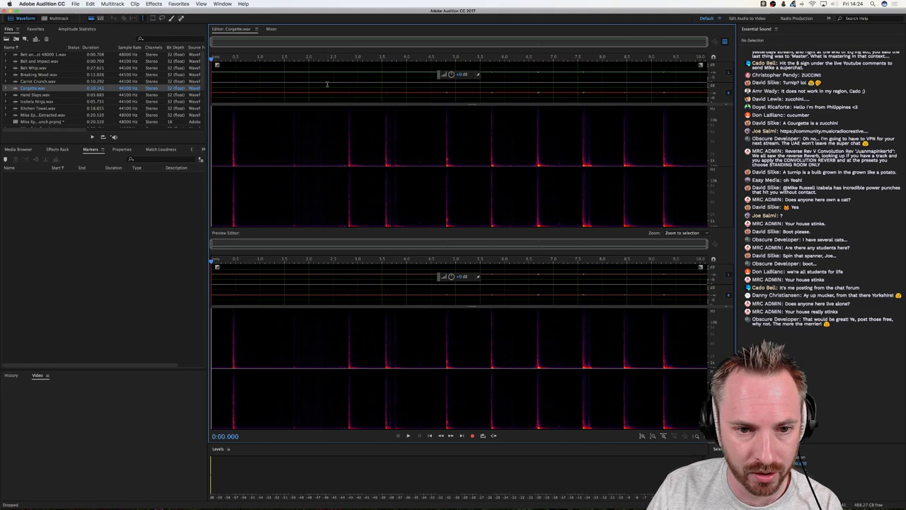
{"action": "key", "text": "super+a"}
{"action": "key", "text": "super+c"}
{"action": "key", "text": "super+shift+n"}
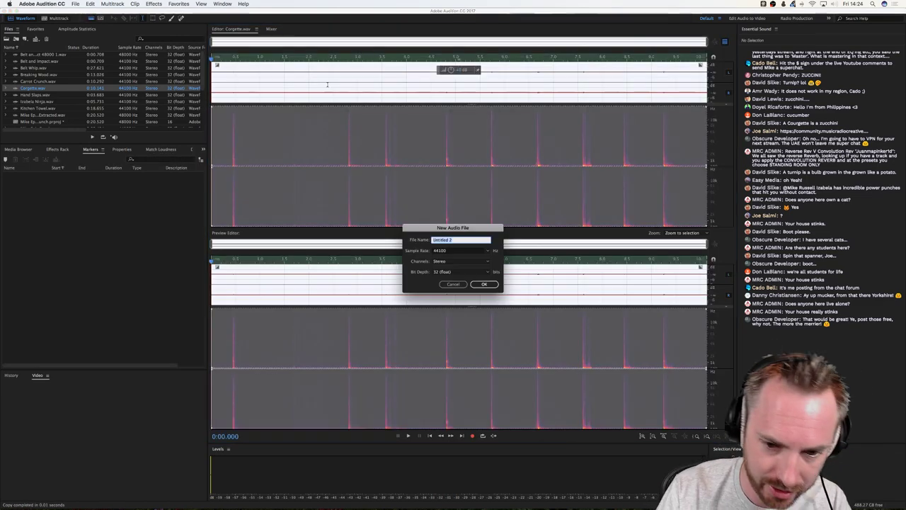
{"action": "key", "text": "Return"}
{"action": "key", "text": "super+v"}
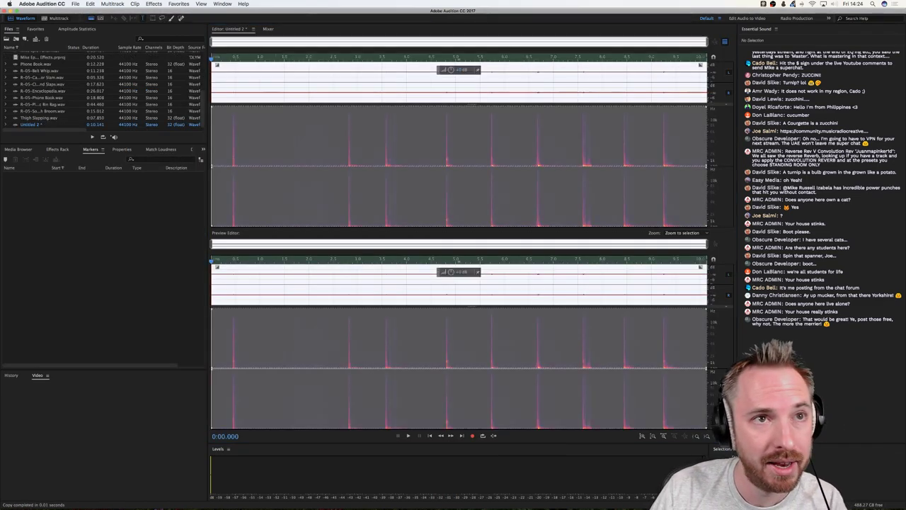
Apply Dynamics Processing to the whole of Untitled 2, compressing above -42.16 dB at 10.44:1.
{"action": "left_click", "coordinate": [279, 177]}
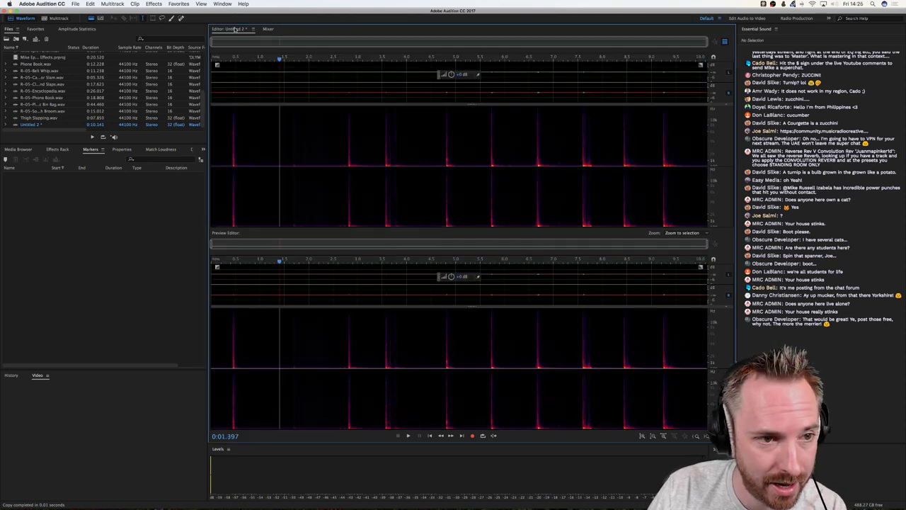
{"action": "key", "text": "super+a"}
{"action": "left_click", "coordinate": [153, 3]}
{"action": "mouse_move", "coordinate": [216, 86]}
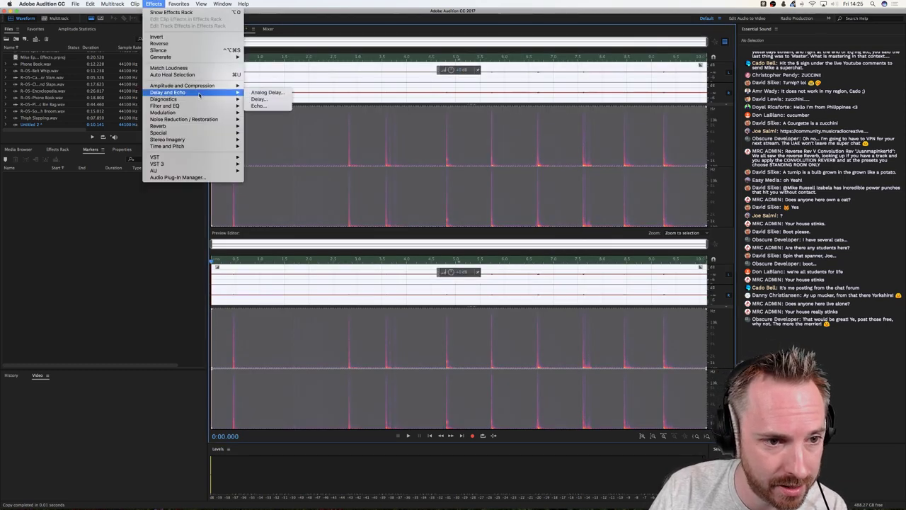
{"action": "left_click", "coordinate": [278, 105]}
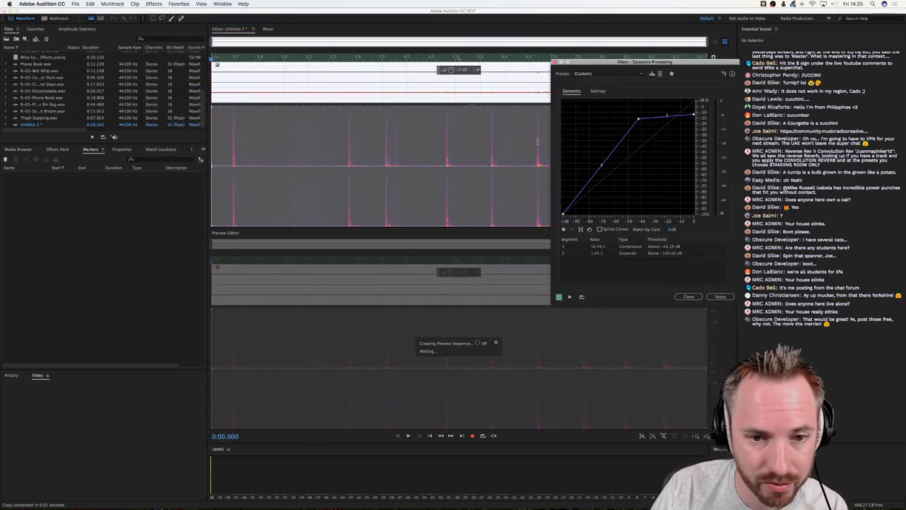
{"action": "left_click", "coordinate": [720, 296]}
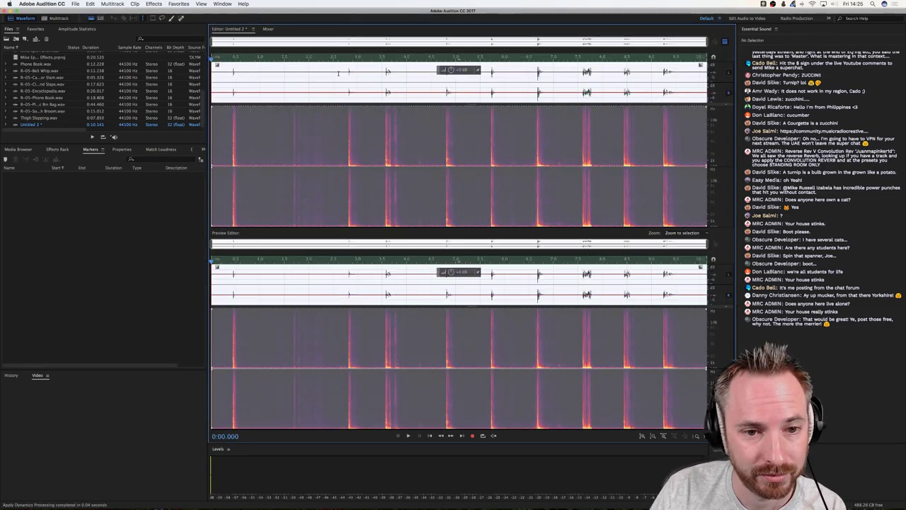
Listen to the individual hits in the processed Untitled 2 file and delete everything before the last one.
{"action": "left_click", "coordinate": [383, 74]}
{"action": "key", "text": "space"}
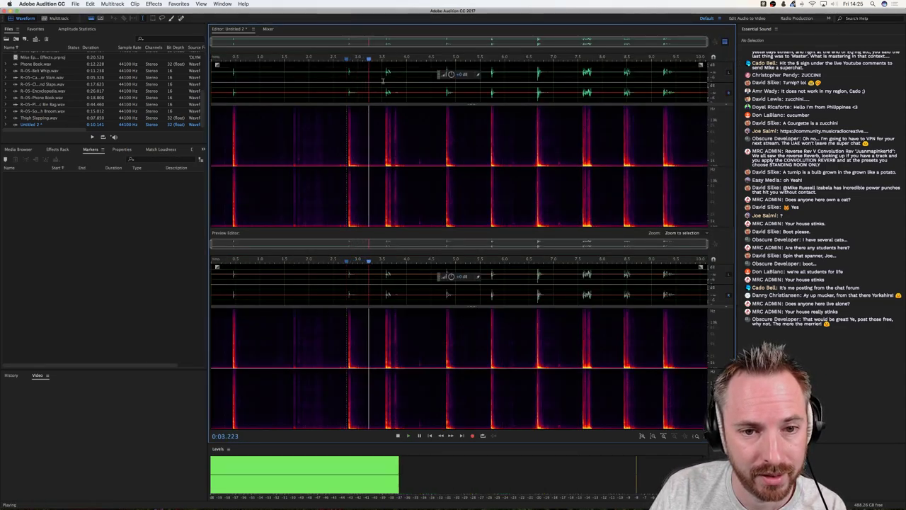
{"action": "key", "text": "space"}
{"action": "key", "text": "space"}
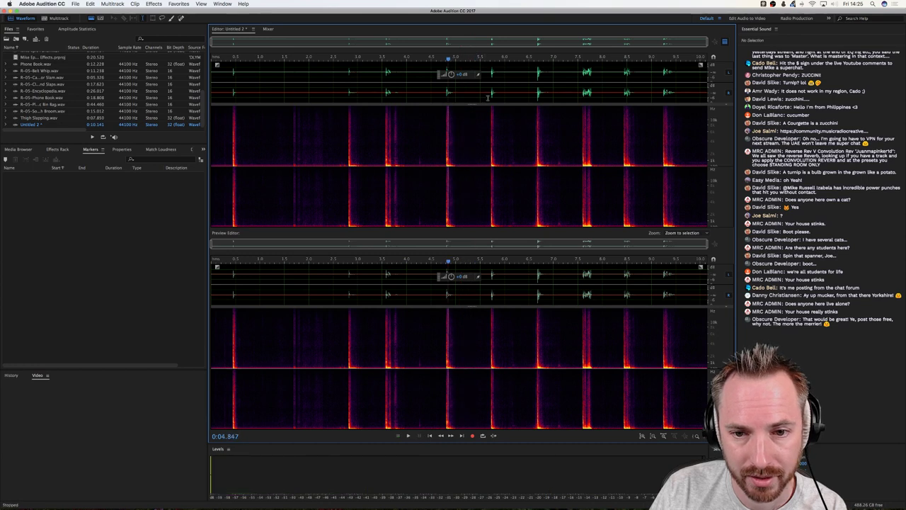
{"action": "left_click", "coordinate": [536, 94]}
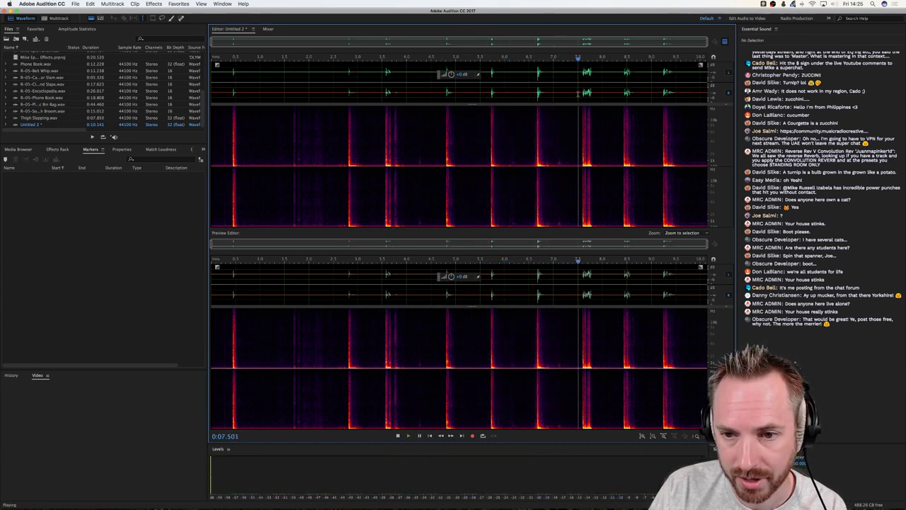
{"action": "left_click", "coordinate": [577, 94]}
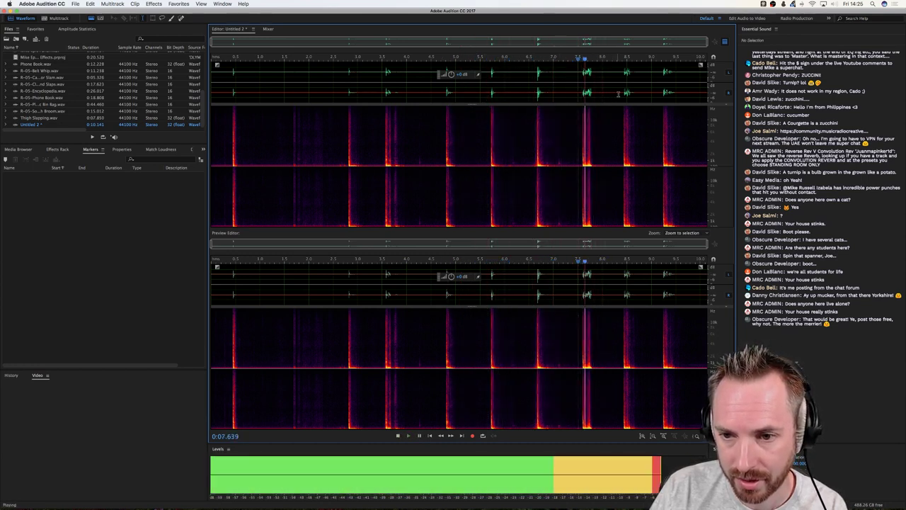
{"action": "left_click", "coordinate": [659, 91]}
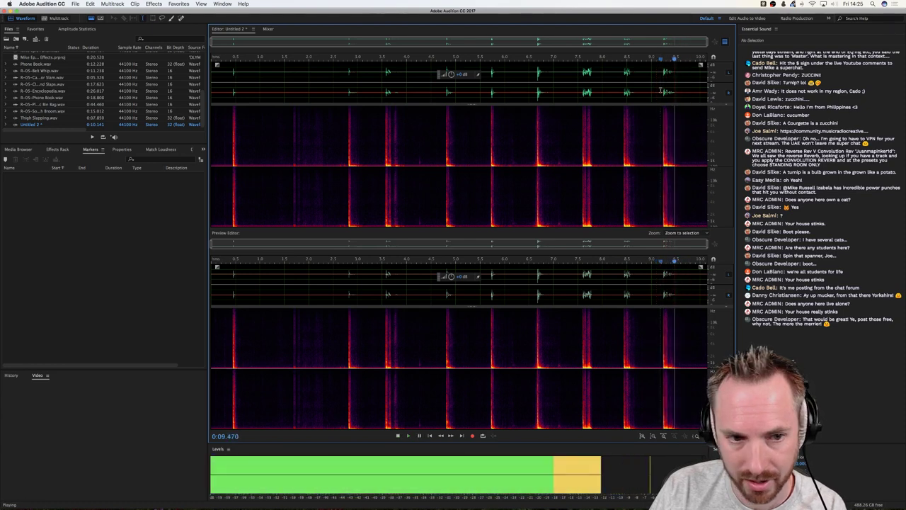
{"action": "left_click", "coordinate": [662, 92]}
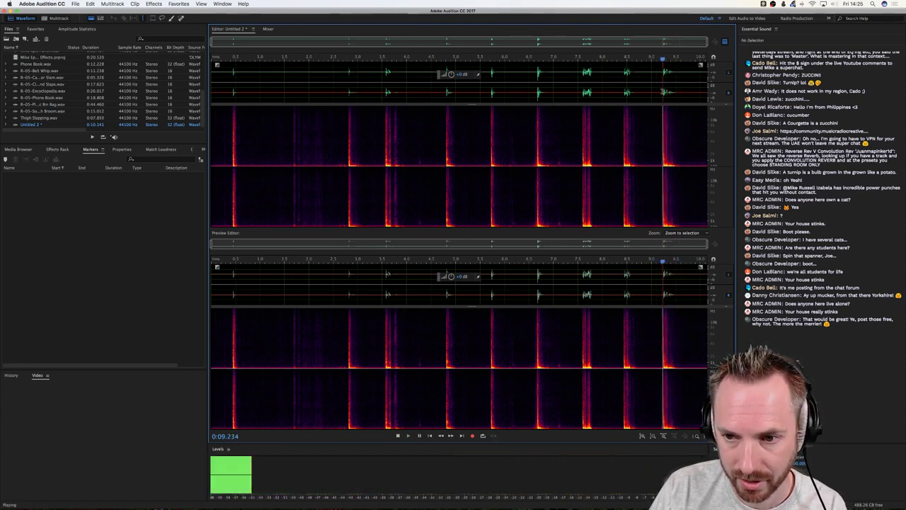
{"action": "left_click", "coordinate": [662, 92]}
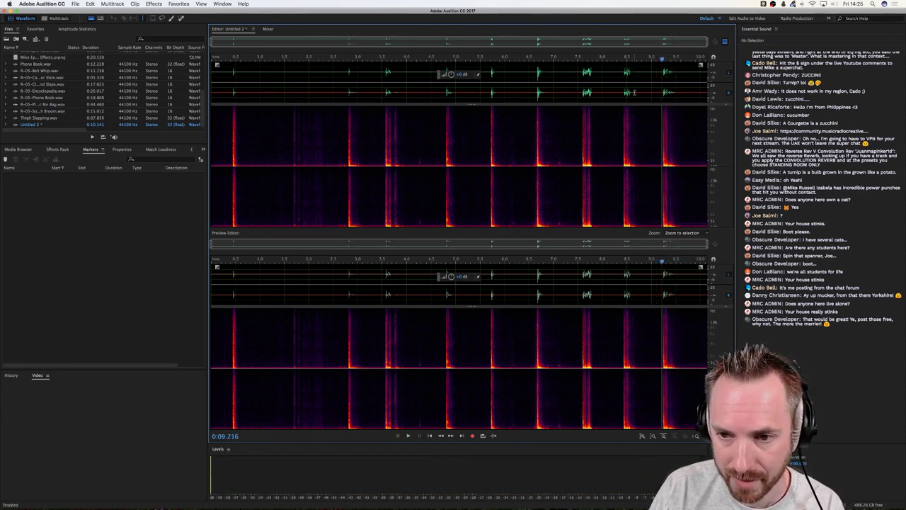
{"action": "left_click_drag", "start_coordinate": [657, 92], "coordinate": [213, 92]}
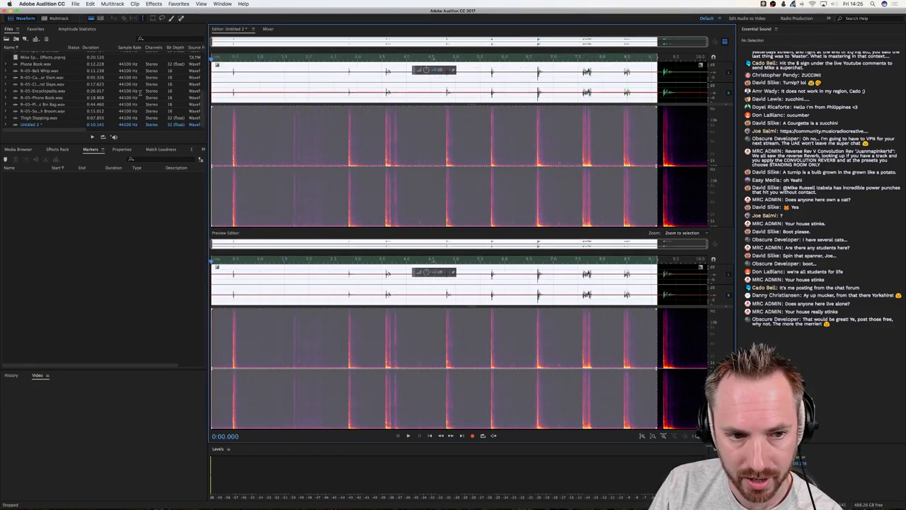
{"action": "key", "text": "Delete"}
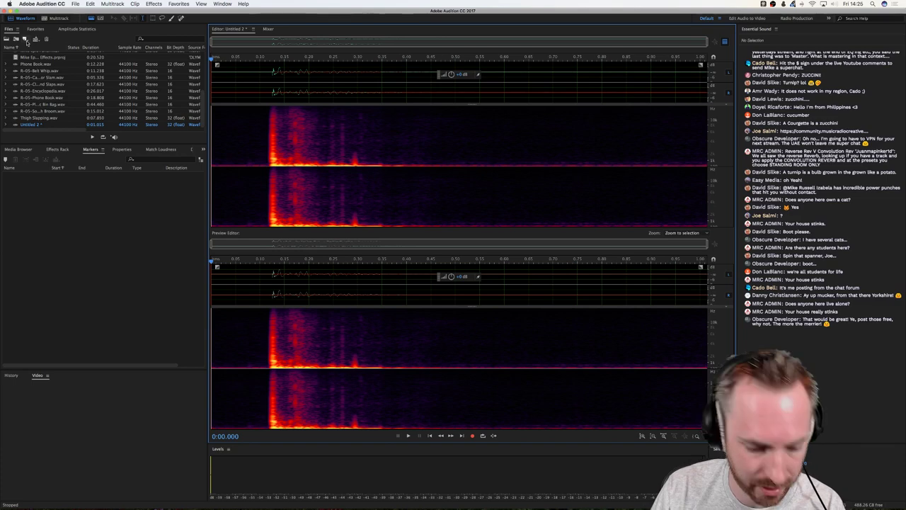
Place the trimmed Untitled 2 file on Audio 3 in the multitrack session, aligning its hit with the Impact marker.
{"action": "double_click", "coordinate": [32, 52]}
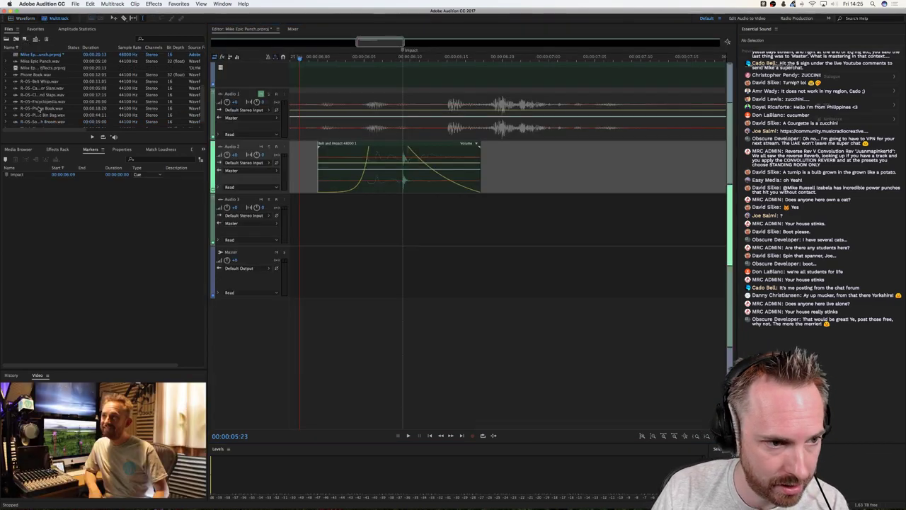
{"action": "scroll", "coordinate": [40, 124], "scroll_direction": "down", "scroll_amount": 2}
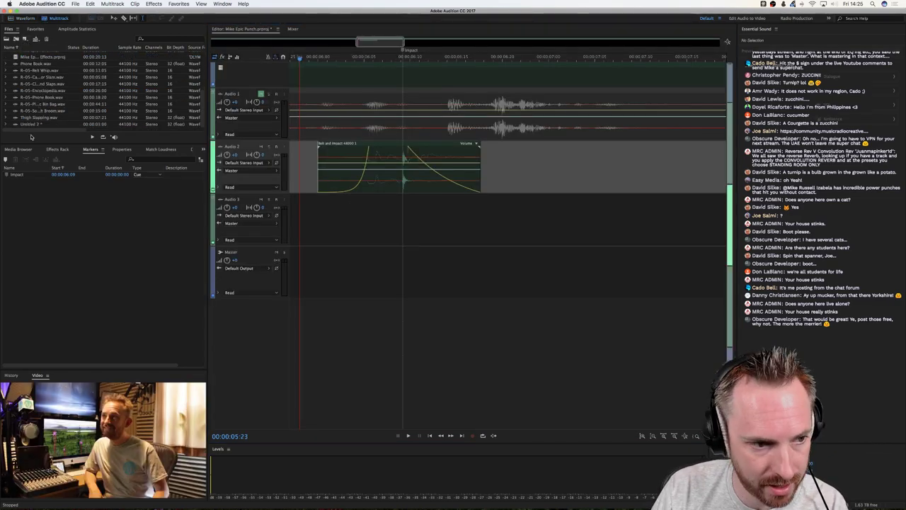
{"action": "left_click_drag", "start_coordinate": [32, 124], "coordinate": [409, 234]}
{"action": "left_click", "coordinate": [520, 277]}
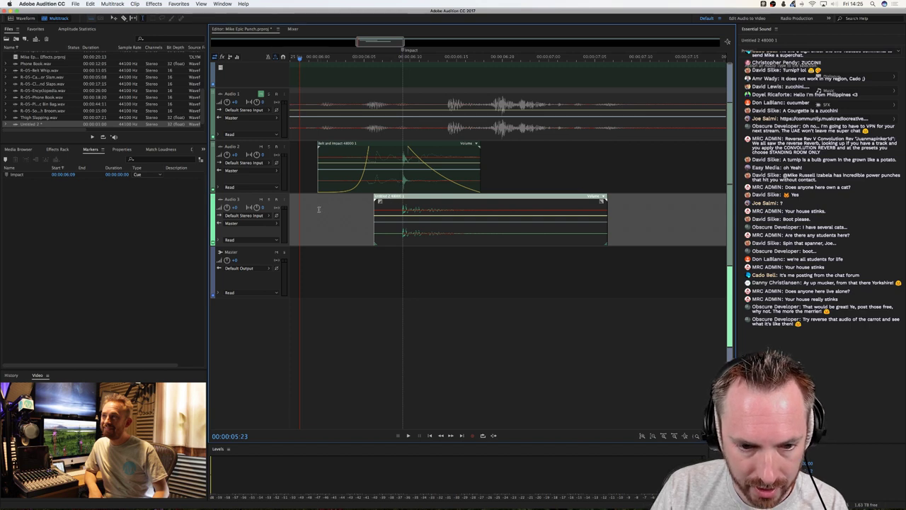
Change the track color of Audio 2 to orange and of Audio 3 to yellow.
{"action": "left_click", "coordinate": [213, 191]}
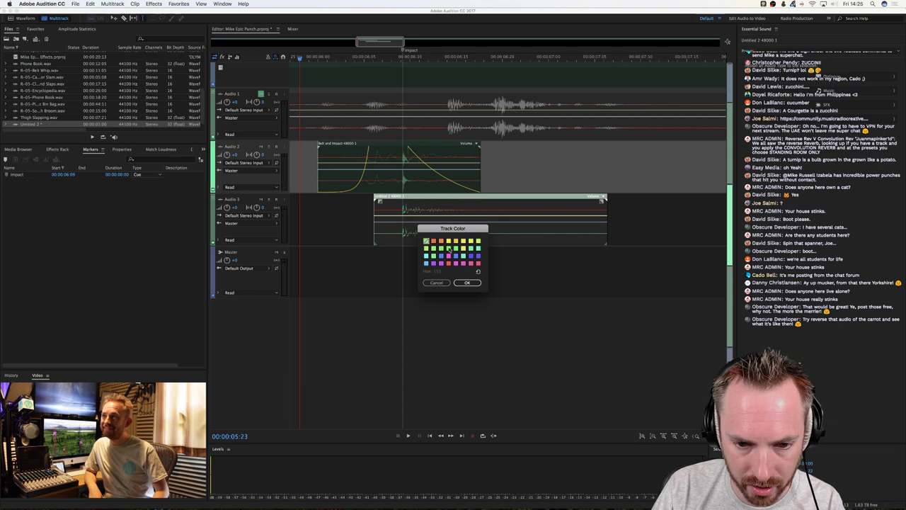
{"action": "left_click", "coordinate": [437, 241]}
{"action": "left_click", "coordinate": [467, 283]}
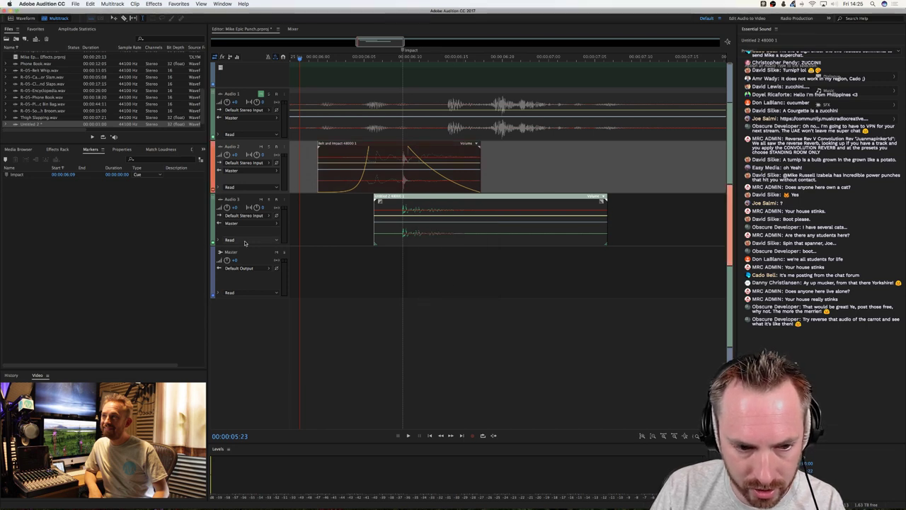
{"action": "left_click", "coordinate": [213, 242]}
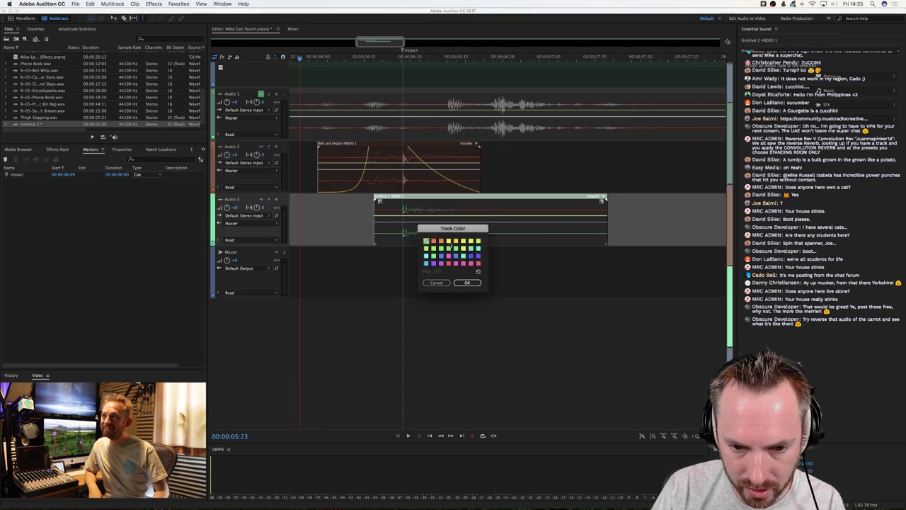
{"action": "left_click", "coordinate": [448, 242]}
{"action": "left_click", "coordinate": [467, 283]}
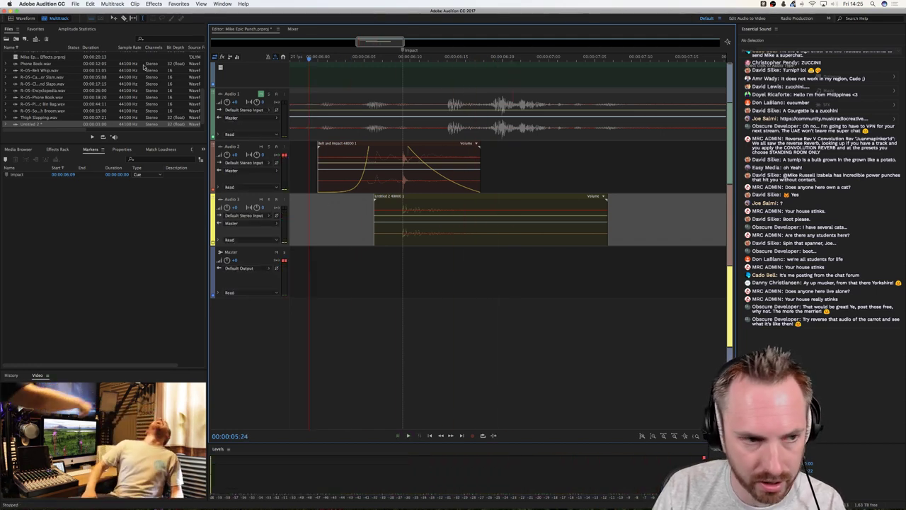
Open Hand Slaps.wav in the waveform editor and listen to the slaps, starting from the first one.
{"action": "scroll", "coordinate": [63, 88], "scroll_direction": "up", "scroll_amount": 3}
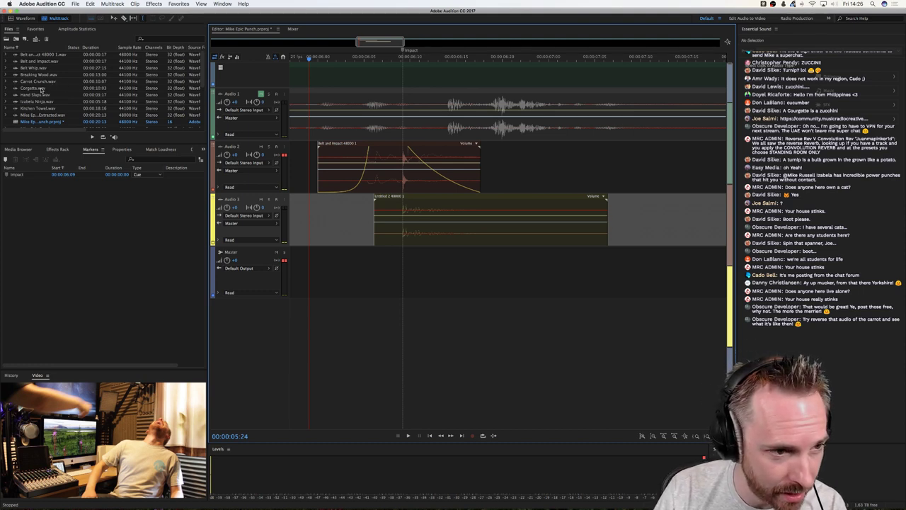
{"action": "left_click", "coordinate": [47, 95]}
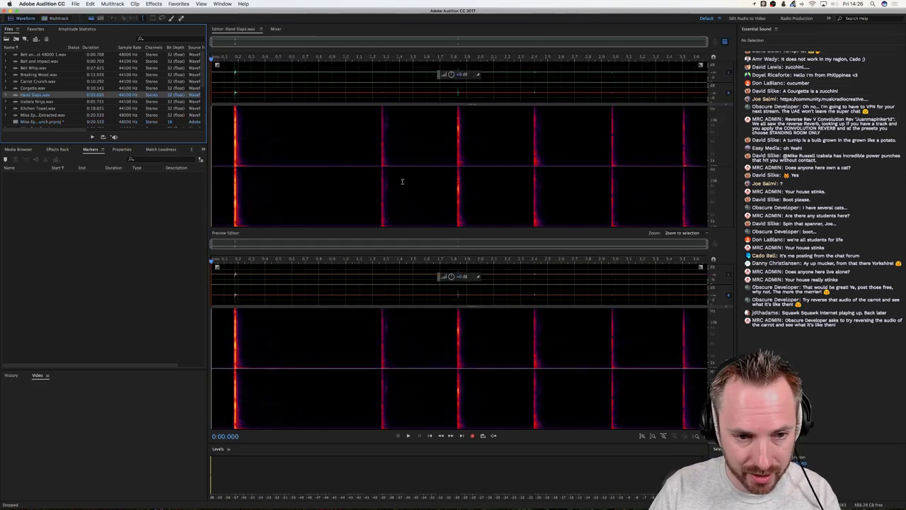
{"action": "left_click", "coordinate": [237, 95]}
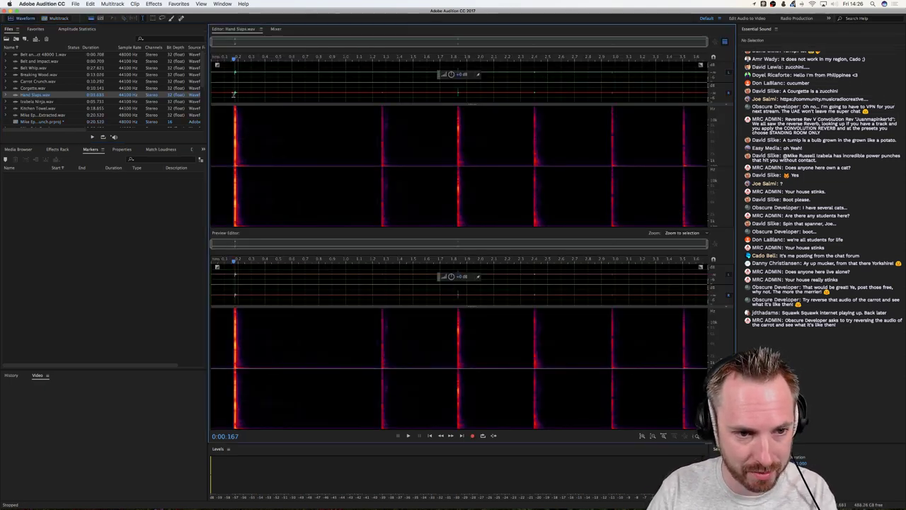
{"action": "key", "text": "space"}
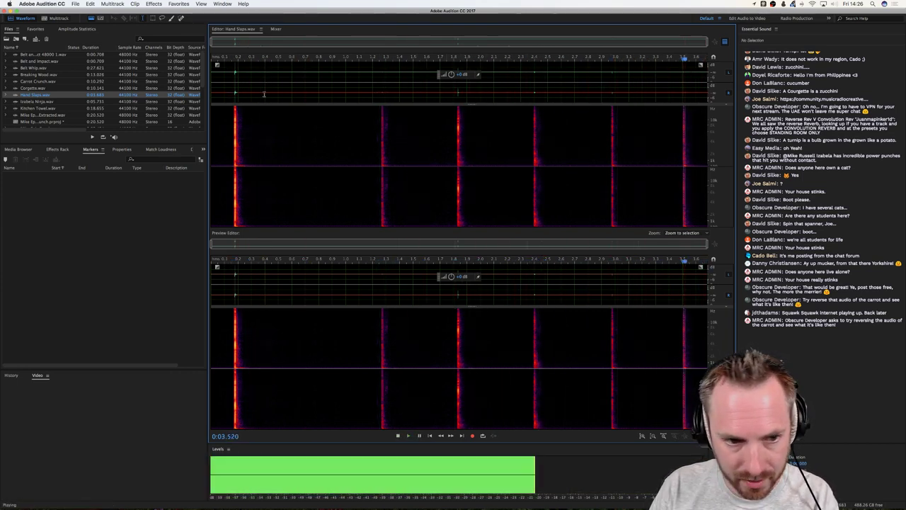
{"action": "left_click", "coordinate": [228, 90]}
{"action": "key", "text": "space"}
{"action": "key", "text": "space"}
Copy the first slap of Hand Slaps.wav into a new 44100 Hz stereo, 32-bit float audio file named Untitled 3.
{"action": "left_click_drag", "start_coordinate": [230, 90], "coordinate": [264, 92]}
{"action": "key", "text": "super+c"}
{"action": "key", "text": "shift+super+n"}
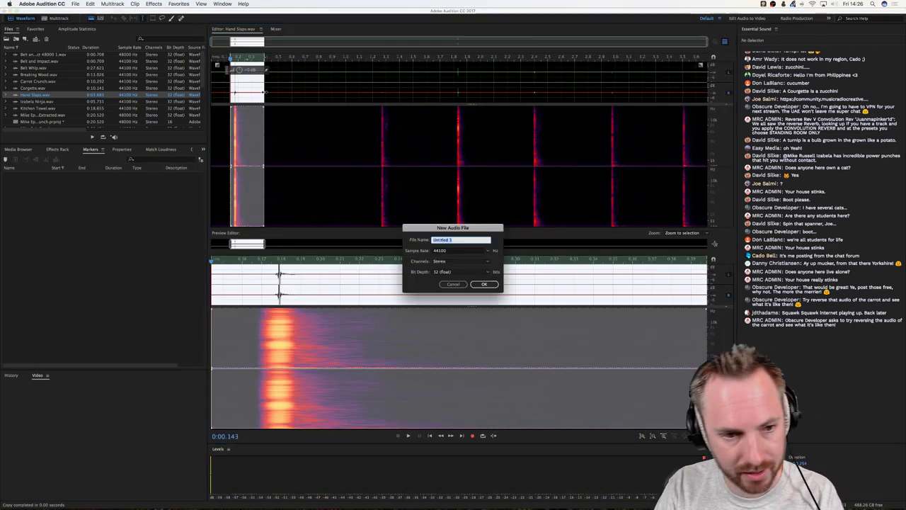
{"action": "key", "text": "Return"}
{"action": "key", "text": "super+v"}
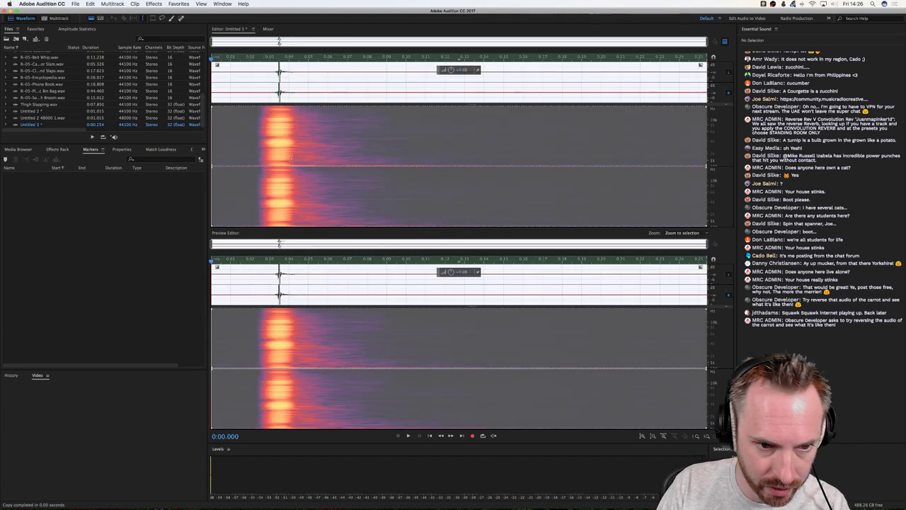
Apply Dynamics Processing to the whole of Untitled 3, compressing above -42.16 dB at 10.44:1, and play the result.
{"action": "left_click", "coordinate": [148, 6]}
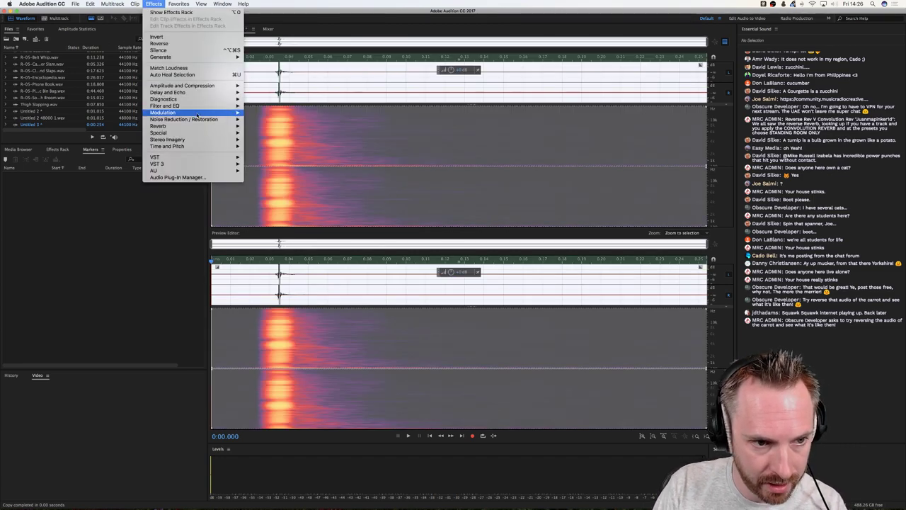
{"action": "mouse_move", "coordinate": [213, 85]}
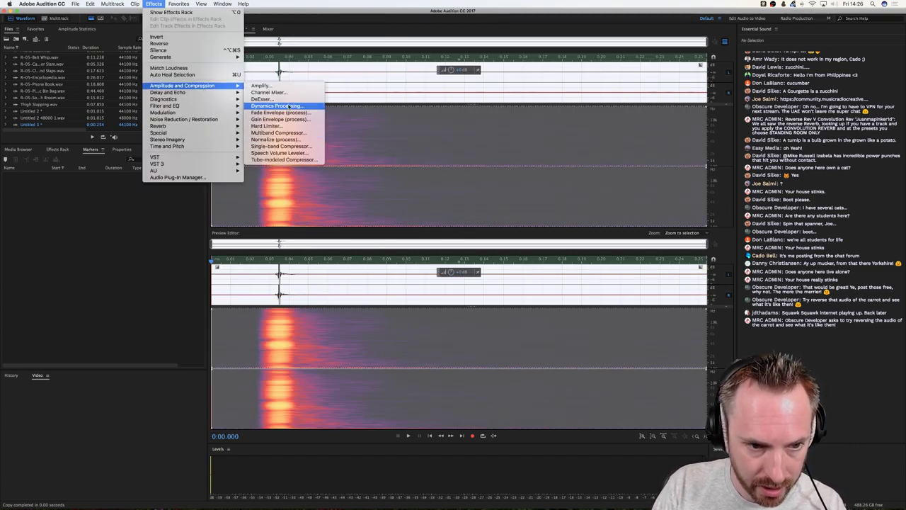
{"action": "left_click", "coordinate": [277, 105]}
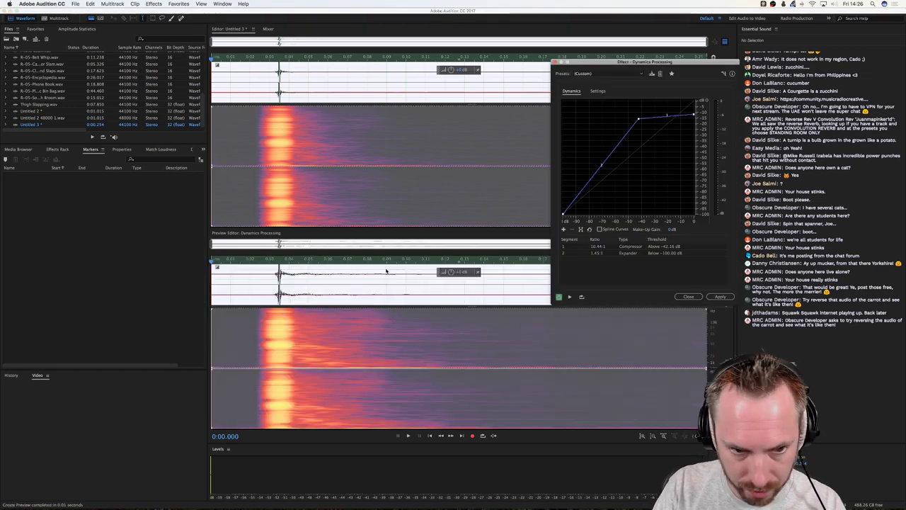
{"action": "key", "text": "Return"}
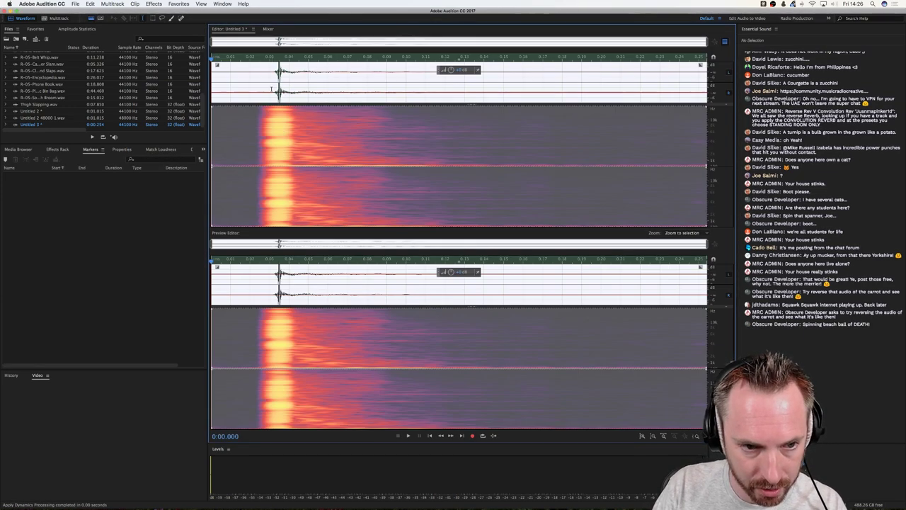
{"action": "key", "text": "space"}
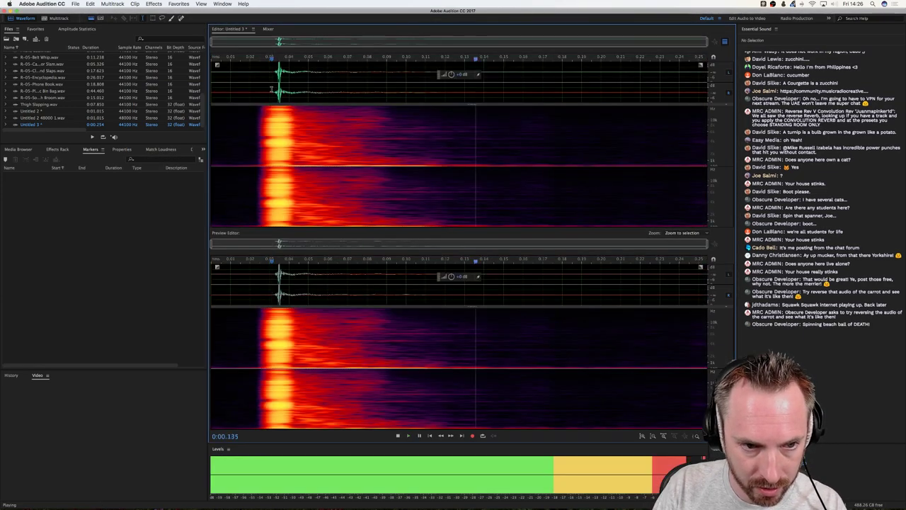
Place Untitled 3 on a new track below Audio 3 in the multitrack session, conforming its sample rate and aligning the slap with the Impact marker.
{"action": "left_click", "coordinate": [56, 18]}
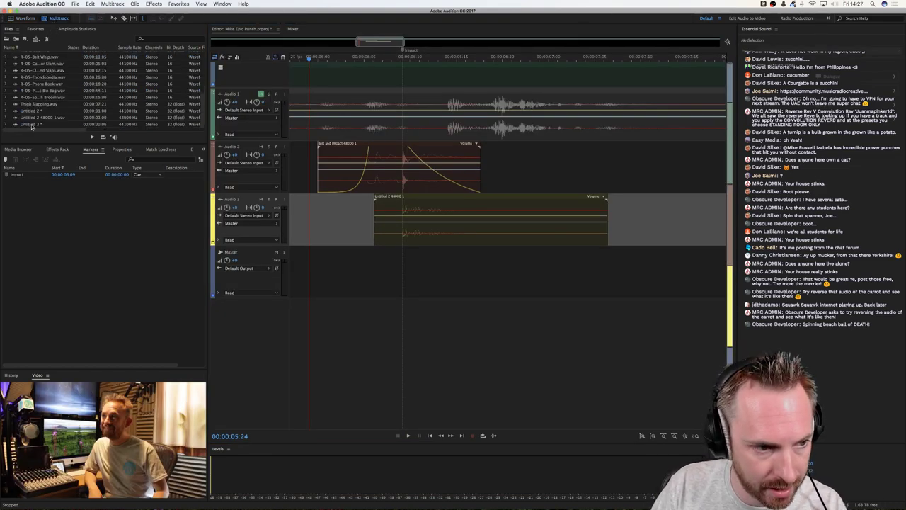
{"action": "left_click_drag", "start_coordinate": [31, 124], "coordinate": [404, 272]}
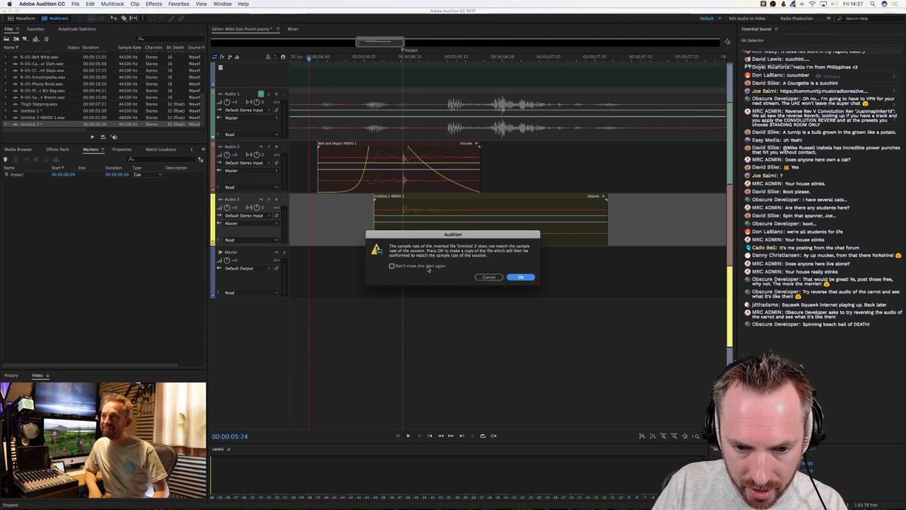
{"action": "left_click", "coordinate": [429, 268]}
{"action": "left_click", "coordinate": [520, 277]}
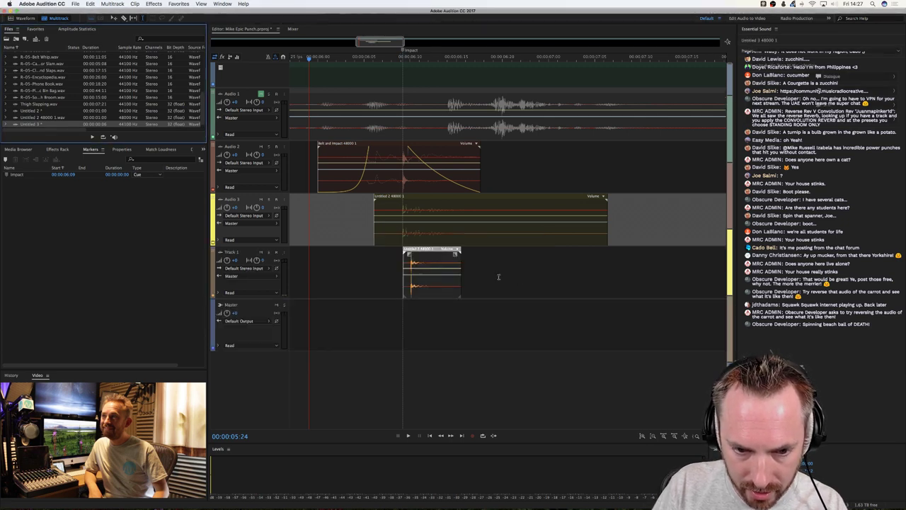
{"action": "left_click", "coordinate": [420, 265]}
{"action": "left_click_drag", "start_coordinate": [419, 265], "coordinate": [411, 265]}
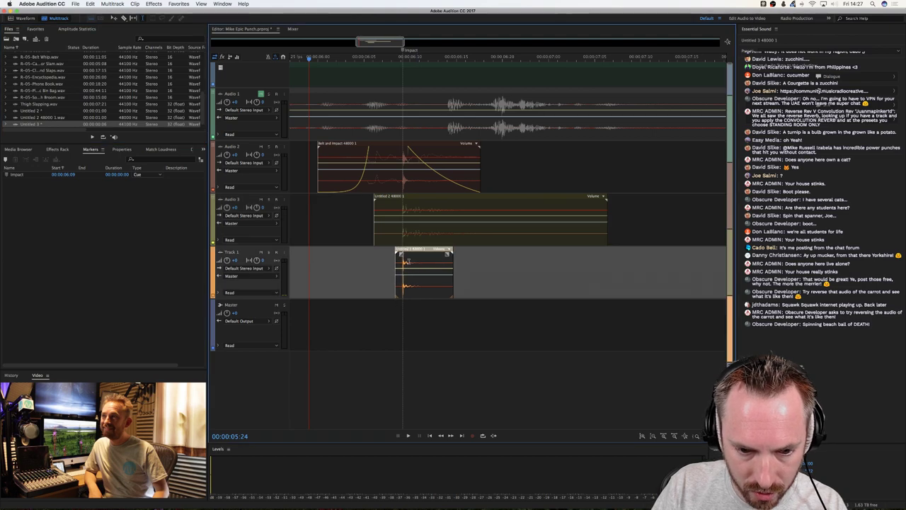
{"action": "scroll", "coordinate": [400, 59], "scroll_direction": "up", "scroll_amount": 8}
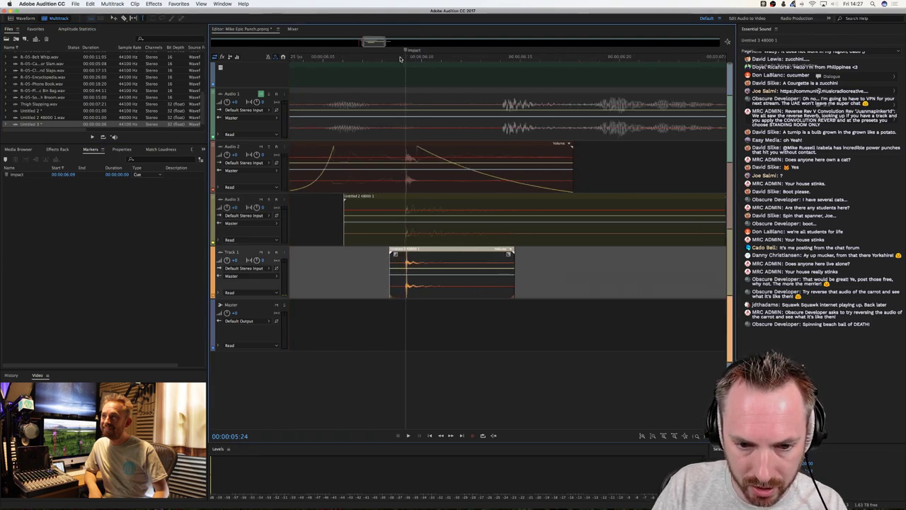
{"action": "scroll", "coordinate": [404, 58], "scroll_direction": "down", "scroll_amount": 3}
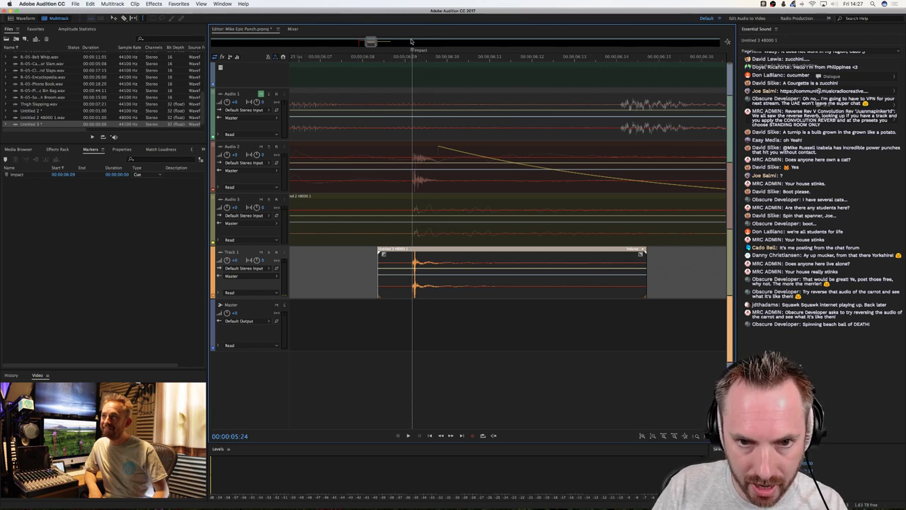
Play the layered punch in the multitrack session from 00:00:06:00.
{"action": "scroll", "coordinate": [407, 56], "scroll_direction": "down", "scroll_amount": 5}
{"action": "left_click_drag", "start_coordinate": [361, 58], "coordinate": [353, 61]}
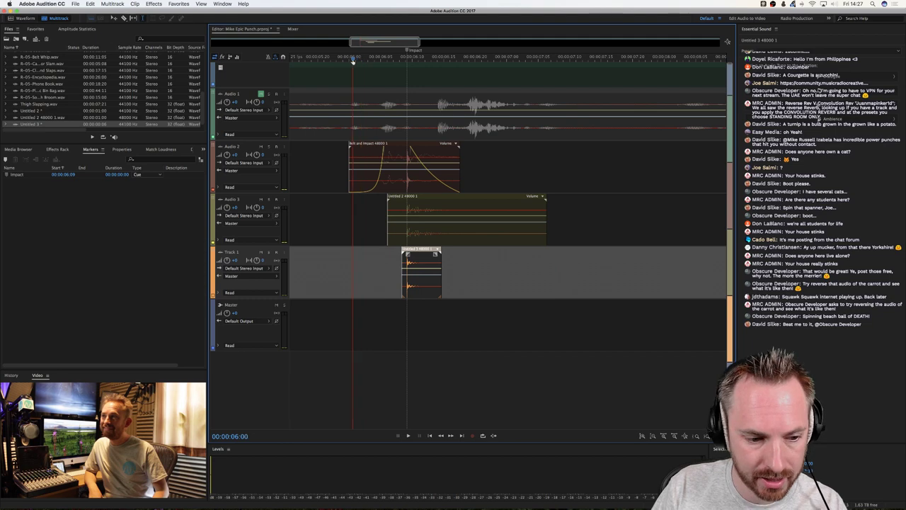
{"action": "key", "text": "space"}
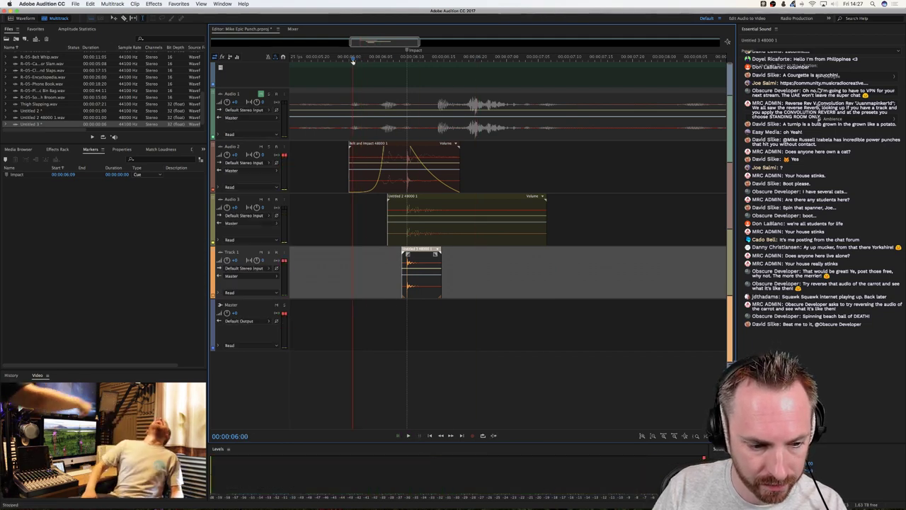
{"action": "key", "text": "space"}
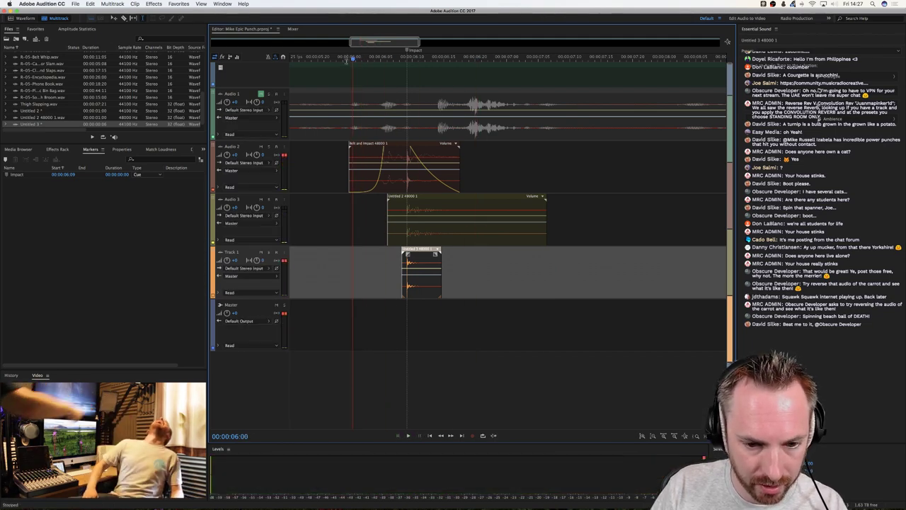
Open Kitchen Towel.wav and copy the entire recording into a new audio file named Untitled 4.
{"action": "scroll", "coordinate": [49, 97], "scroll_direction": "up", "scroll_amount": 5}
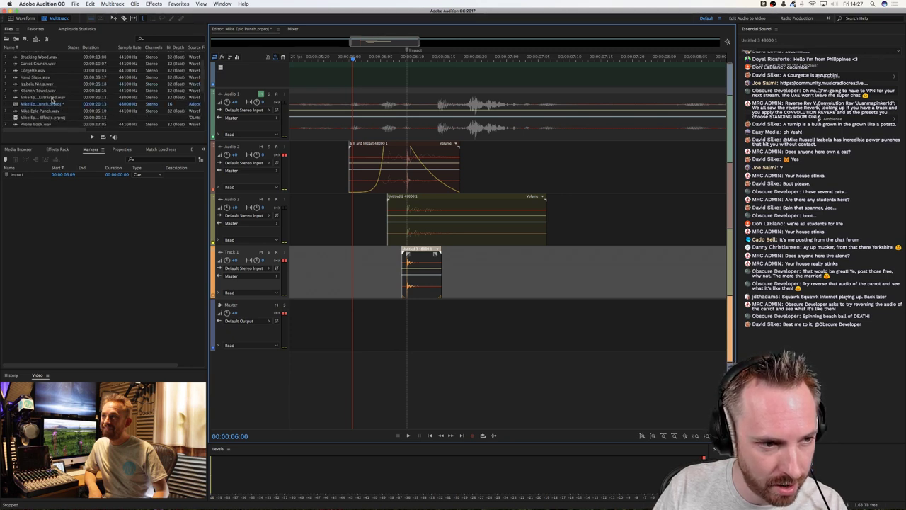
{"action": "scroll", "coordinate": [51, 101], "scroll_direction": "up", "scroll_amount": 1}
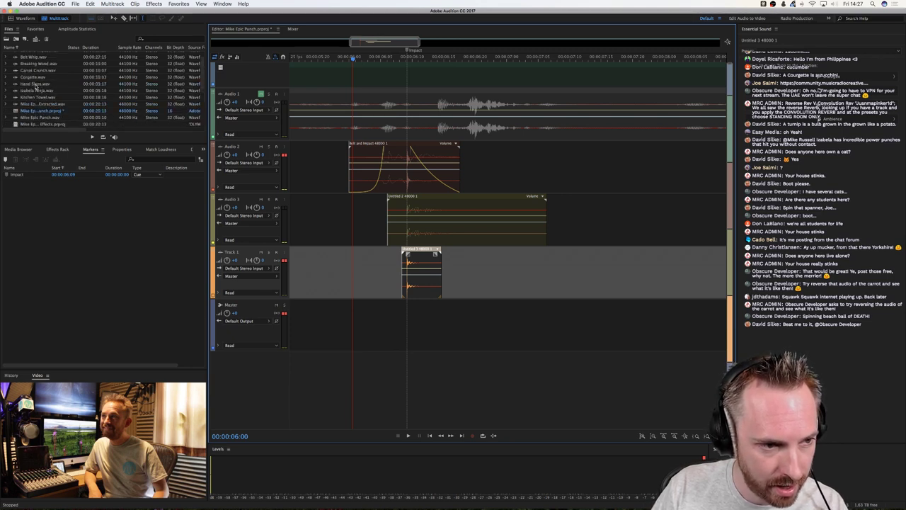
{"action": "double_click", "coordinate": [39, 97]}
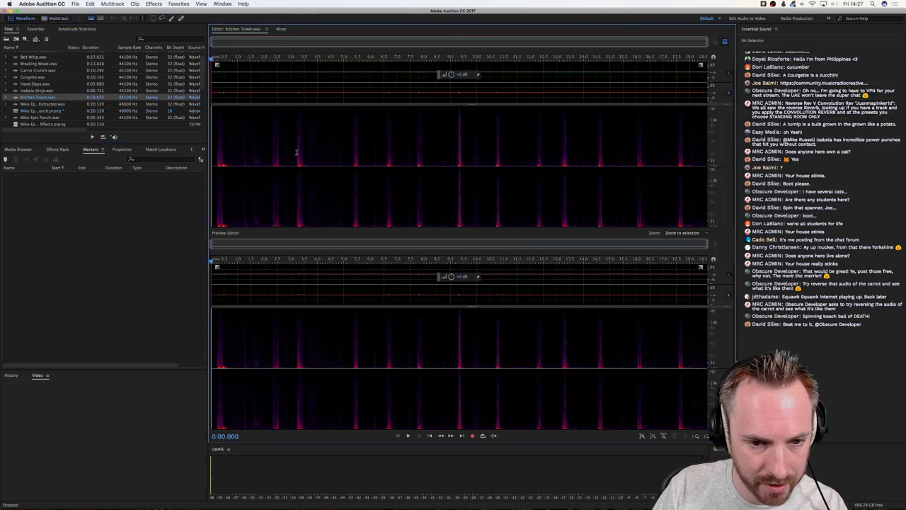
{"action": "key", "text": "super+a"}
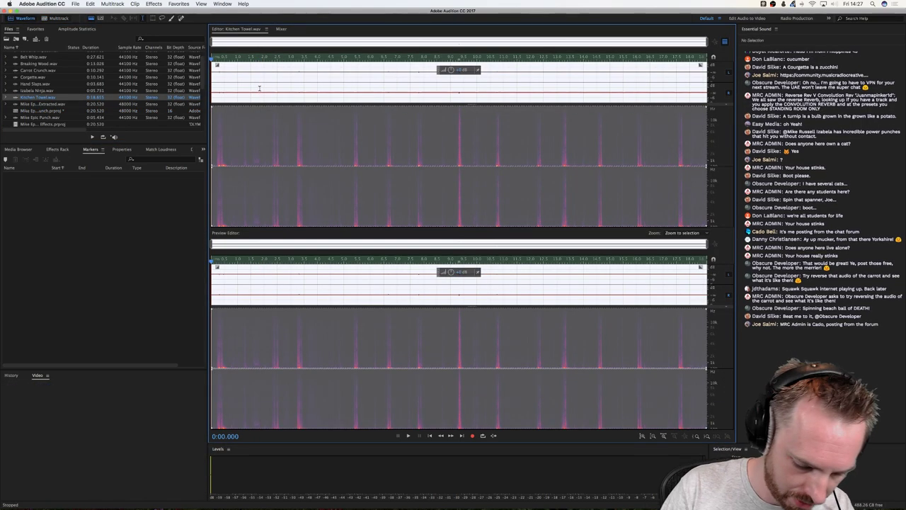
{"action": "key", "text": "super+c"}
{"action": "key", "text": "super+shift+n"}
{"action": "key", "text": "Return"}
{"action": "key", "text": "super+v"}
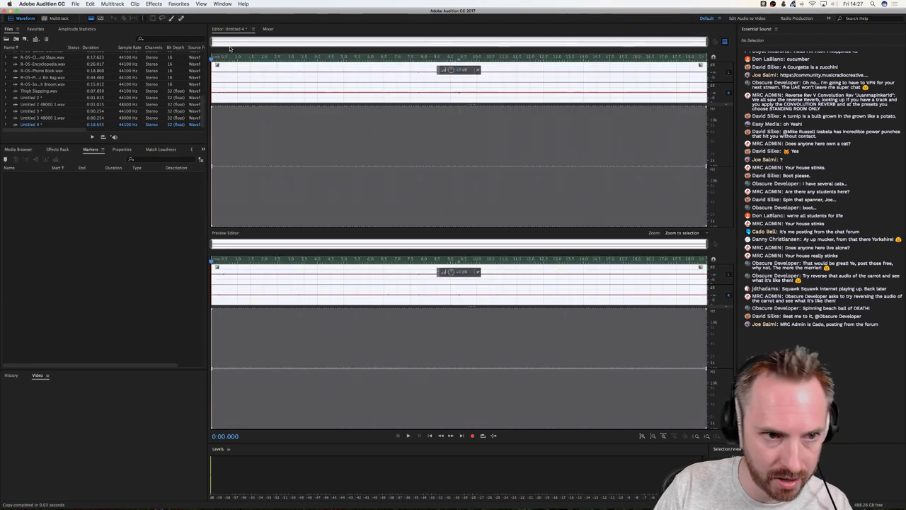
Apply Dynamics Processing to the whole of Untitled 4, compressing above -42.16 dB at 10.44:1.
{"action": "left_click", "coordinate": [154, 4]}
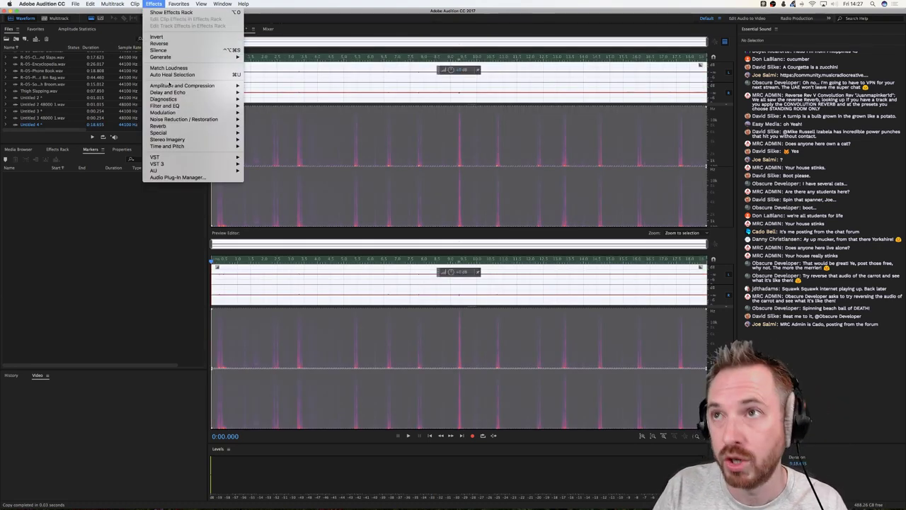
{"action": "mouse_move", "coordinate": [170, 85]}
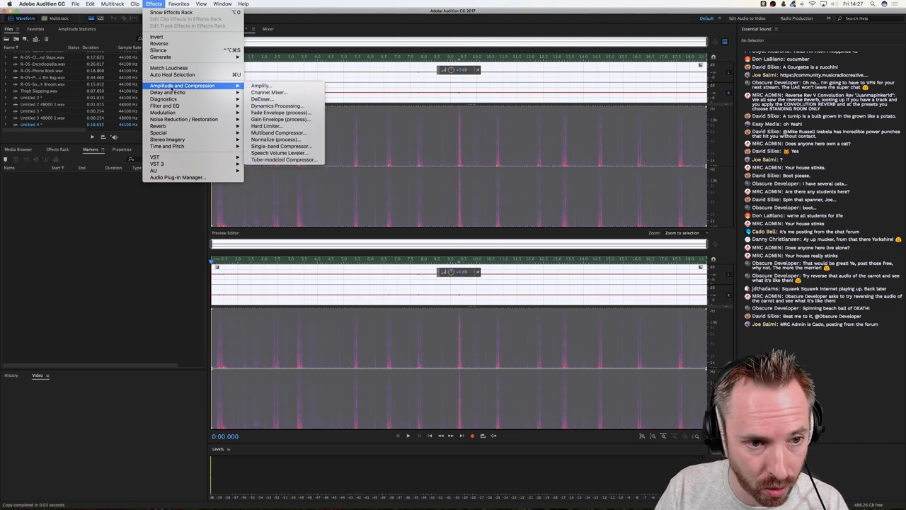
{"action": "left_click", "coordinate": [278, 105]}
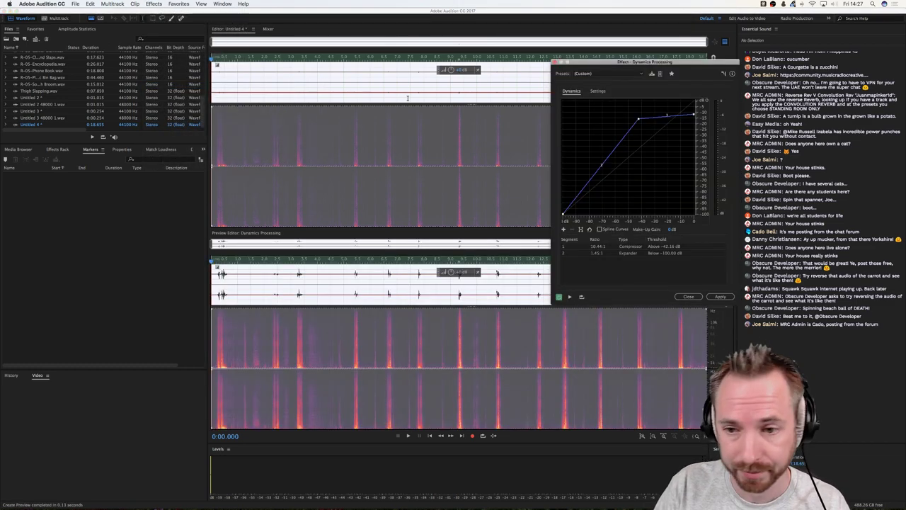
{"action": "key", "text": "Return"}
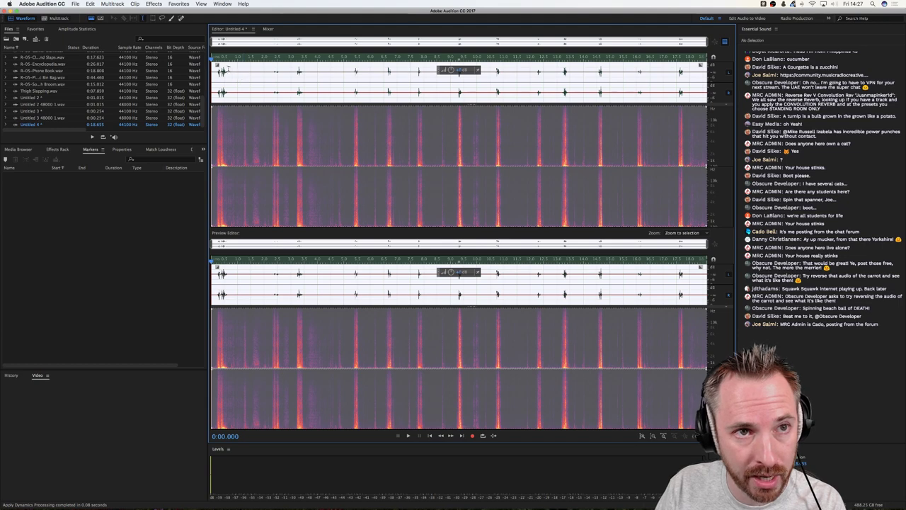
Play the towel whips at several points across Untitled 4 to compare how they sound.
{"action": "key", "text": "space"}
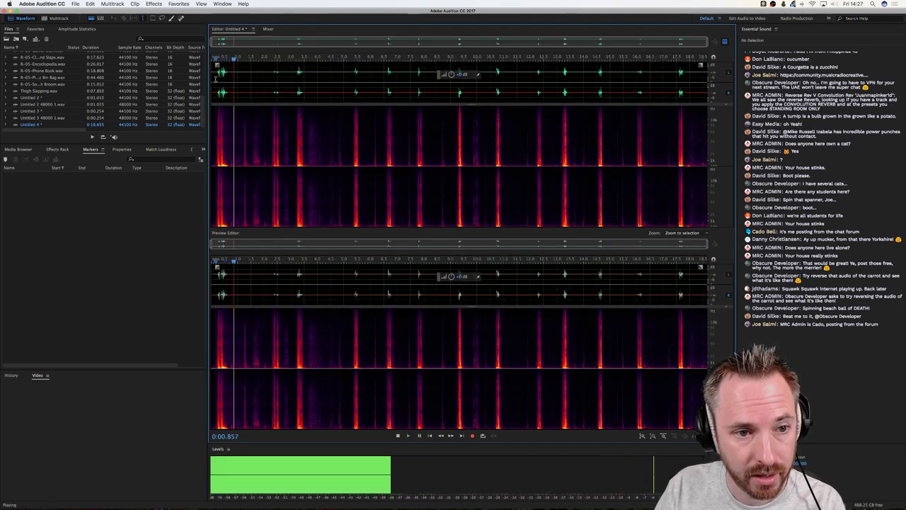
{"action": "key", "text": "space"}
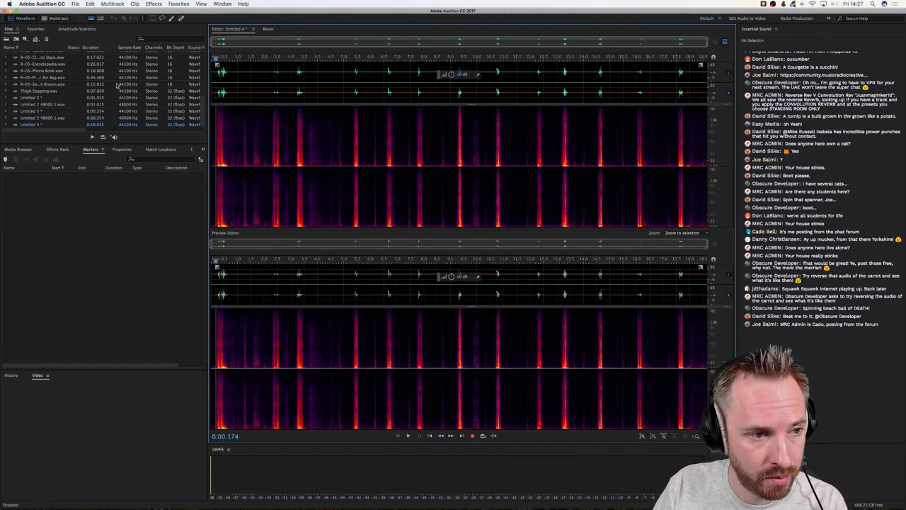
{"action": "scroll", "coordinate": [117, 84], "scroll_direction": "up", "scroll_amount": 2}
{"action": "scroll", "coordinate": [118, 84], "scroll_direction": "down", "scroll_amount": 2}
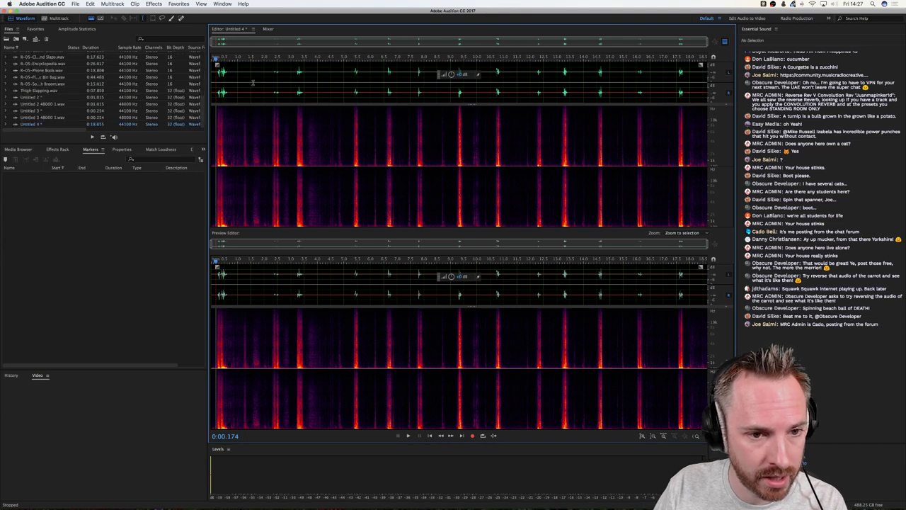
{"action": "left_click", "coordinate": [298, 79]}
{"action": "key", "text": "space"}
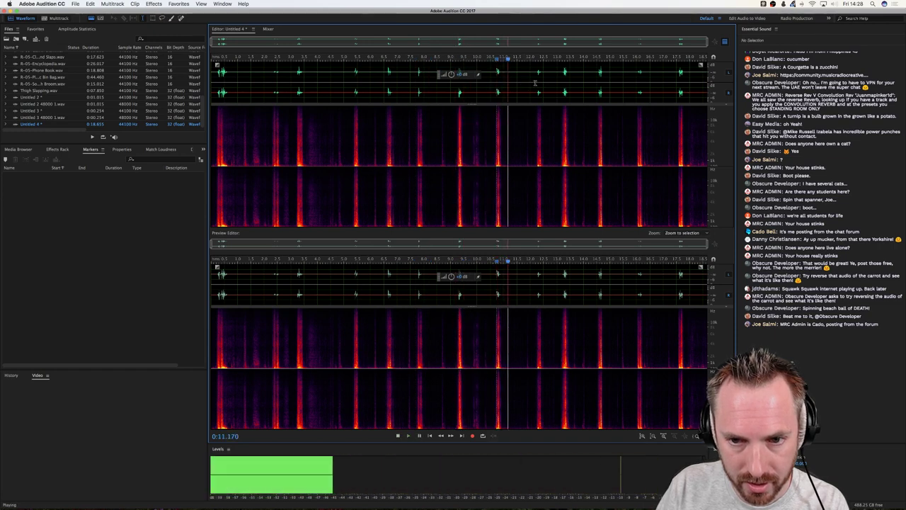
{"action": "key", "text": "space"}
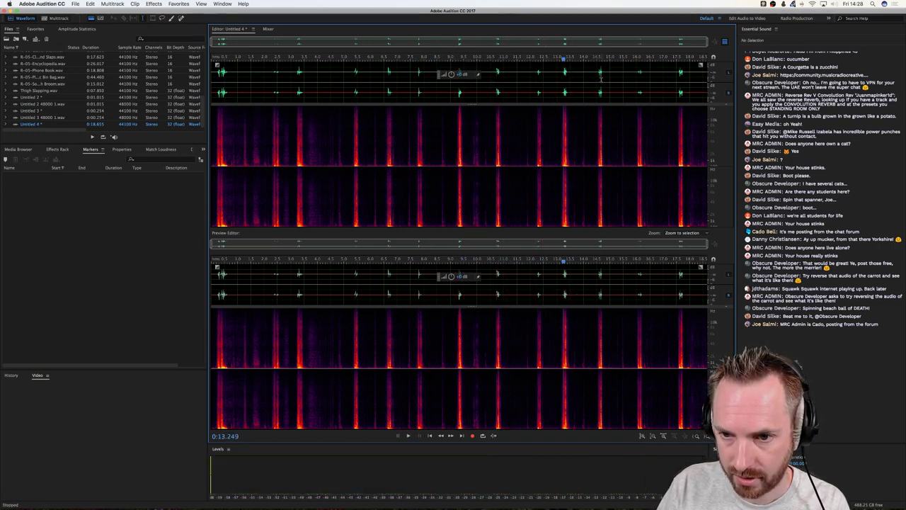
{"action": "left_click", "coordinate": [600, 79]}
{"action": "key", "text": "space"}
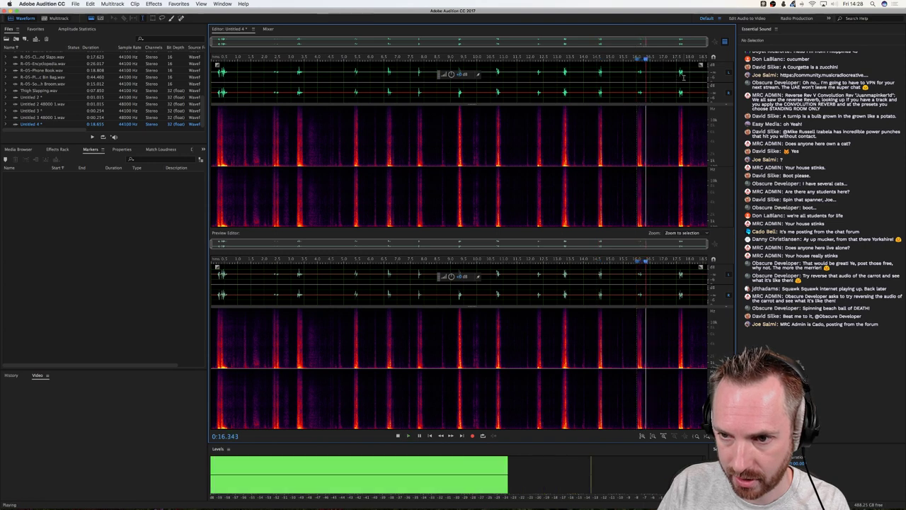
{"action": "left_click", "coordinate": [386, 79]}
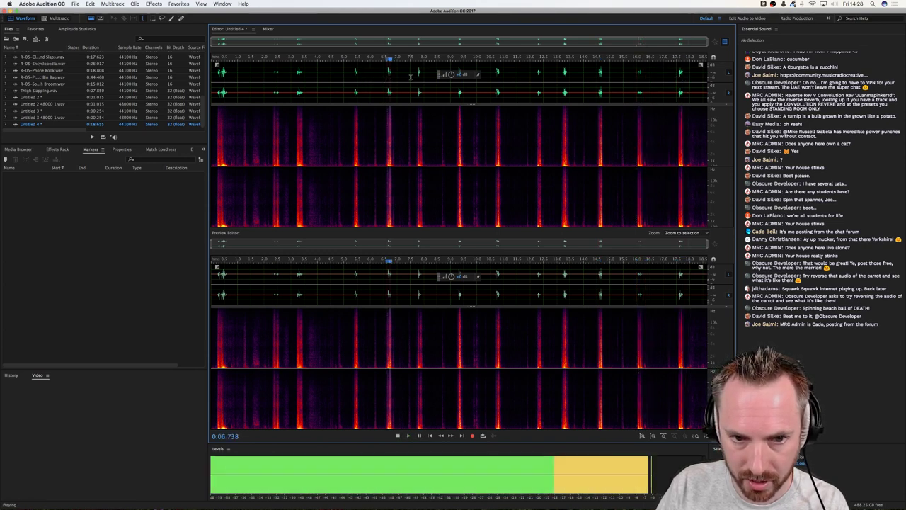
{"action": "left_click", "coordinate": [416, 77]}
{"action": "key", "text": "space"}
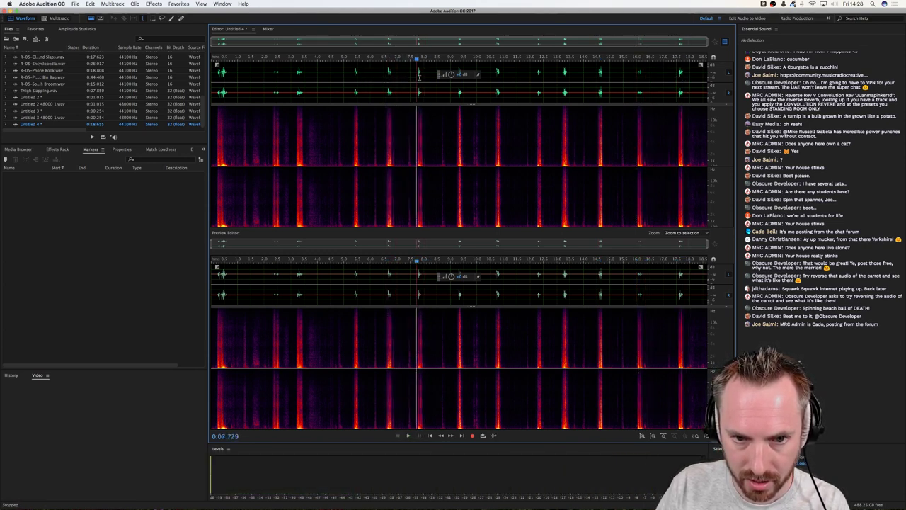
{"action": "left_click_drag", "start_coordinate": [385, 77], "coordinate": [211, 78]}
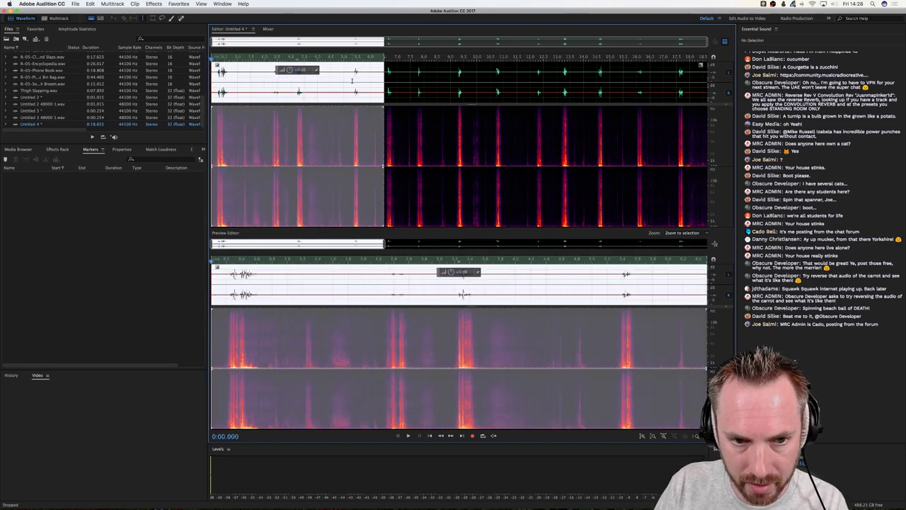
{"action": "left_click", "coordinate": [352, 81]}
{"action": "key", "text": "space"}
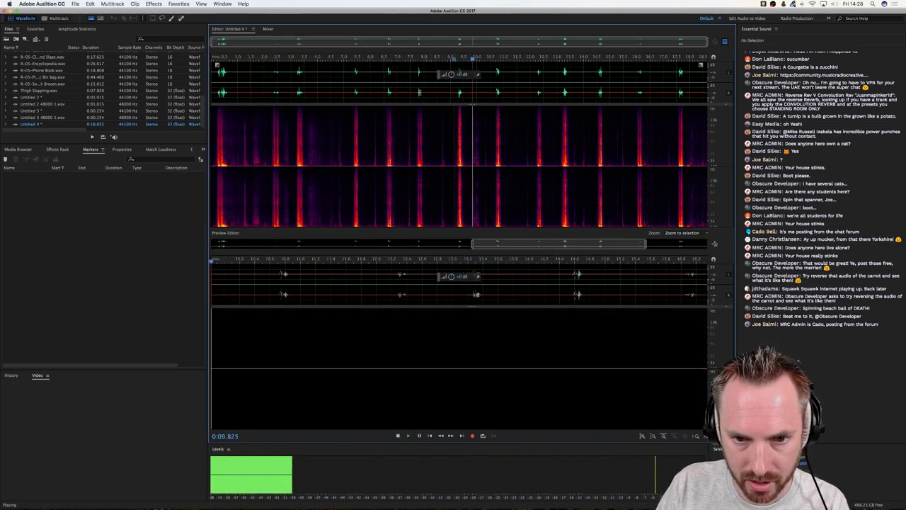
{"action": "key", "text": "space"}
Trim Untitled 4 to two adjacent towel whips by deleting everything after 8.490 s and everything before about 6.35 s.
{"action": "left_click_drag", "start_coordinate": [436, 79], "coordinate": [707, 85]}
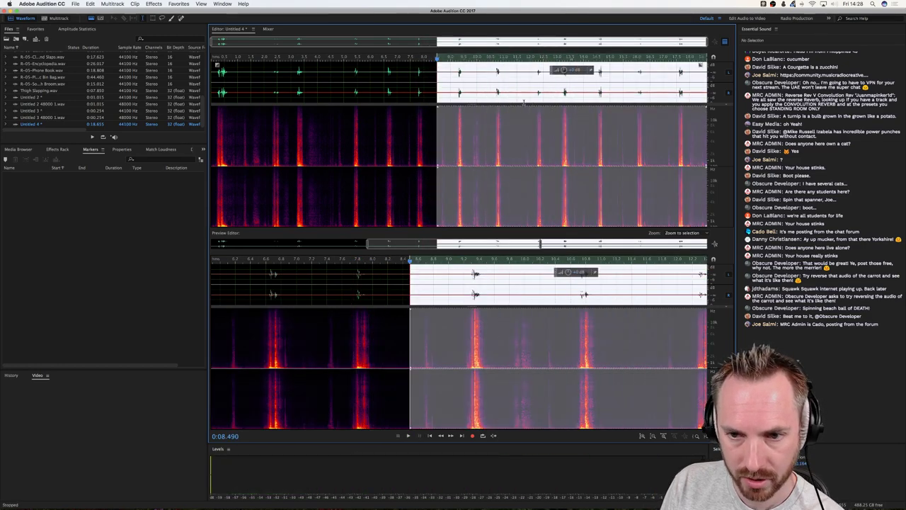
{"action": "key", "text": "Delete"}
{"action": "left_click_drag", "start_coordinate": [582, 92], "coordinate": [501, 92]}
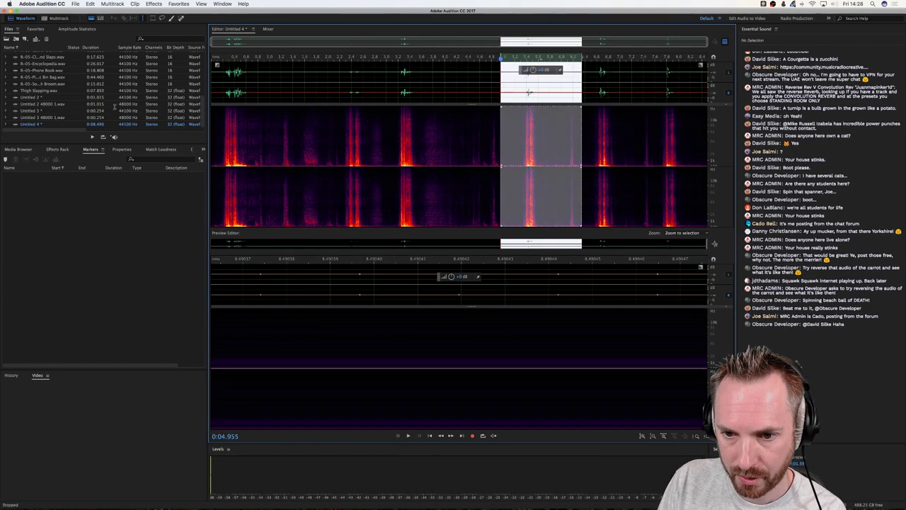
{"action": "key", "text": "super+t"}
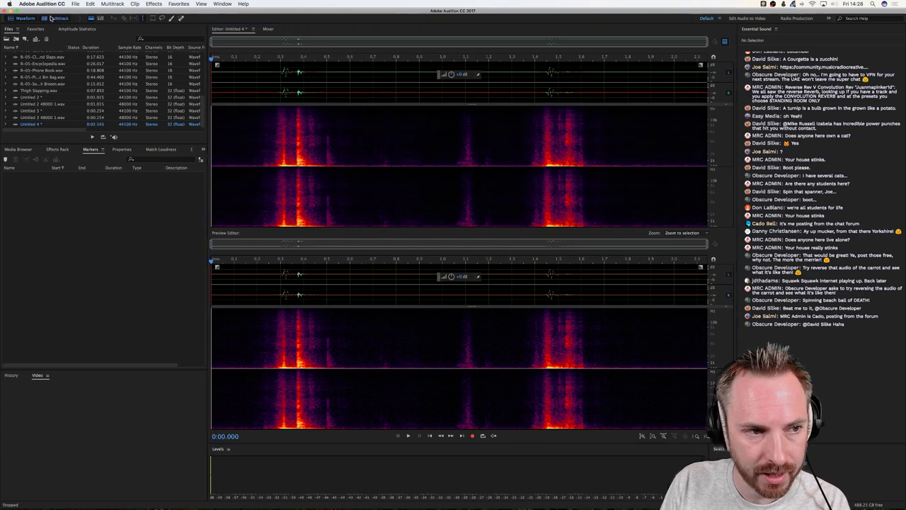
Place Untitled 4 on a new track below Track 1 in the multitrack session, aligning its first whip with the Impact marker.
{"action": "left_click", "coordinate": [51, 18]}
{"action": "scroll", "coordinate": [63, 94], "scroll_direction": "down", "scroll_amount": 3}
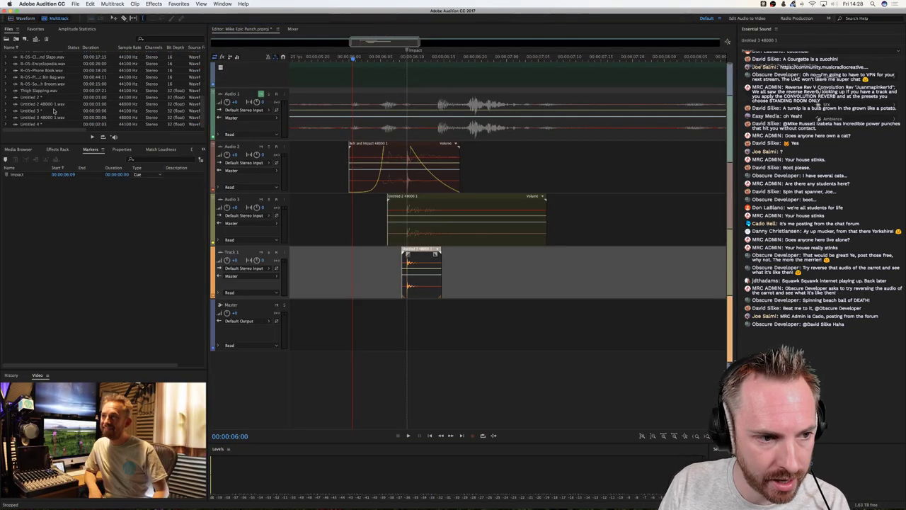
{"action": "left_click_drag", "start_coordinate": [32, 124], "coordinate": [368, 329]}
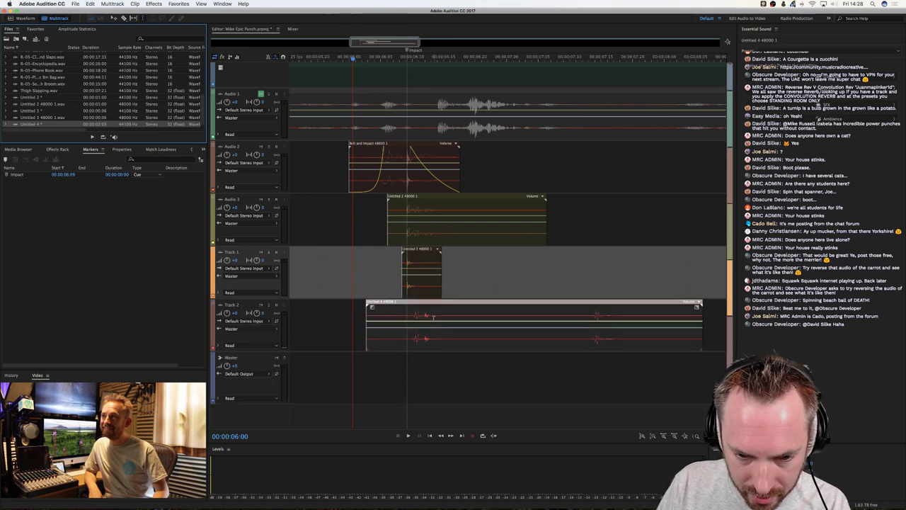
{"action": "left_click_drag", "start_coordinate": [433, 316], "coordinate": [415, 317]}
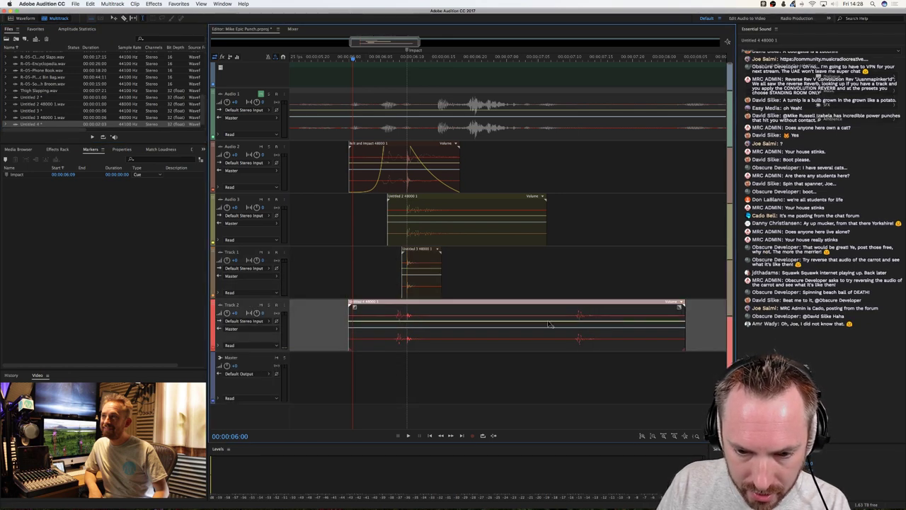
Delete the gap between the two whips on Track 2 and move the second whip to a new track below, aligned with the Impact marker.
{"action": "left_click_drag", "start_coordinate": [560, 317], "coordinate": [445, 319]}
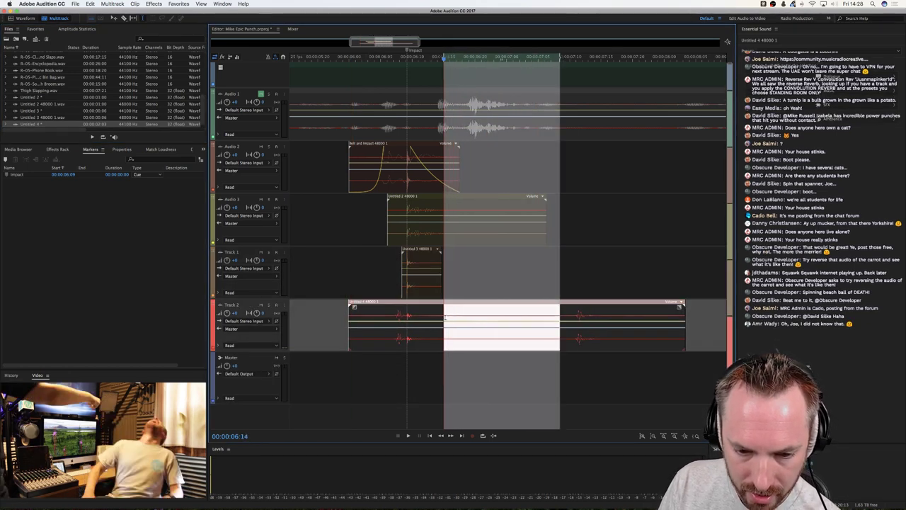
{"action": "key", "text": "Delete"}
{"action": "left_click", "coordinate": [507, 287]}
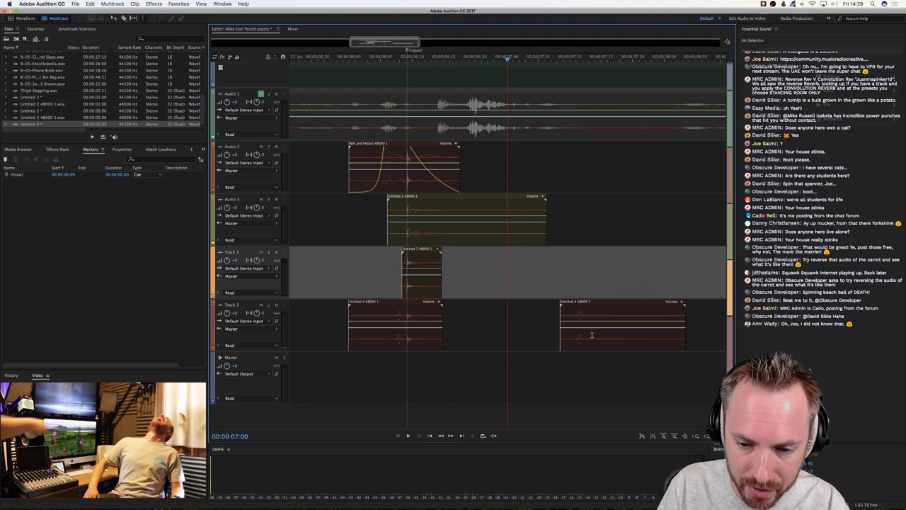
{"action": "left_click_drag", "start_coordinate": [592, 335], "coordinate": [420, 388]}
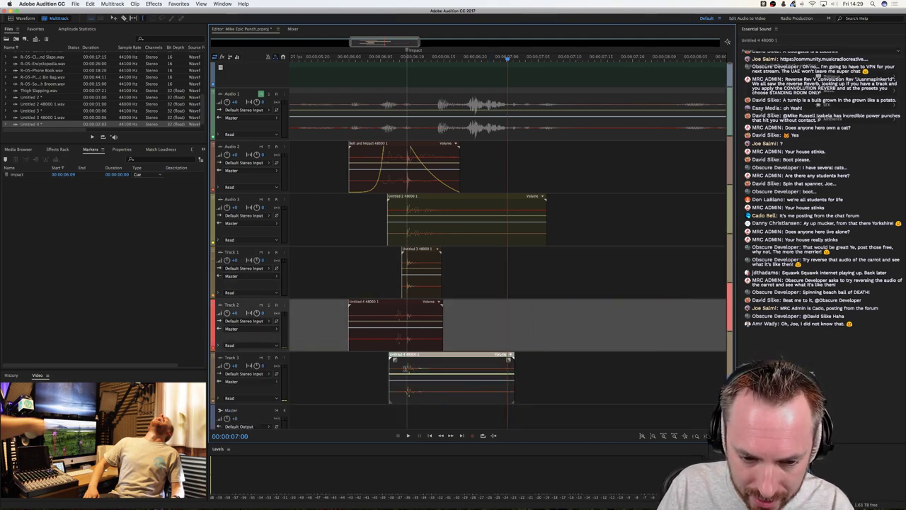
Play the multitrack session from just before the punch to hear it with both towel whips added.
{"action": "left_click", "coordinate": [328, 343]}
{"action": "key", "text": "space"}
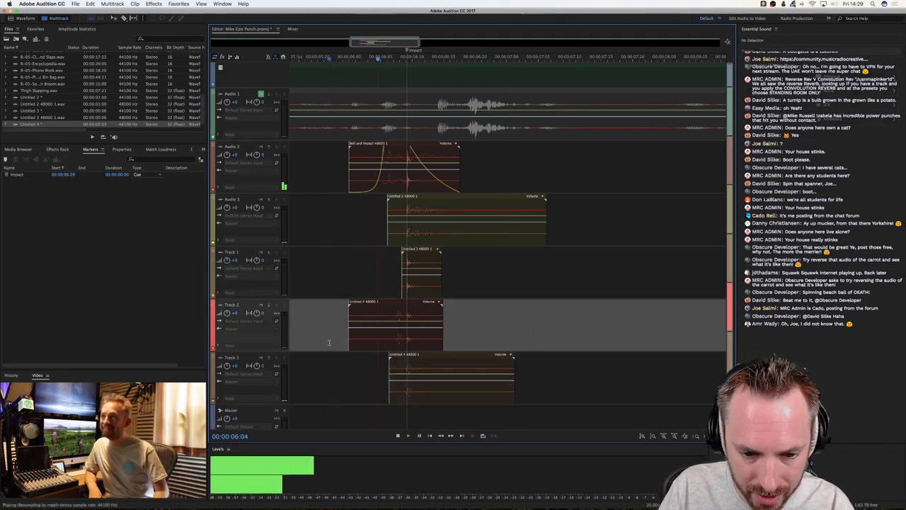
{"action": "key", "text": "space"}
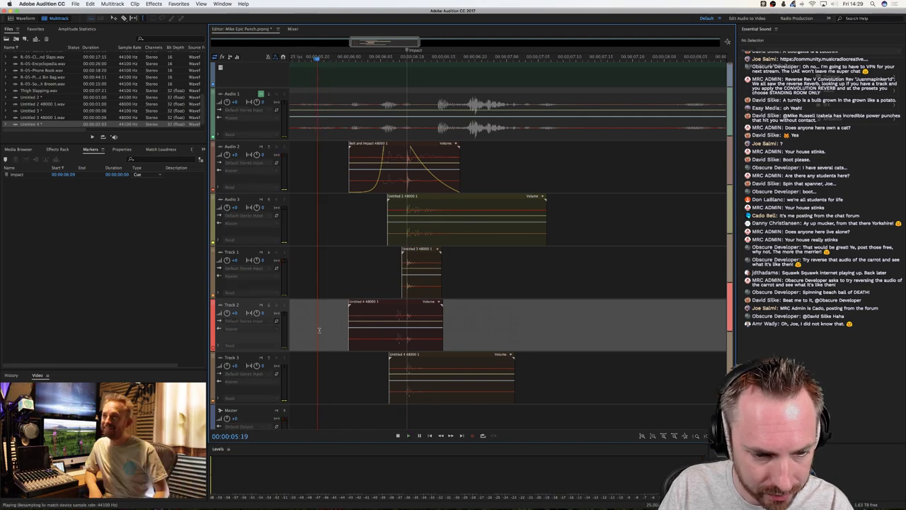
{"action": "key", "text": "space"}
{"action": "key", "text": "space"}
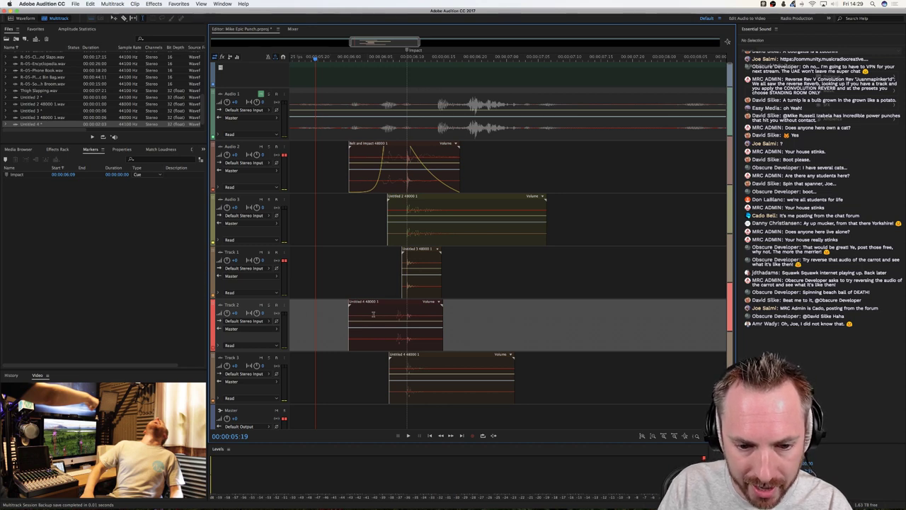
{"action": "key", "text": "super+Tab"}
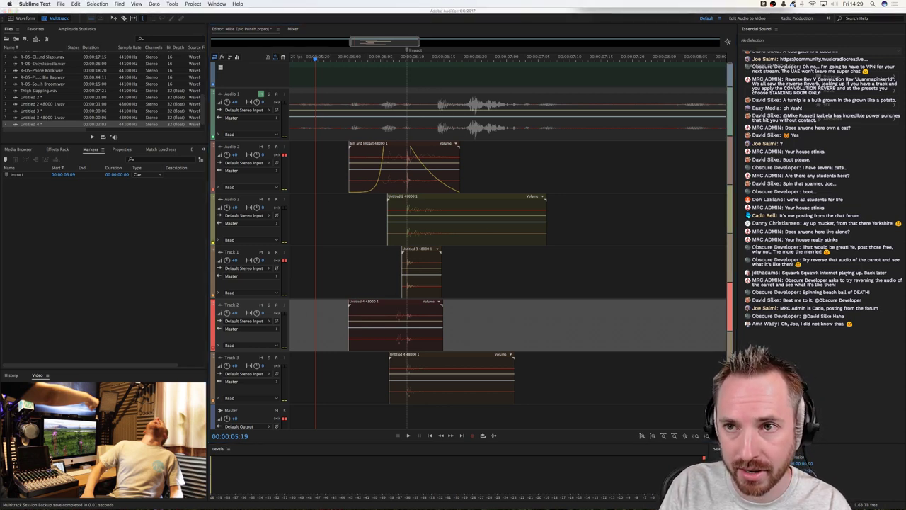
{"action": "key", "text": "super+Tab"}
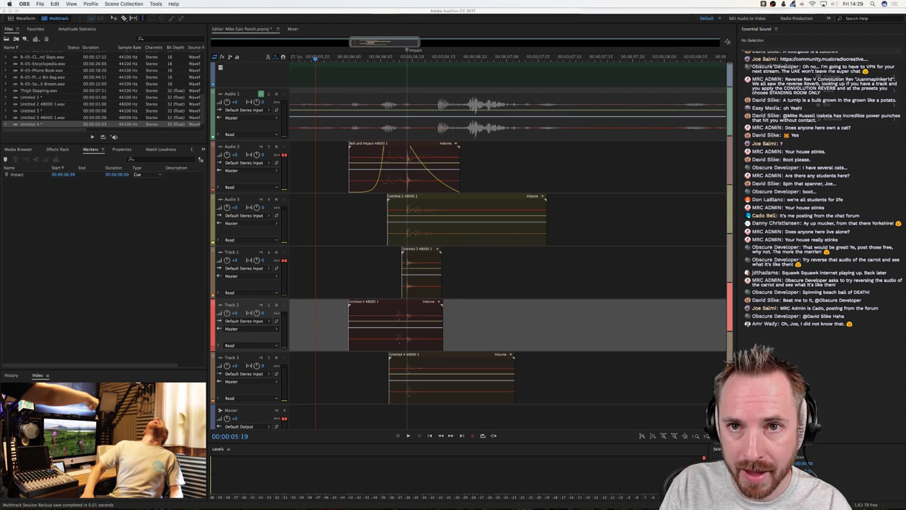
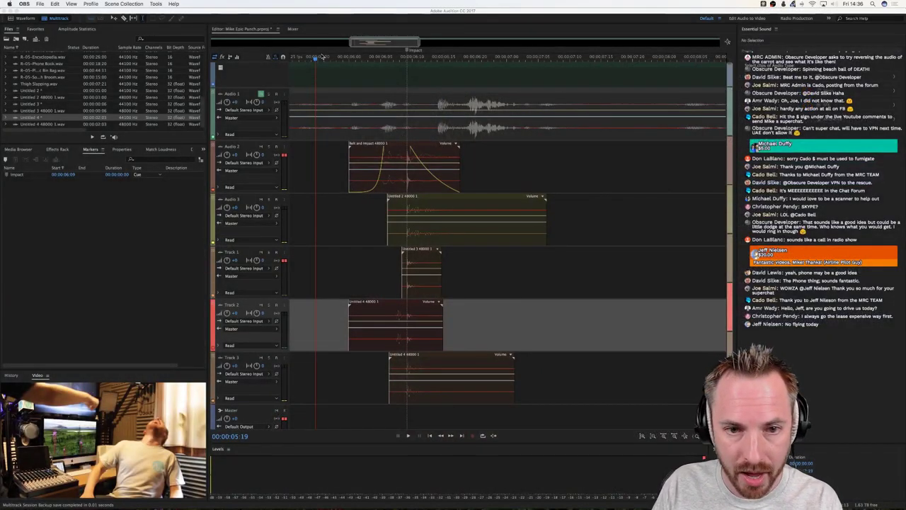
Replay the layered punch in the multitrack session from 00:00:05:19.
{"action": "left_click", "coordinate": [318, 60]}
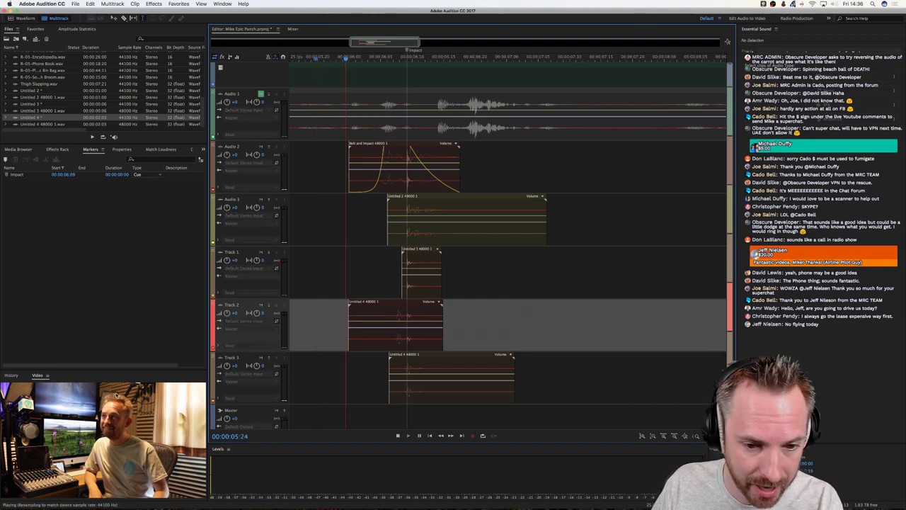
{"action": "key", "text": "space"}
{"action": "key", "text": "space"}
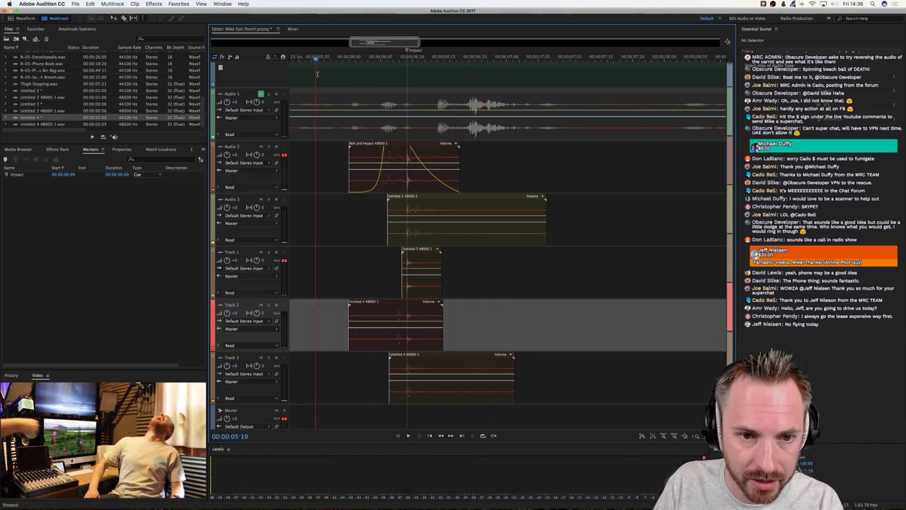
{"action": "key", "text": "space"}
{"action": "key", "text": "space"}
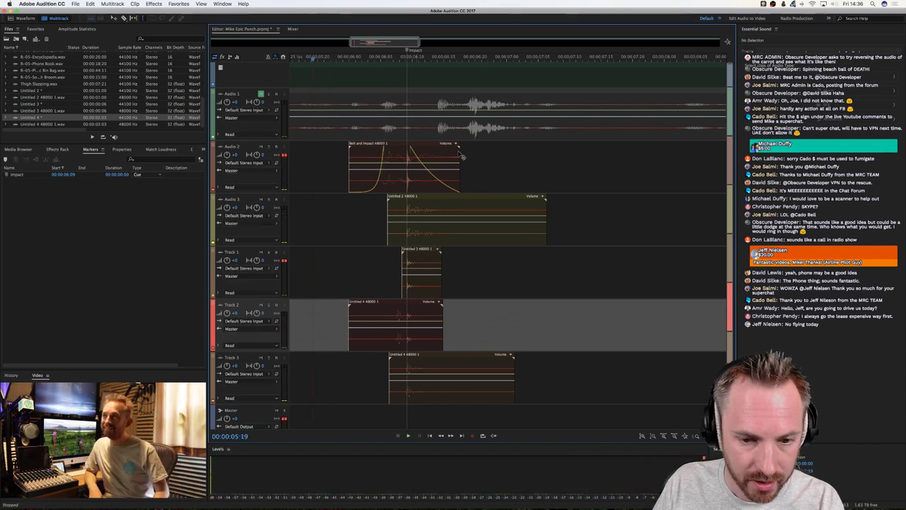
Rename the Audio 2 track as Belt Whip and the Audio 3 track as Zuchinni.
{"action": "left_click", "coordinate": [236, 146]}
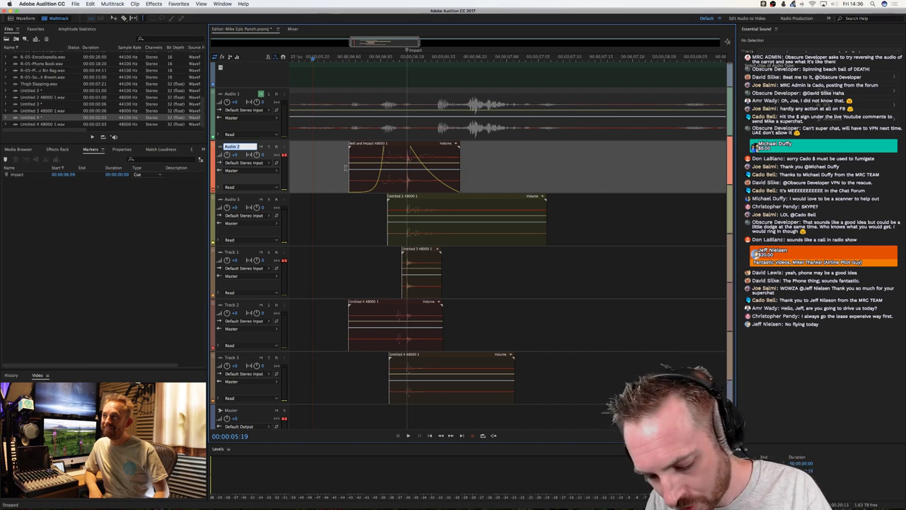
{"action": "type", "text": "Belt Whip"}
{"action": "key", "text": "Return"}
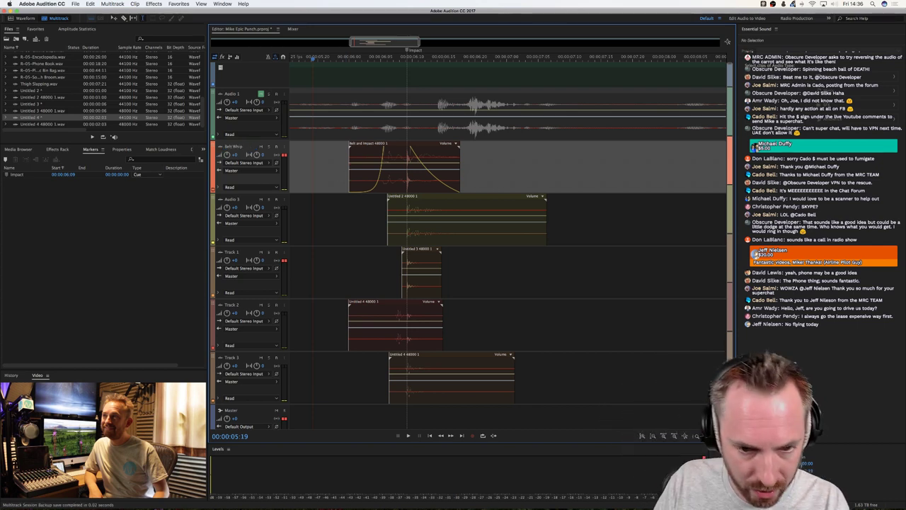
{"action": "double_click", "coordinate": [231, 200]}
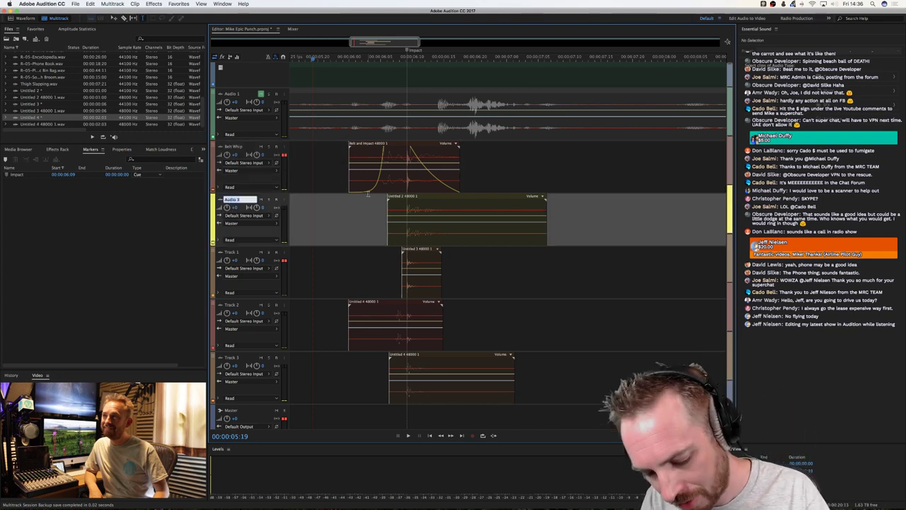
{"action": "type", "text": "Zaphini"}
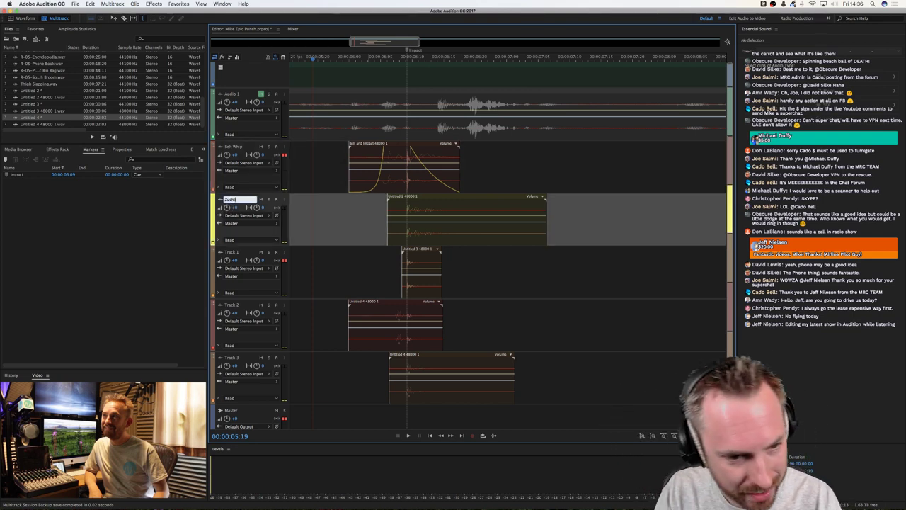
{"action": "key", "text": "Return"}
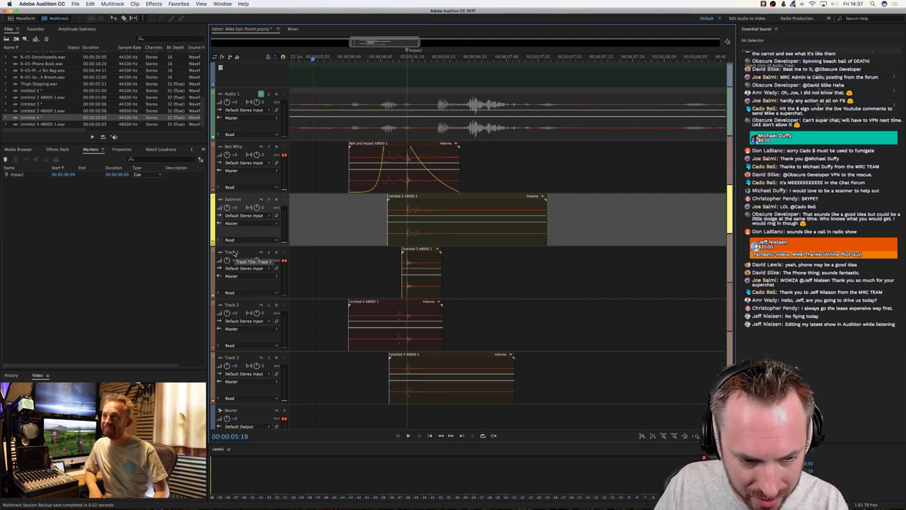
Solo Track 1 to identify its sound and rename the track as Slap.
{"action": "left_click", "coordinate": [269, 252]}
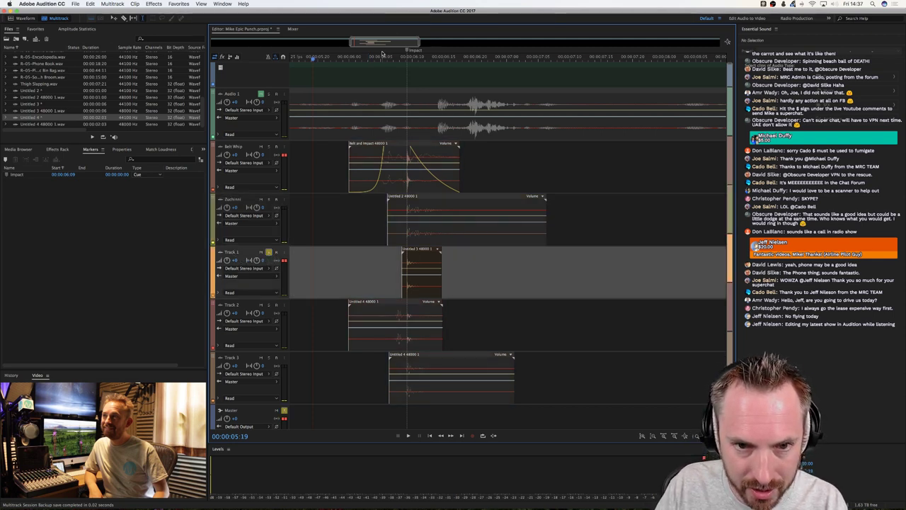
{"action": "left_click", "coordinate": [230, 252]}
{"action": "type", "text": "Slap"}
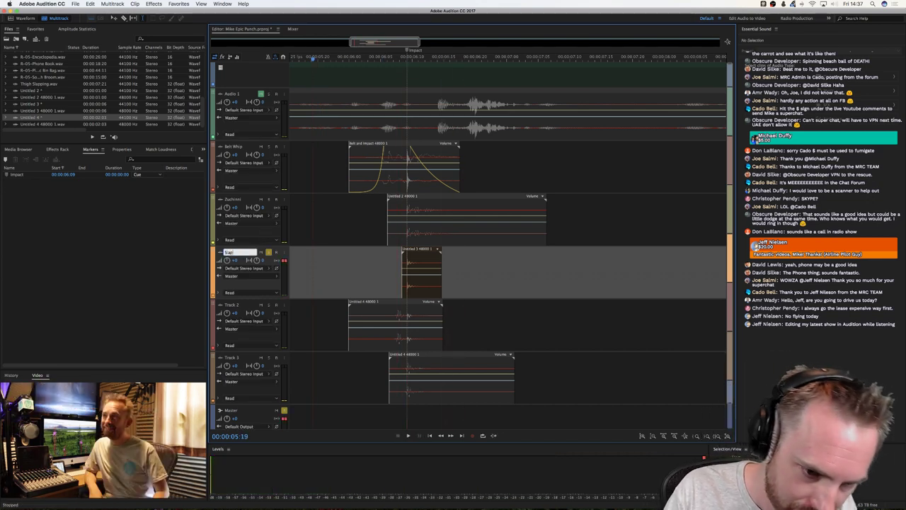
{"action": "key", "text": "Return"}
Audition Track 2 on its own from 00:00:06:02 and rename the track as Tea Towel.
{"action": "left_click", "coordinate": [383, 323]}
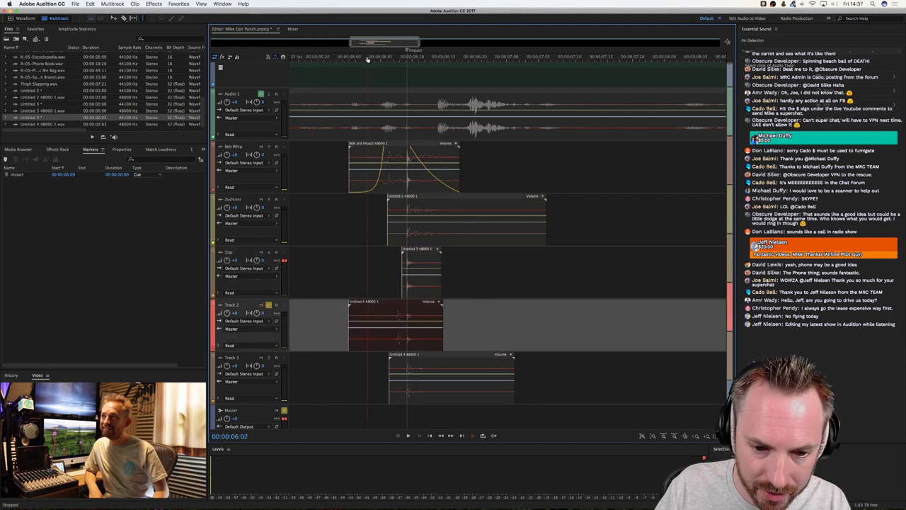
{"action": "left_click", "coordinate": [368, 60]}
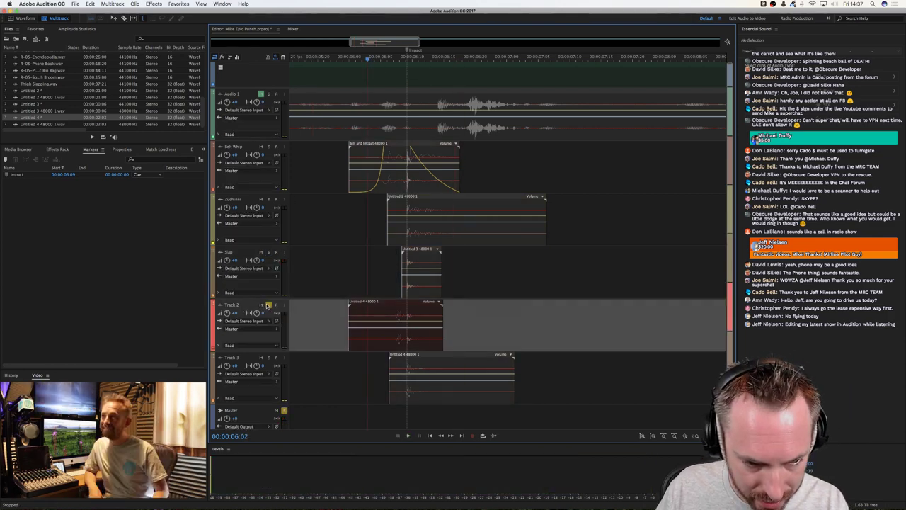
{"action": "left_click", "coordinate": [234, 306]}
{"action": "double_click", "coordinate": [233, 306]}
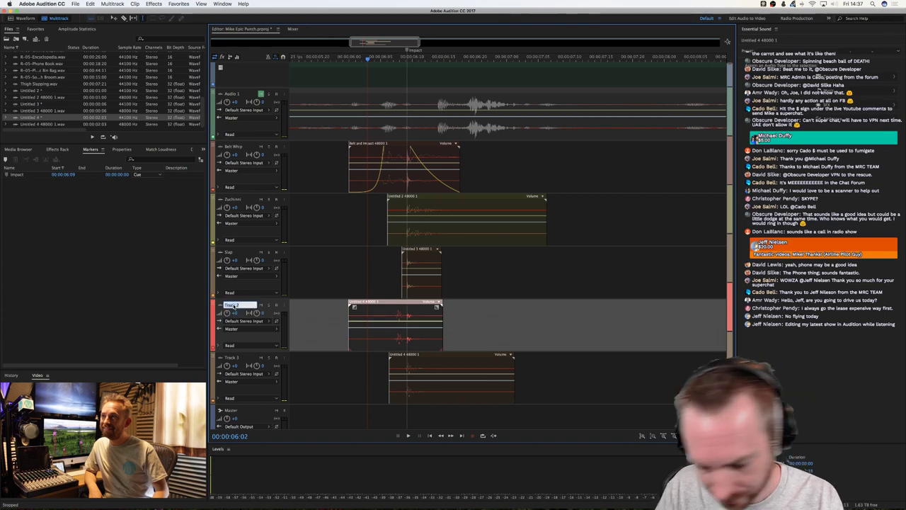
{"action": "type", "text": "Tea Towel"}
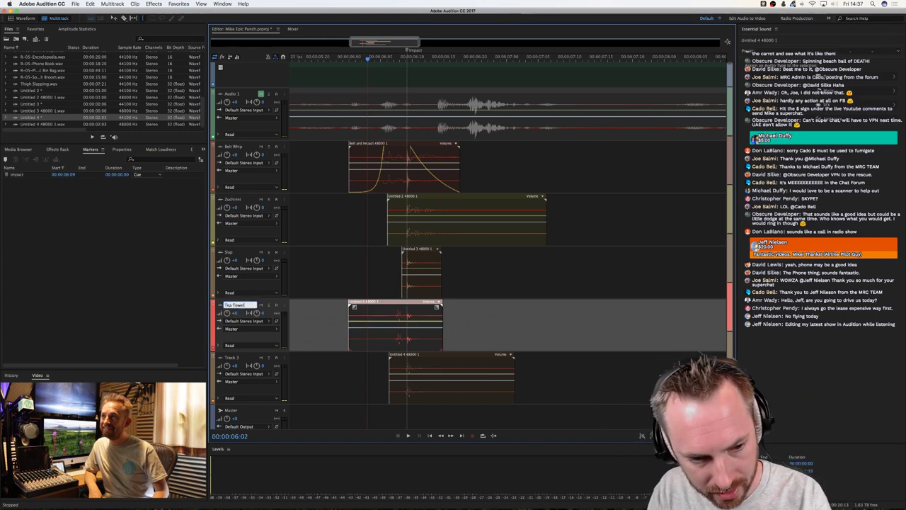
{"action": "key", "text": "Return"}
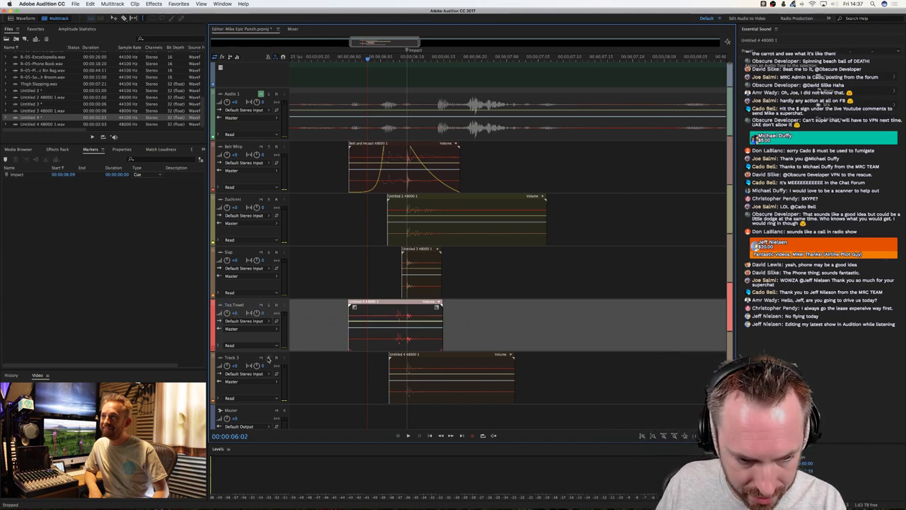
Solo Track 3 and play it from 00:00:06:02 to identify its sound.
{"action": "left_click", "coordinate": [269, 358]}
{"action": "key", "text": "space"}
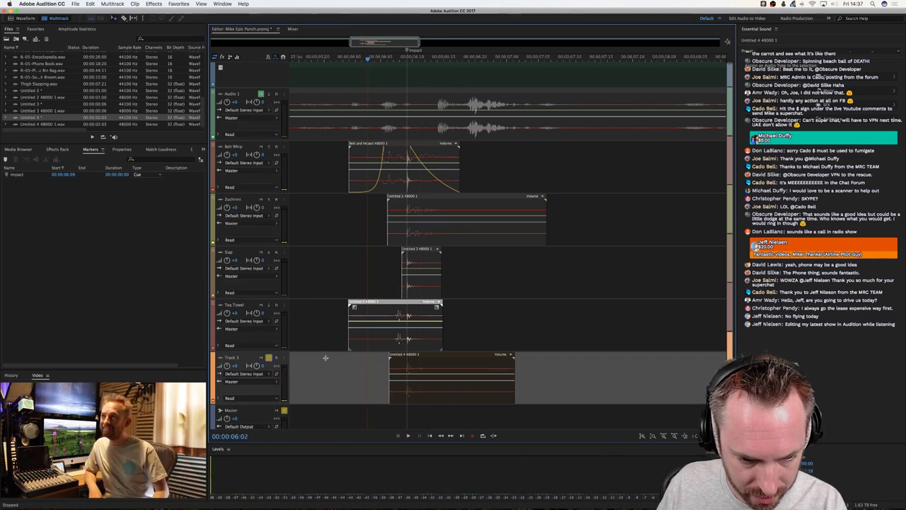
{"action": "key", "text": "space"}
{"action": "key", "text": "space"}
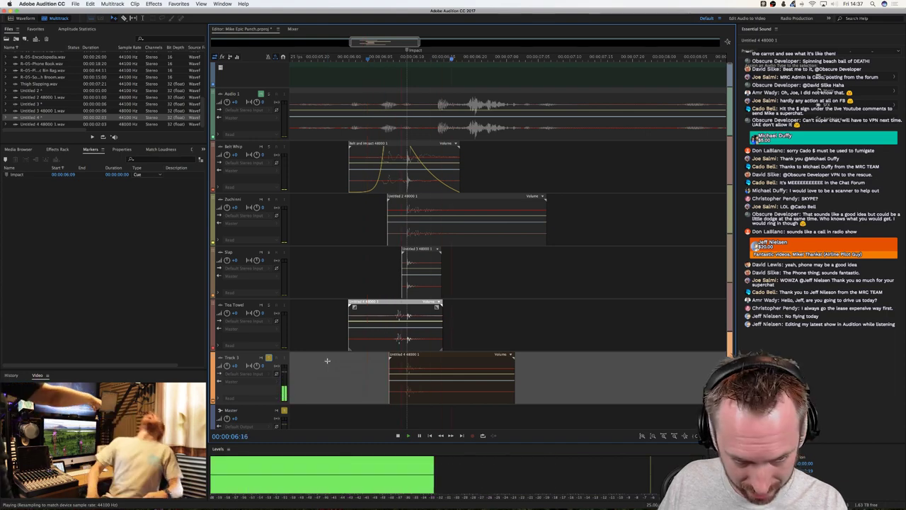
{"action": "key", "text": "space"}
Look through the imported recordings for the source of Track 3's sound and replay the soloed track.
{"action": "scroll", "coordinate": [56, 99], "scroll_direction": "up", "scroll_amount": 2}
{"action": "scroll", "coordinate": [56, 99], "scroll_direction": "down", "scroll_amount": 4}
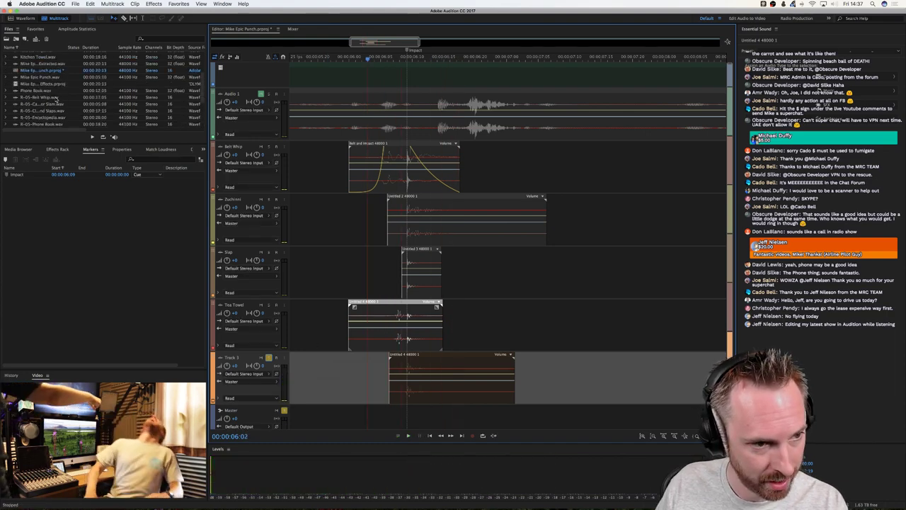
{"action": "scroll", "coordinate": [57, 99], "scroll_direction": "up", "scroll_amount": 5}
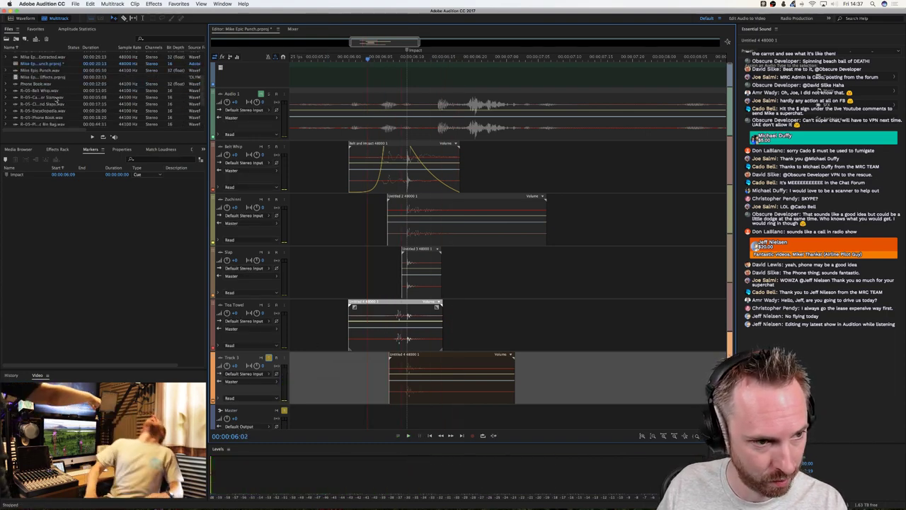
{"action": "scroll", "coordinate": [58, 102], "scroll_direction": "down", "scroll_amount": 5}
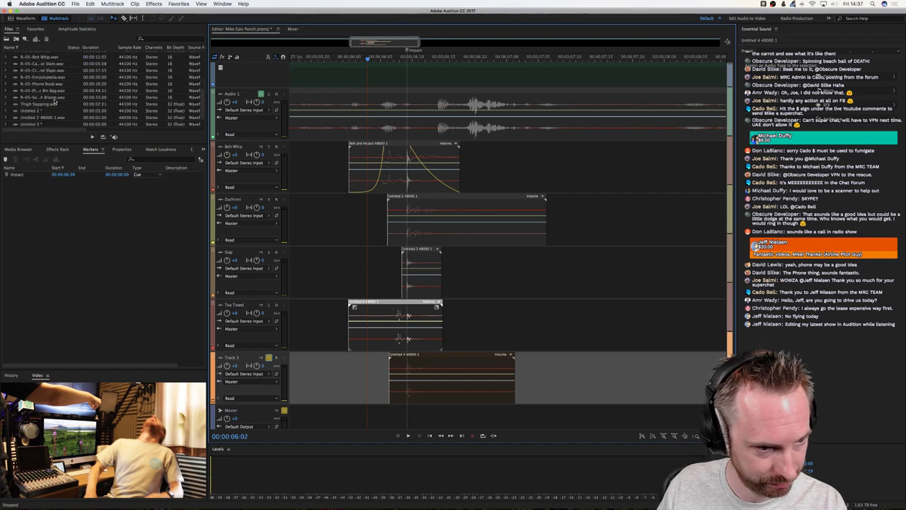
{"action": "scroll", "coordinate": [54, 104], "scroll_direction": "down", "scroll_amount": 2}
{"action": "left_click", "coordinate": [347, 259]}
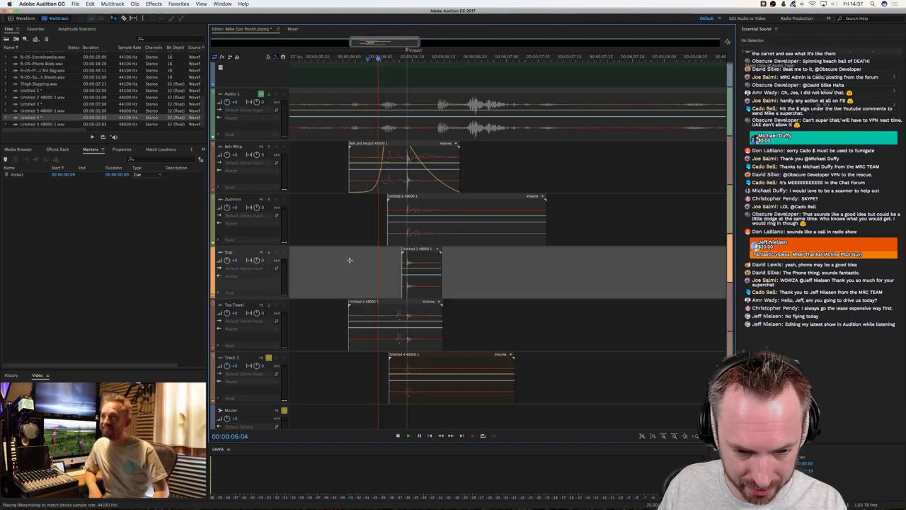
Play the multitrack session through the Impact marker to hear the soloed Track 3 layer.
{"action": "key", "text": "space"}
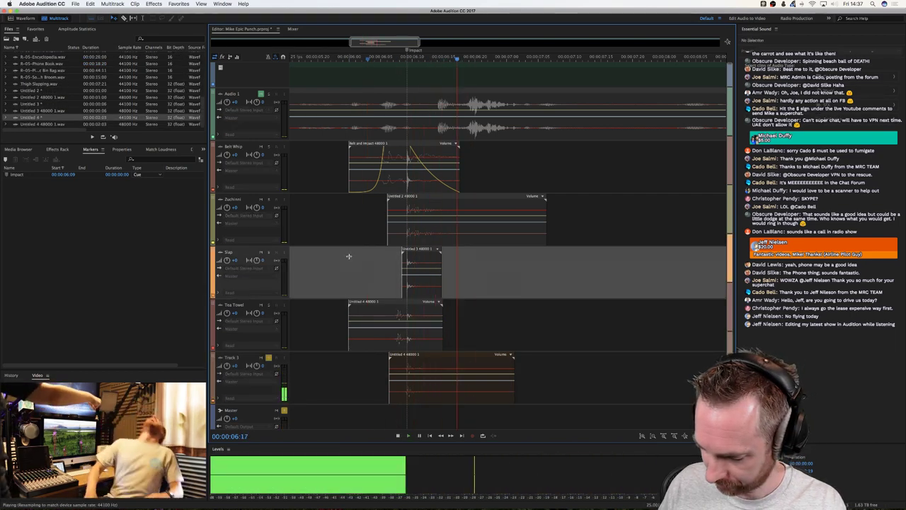
{"action": "key", "text": "space"}
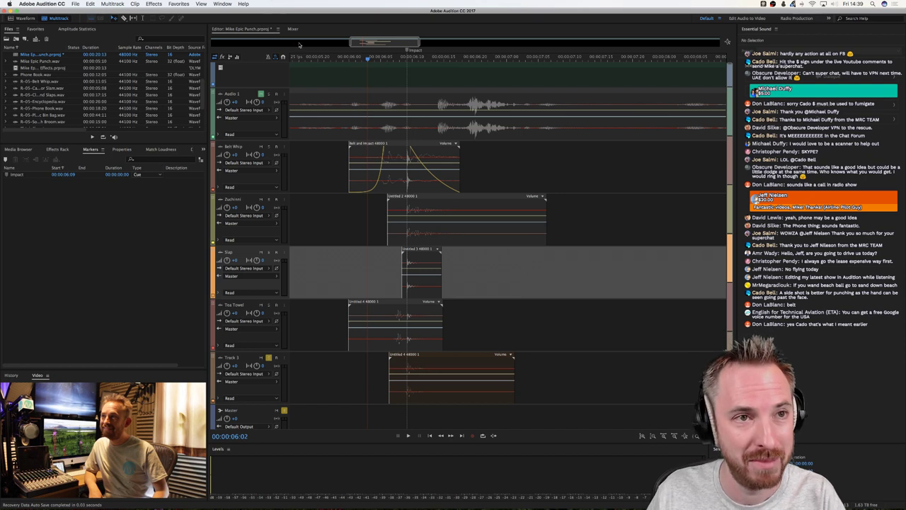
Find the R-05-Sofa Hit with Broom recording among the project files and open it in the waveform editor.
{"action": "left_click", "coordinate": [351, 228]}
{"action": "scroll", "coordinate": [58, 107], "scroll_direction": "down", "scroll_amount": 3}
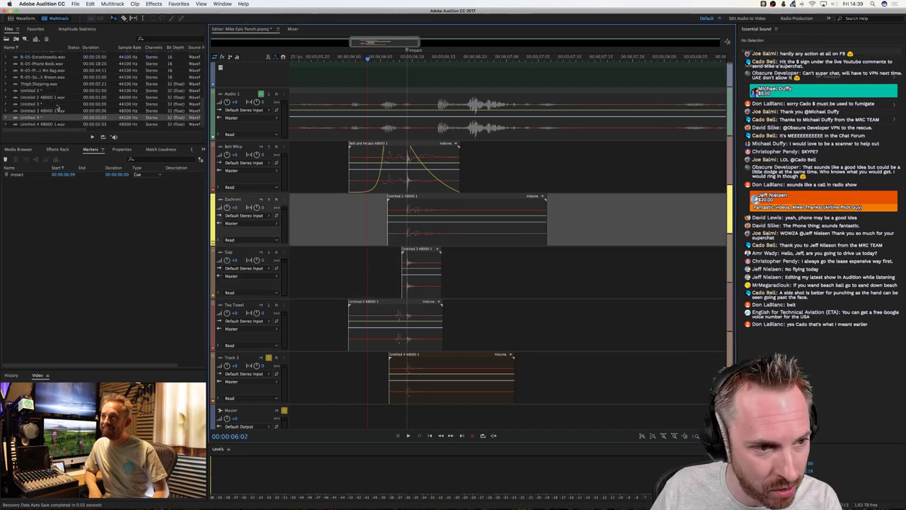
{"action": "scroll", "coordinate": [58, 106], "scroll_direction": "up", "scroll_amount": 3}
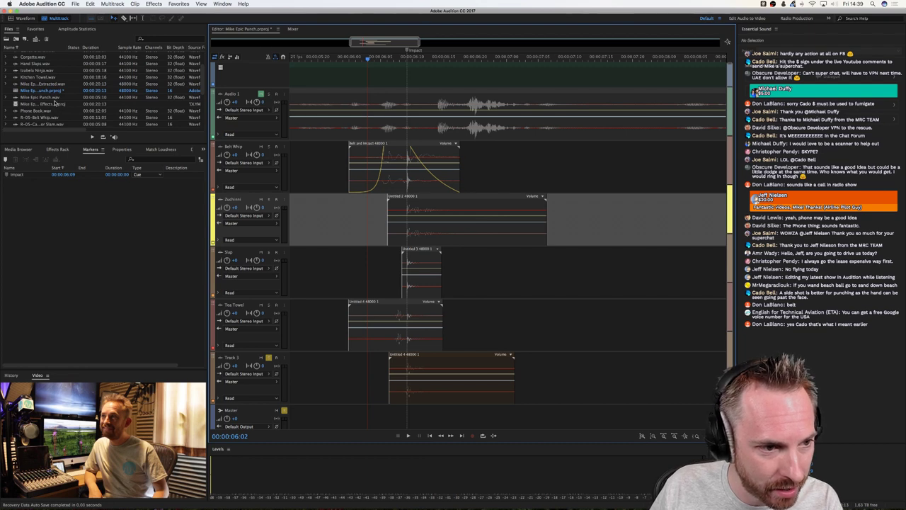
{"action": "scroll", "coordinate": [55, 104], "scroll_direction": "down", "scroll_amount": 3}
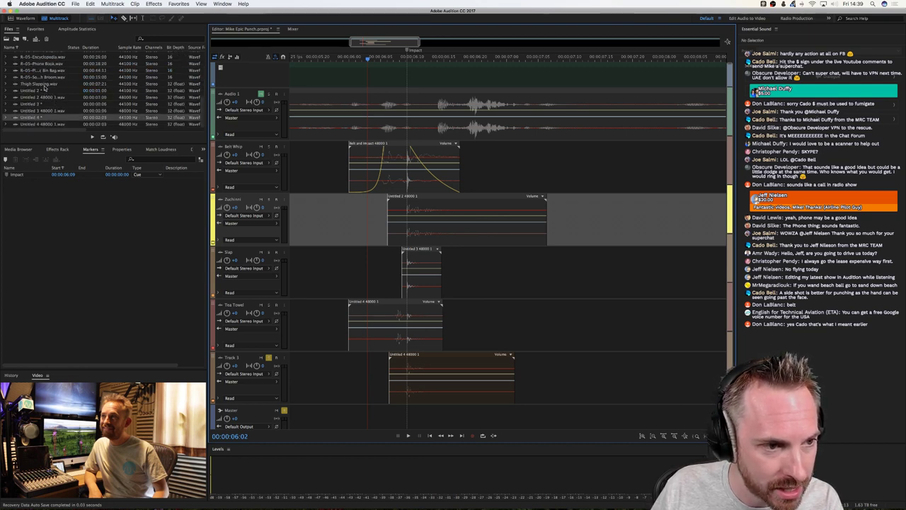
{"action": "scroll", "coordinate": [44, 87], "scroll_direction": "up", "scroll_amount": 1}
{"action": "left_click", "coordinate": [46, 91]}
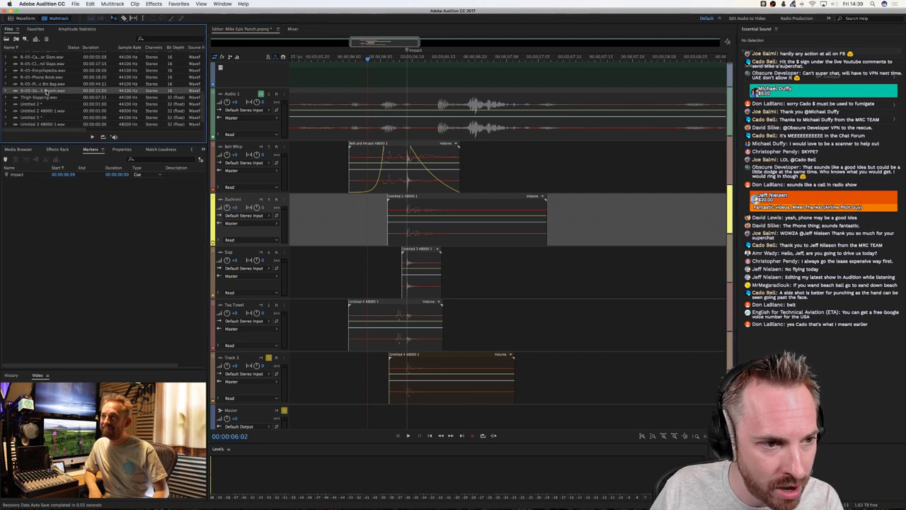
{"action": "scroll", "coordinate": [50, 85], "scroll_direction": "up", "scroll_amount": 2}
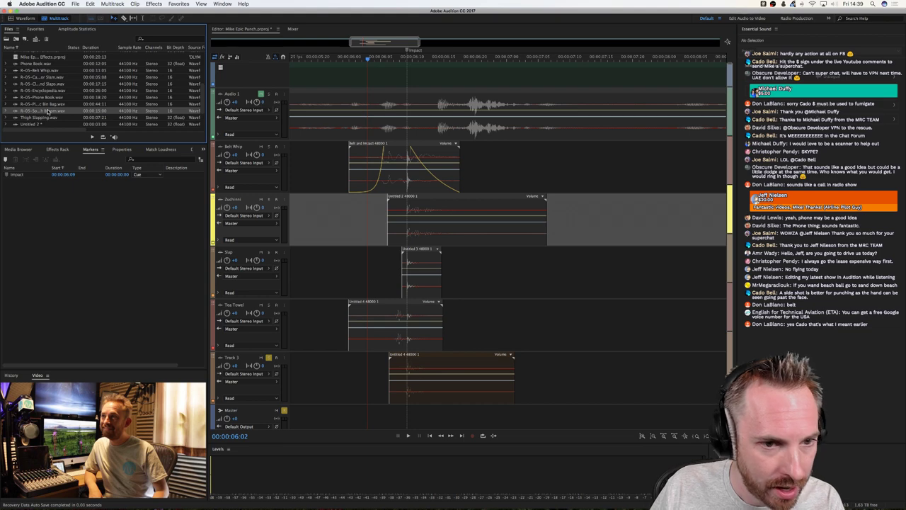
{"action": "double_click", "coordinate": [48, 111]}
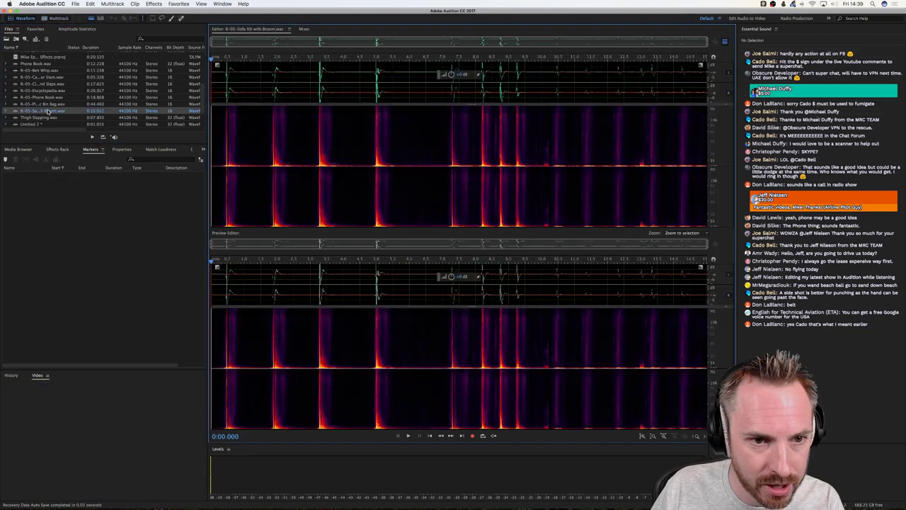
Listen to the separate hits in the sofa and broom recording to compare how they sound.
{"action": "left_click", "coordinate": [215, 85]}
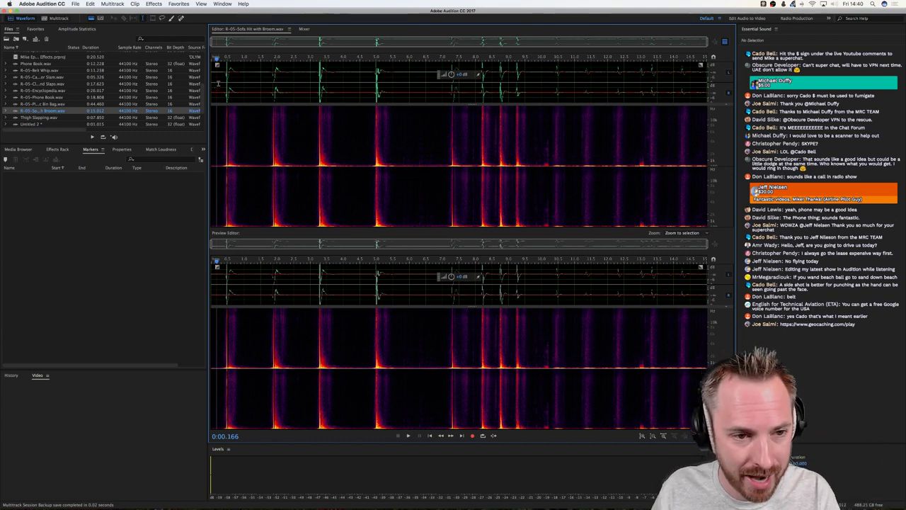
{"action": "key", "text": "space"}
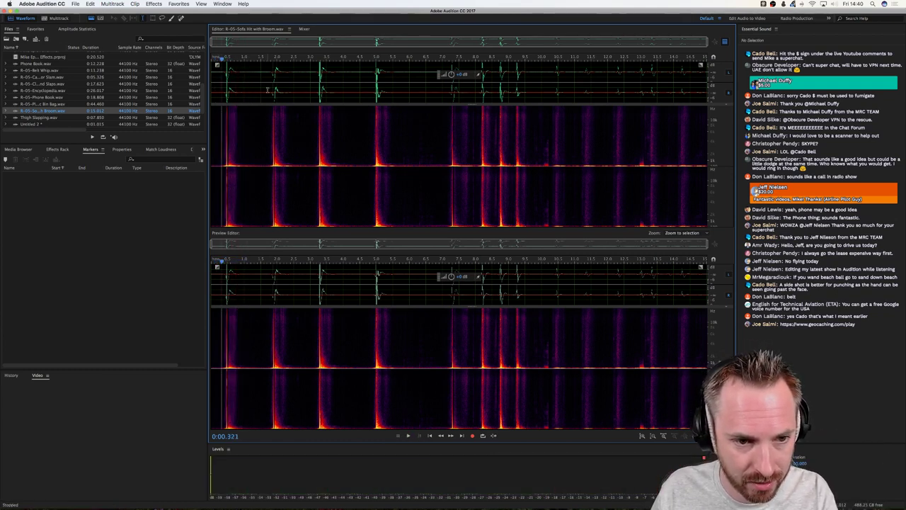
{"action": "key", "text": "space"}
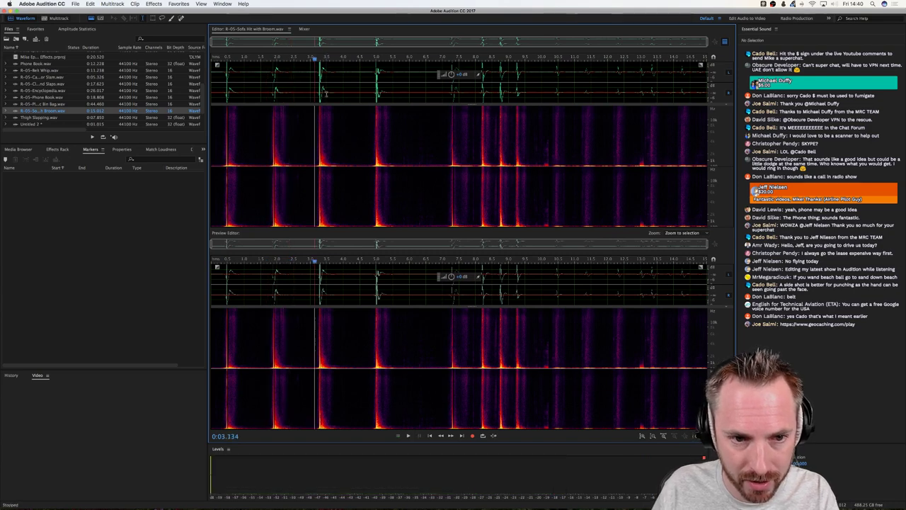
{"action": "key", "text": "space"}
{"action": "left_click", "coordinate": [371, 94]}
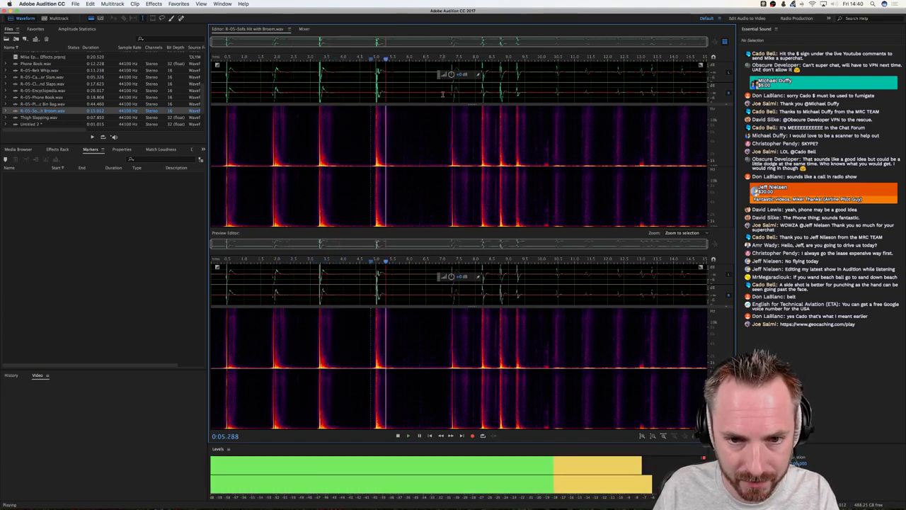
{"action": "key", "text": "space"}
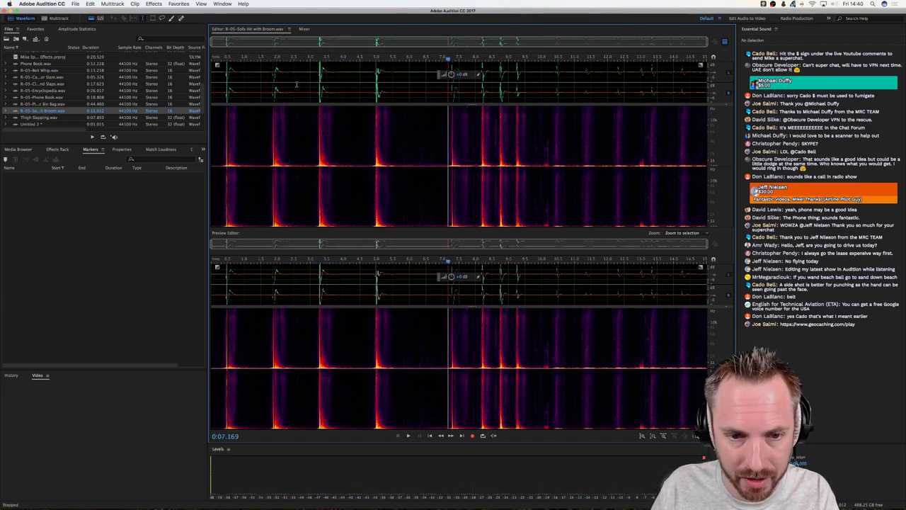
Try Dynamics Processing on the sofa and broom recording and play back its first hits.
{"action": "left_click", "coordinate": [153, 4]}
{"action": "mouse_move", "coordinate": [212, 85]}
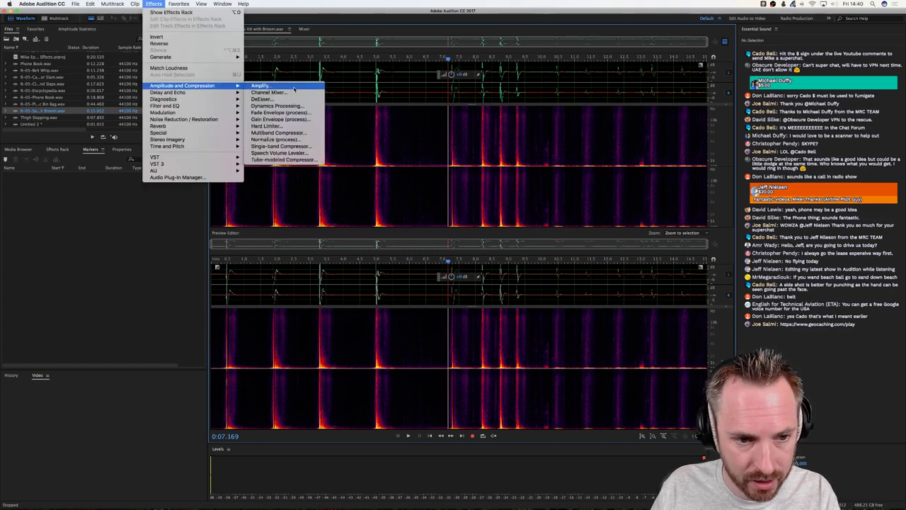
{"action": "left_click", "coordinate": [280, 105]}
{"action": "key", "text": "Return"}
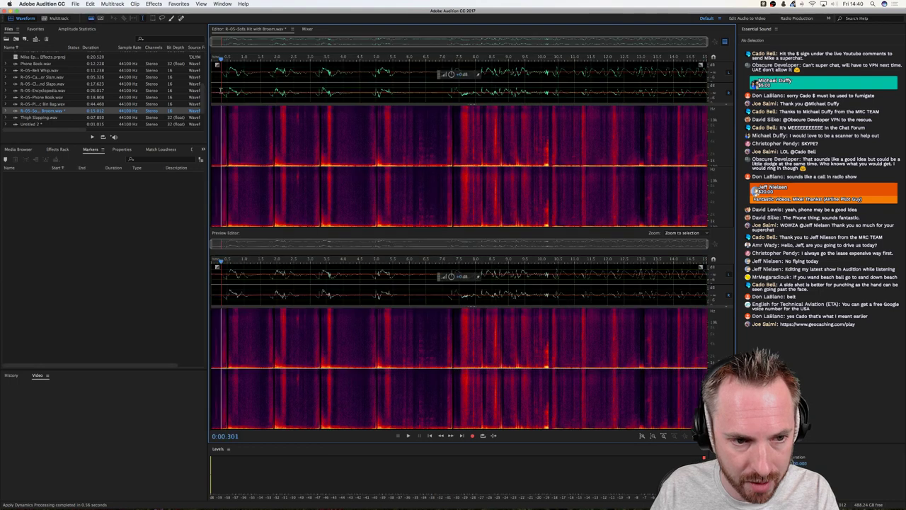
{"action": "key", "text": "space"}
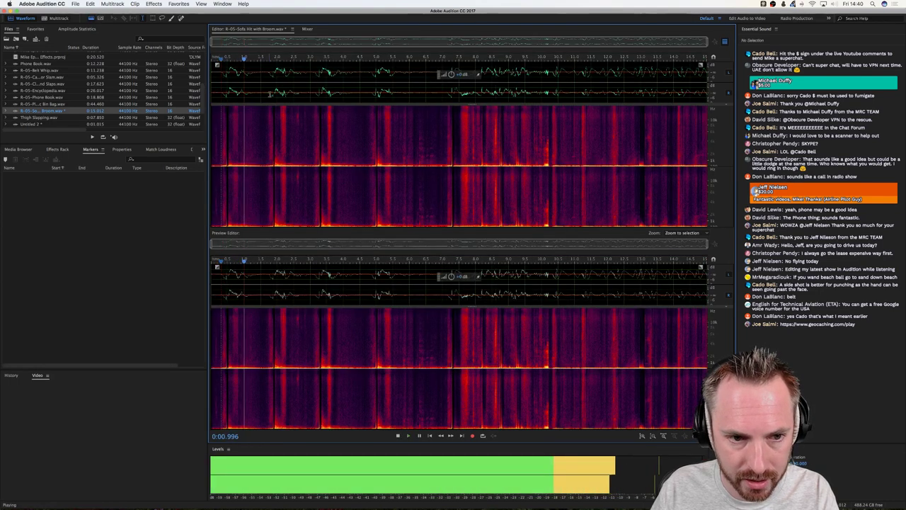
{"action": "key", "text": "space"}
{"action": "left_click", "coordinate": [270, 93]}
{"action": "key", "text": "space"}
{"action": "key", "text": "space"}
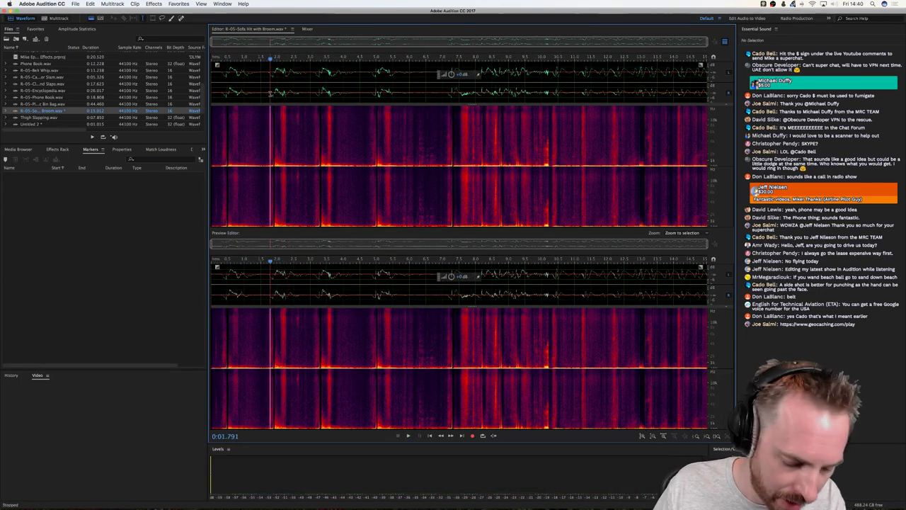
Undo the Dynamics Processing on the recording and play its first hits again.
{"action": "key", "text": "ctrl+z"}
{"action": "key", "text": "space"}
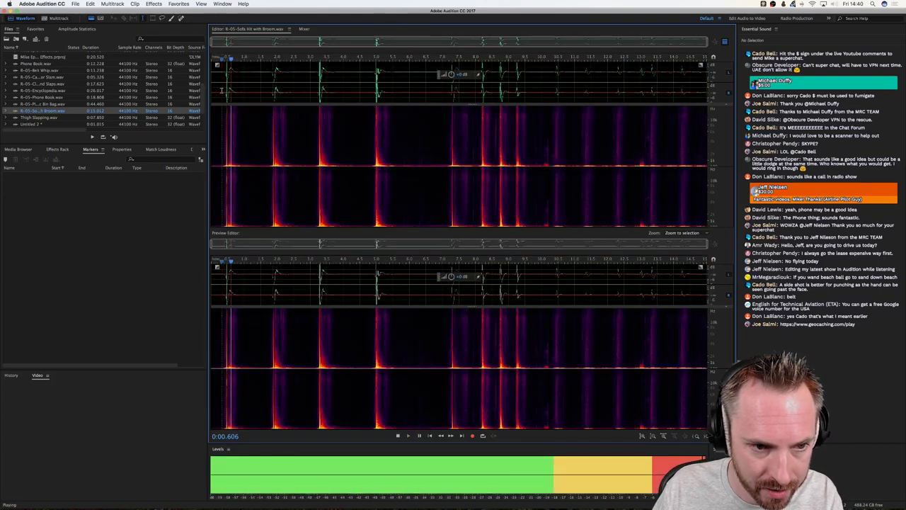
{"action": "key", "text": "space"}
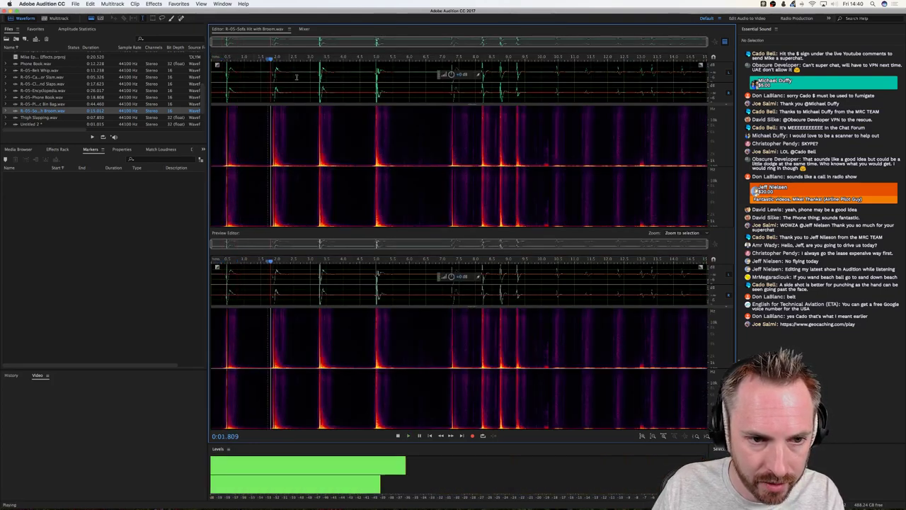
{"action": "key", "text": "space"}
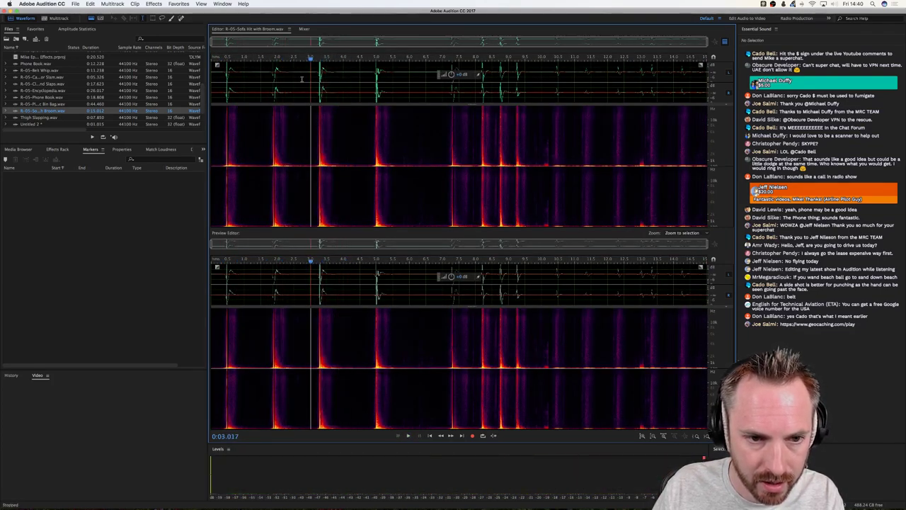
Copy the third hit, starting at about 3.13 s, into a new 44100 Hz stereo 32-bit float file named Untitled 5.
{"action": "left_click_drag", "start_coordinate": [311, 75], "coordinate": [352, 79]}
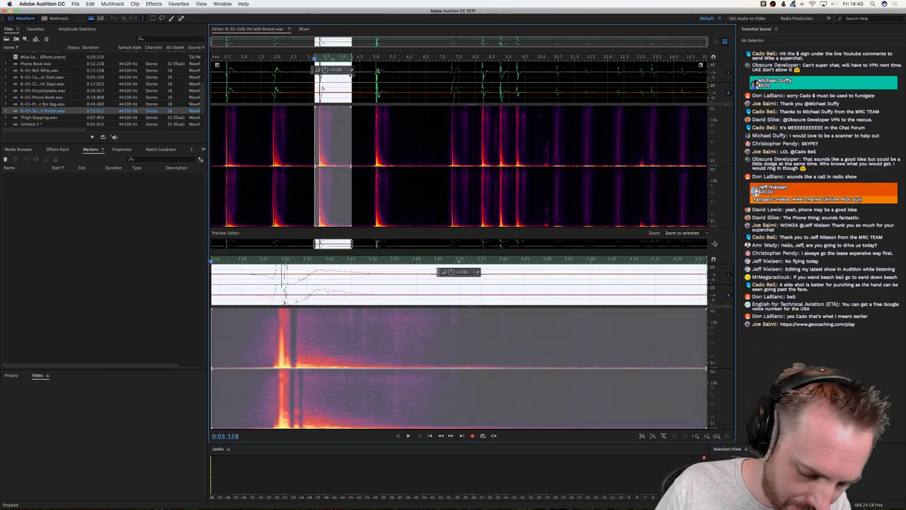
{"action": "key", "text": "ctrl+c"}
{"action": "key", "text": "ctrl+shift+n"}
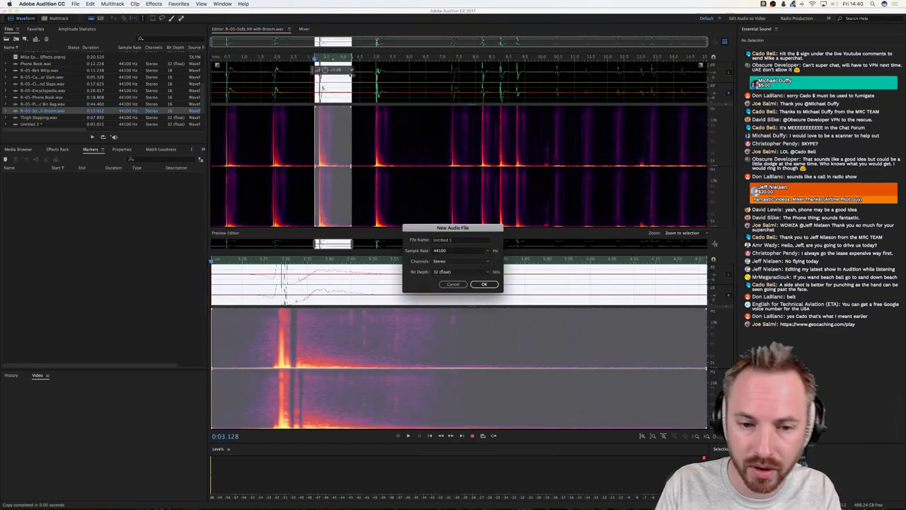
{"action": "key", "text": "Return"}
{"action": "key", "text": "ctrl+v"}
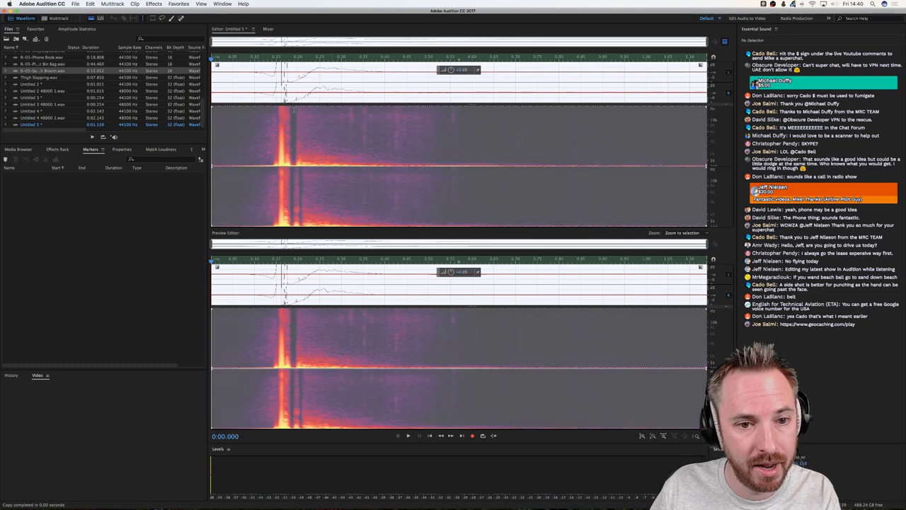
Cut about 0.02 s from the transient near 0.15 s in Untitled 5 and adjust the whole file's gain.
{"action": "left_click", "coordinate": [278, 85]}
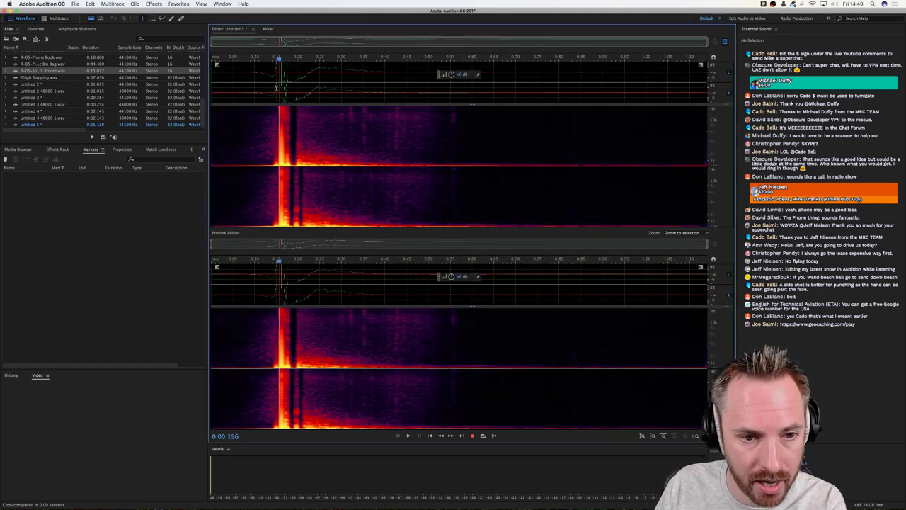
{"action": "left_click_drag", "start_coordinate": [279, 85], "coordinate": [286, 89]}
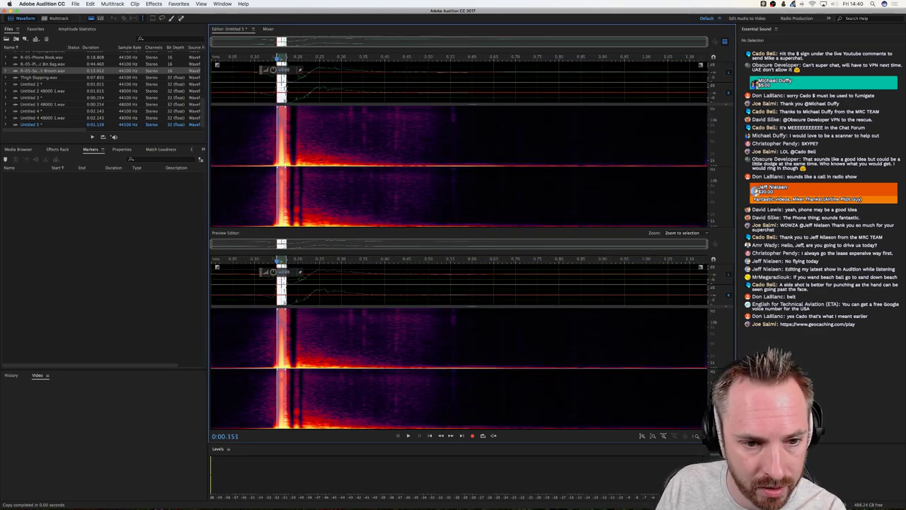
{"action": "key", "text": "space"}
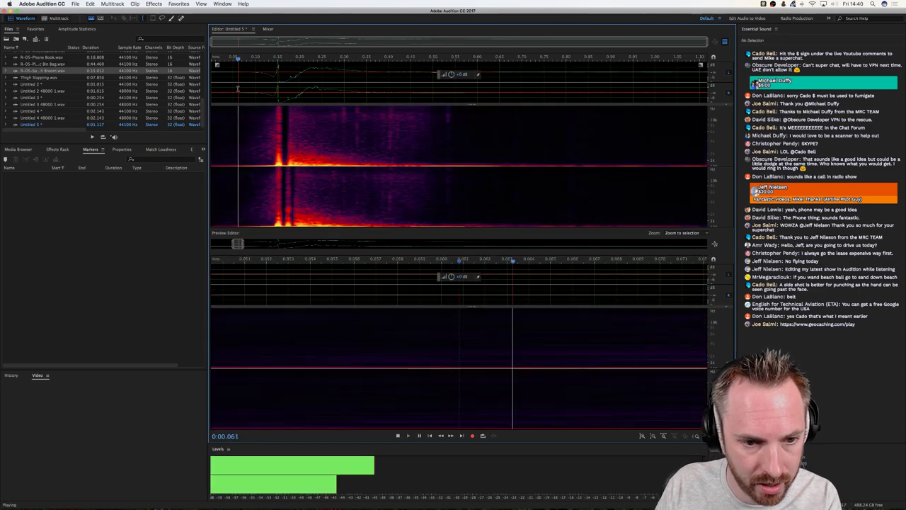
{"action": "key", "text": "space"}
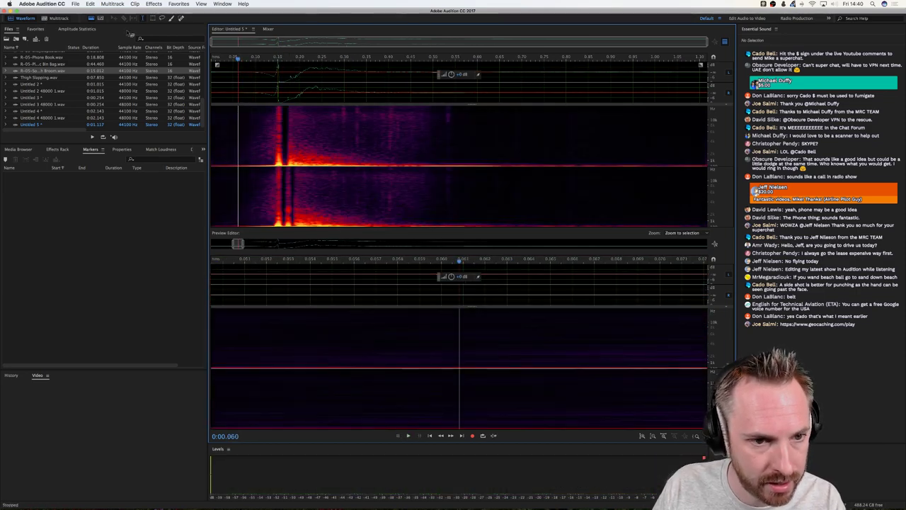
{"action": "left_click_drag", "start_coordinate": [453, 78], "coordinate": [452, 85]}
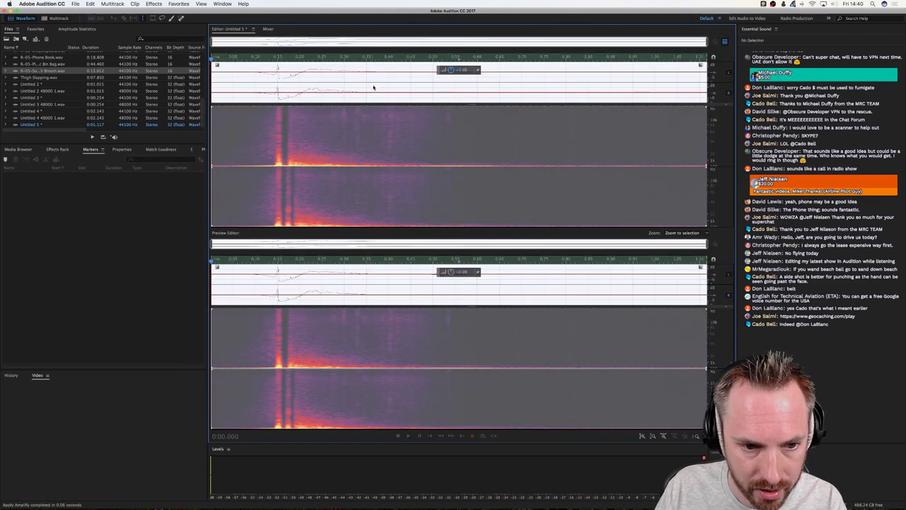
{"action": "key", "text": "space"}
Return to the multitrack session and place Untitled 5 on Track 4 with its hit at the Impact marker.
{"action": "left_click", "coordinate": [57, 18]}
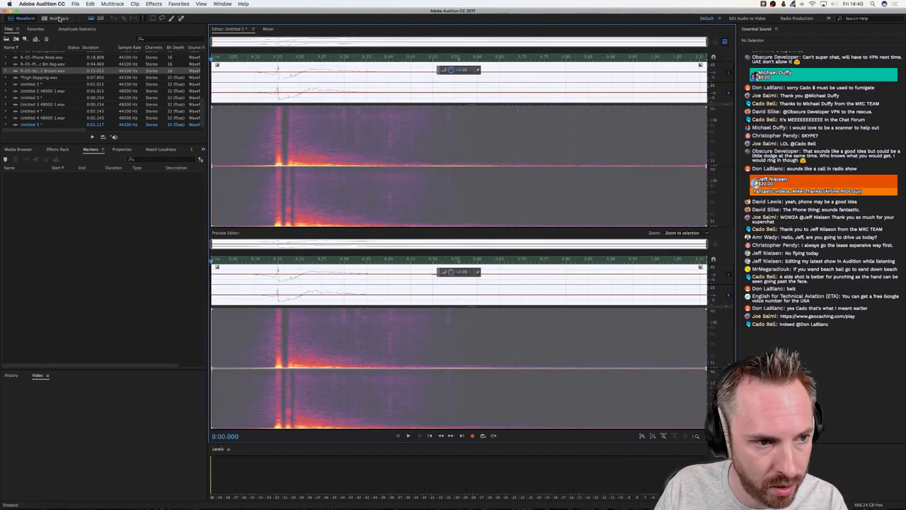
{"action": "scroll", "coordinate": [70, 101], "scroll_direction": "down", "scroll_amount": 4}
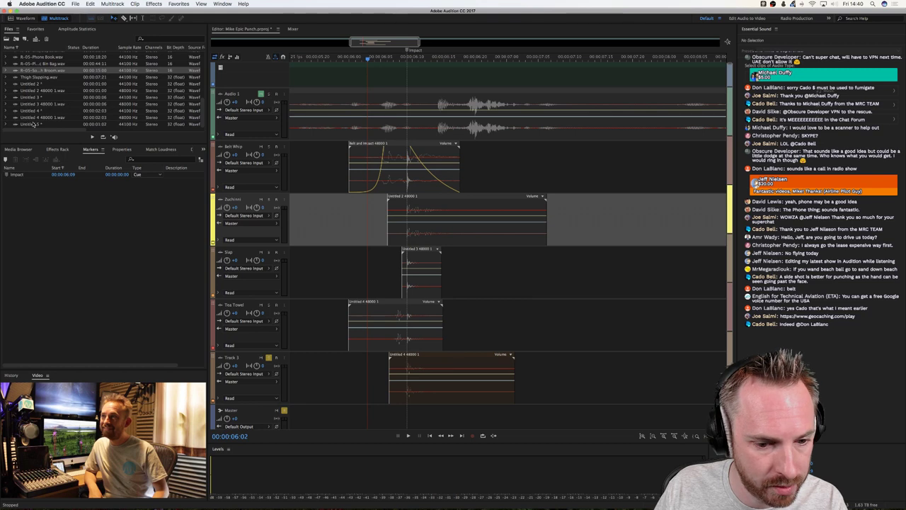
{"action": "left_click_drag", "start_coordinate": [33, 124], "coordinate": [412, 367]}
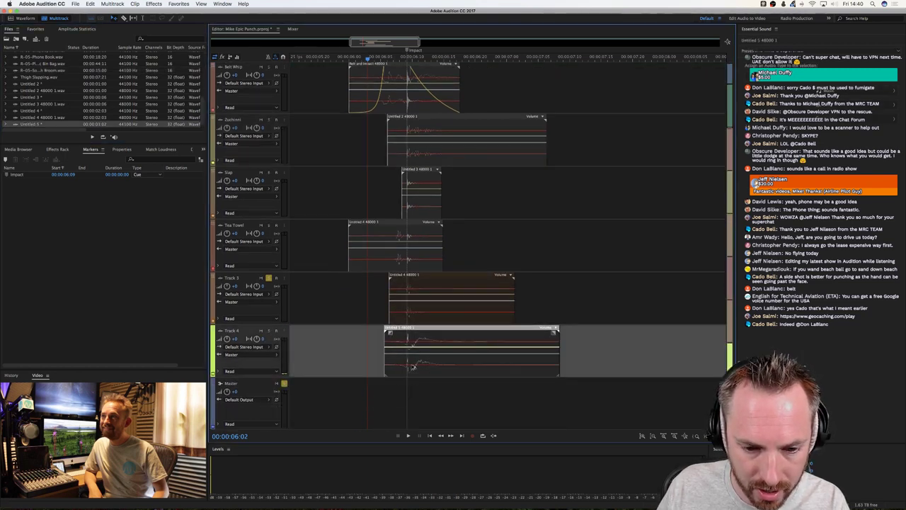
{"action": "right_click", "coordinate": [412, 367]}
{"action": "key", "text": "Escape"}
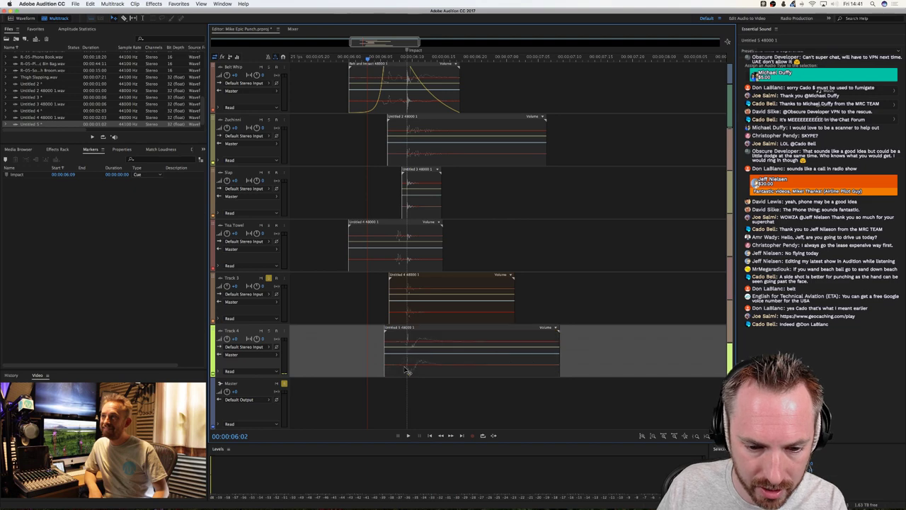
Turn off solo on Track 3 and play all the punch layers together through the impact.
{"action": "left_click", "coordinate": [319, 225]}
{"action": "left_click", "coordinate": [316, 186]}
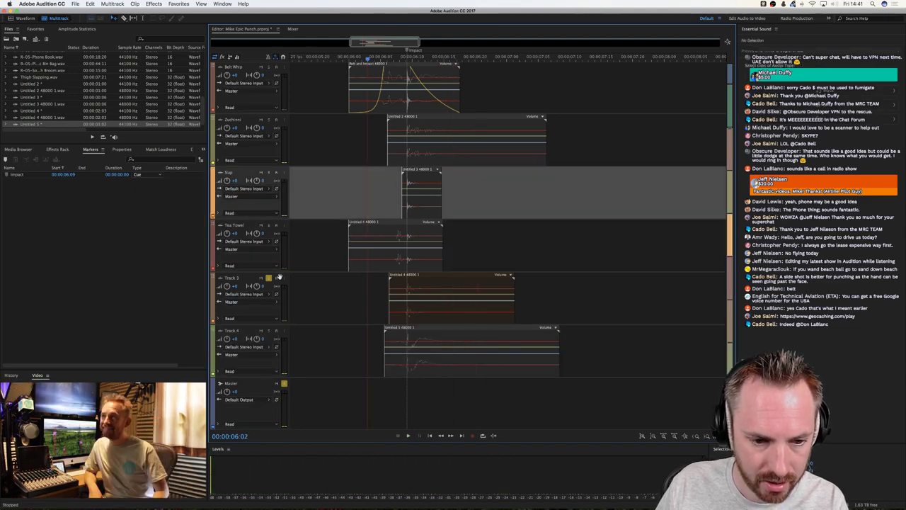
{"action": "left_click", "coordinate": [269, 278]}
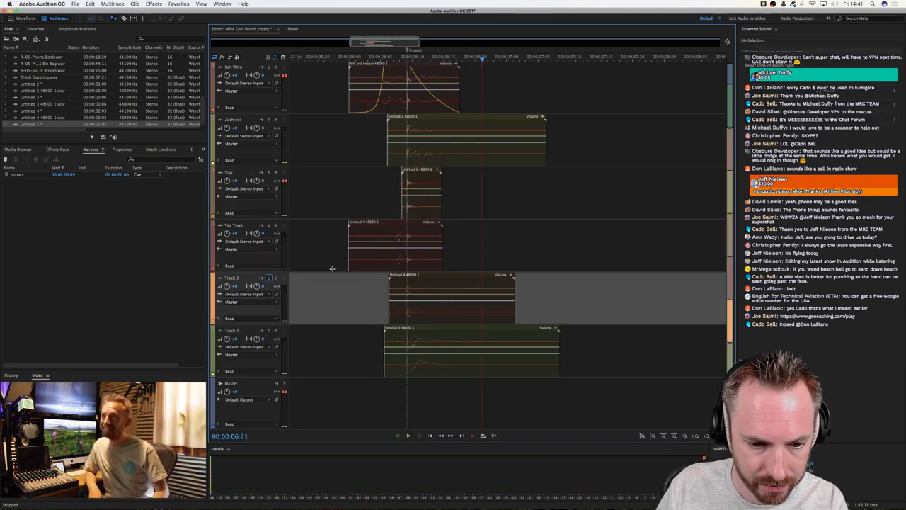
Move the Untitled 5 clip on Track 4 slightly earlier against the Impact marker and play the layers from 00:00:05:17.
{"action": "right_click", "coordinate": [405, 342]}
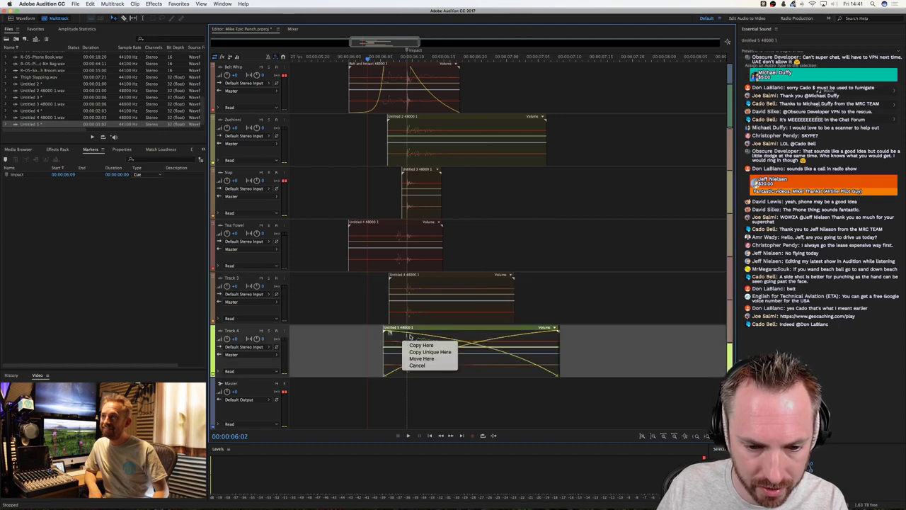
{"action": "left_click", "coordinate": [419, 358]}
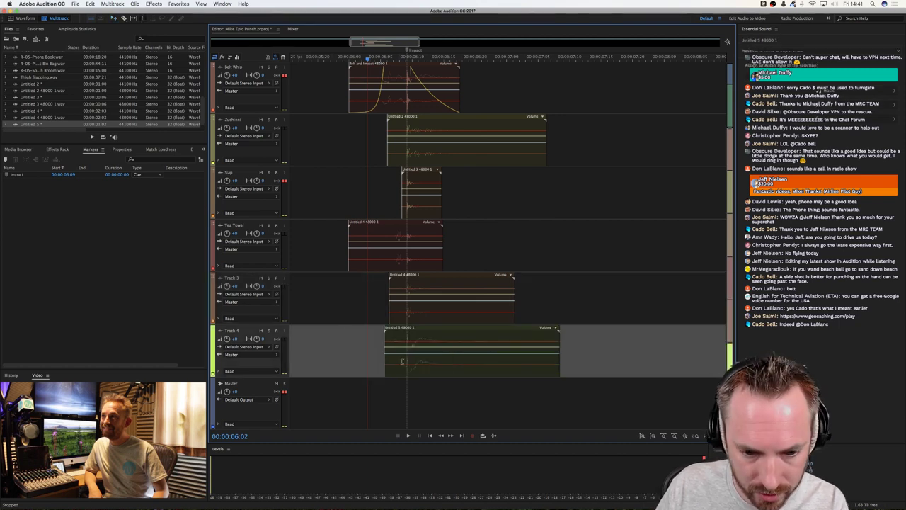
{"action": "left_click", "coordinate": [304, 336]}
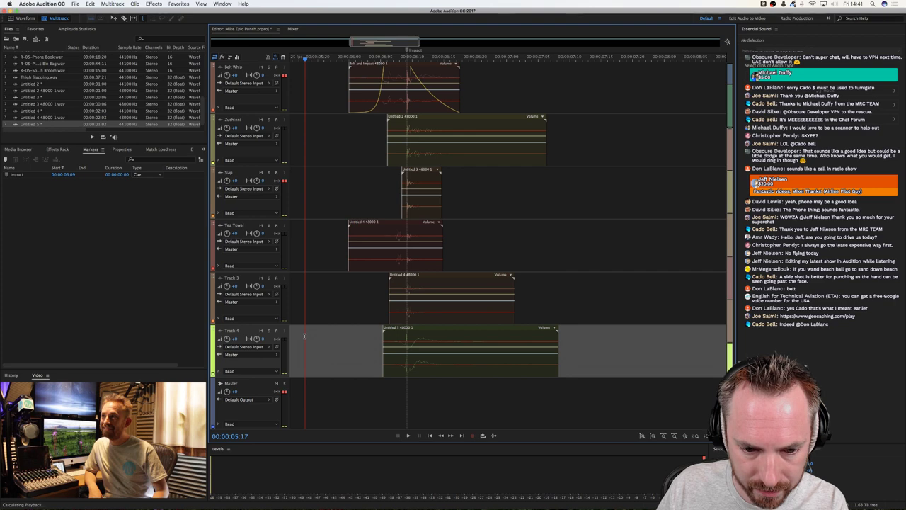
{"action": "key", "text": "space"}
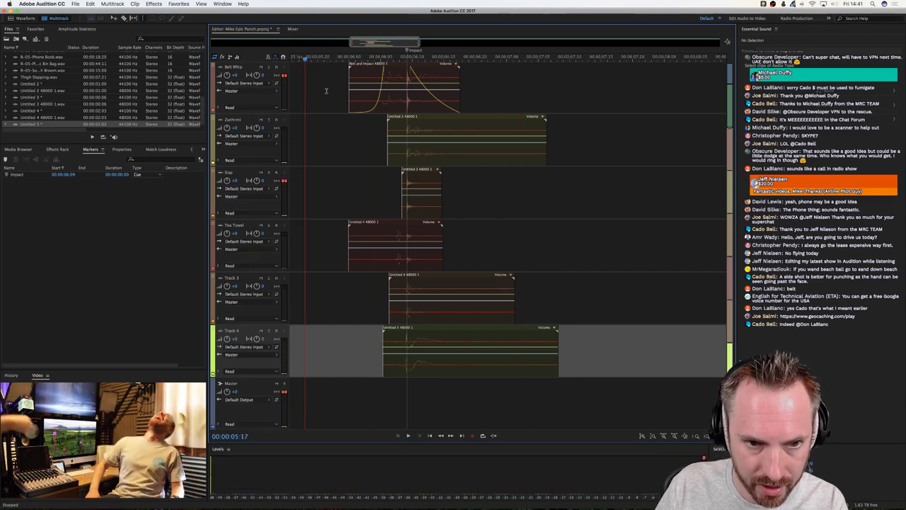
{"action": "key", "text": "space"}
{"action": "key", "text": "space"}
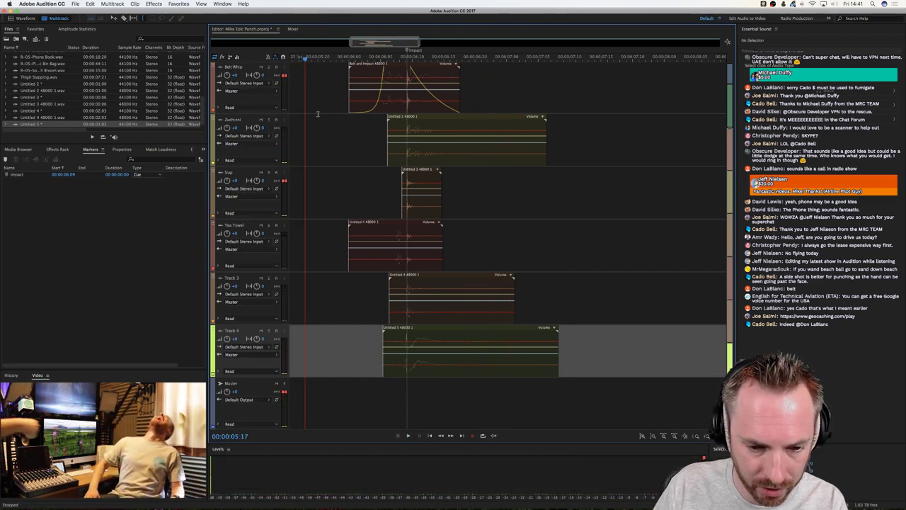
Open R-05-Plastic Bin Bag.wav for waveform editing and play its first hits from about 3 s.
{"action": "scroll", "coordinate": [55, 120], "scroll_direction": "up", "scroll_amount": 1}
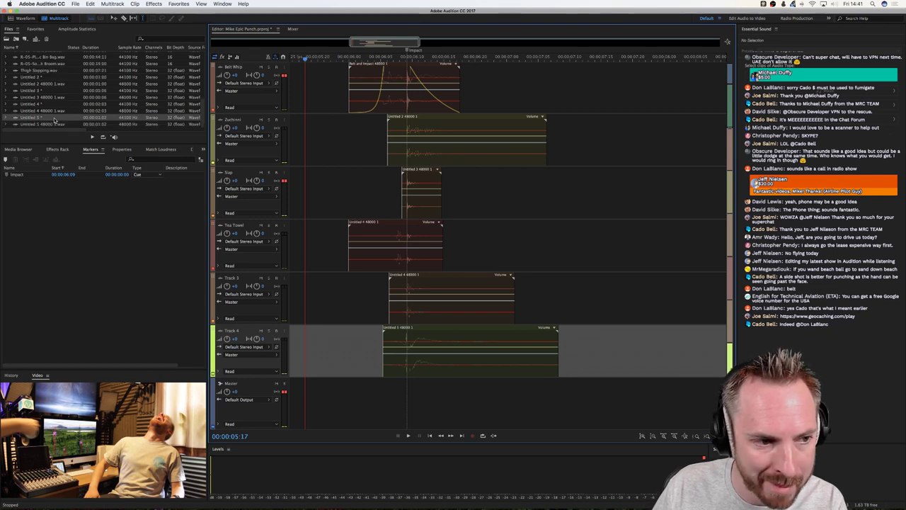
{"action": "scroll", "coordinate": [55, 119], "scroll_direction": "up", "scroll_amount": 2}
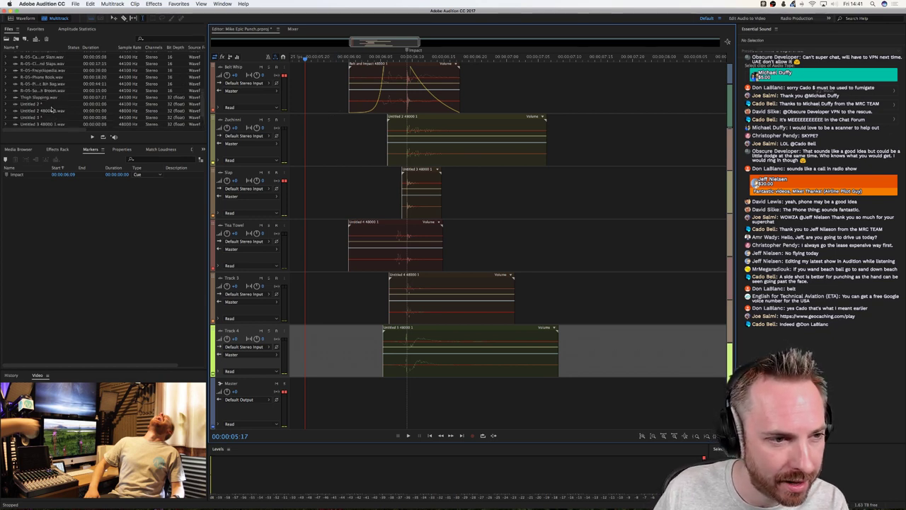
{"action": "left_click", "coordinate": [48, 84]}
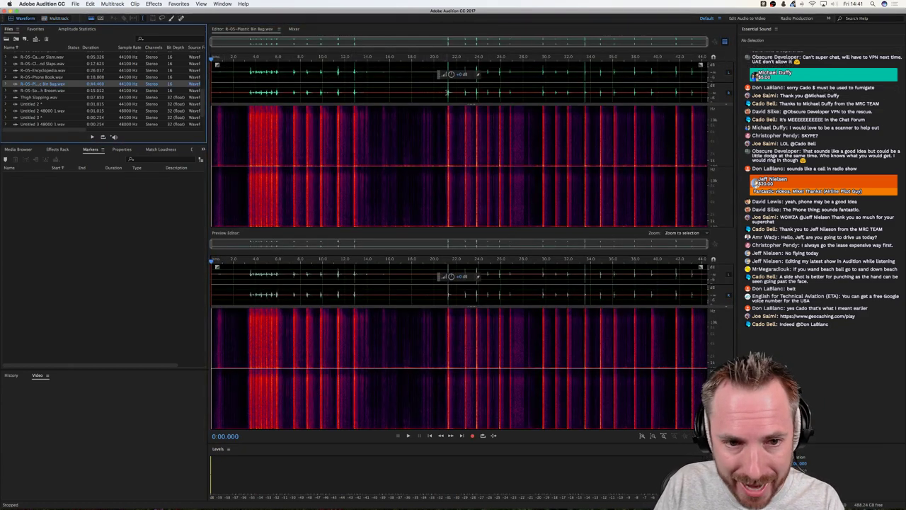
{"action": "left_click", "coordinate": [444, 94]}
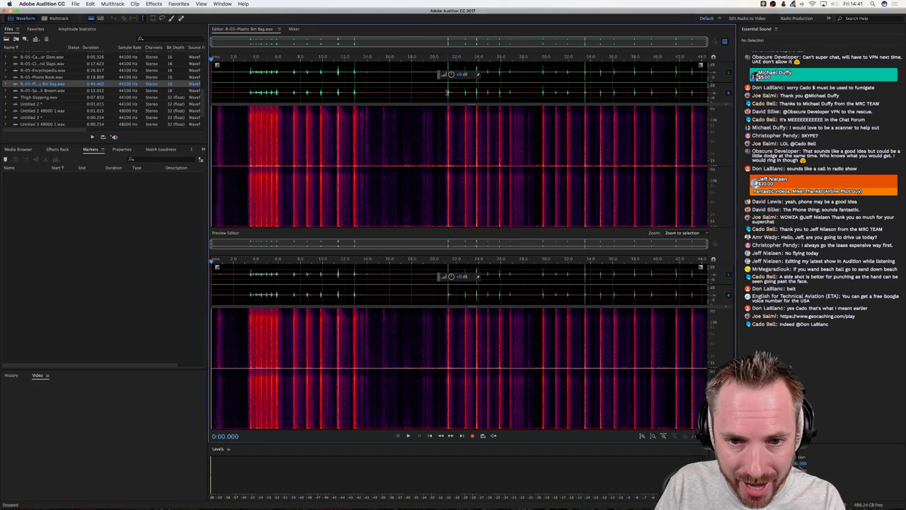
{"action": "left_click", "coordinate": [246, 88]}
{"action": "key", "text": "space"}
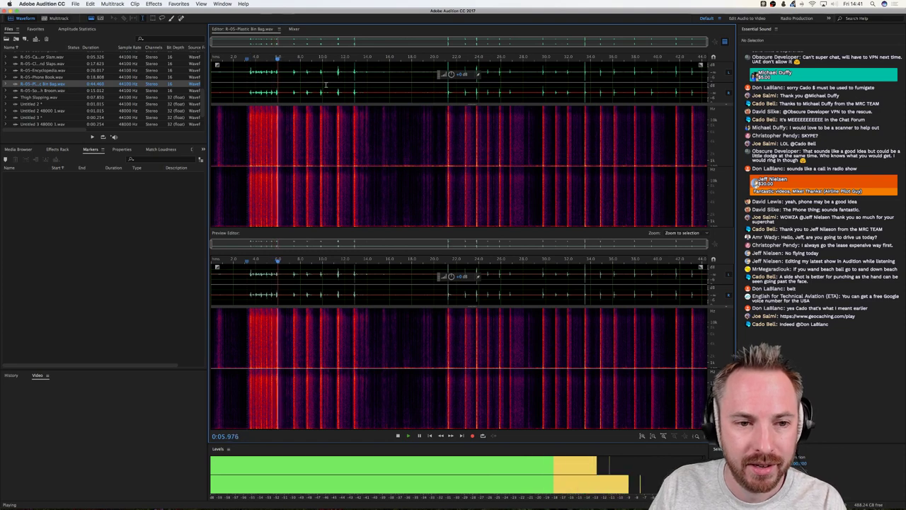
{"action": "key", "text": "space"}
Audition the plastic bin bag hits starting at about 21 s.
{"action": "left_click", "coordinate": [446, 92]}
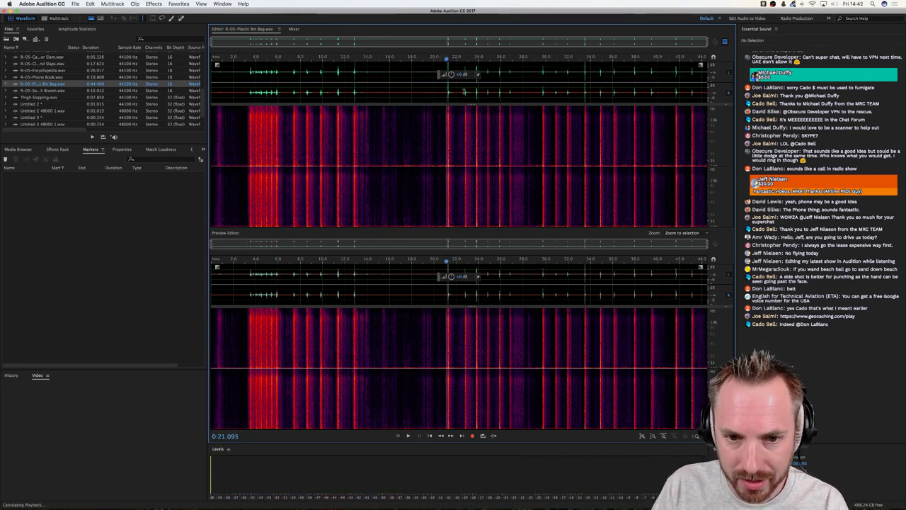
{"action": "key", "text": "space"}
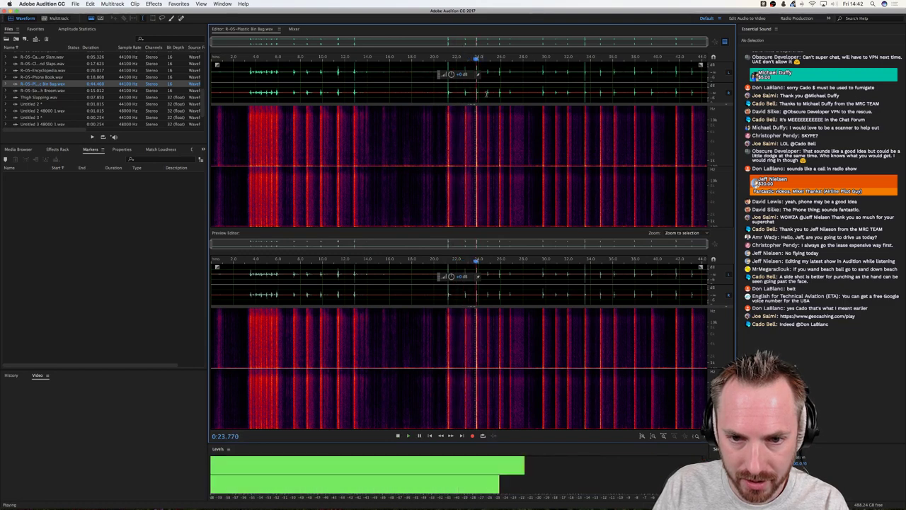
{"action": "left_click", "coordinate": [446, 94]}
{"action": "key", "text": "space"}
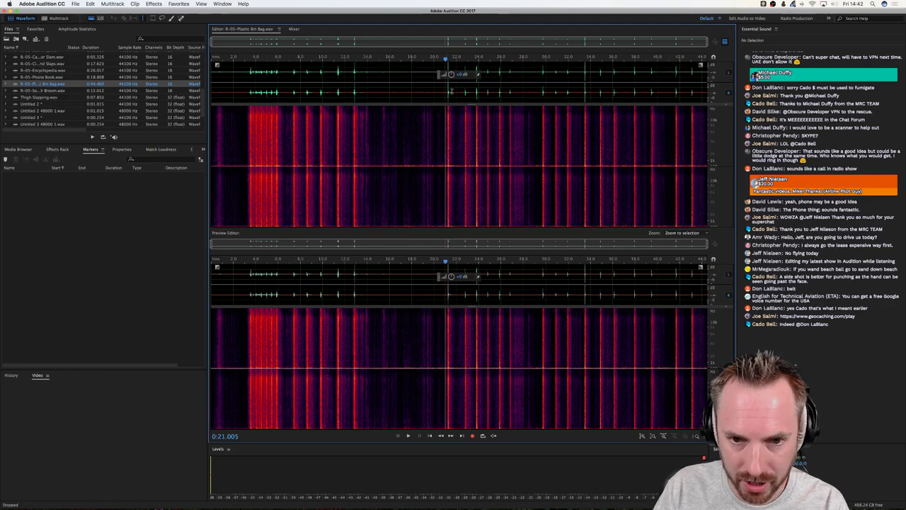
Copy the bin bag hit from about 21.08 s, about 1.15 s long, into a new 44100 Hz stereo 32-bit float file.
{"action": "left_click_drag", "start_coordinate": [447, 93], "coordinate": [459, 93]}
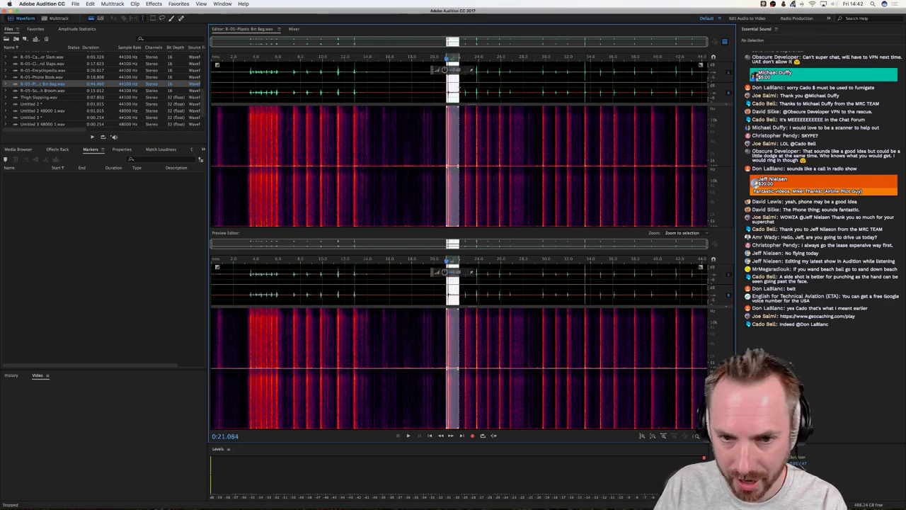
{"action": "key", "text": "super+c"}
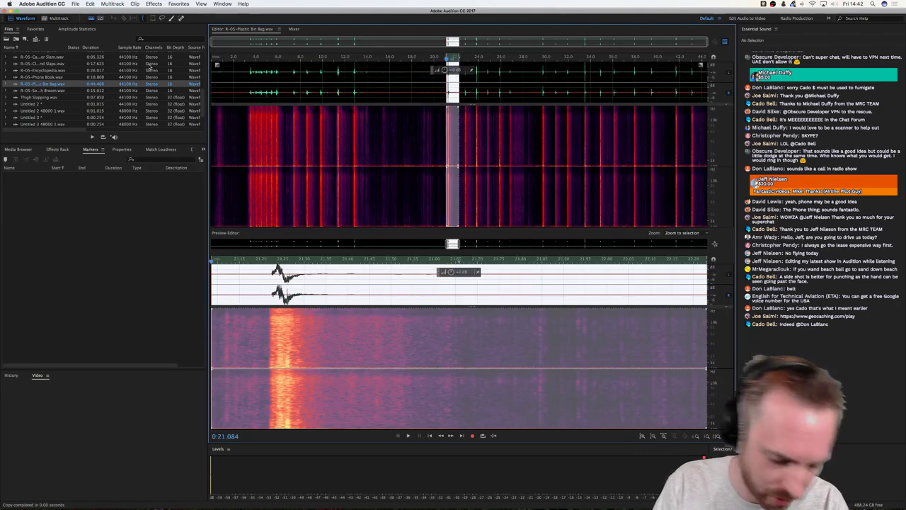
{"action": "key", "text": "super+shift+n"}
{"action": "key", "text": "Return"}
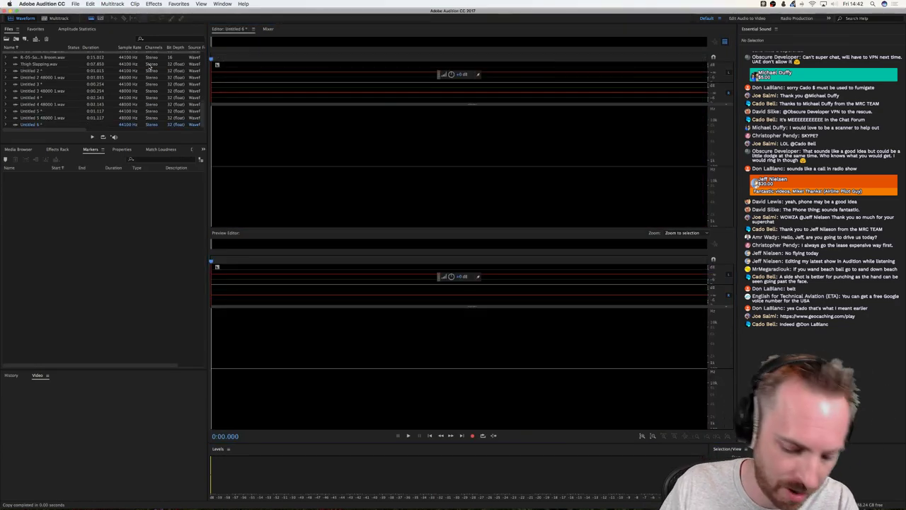
{"action": "key", "text": "super+v"}
Try Dynamics Processing on the whole of Untitled 6 and play the result.
{"action": "left_click", "coordinate": [154, 3]}
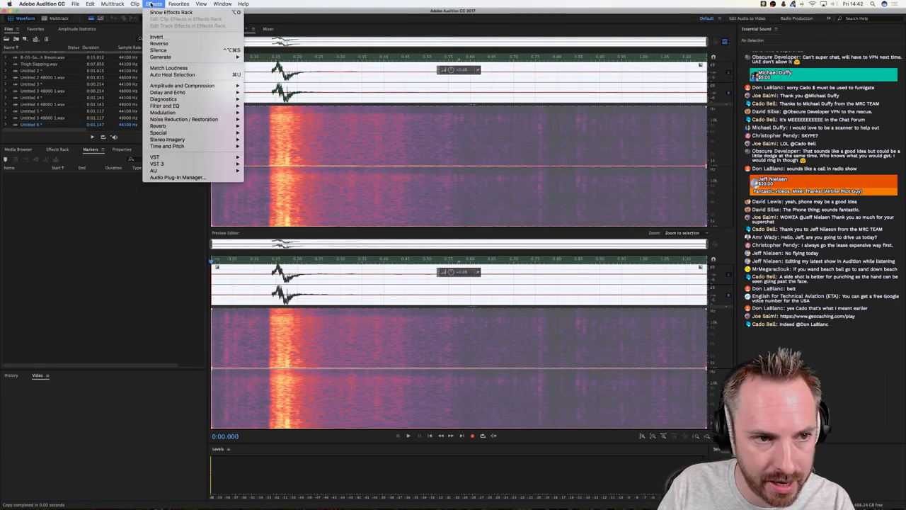
{"action": "mouse_move", "coordinate": [203, 86]}
{"action": "left_click", "coordinate": [261, 105]}
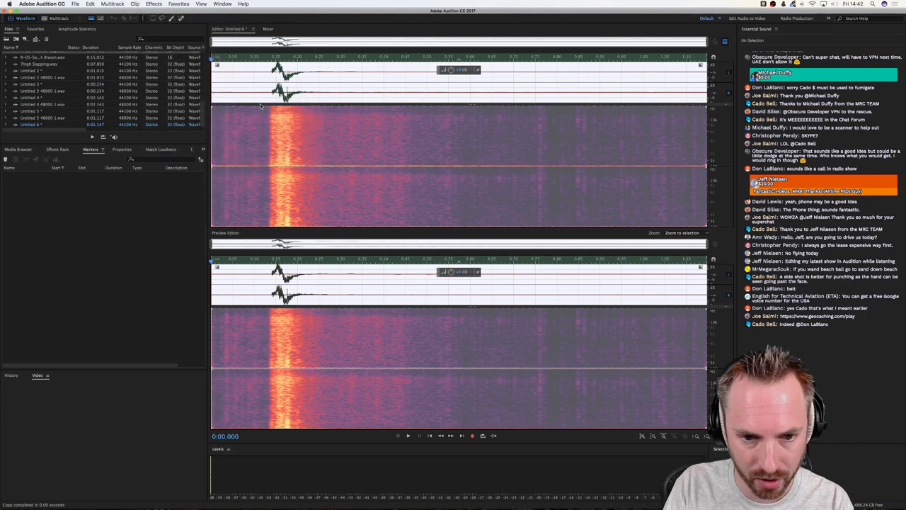
{"action": "key", "text": "Return"}
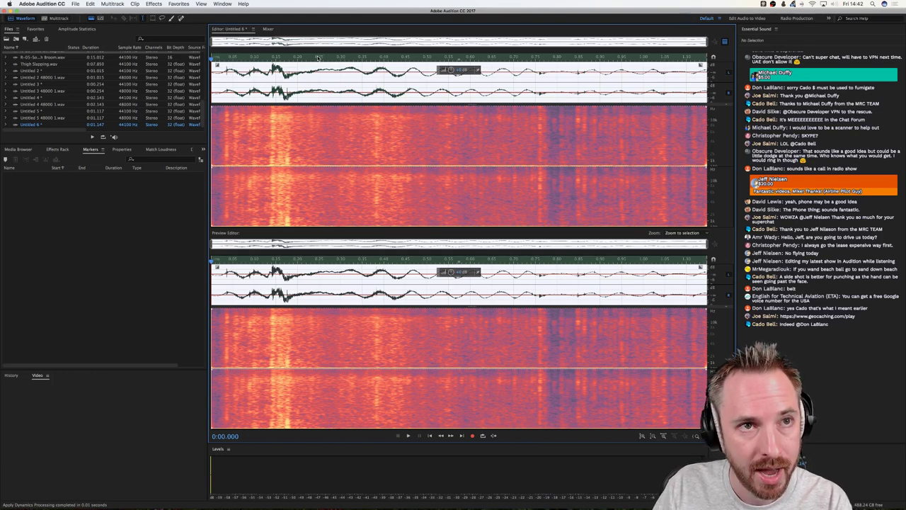
{"action": "key", "text": "space"}
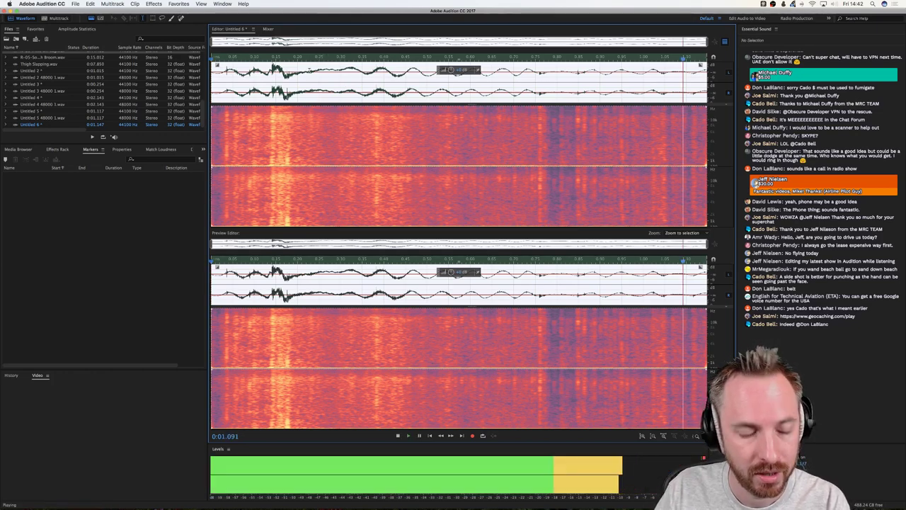
{"action": "key", "text": "space"}
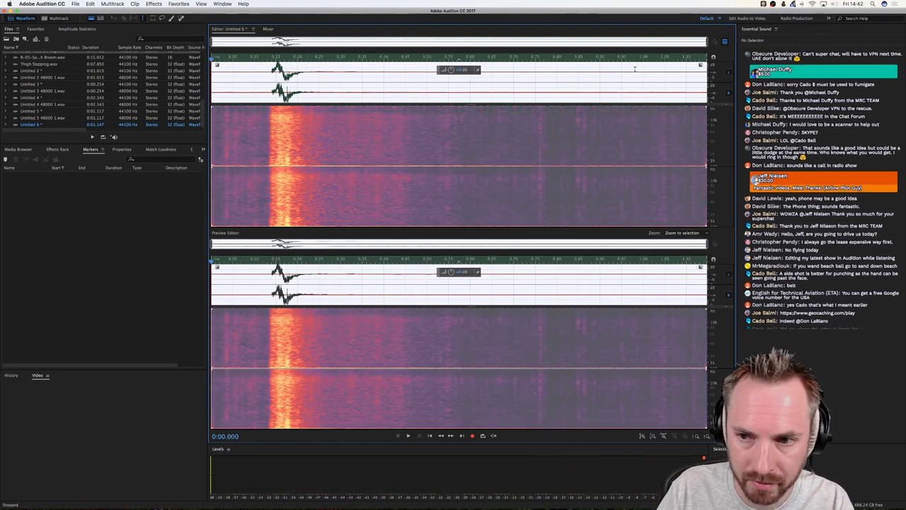
Trim Untitled 6 to about 0.24 s around the hit and fade out its tail.
{"action": "left_click_drag", "start_coordinate": [700, 65], "coordinate": [356, 82]}
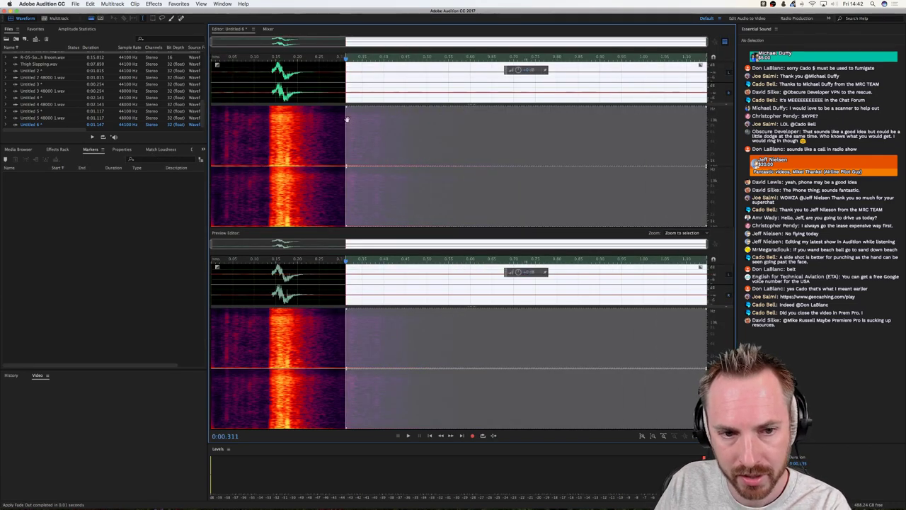
{"action": "key", "text": "shift+End"}
{"action": "key", "text": "Delete"}
{"action": "mouse_move", "coordinate": [319, 85]}
{"action": "left_mouse_down"}
{"action": "mouse_move", "coordinate": [200, 84]}
{"action": "mouse_move", "coordinate": [299, 71]}
{"action": "mouse_move", "coordinate": [339, 97]}
{"action": "left_mouse_up"}
{"action": "key", "text": "Delete"}
{"action": "left_click_drag", "start_coordinate": [701, 65], "coordinate": [462, 92]}
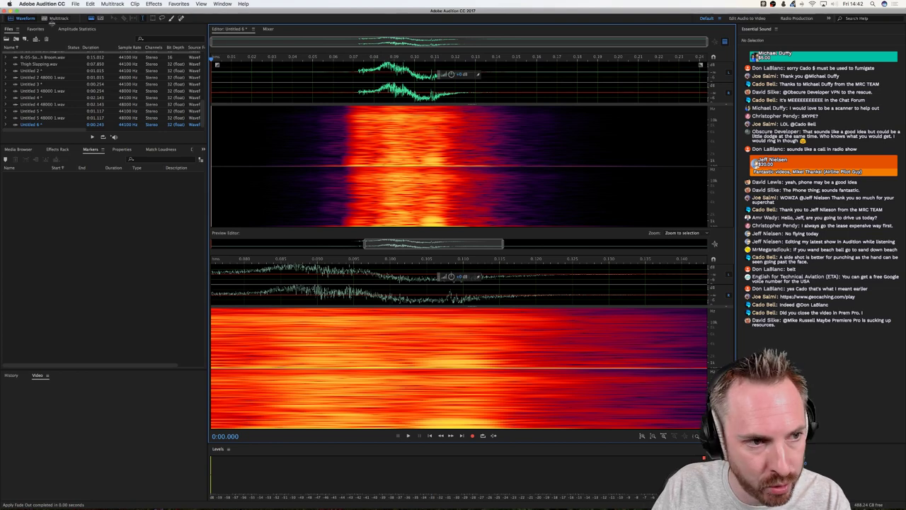
Return to the multitrack session and place Untitled 6 on Track 5 with its hit at the Impact marker.
{"action": "left_click", "coordinate": [54, 19]}
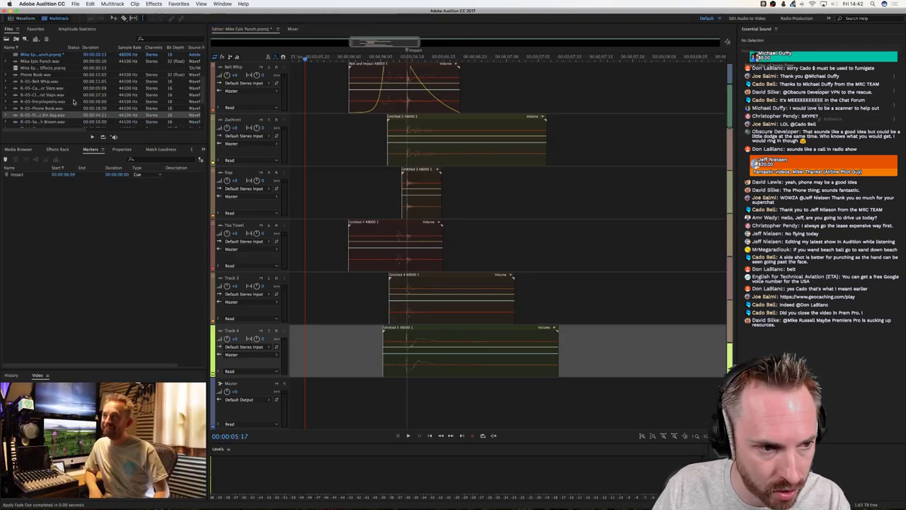
{"action": "scroll", "coordinate": [73, 102], "scroll_direction": "down", "scroll_amount": 5}
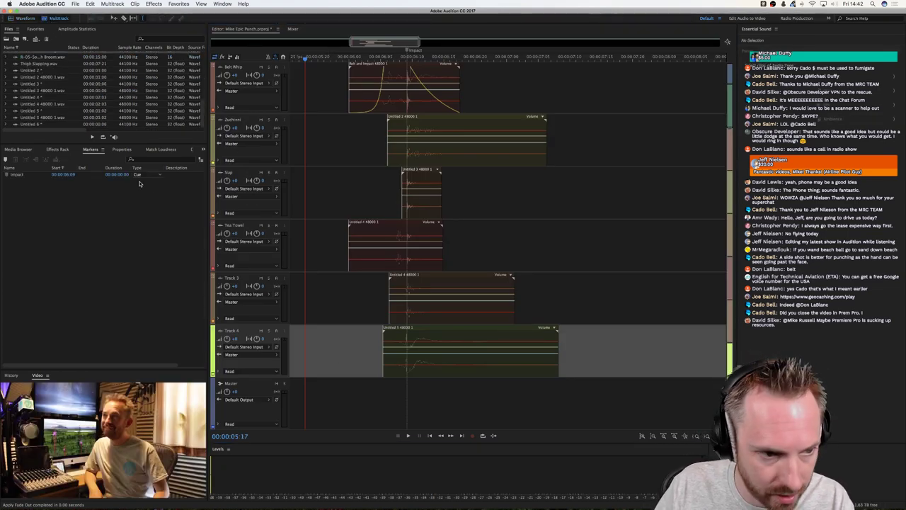
{"action": "left_click_drag", "start_coordinate": [30, 124], "coordinate": [419, 401]}
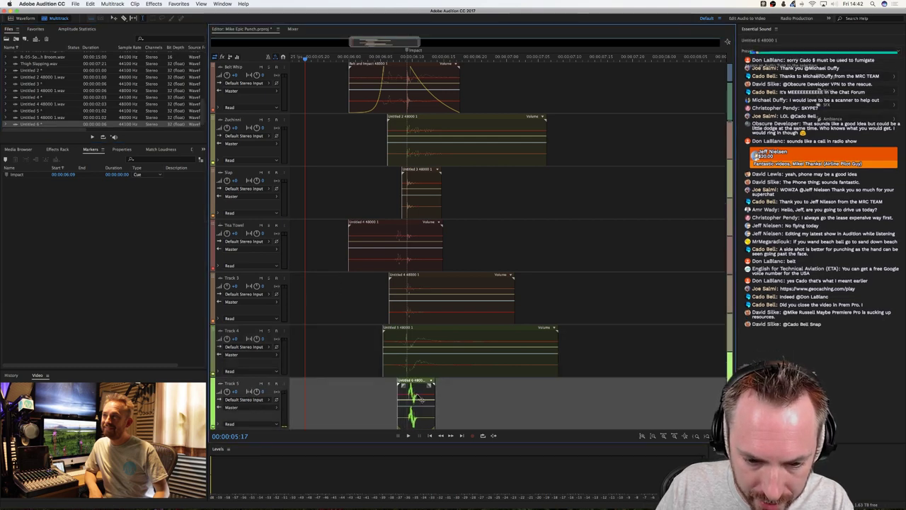
Play all the punch layers through the impact several times, starting from about 00:00:05:19.
{"action": "left_click", "coordinate": [337, 343]}
{"action": "key", "text": "space"}
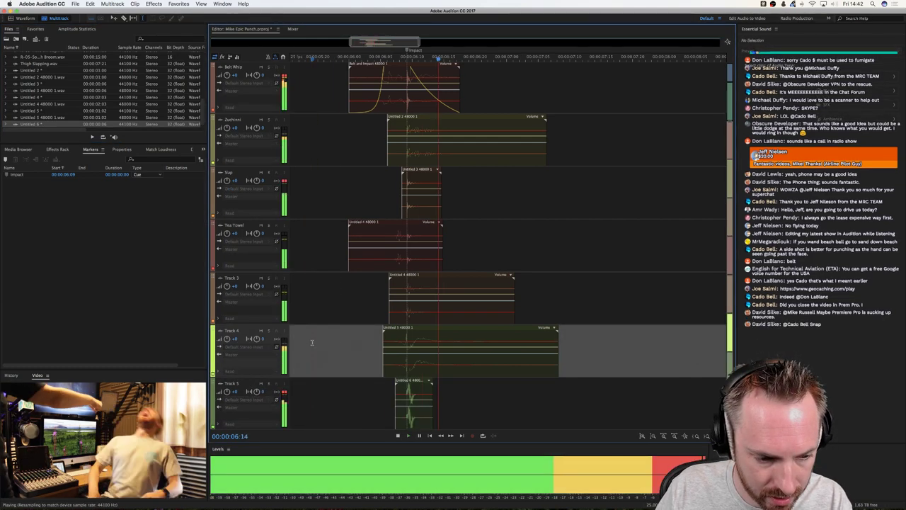
{"action": "key", "text": "space"}
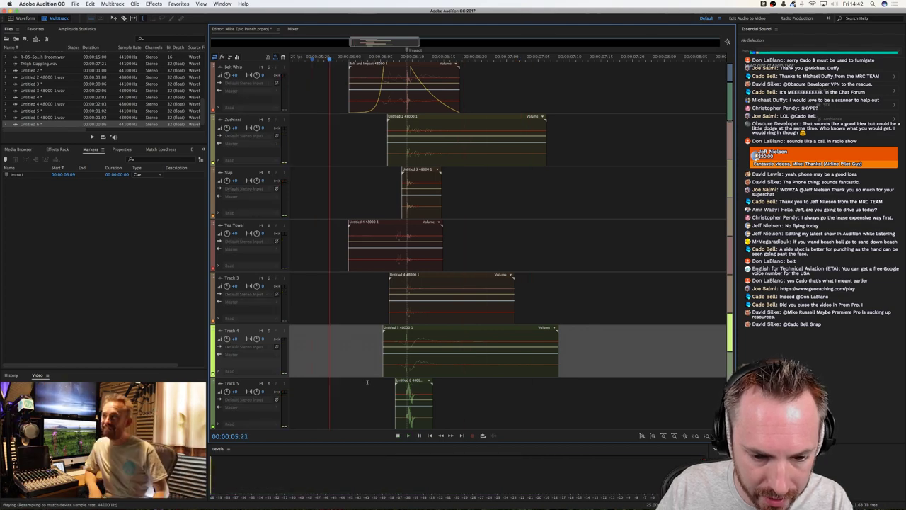
{"action": "key", "text": "space"}
{"action": "key", "text": "space"}
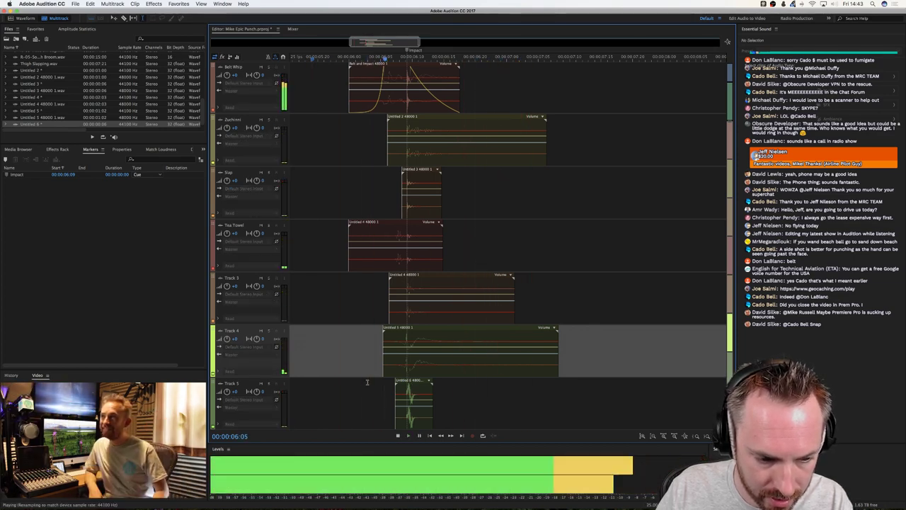
{"action": "key", "text": "space"}
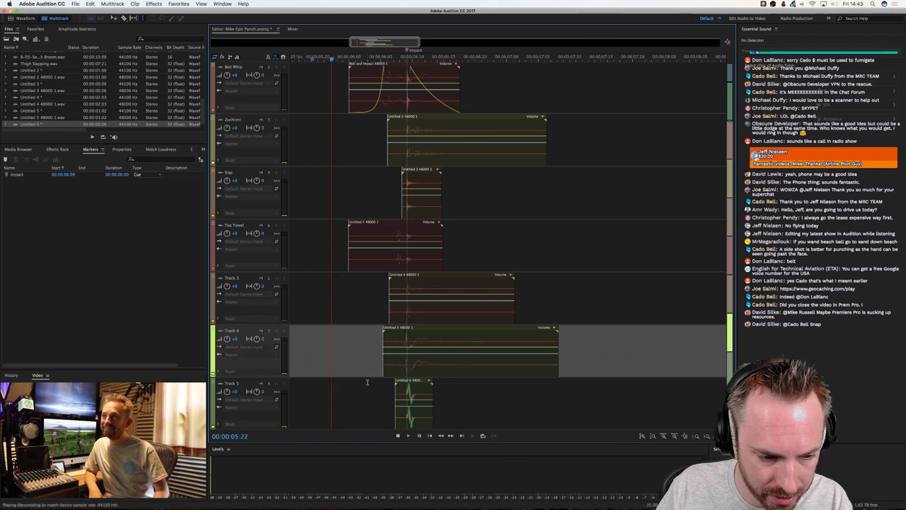
{"action": "key", "text": "space"}
{"action": "key", "text": "space"}
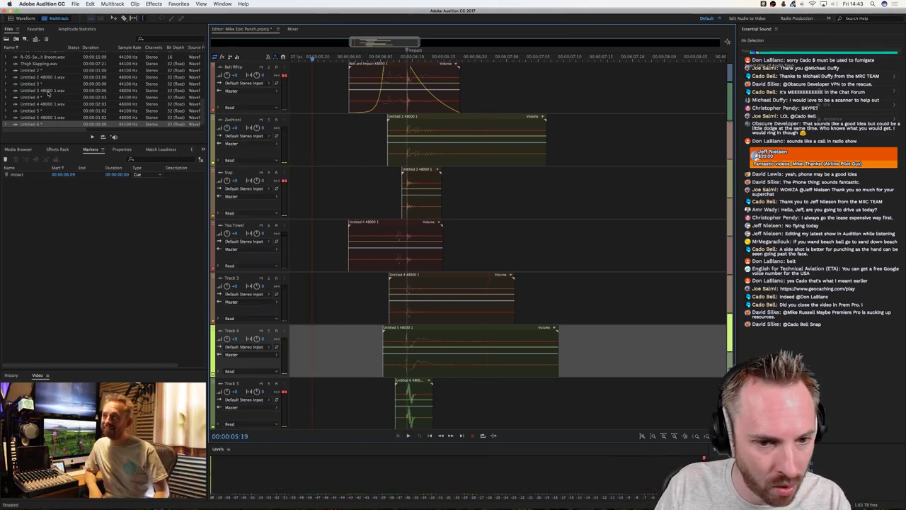
Find the ninja recording among the project files and open it for waveform editing.
{"action": "scroll", "coordinate": [48, 88], "scroll_direction": "down", "scroll_amount": 1}
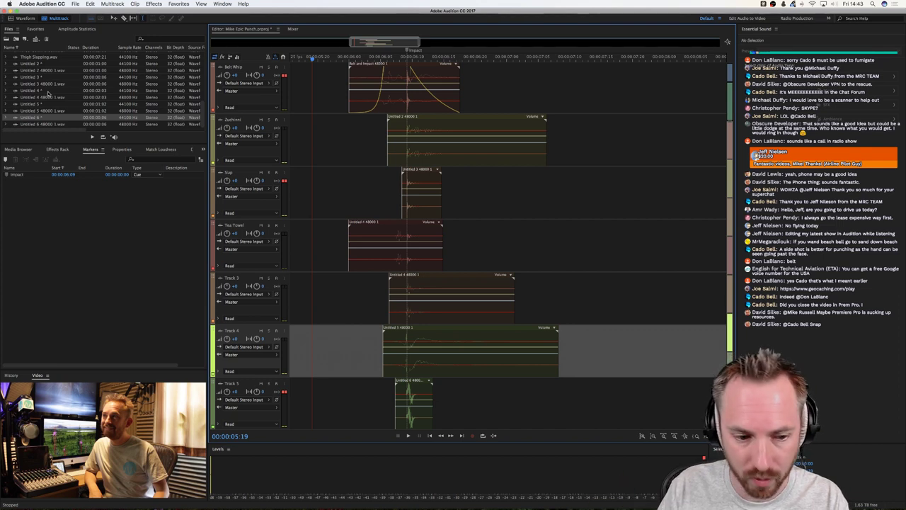
{"action": "scroll", "coordinate": [49, 92], "scroll_direction": "up", "scroll_amount": 3}
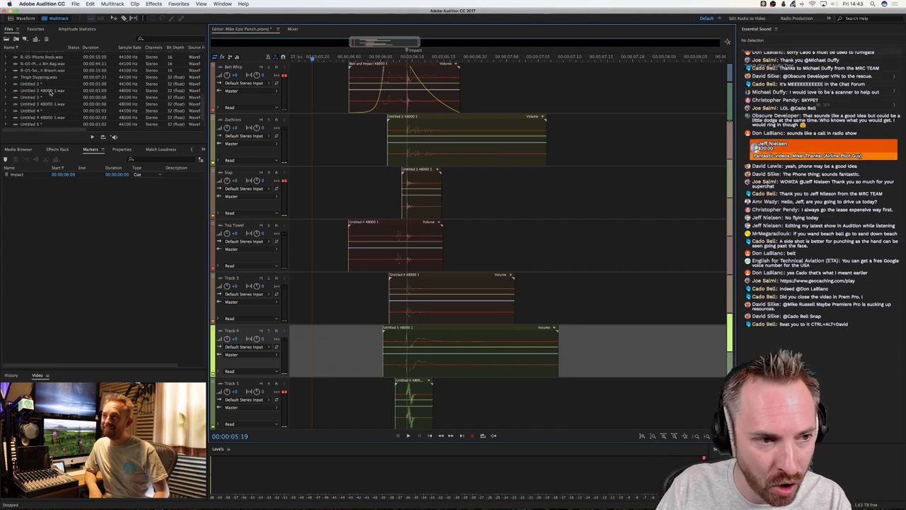
{"action": "scroll", "coordinate": [49, 92], "scroll_direction": "up", "scroll_amount": 5}
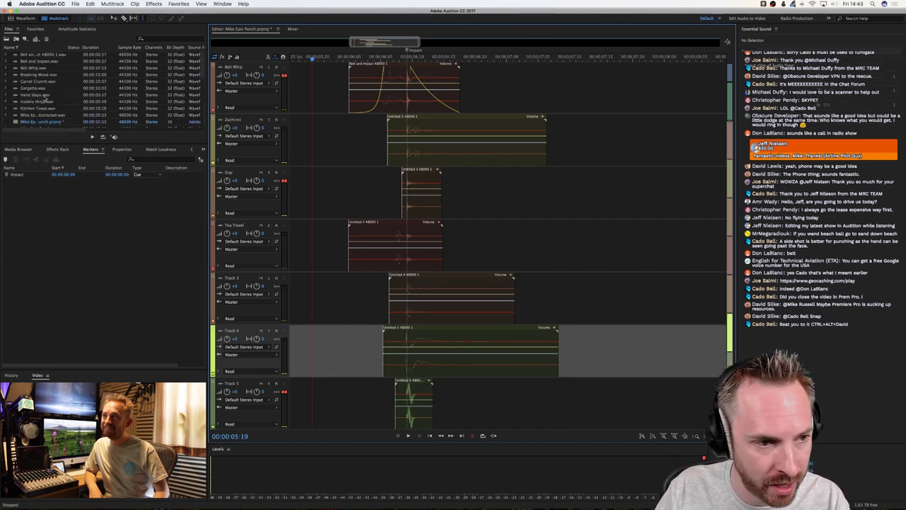
{"action": "double_click", "coordinate": [41, 102]}
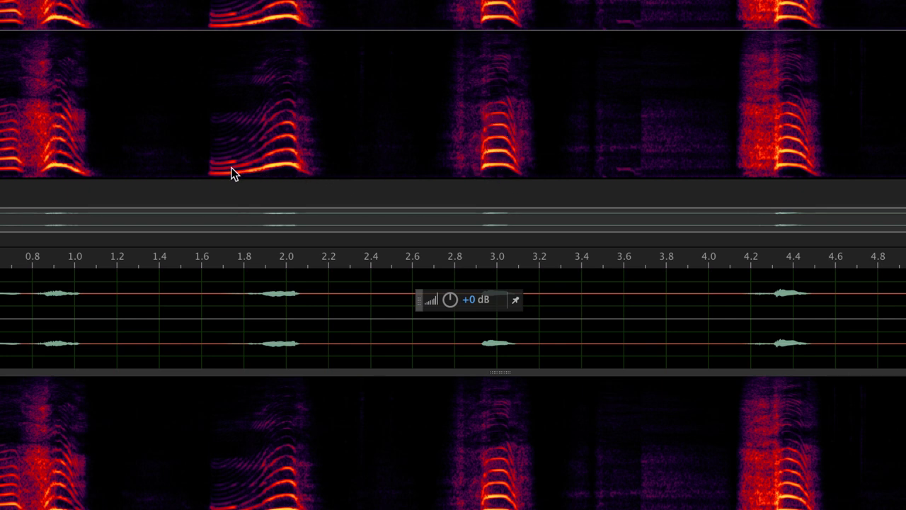
Play the shouts in the ninja recording that start at about 1.6, 2.8 and 4.1 seconds.
{"action": "left_click", "coordinate": [195, 135]}
{"action": "key", "text": "space"}
{"action": "key", "text": "space"}
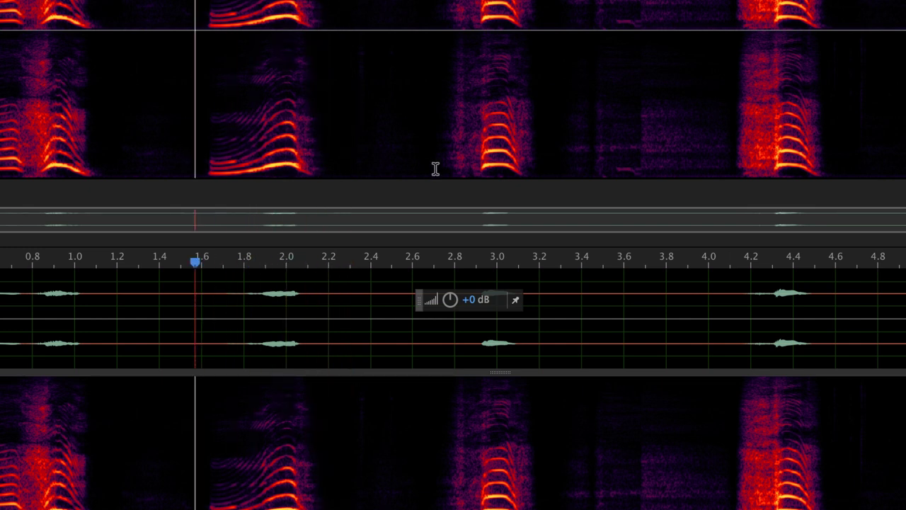
{"action": "left_click", "coordinate": [447, 141]}
{"action": "key", "text": "space"}
{"action": "key", "text": "space"}
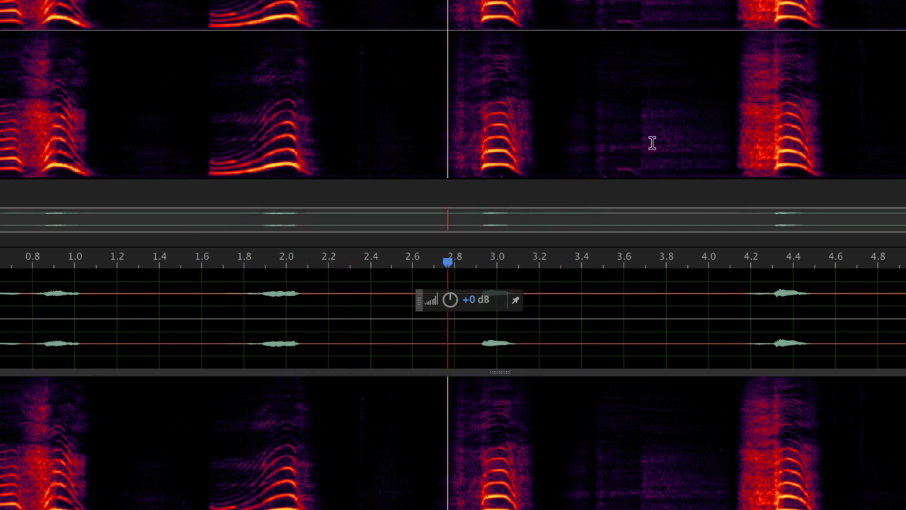
{"action": "left_click", "coordinate": [691, 127]}
{"action": "key", "text": "space"}
{"action": "key", "text": "space"}
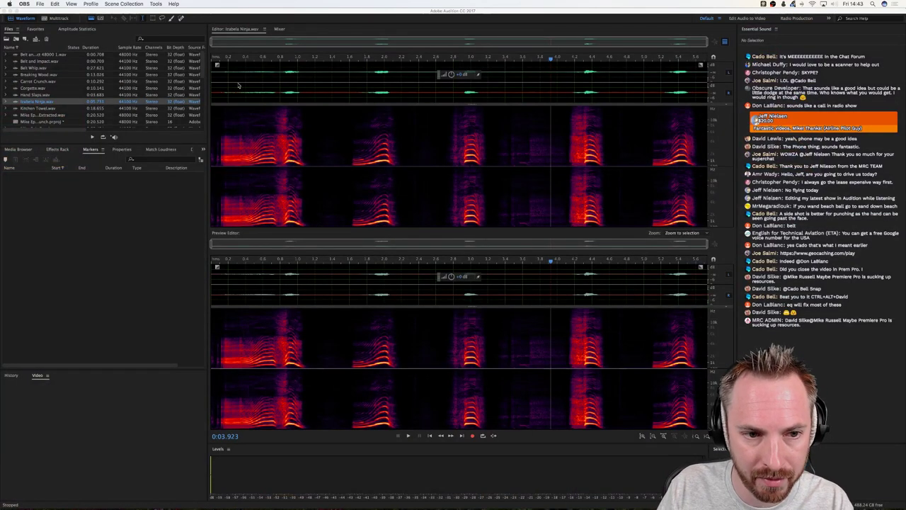
Open the Single-band Compressor for the ninja recording and preview it from about 0:03.923.
{"action": "key", "text": "super+Tab"}
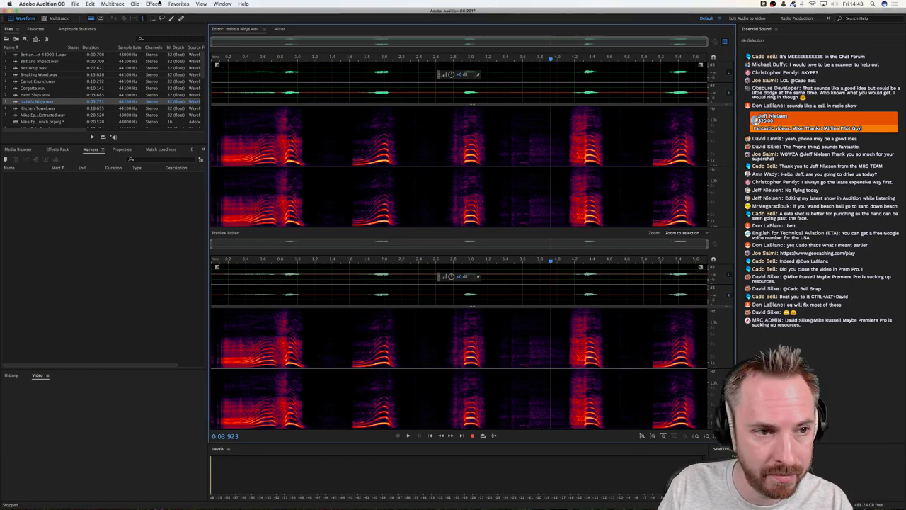
{"action": "left_click", "coordinate": [155, 4]}
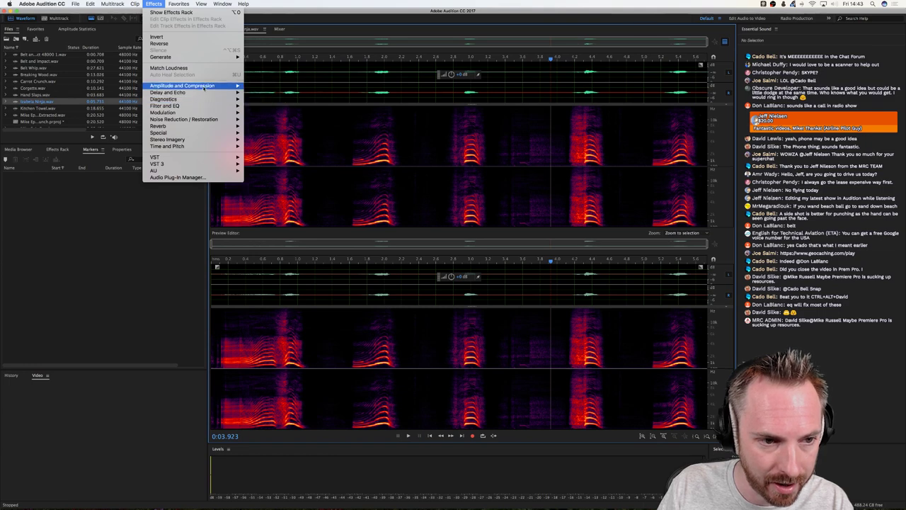
{"action": "mouse_move", "coordinate": [226, 86]}
{"action": "left_click", "coordinate": [272, 145]}
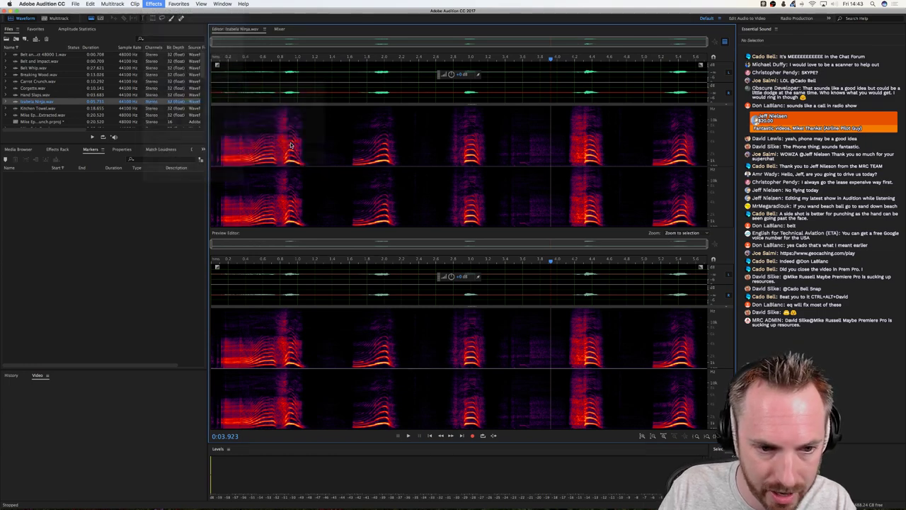
{"action": "key", "text": "space"}
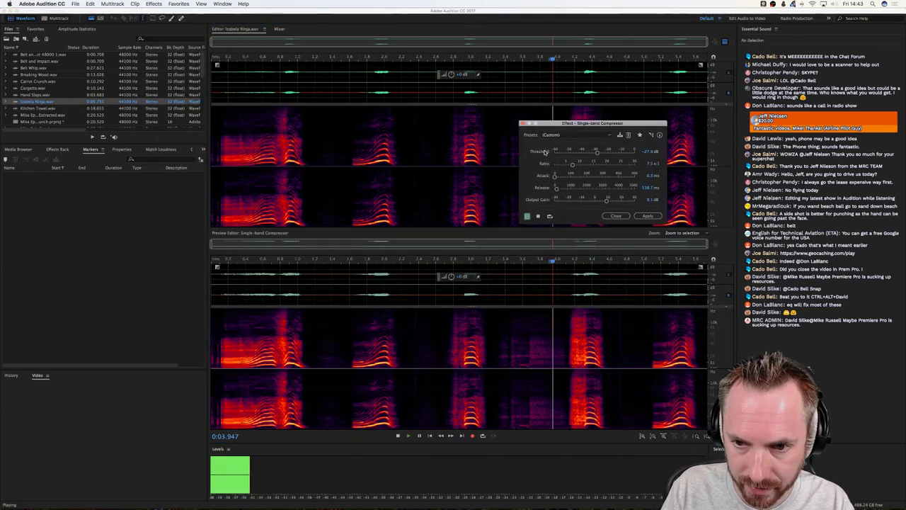
{"action": "left_click", "coordinate": [645, 216]}
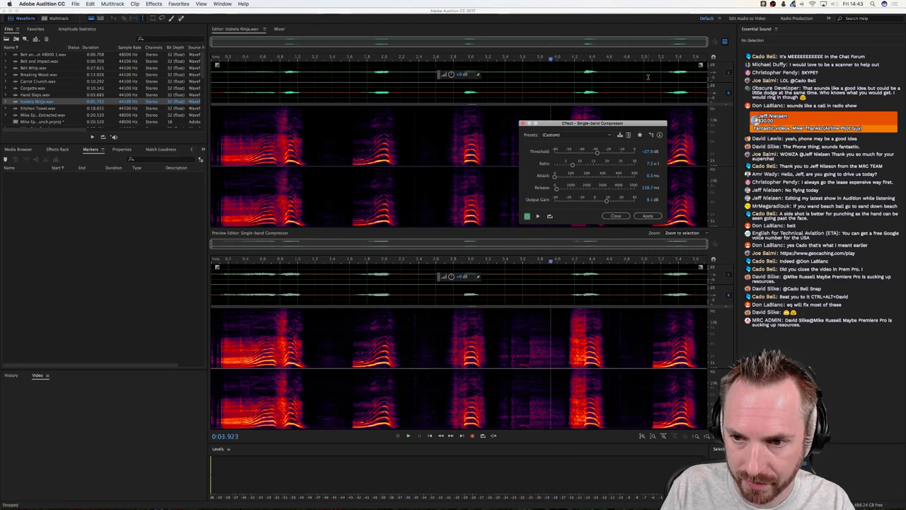
Preview several ninja shouts through the Single-band Compressor and apply the effect to the whole recording.
{"action": "key", "text": "space"}
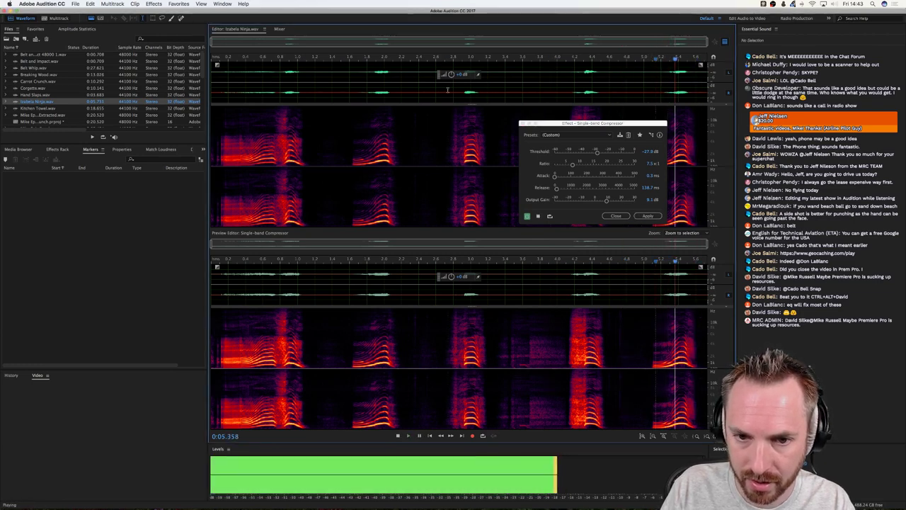
{"action": "key", "text": "space"}
{"action": "left_click", "coordinate": [354, 87]}
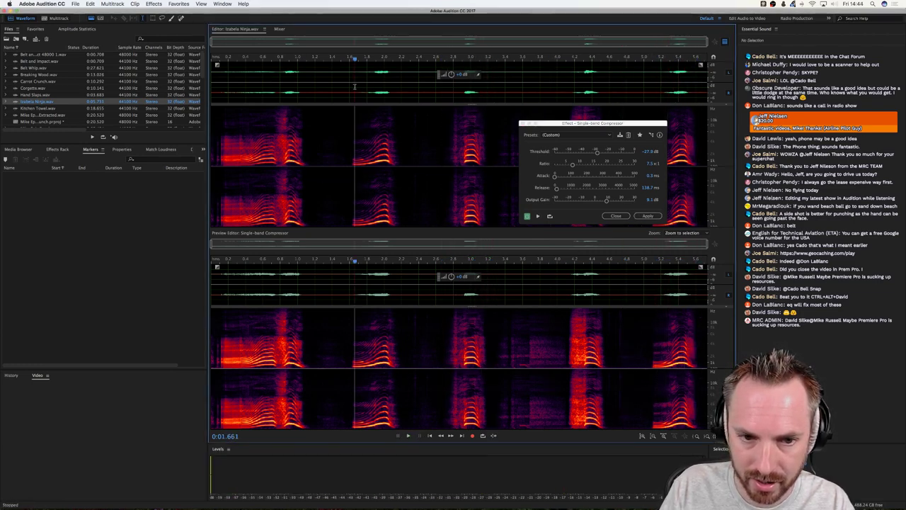
{"action": "key", "text": "space"}
{"action": "left_click", "coordinate": [231, 83]}
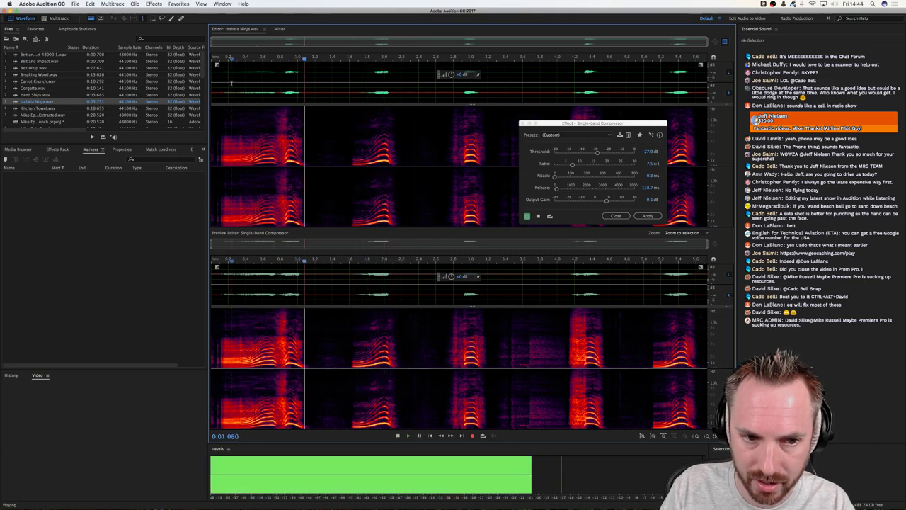
{"action": "left_click", "coordinate": [220, 83]}
{"action": "key", "text": "space"}
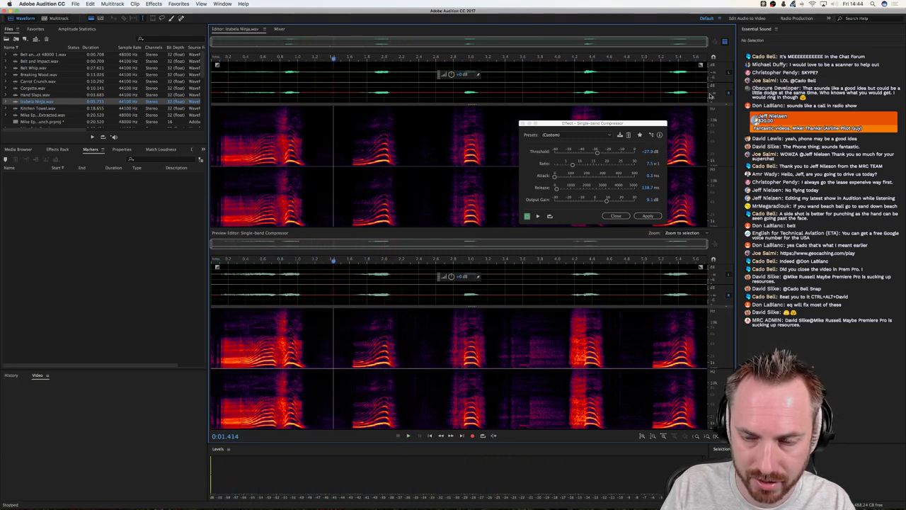
{"action": "left_click", "coordinate": [640, 216]}
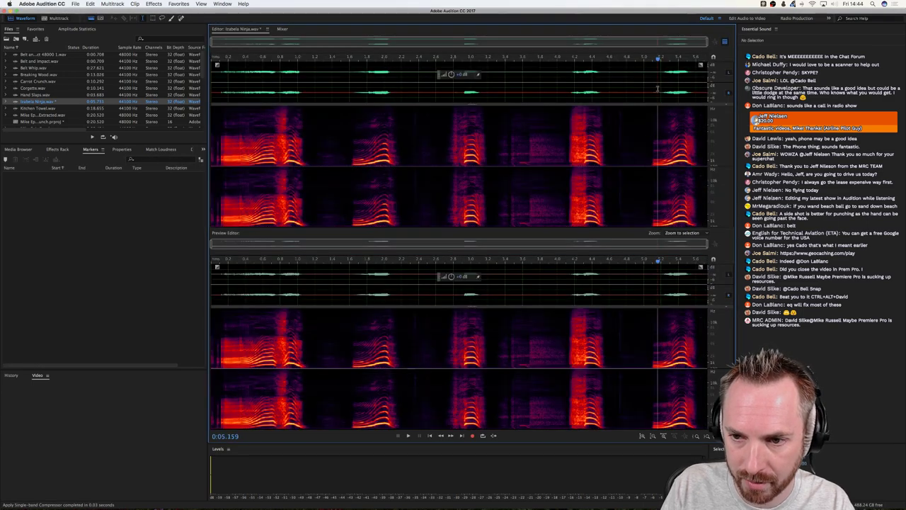
Play the last shout of the compressed ninja recording twice, starting from about 0:05.
{"action": "left_click", "coordinate": [649, 90]}
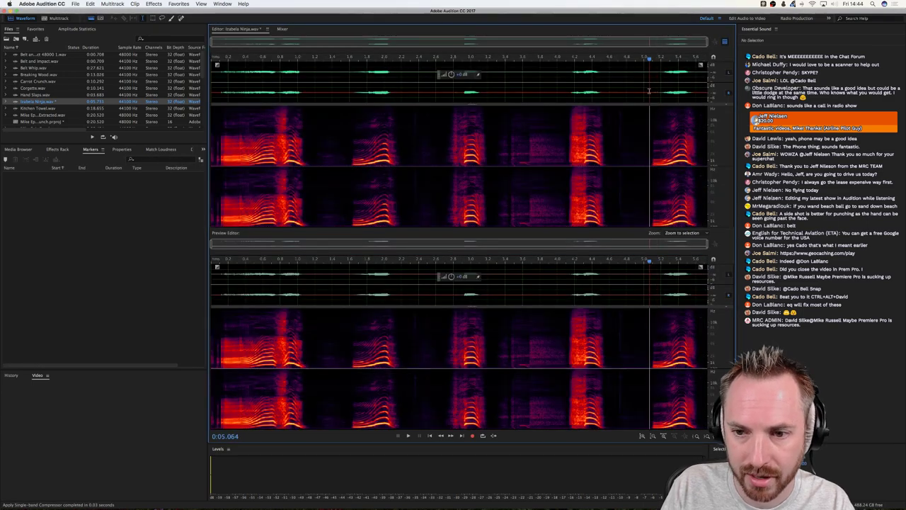
{"action": "key", "text": "space"}
{"action": "key", "text": "space"}
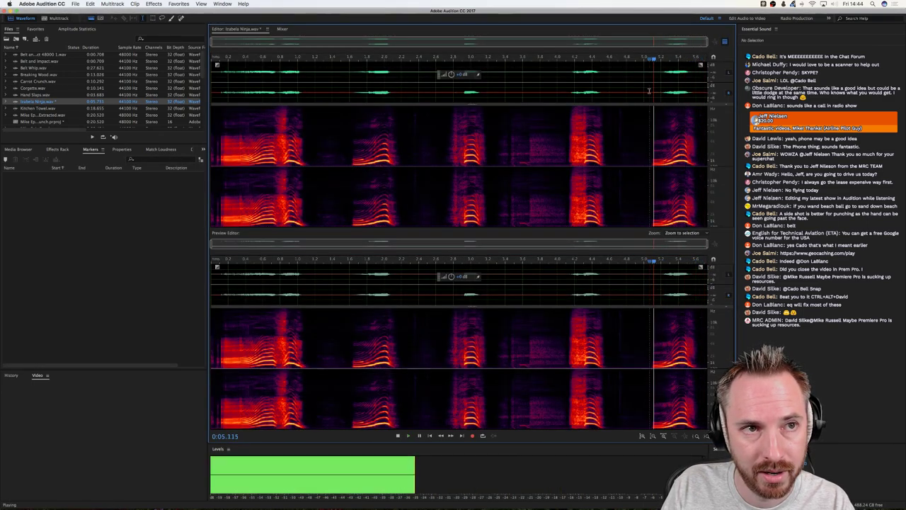
{"action": "left_click", "coordinate": [640, 95]}
{"action": "key", "text": "space"}
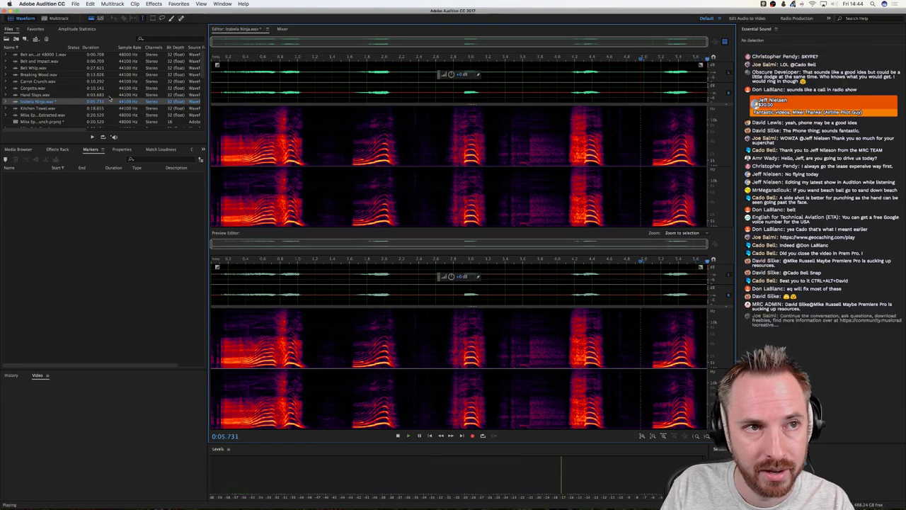
{"action": "key", "text": "space"}
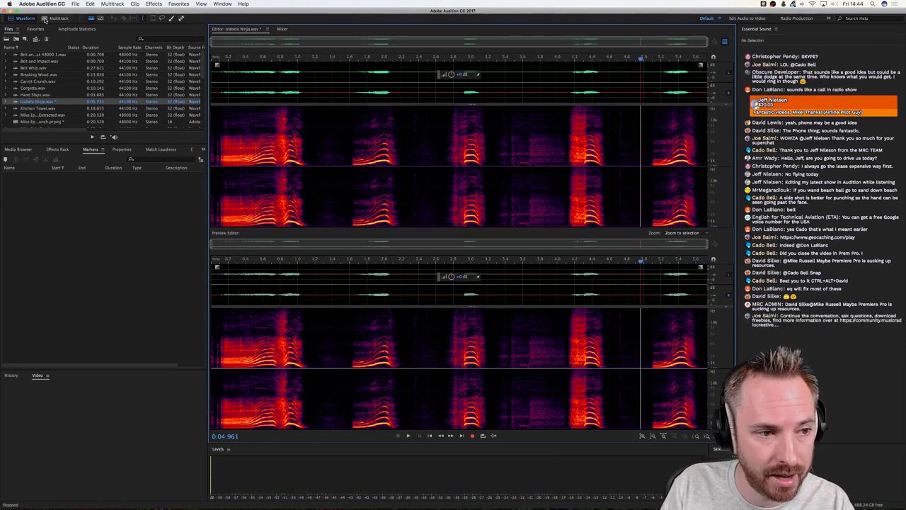
Return to the multitrack session and place the ninja recording on the Tea Towel track after its existing clip.
{"action": "left_click", "coordinate": [45, 19]}
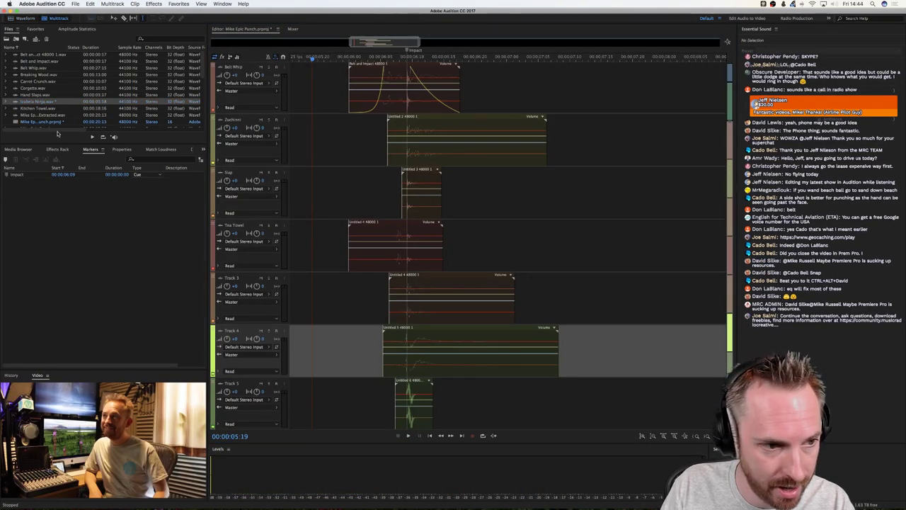
{"action": "left_click_drag", "start_coordinate": [47, 103], "coordinate": [478, 258]}
{"action": "scroll", "coordinate": [478, 258], "scroll_direction": "right", "scroll_amount": 2}
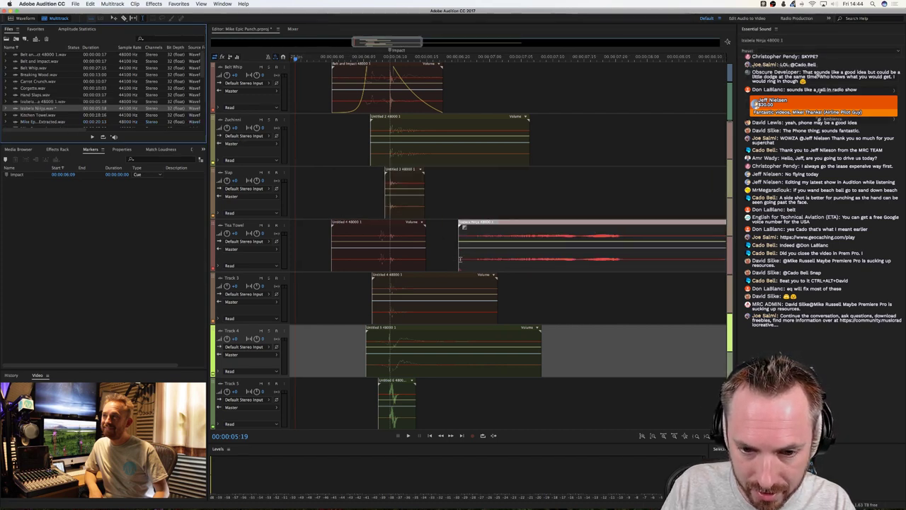
Cut the ninja clip down to its last shout and move that piece below the other layers, ahead of the Impact marker.
{"action": "left_click", "coordinate": [461, 260]}
{"action": "scroll", "coordinate": [489, 46], "scroll_direction": "down", "scroll_amount": 5}
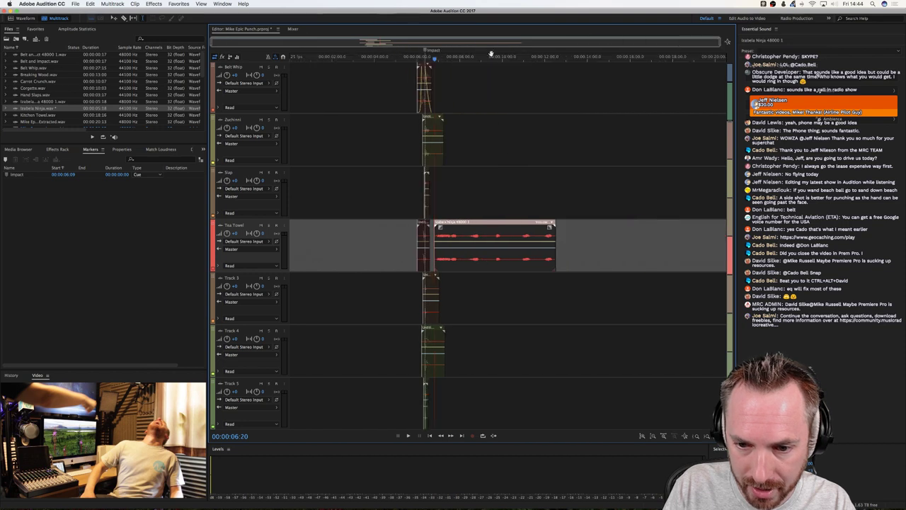
{"action": "left_click_drag", "start_coordinate": [537, 230], "coordinate": [488, 230]}
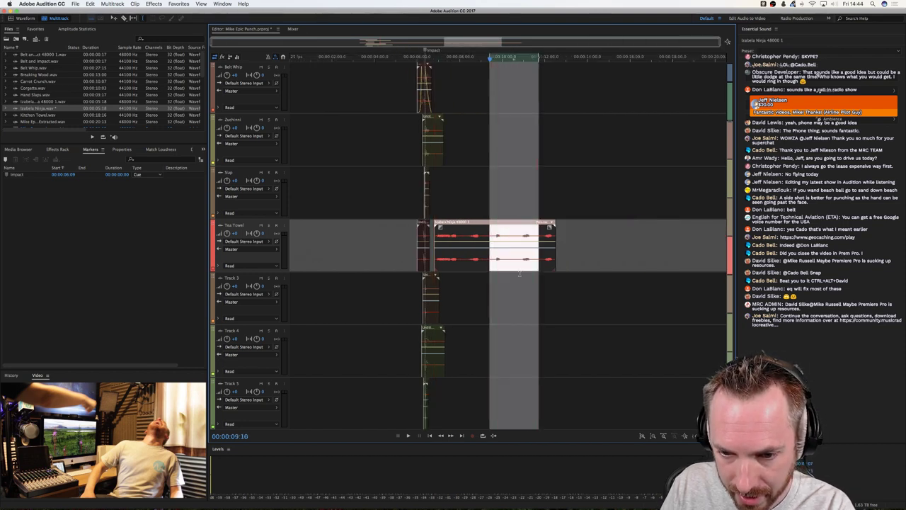
{"action": "key", "text": "Delete"}
{"action": "left_click_drag", "start_coordinate": [548, 251], "coordinate": [411, 405]}
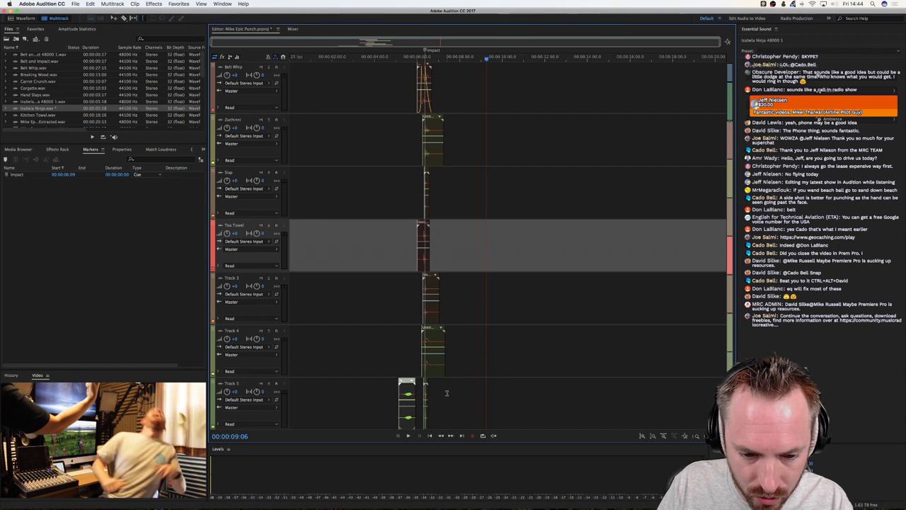
Play the mix and shift the shout on Track 6 so that its clip ends at the Impact marker.
{"action": "left_click", "coordinate": [392, 353]}
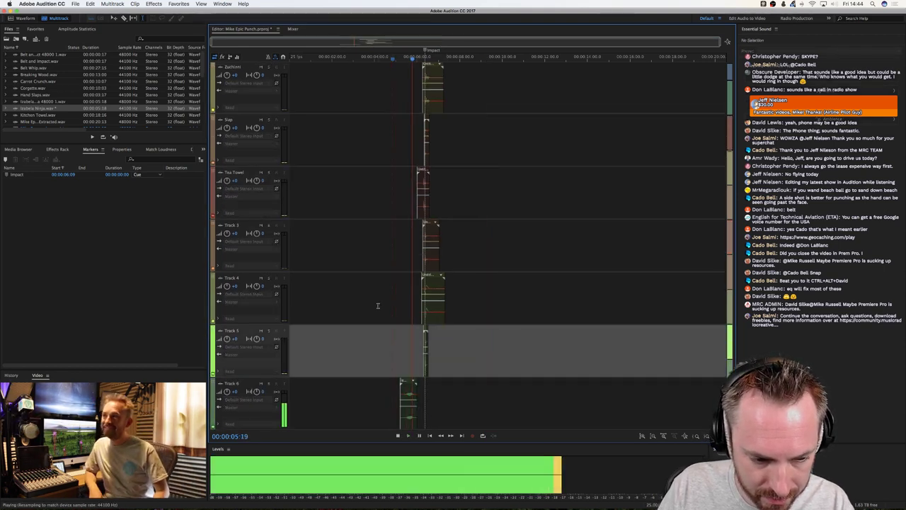
{"action": "key", "text": "space"}
{"action": "left_click_drag", "start_coordinate": [410, 384], "coordinate": [418, 393]}
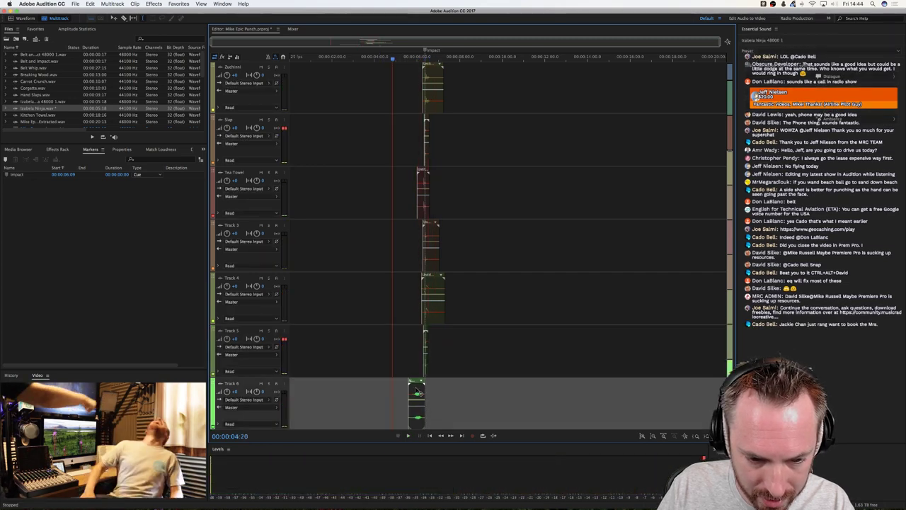
{"action": "key", "text": "ctrl+z"}
{"action": "key", "text": "space"}
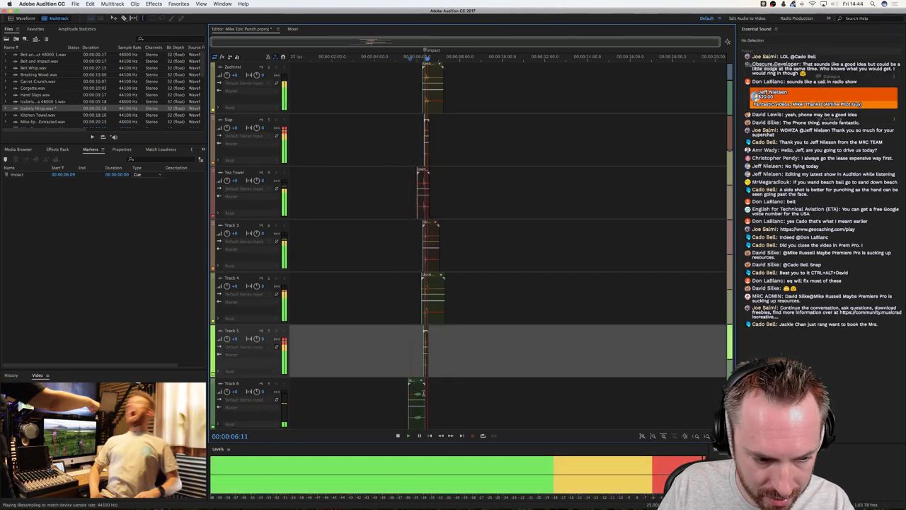
Nudge the Track 6 shout slightly later so it overlaps the Impact marker, replaying the mix after each shift.
{"action": "left_click_drag", "start_coordinate": [417, 394], "coordinate": [421, 393]}
{"action": "key", "text": "space"}
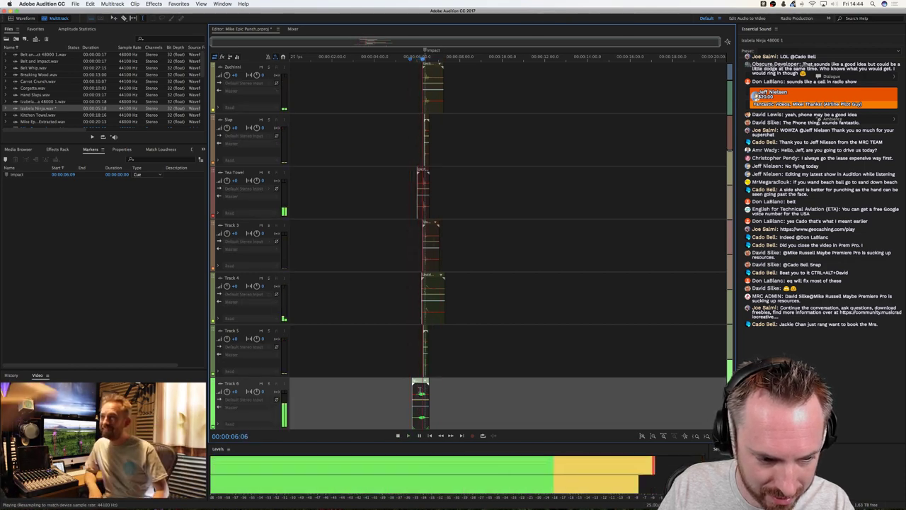
{"action": "key", "text": "space"}
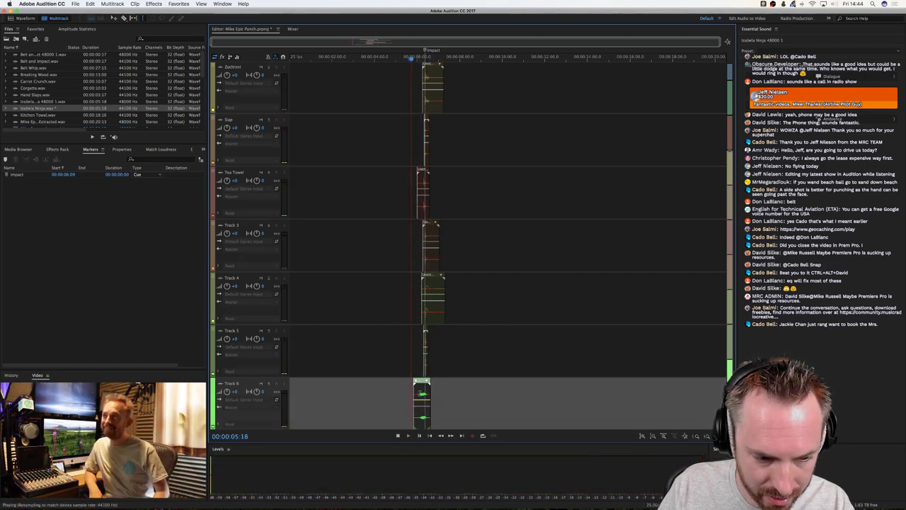
{"action": "key", "text": "space"}
{"action": "key", "text": "space"}
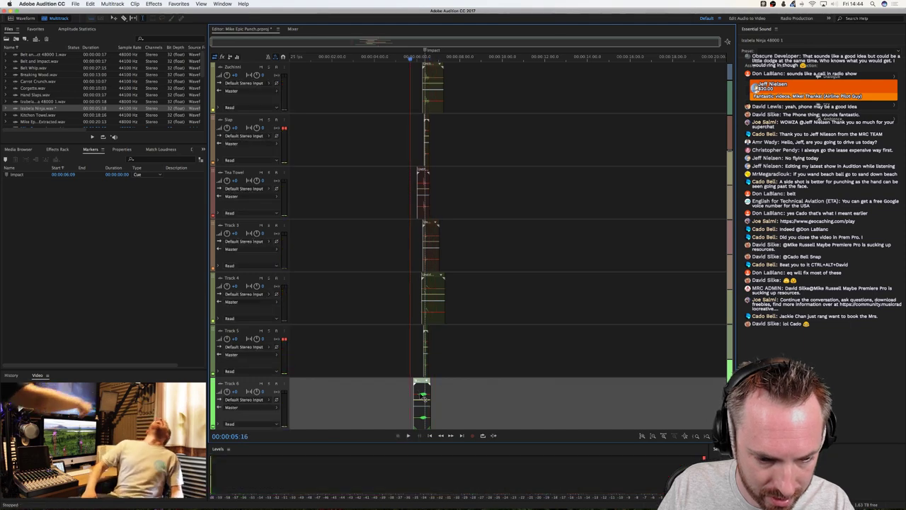
{"action": "key", "text": "space"}
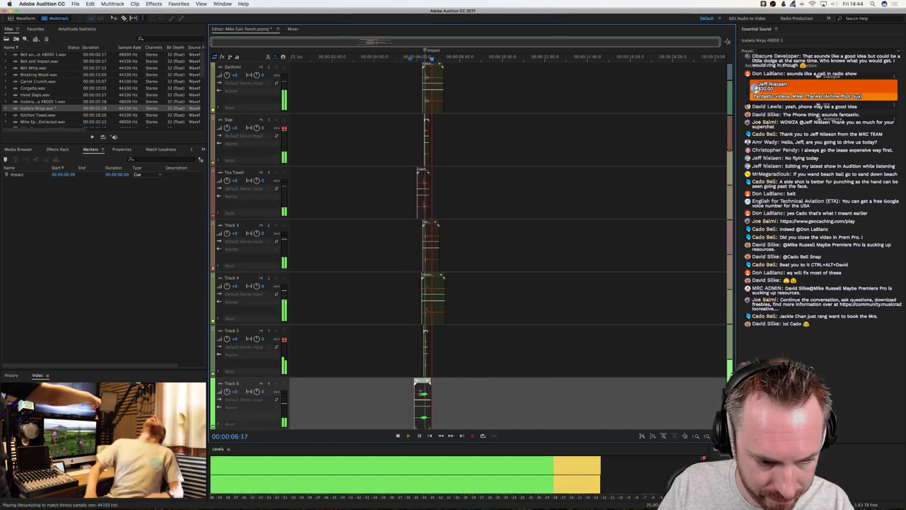
{"action": "key", "text": "space"}
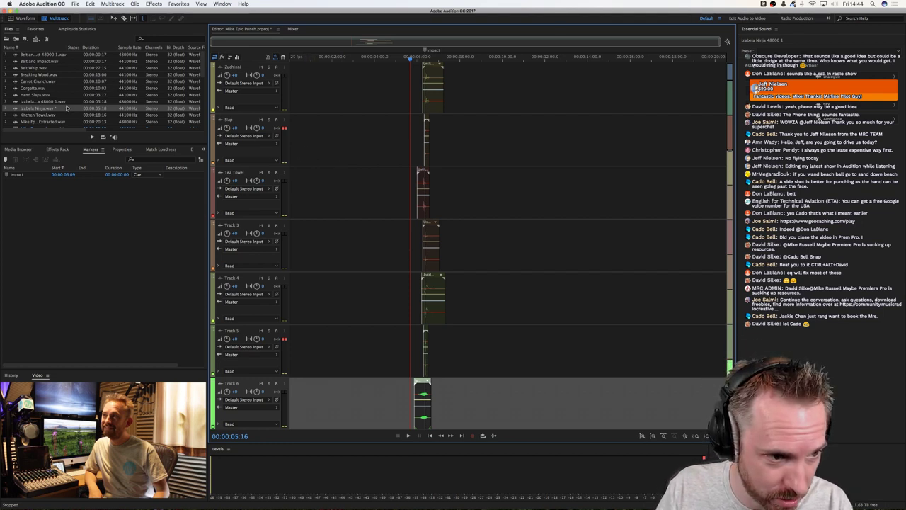
{"action": "scroll", "coordinate": [66, 108], "scroll_direction": "down", "scroll_amount": 3}
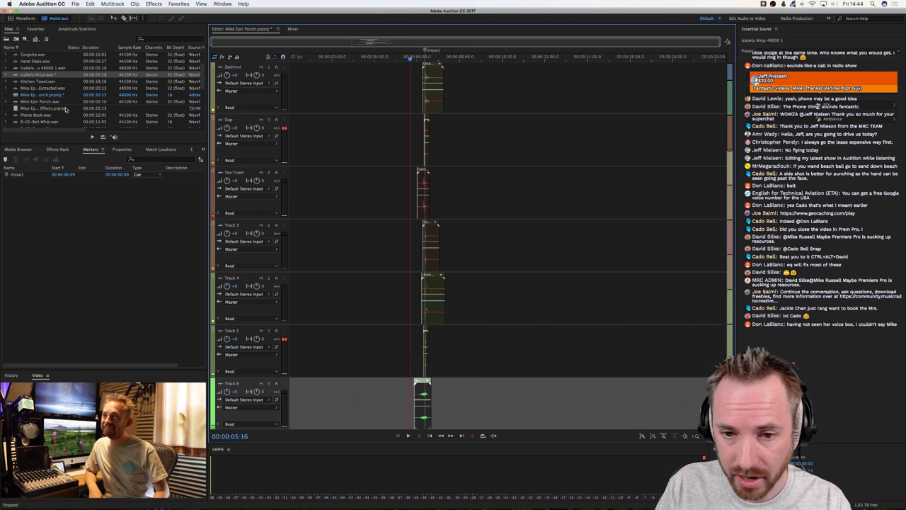
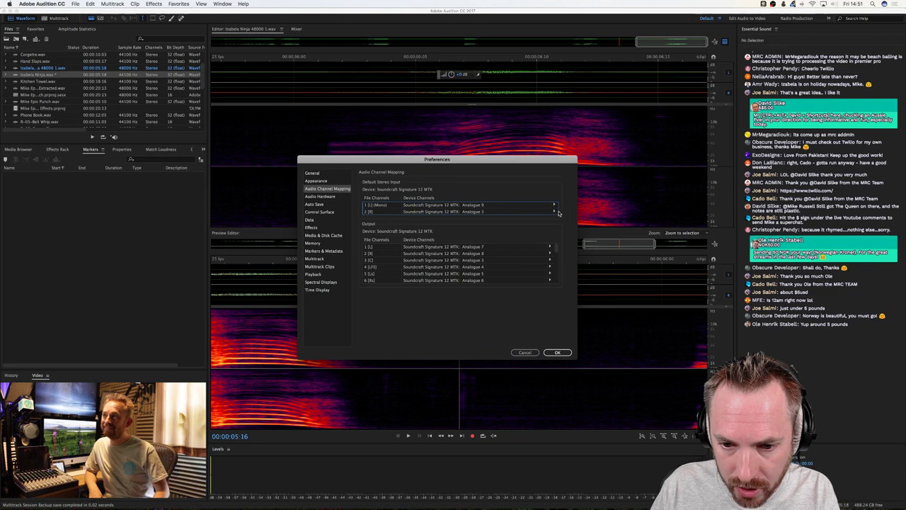
Map the right channel of the default stereo input to Soundcraft Signature 12 MTK: Analogue 10 and save the preferences.
{"action": "left_click", "coordinate": [556, 212]}
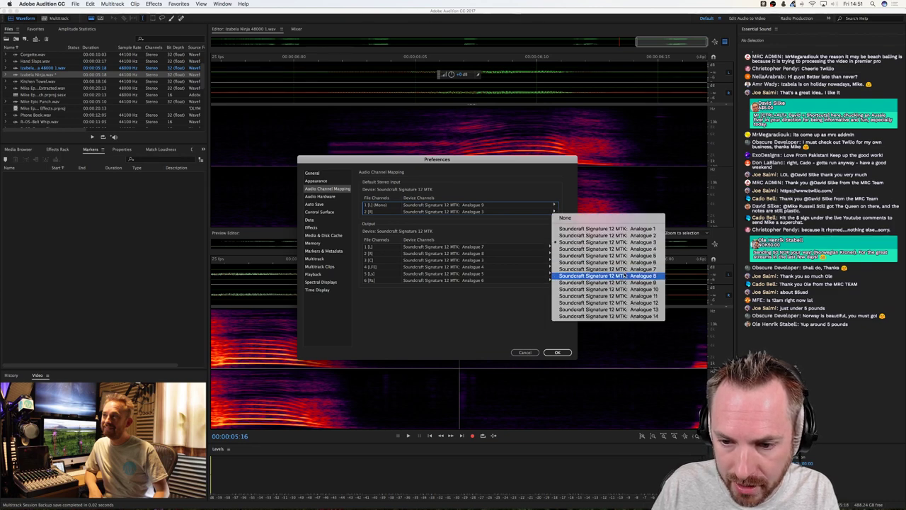
{"action": "left_click", "coordinate": [626, 289]}
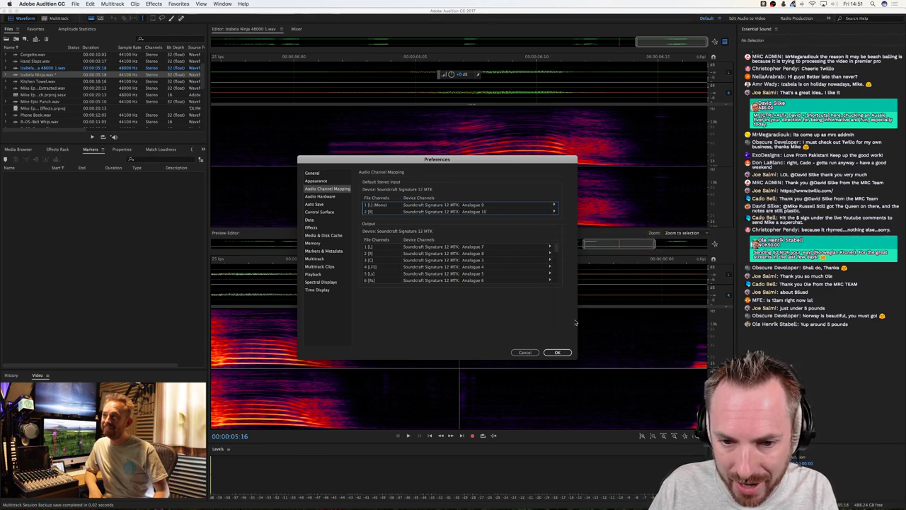
{"action": "left_click", "coordinate": [557, 352]}
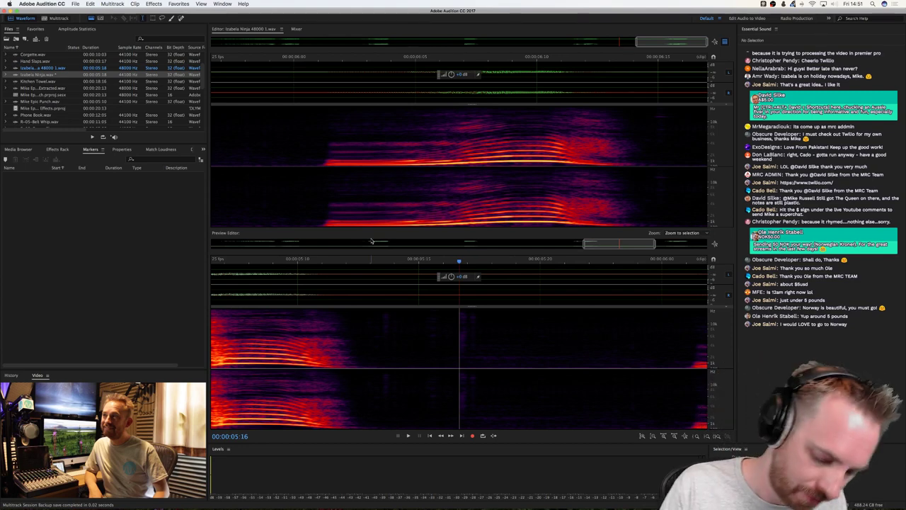
Create a new audio file with the default settings and start recording into it, closing the Preview Editor.
{"action": "key", "text": "super+shift+n"}
{"action": "key", "text": "Return"}
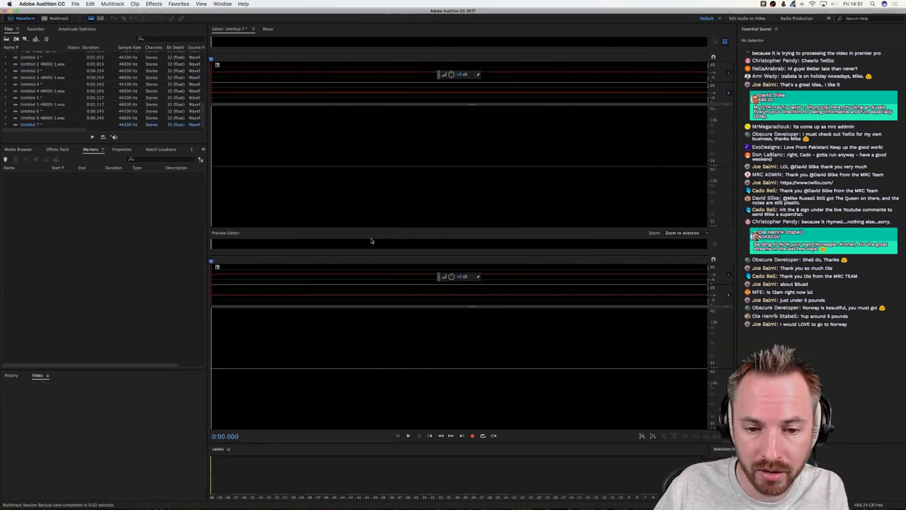
{"action": "left_click", "coordinate": [474, 435]}
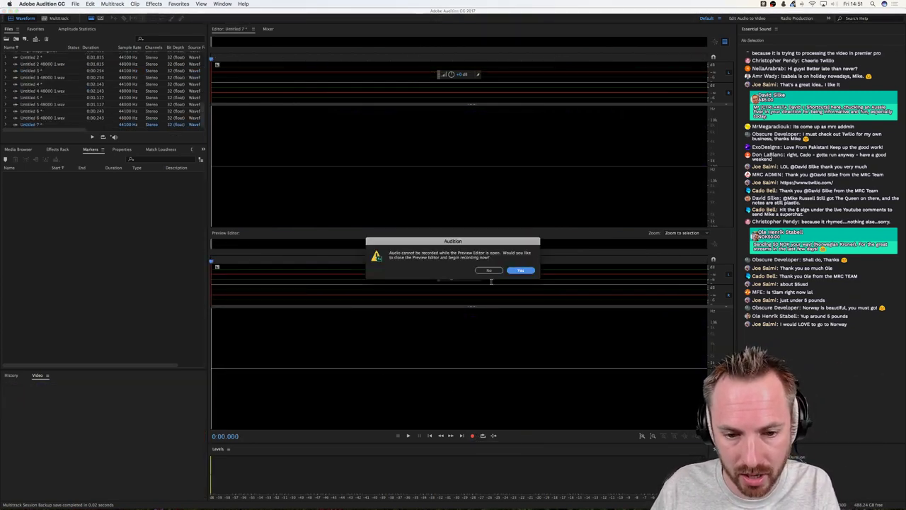
{"action": "left_click", "coordinate": [519, 269]}
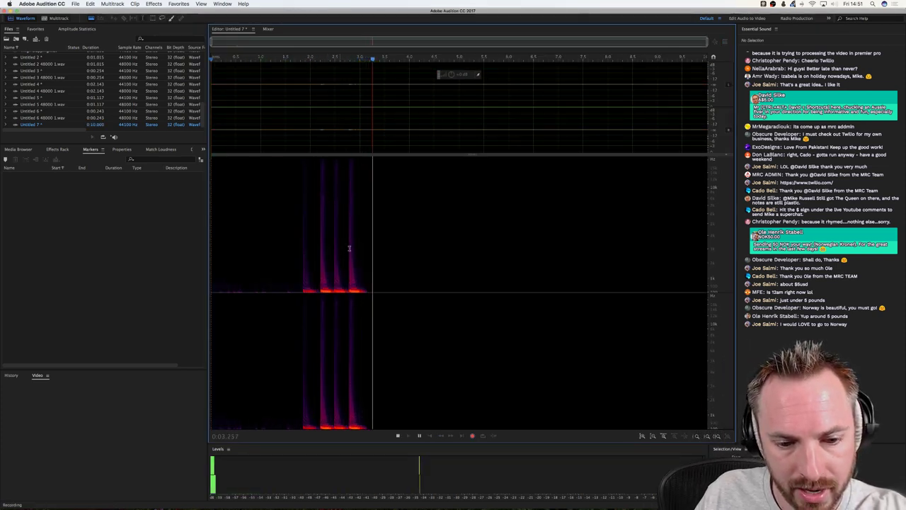
Switch to Logic Pro, move the Alchemy plug-in window to the middle of the workspace and show its Simple view.
{"action": "mouse_move", "coordinate": [510, 494]}
{"action": "left_click", "coordinate": [612, 494]}
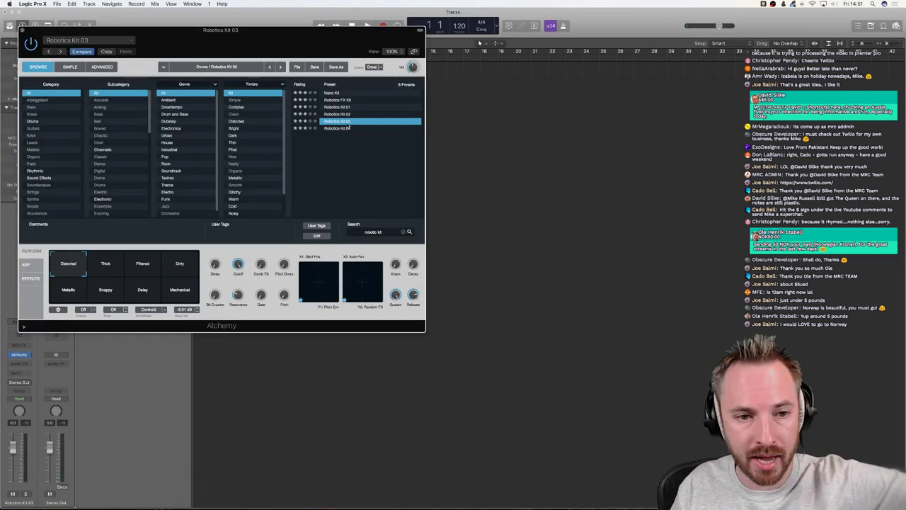
{"action": "left_click_drag", "start_coordinate": [260, 37], "coordinate": [466, 96]}
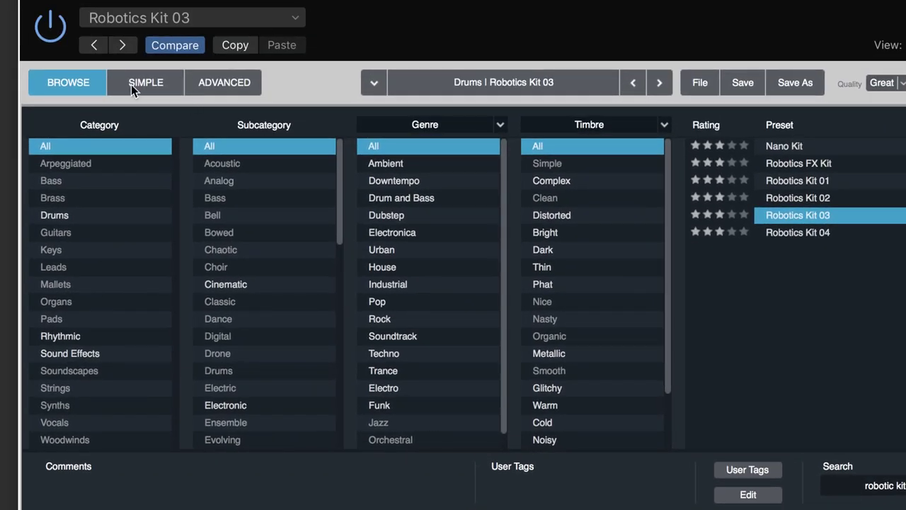
{"action": "left_click", "coordinate": [131, 85]}
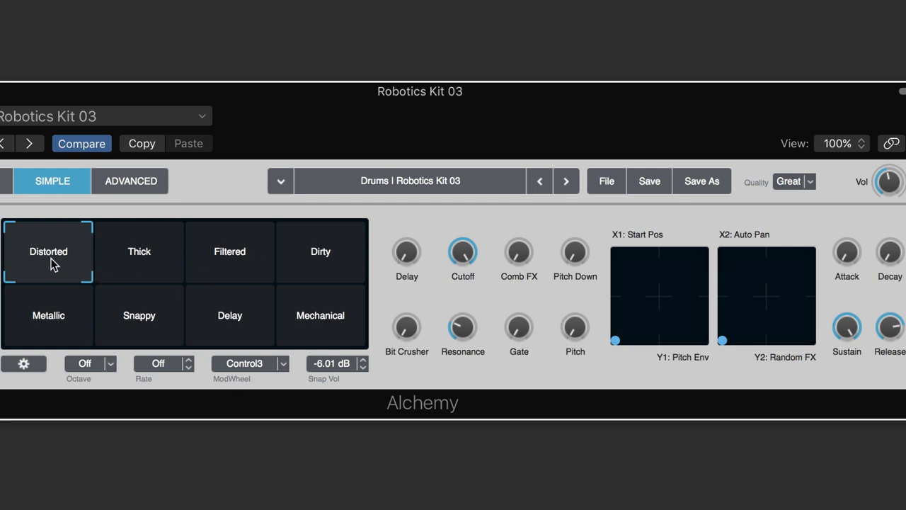
Morph Robotics Kit 03 through the Thick, Filtered, Dirty, Metallic, Snappy, Delay and Mechanical variations while its sounds are recorded.
{"action": "left_click", "coordinate": [106, 259]}
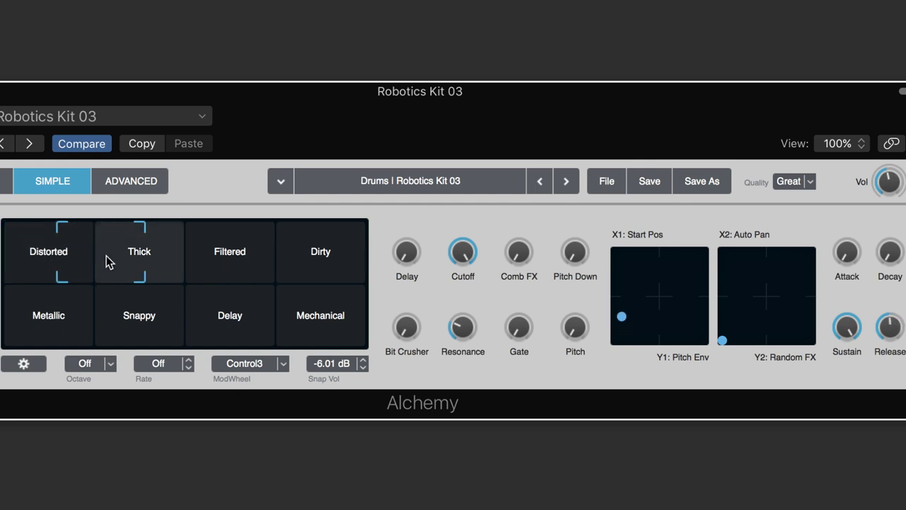
{"action": "left_click", "coordinate": [206, 260]}
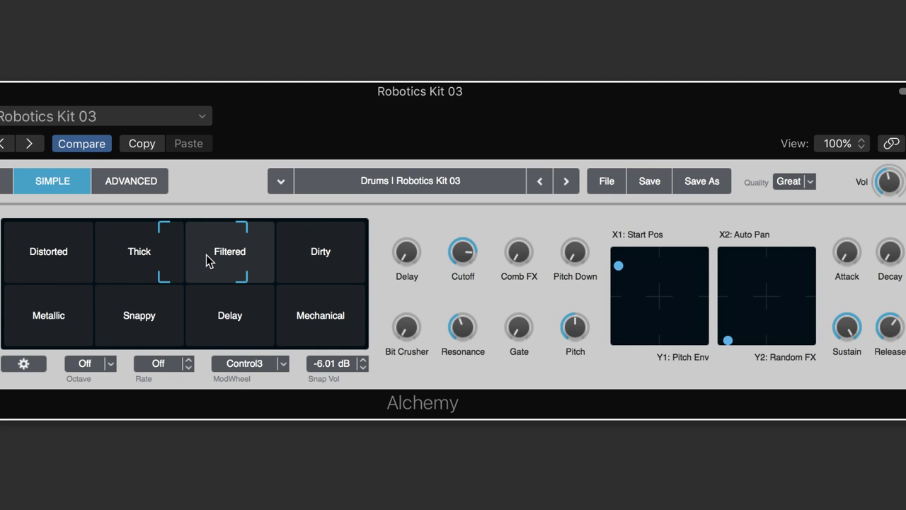
{"action": "left_click", "coordinate": [286, 258]}
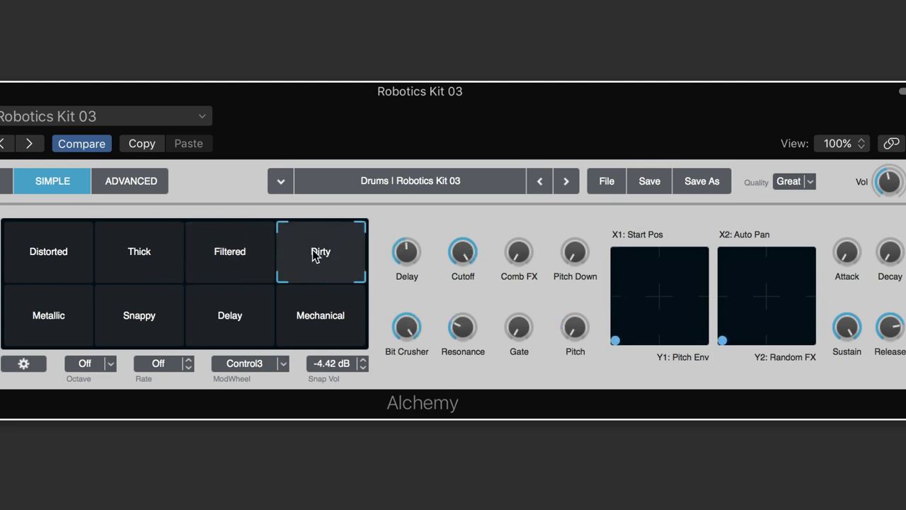
{"action": "left_click", "coordinate": [260, 256]}
{"action": "left_click", "coordinate": [158, 254]}
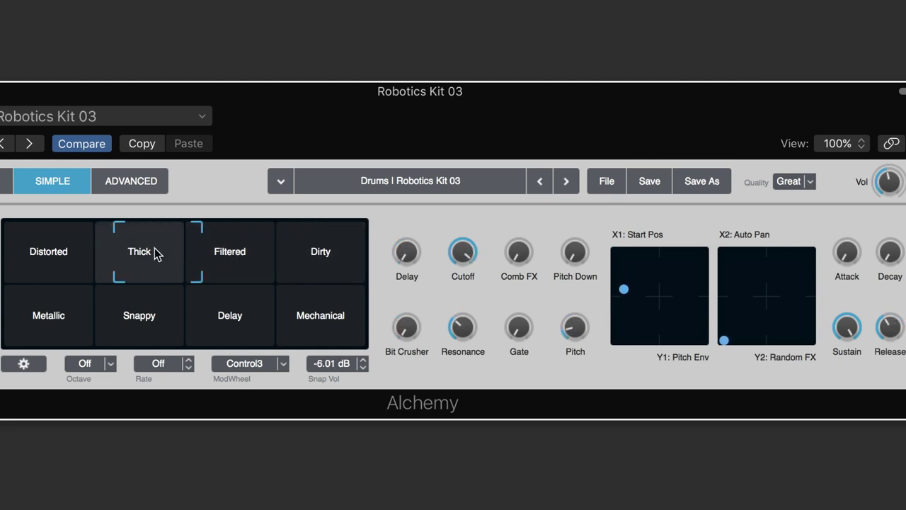
{"action": "left_click", "coordinate": [53, 334]}
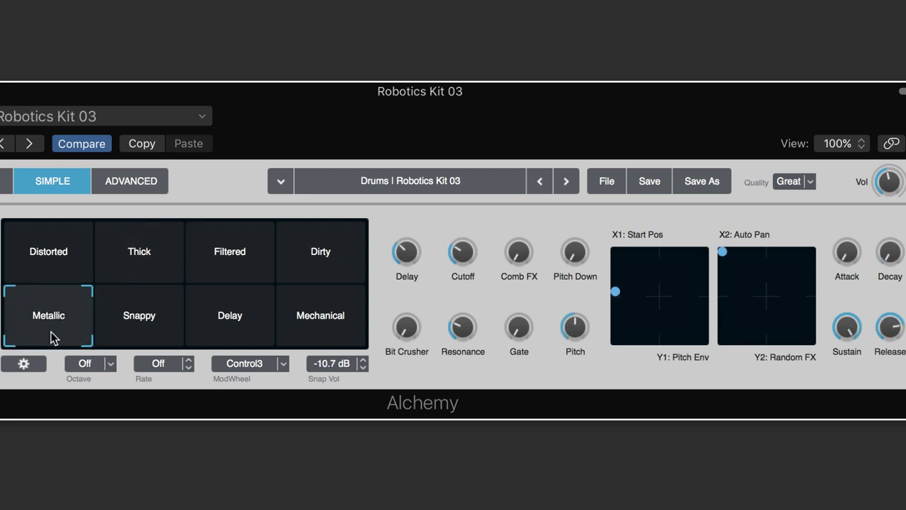
{"action": "left_click", "coordinate": [111, 339]}
{"action": "left_click", "coordinate": [227, 342]}
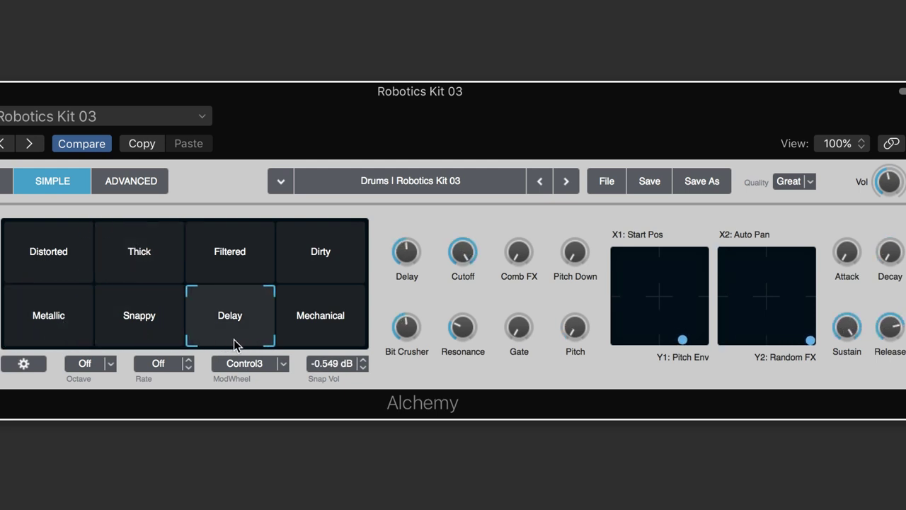
{"action": "left_click", "coordinate": [305, 342]}
Morph the kit between the Distorted, Thick and Filtered variations for more takes, and return Alchemy to its preset browser.
{"action": "left_click", "coordinate": [170, 253]}
{"action": "left_click", "coordinate": [71, 251]}
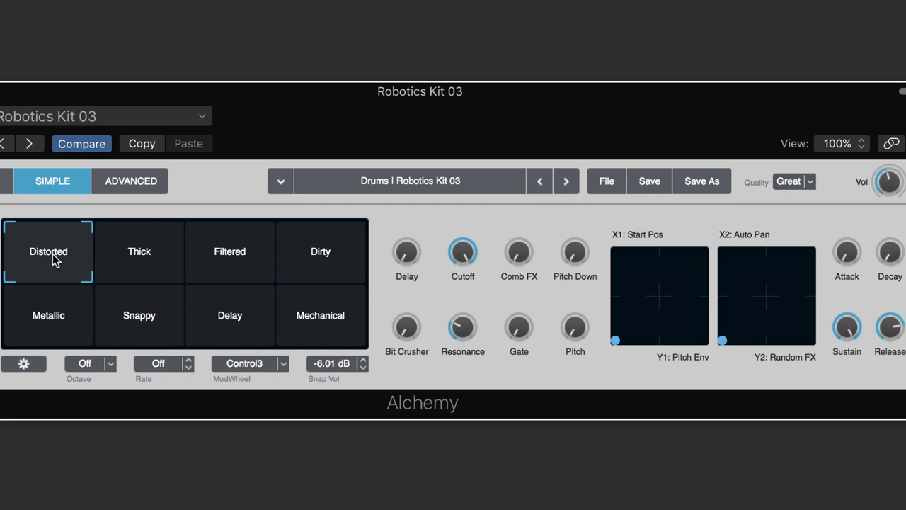
{"action": "left_click", "coordinate": [134, 253]}
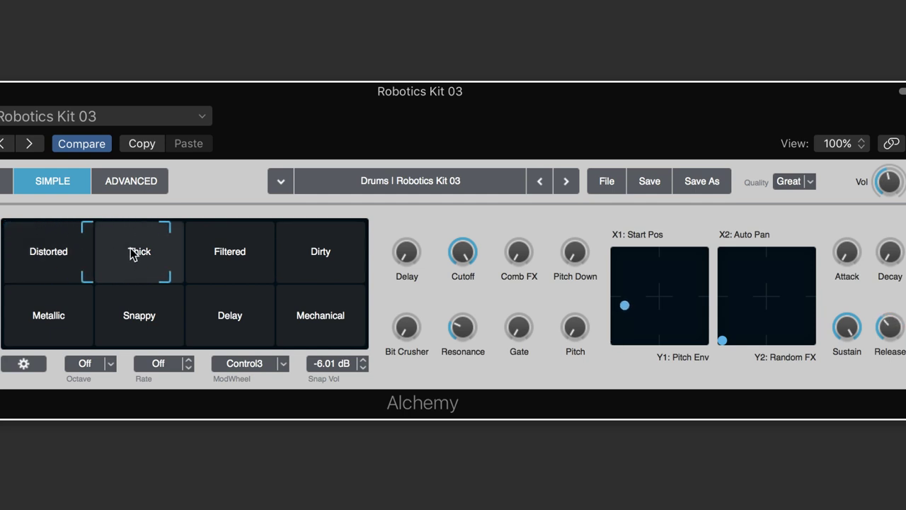
{"action": "left_click", "coordinate": [230, 252]}
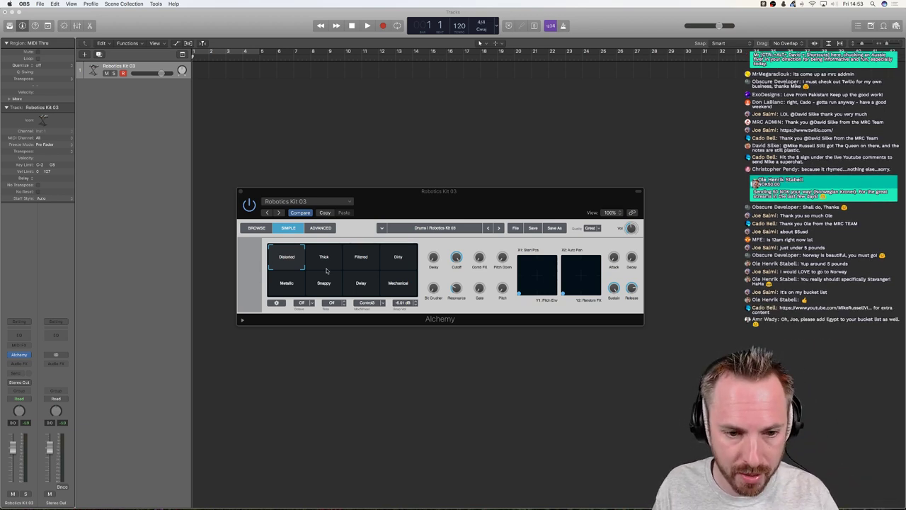
{"action": "left_click", "coordinate": [257, 228]}
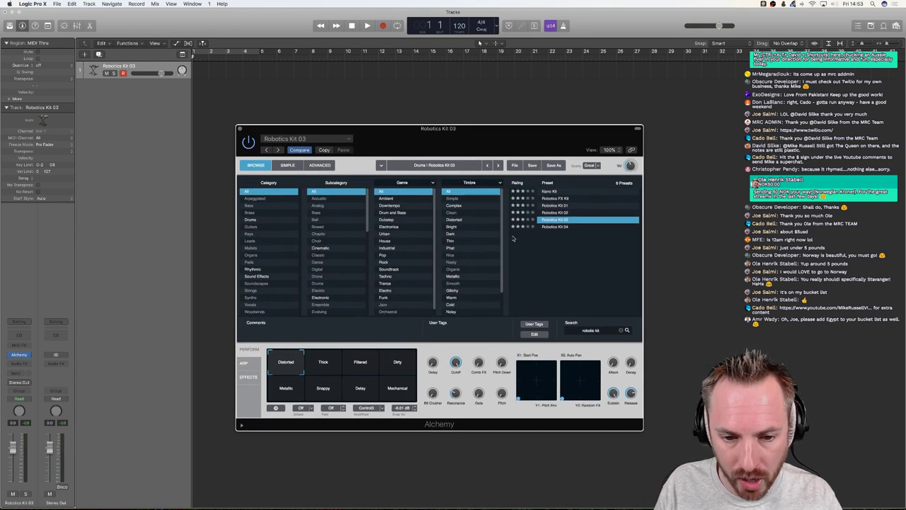
Switch back to Audition, stop the recording and normalize the whole file to -0.1 dB.
{"action": "left_click", "coordinate": [436, 494]}
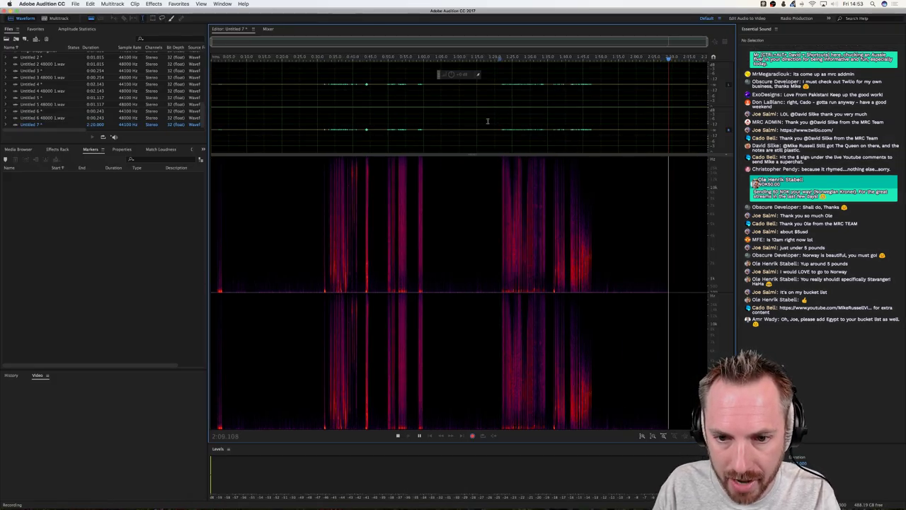
{"action": "key", "text": "space"}
{"action": "left_click", "coordinate": [179, 4]}
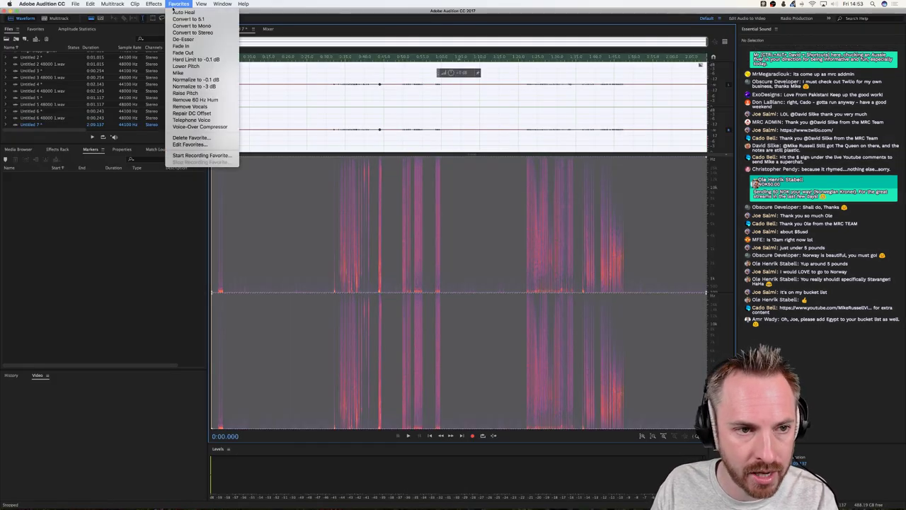
{"action": "left_click", "coordinate": [190, 79]}
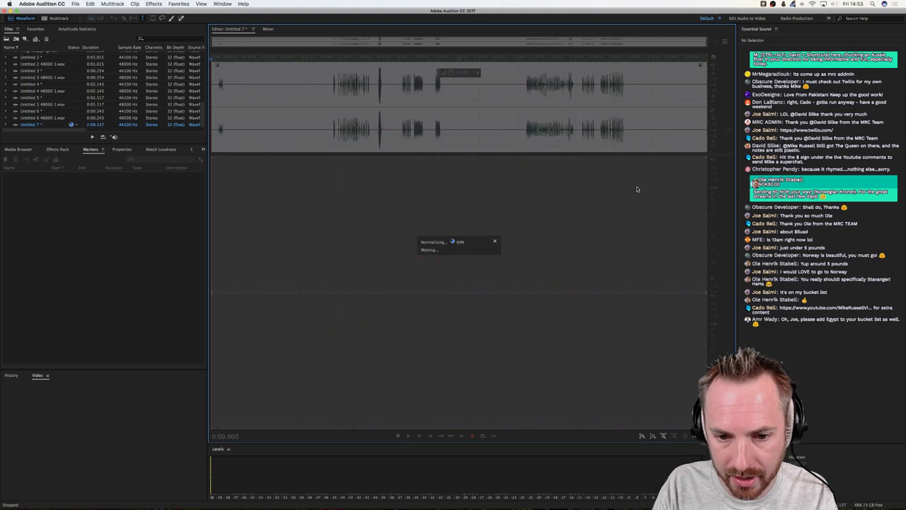
Play the recorded drum hits between about 1:28 and 1:47 to find one suited to the punch.
{"action": "key", "text": "space"}
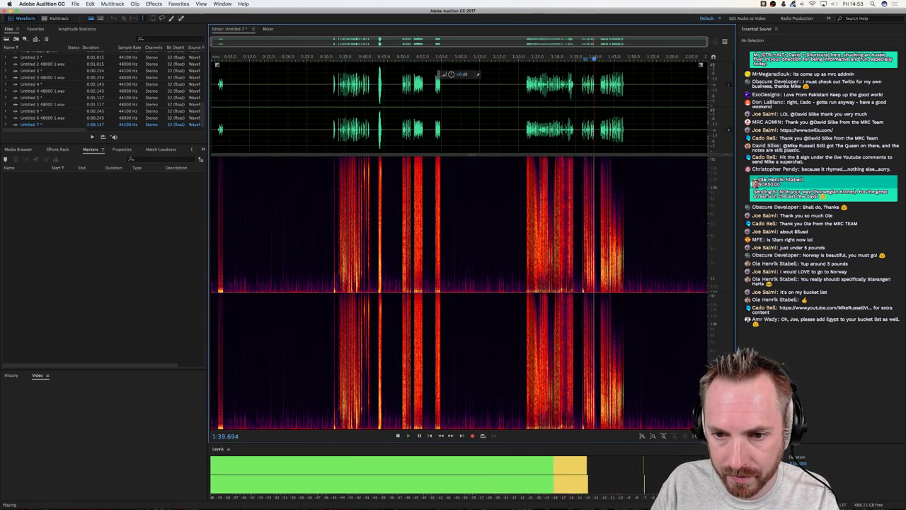
{"action": "key", "text": "space"}
{"action": "key", "text": "space"}
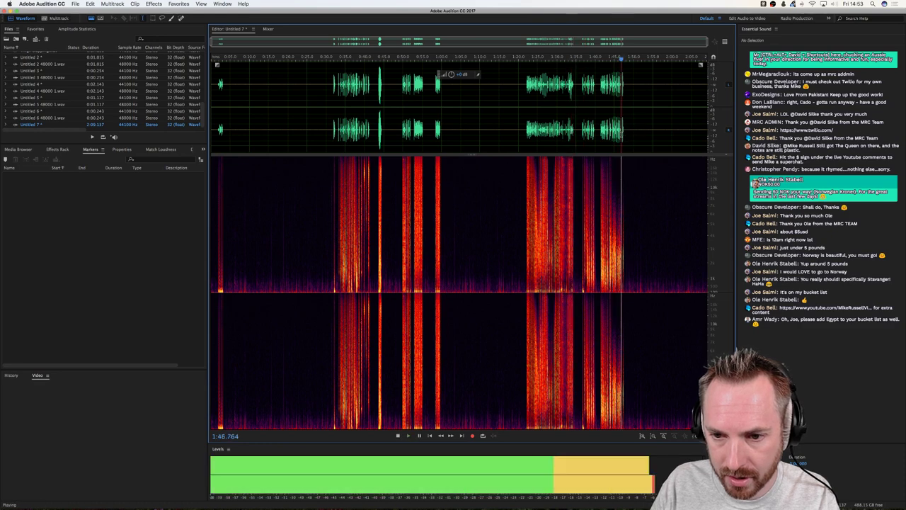
{"action": "key", "text": "space"}
{"action": "key", "text": "space"}
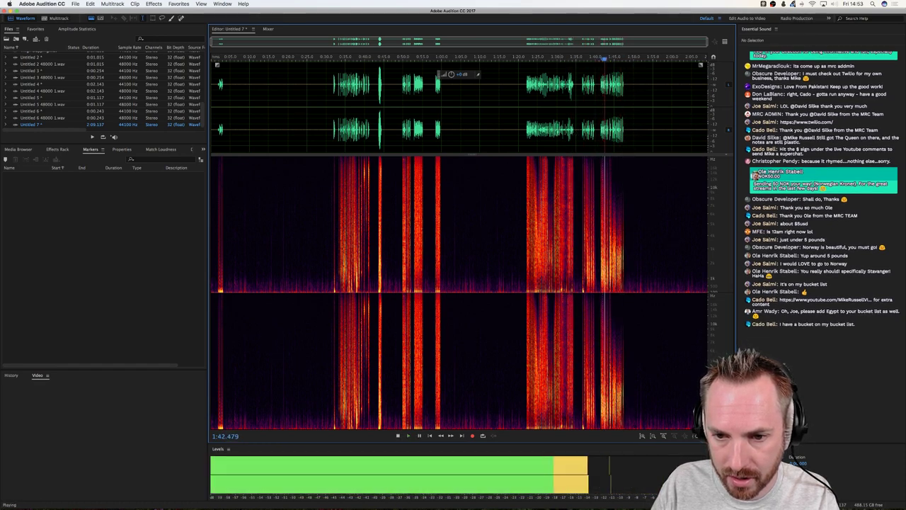
{"action": "left_click", "coordinate": [554, 106]}
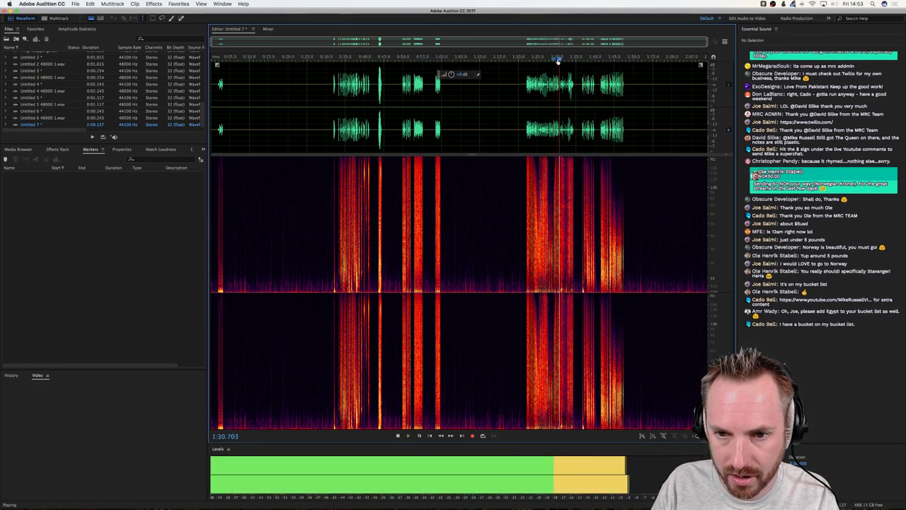
{"action": "key", "text": "space"}
{"action": "scroll", "coordinate": [557, 60], "scroll_direction": "up", "scroll_amount": 5}
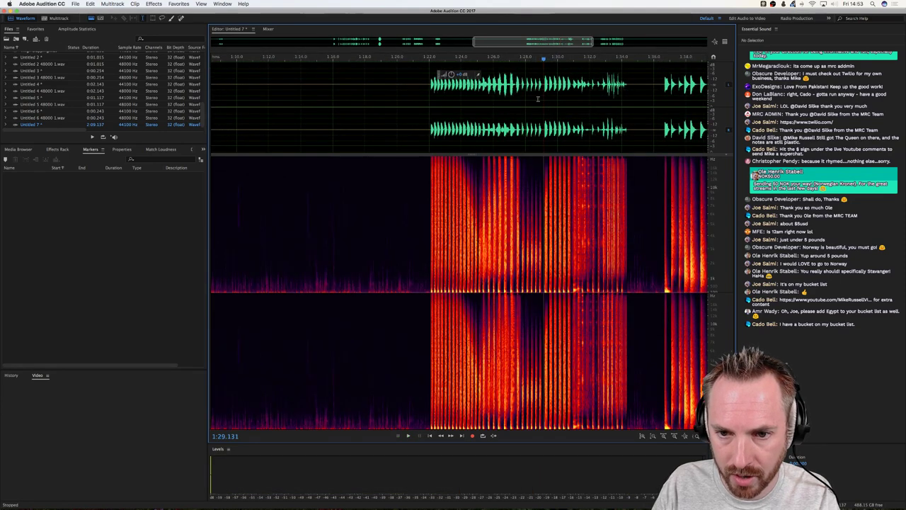
{"action": "left_click", "coordinate": [517, 99]}
{"action": "key", "text": "space"}
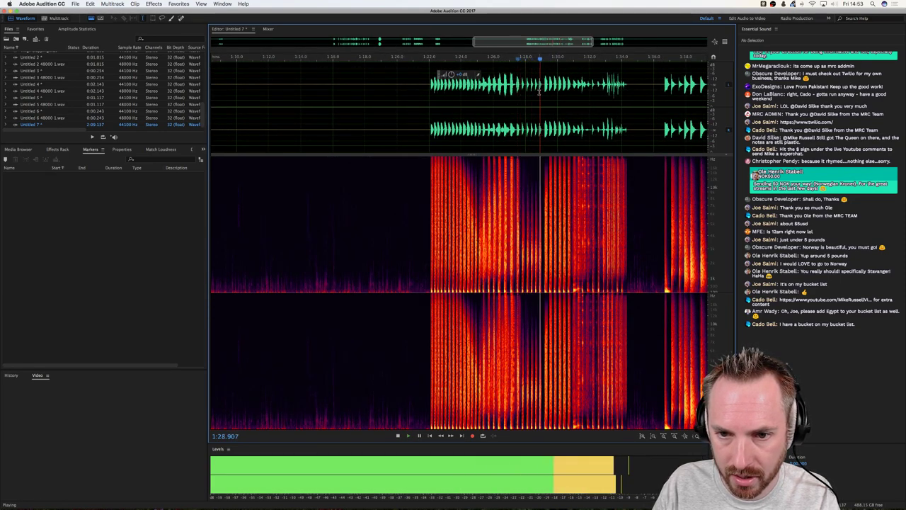
{"action": "key", "text": "space"}
{"action": "key", "text": "space"}
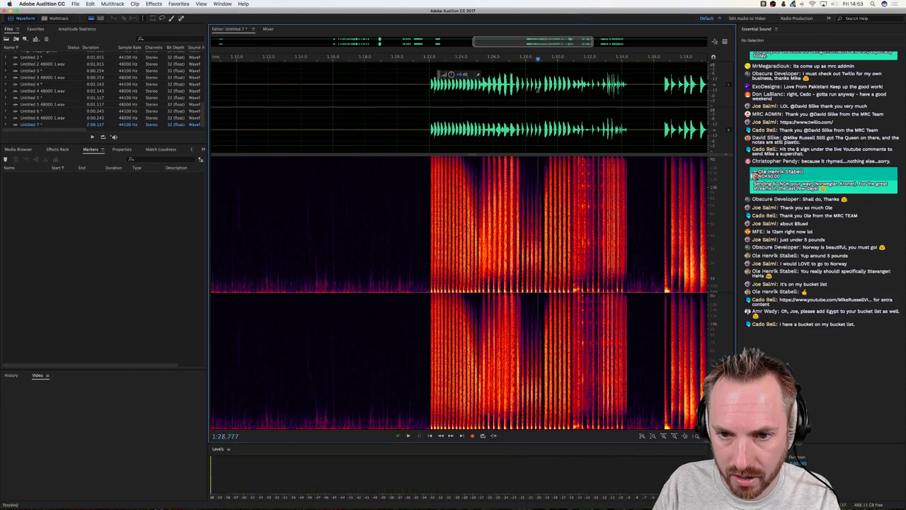
{"action": "key", "text": "space"}
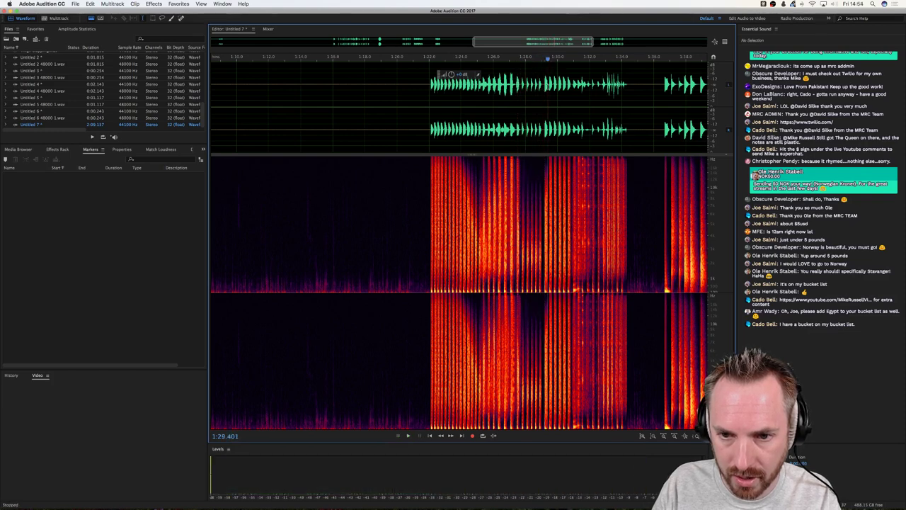
Copy the short section of hits at about 1:29 and paste it into a new audio file with default settings.
{"action": "left_click_drag", "start_coordinate": [541, 107], "coordinate": [546, 106]}
{"action": "key", "text": "super+c"}
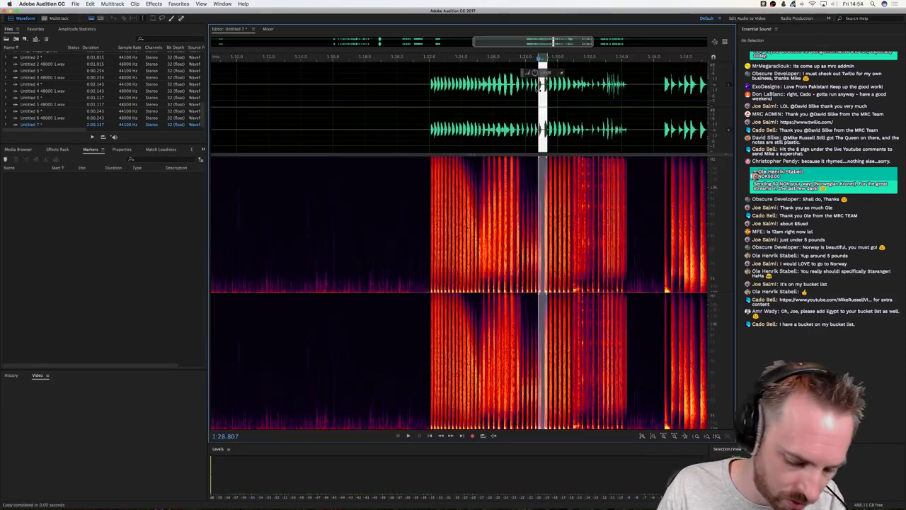
{"action": "key", "text": "super+shift+n"}
{"action": "key", "text": "Return"}
{"action": "key", "text": "super+v"}
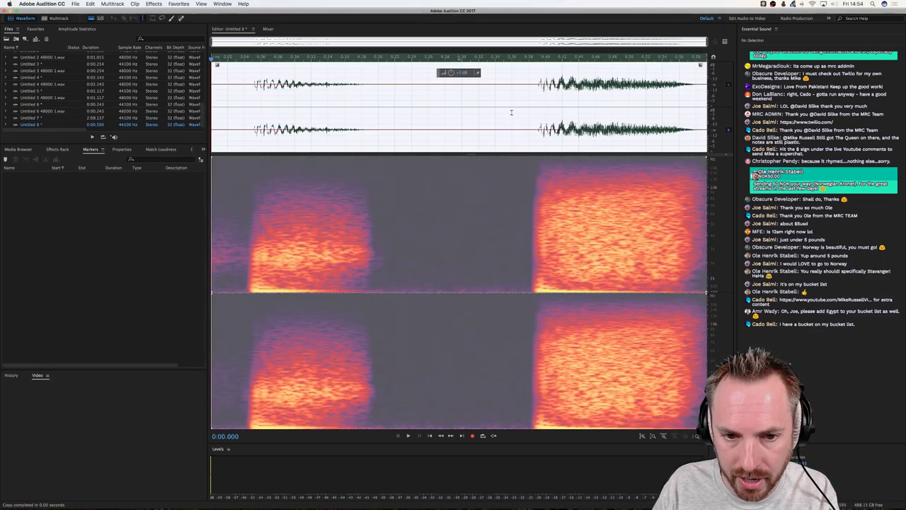
Return to the Mike Epic Punch multitrack session and play the mix from just before the Impact marker.
{"action": "left_click", "coordinate": [59, 18]}
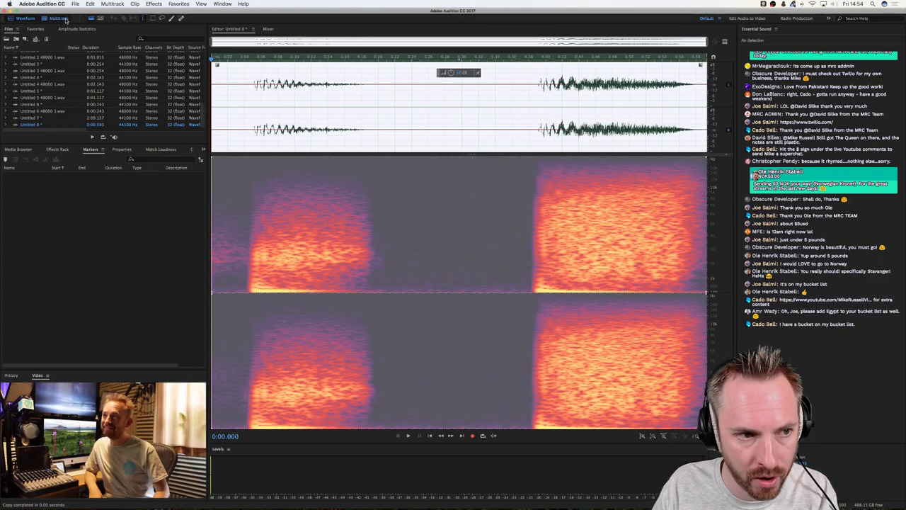
{"action": "left_click", "coordinate": [406, 104]}
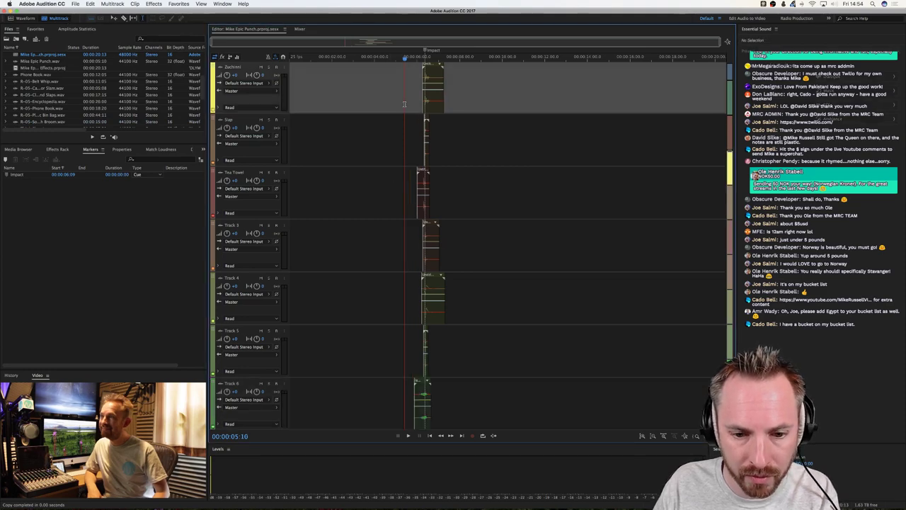
{"action": "key", "text": "space"}
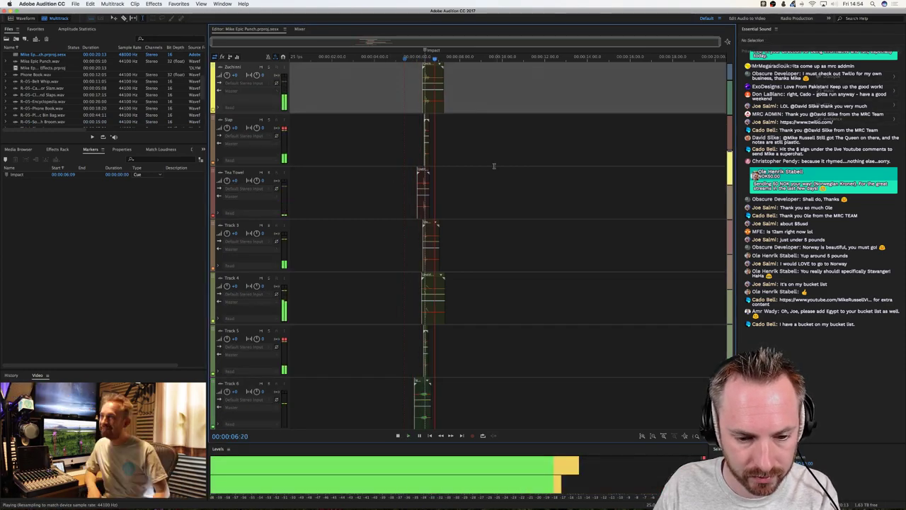
{"action": "key", "text": "super+z"}
Add the Untitled 8 clip to a new track below Track 6, spanning the Impact marker.
{"action": "scroll", "coordinate": [57, 103], "scroll_direction": "down", "scroll_amount": 5}
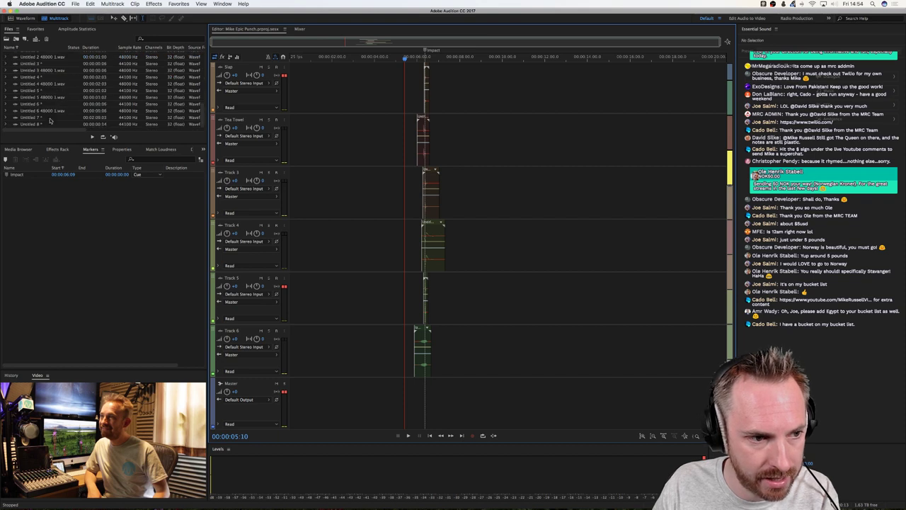
{"action": "left_click_drag", "start_coordinate": [39, 126], "coordinate": [423, 400]}
{"action": "scroll", "coordinate": [439, 241], "scroll_direction": "down", "scroll_amount": 2}
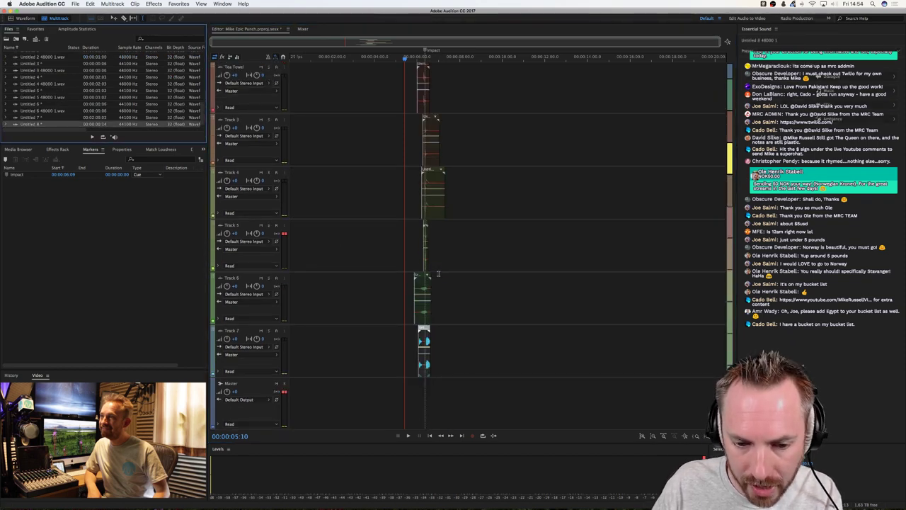
{"action": "scroll", "coordinate": [425, 57], "scroll_direction": "up", "scroll_amount": 5}
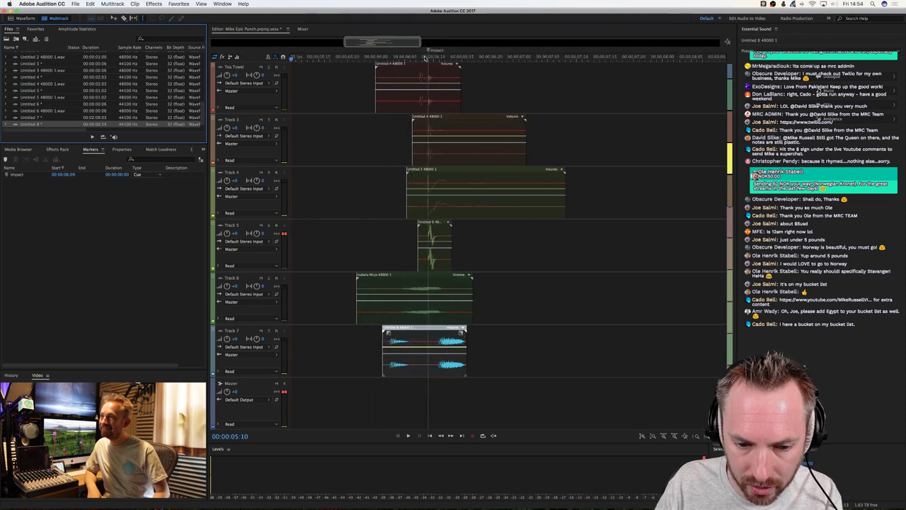
Align the Untitled 8 clip's first hit with the Impact marker, and split its second hit onto new Track 8 at the same marker.
{"action": "left_click_drag", "start_coordinate": [429, 340], "coordinate": [466, 340]}
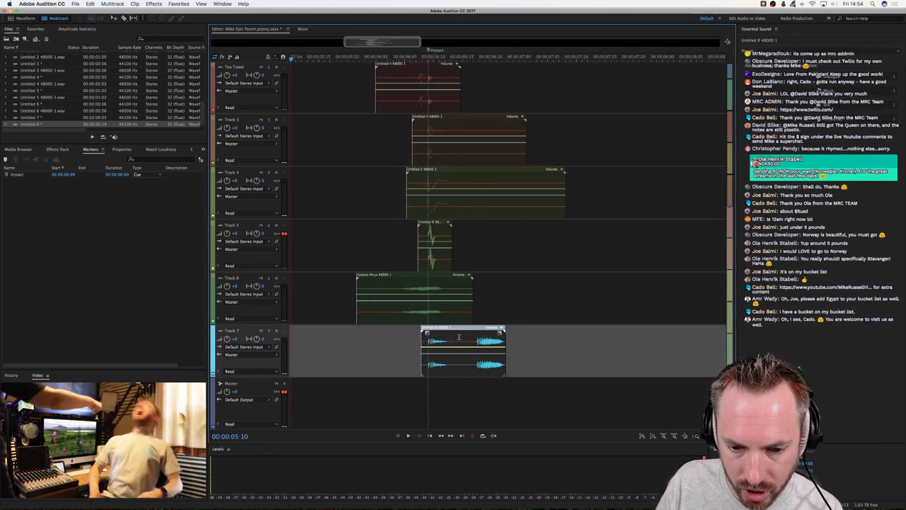
{"action": "left_click_drag", "start_coordinate": [458, 389], "coordinate": [470, 389]}
{"action": "key", "text": "Delete"}
{"action": "left_click", "coordinate": [487, 391]}
{"action": "left_click_drag", "start_coordinate": [489, 351], "coordinate": [436, 393]}
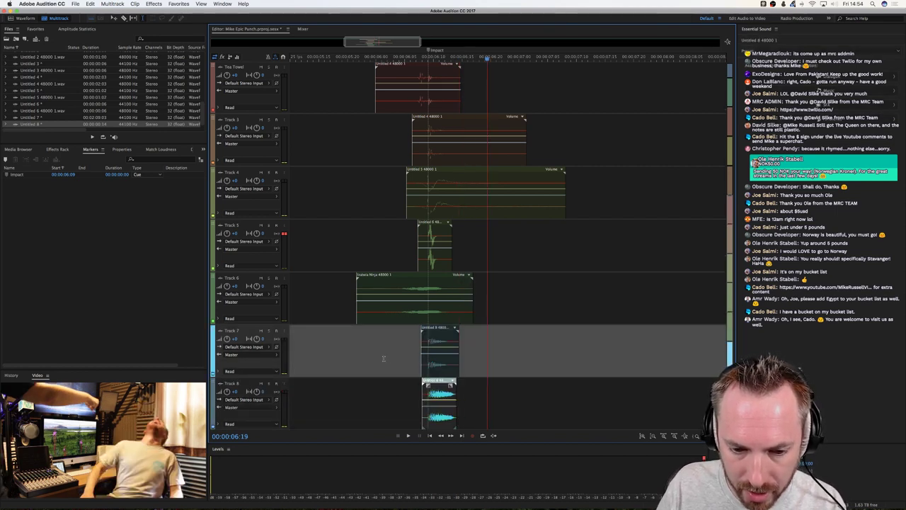
Play the layered mix from just before the Impact marker, starting at about 00:00:05:19.
{"action": "left_click", "coordinate": [380, 359]}
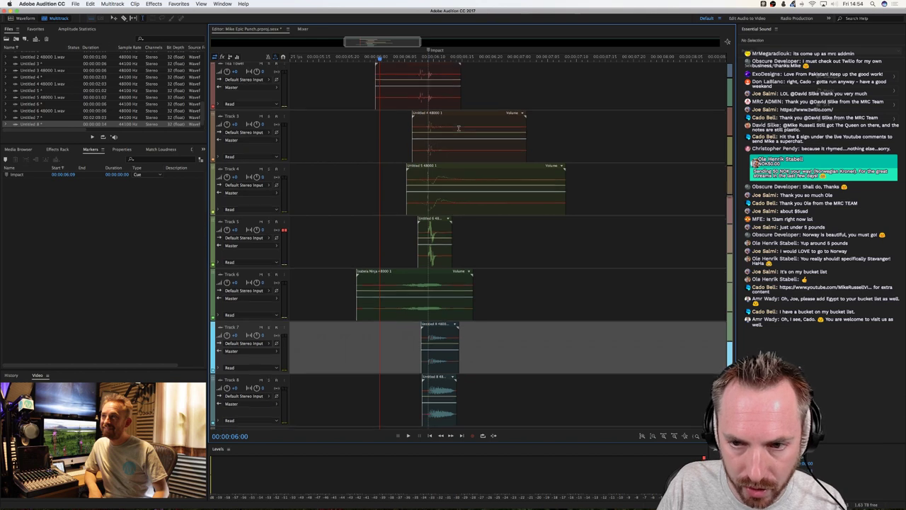
{"action": "scroll", "coordinate": [459, 129], "scroll_direction": "down", "scroll_amount": 2}
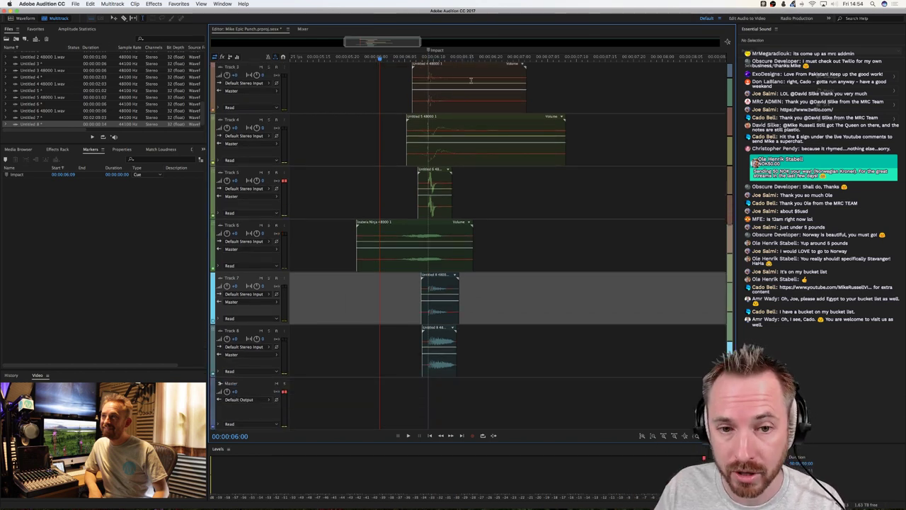
{"action": "left_click", "coordinate": [344, 92]}
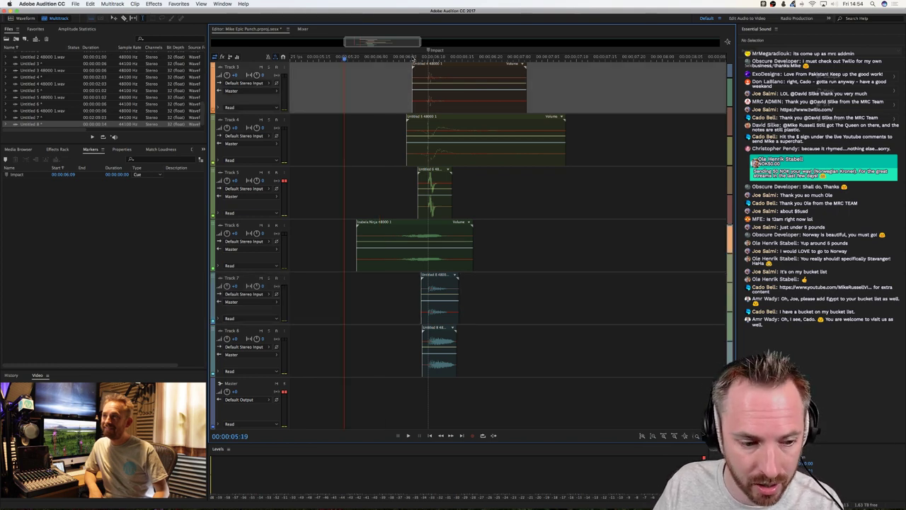
{"action": "scroll", "coordinate": [413, 60], "scroll_direction": "down", "scroll_amount": 2}
{"action": "key", "text": "space"}
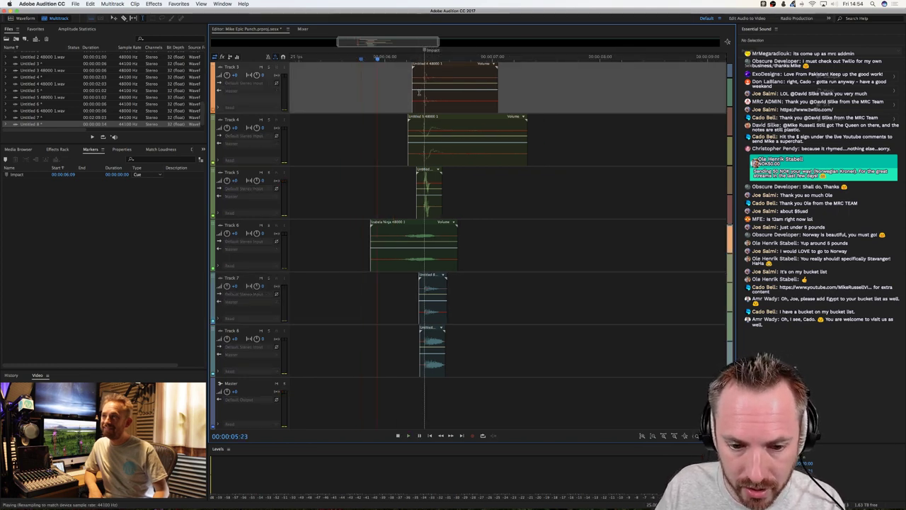
{"action": "key", "text": "space"}
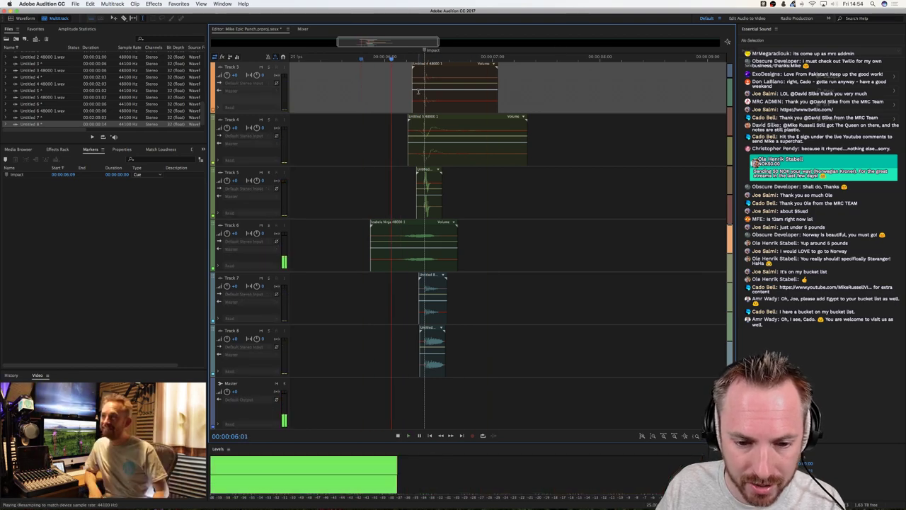
{"action": "key", "text": "space"}
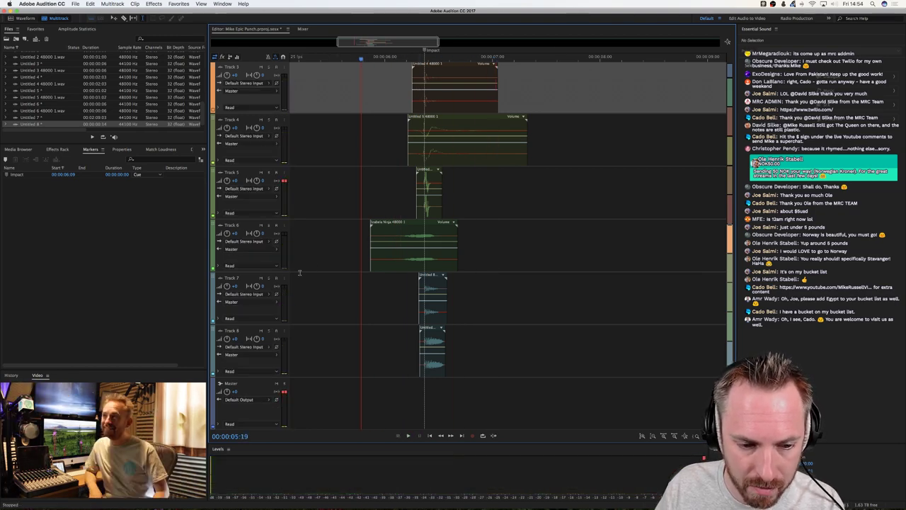
Compare the mix with Tracks 7 and 8 both muted against the mix with only Track 8 muted.
{"action": "left_click", "coordinate": [261, 278]}
{"action": "left_click", "coordinate": [261, 330]}
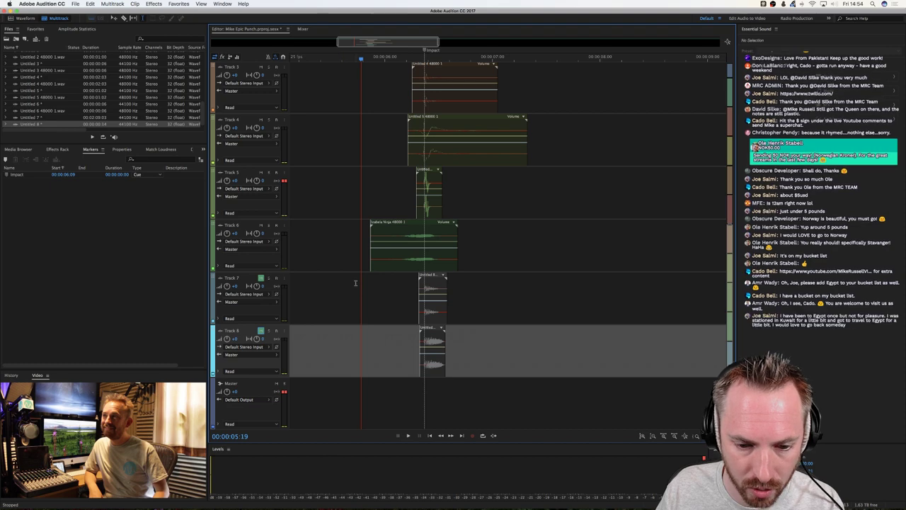
{"action": "key", "text": "space"}
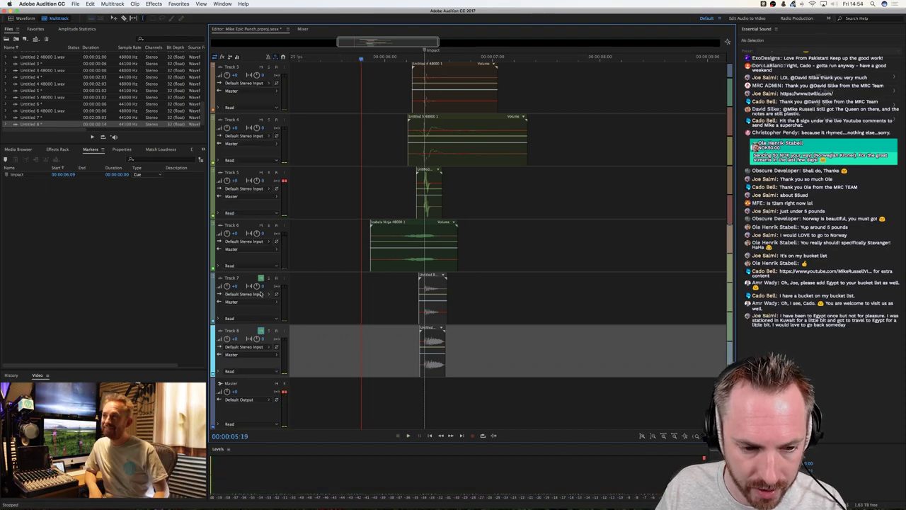
{"action": "left_click", "coordinate": [261, 279]}
{"action": "key", "text": "space"}
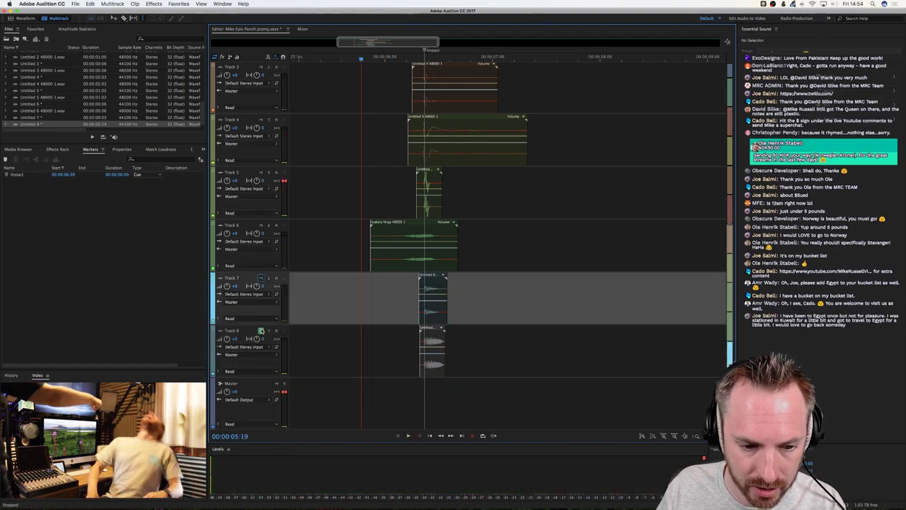
{"action": "key", "text": "space"}
{"action": "key", "text": "space"}
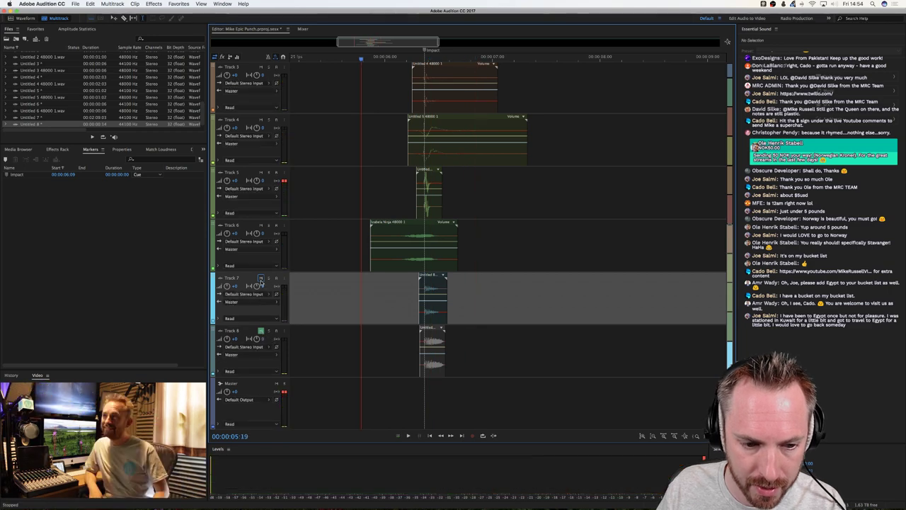
Mute Track 7, unmute Track 8, and play the mix to judge the second drum hit.
{"action": "left_click", "coordinate": [261, 278]}
{"action": "left_click", "coordinate": [261, 331]}
{"action": "key", "text": "space"}
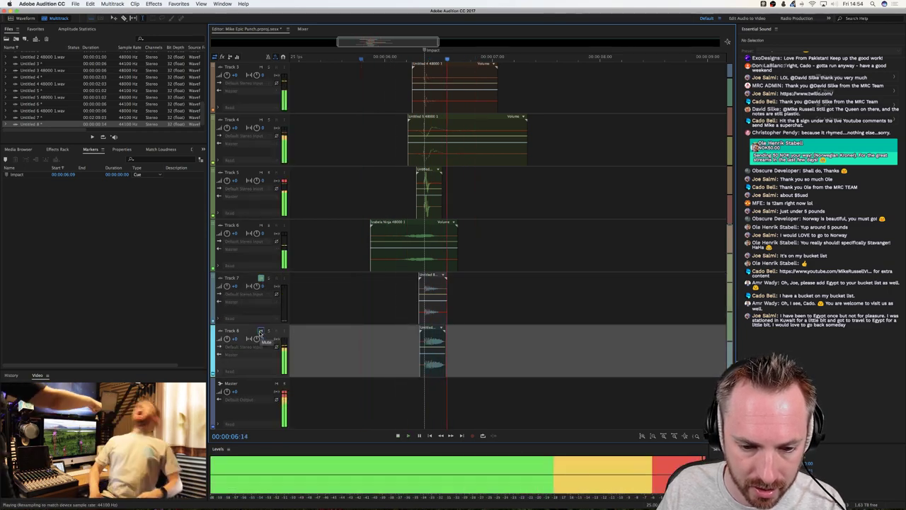
{"action": "key", "text": "space"}
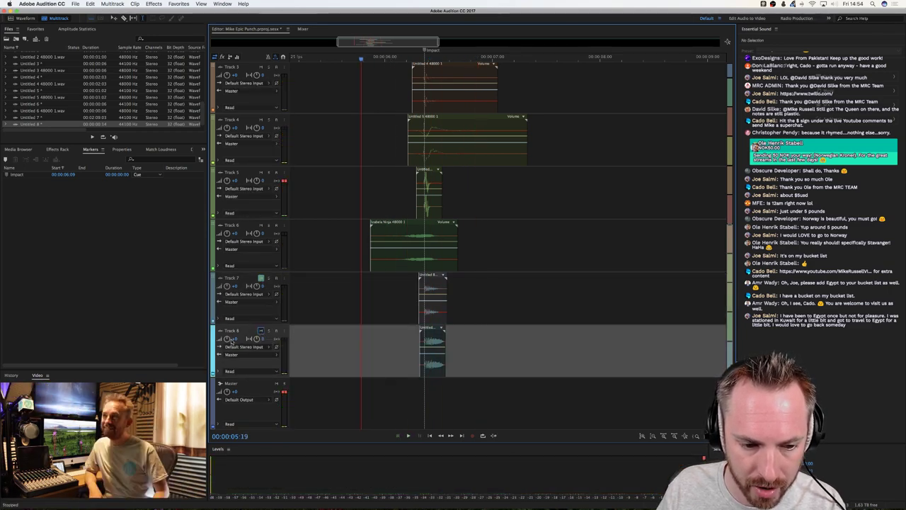
Lower the Track 8 volume to -25.2 dB while replaying the mix around the Impact marker.
{"action": "key", "text": "space"}
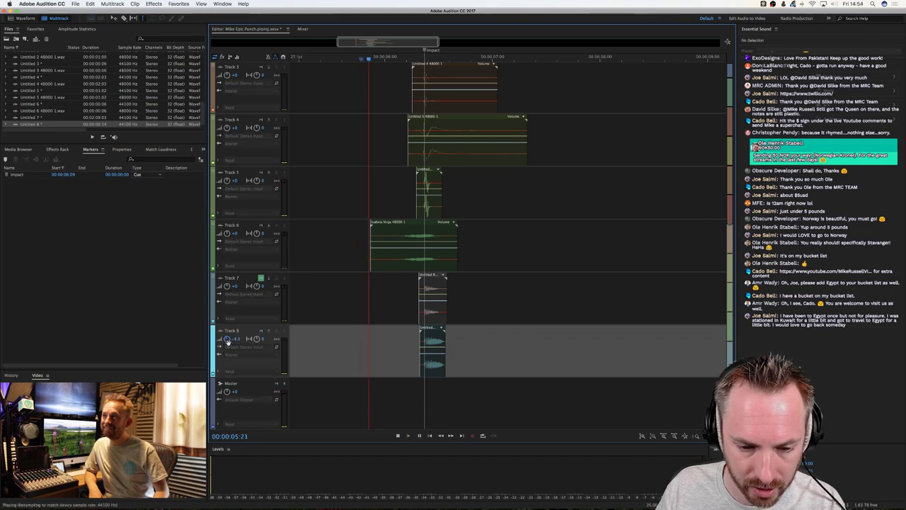
{"action": "key", "text": "space"}
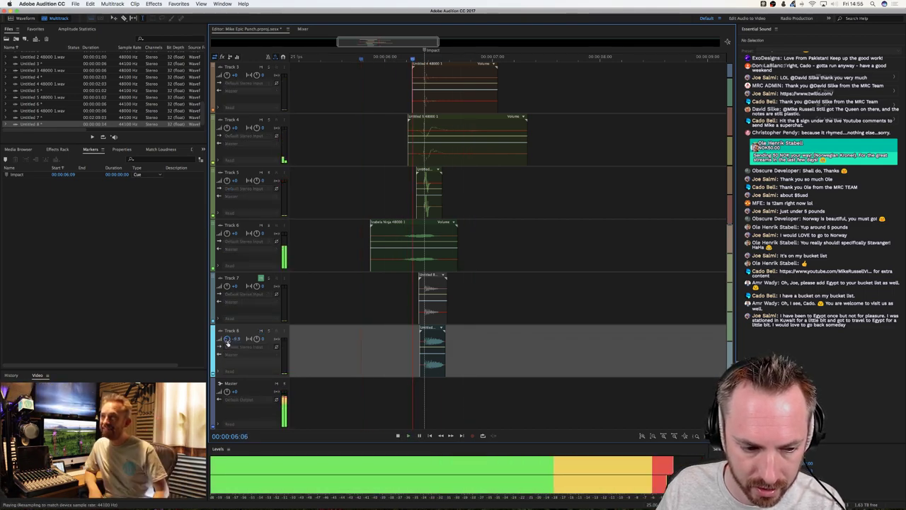
{"action": "key", "text": "space"}
{"action": "scroll", "coordinate": [227, 341], "scroll_direction": "down", "scroll_amount": 5}
{"action": "key", "text": "space"}
{"action": "scroll", "coordinate": [226, 341], "scroll_direction": "down", "scroll_amount": 5}
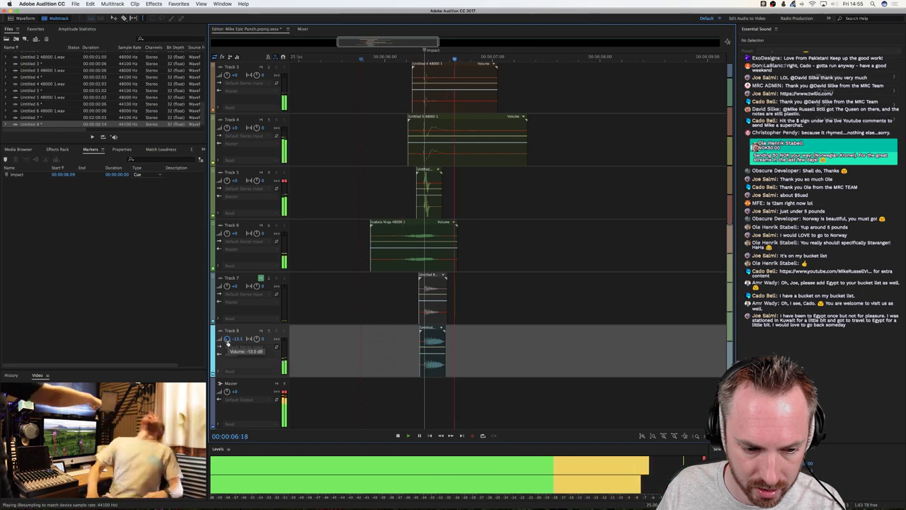
{"action": "key", "text": "space"}
{"action": "key", "text": "space"}
{"action": "key", "text": "space"}
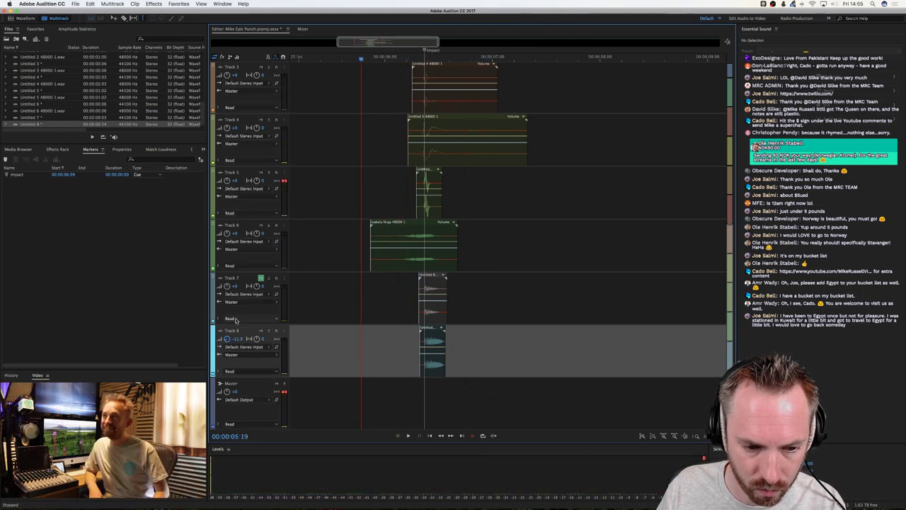
{"action": "scroll", "coordinate": [228, 341], "scroll_direction": "down", "scroll_amount": 2}
{"action": "key", "text": "space"}
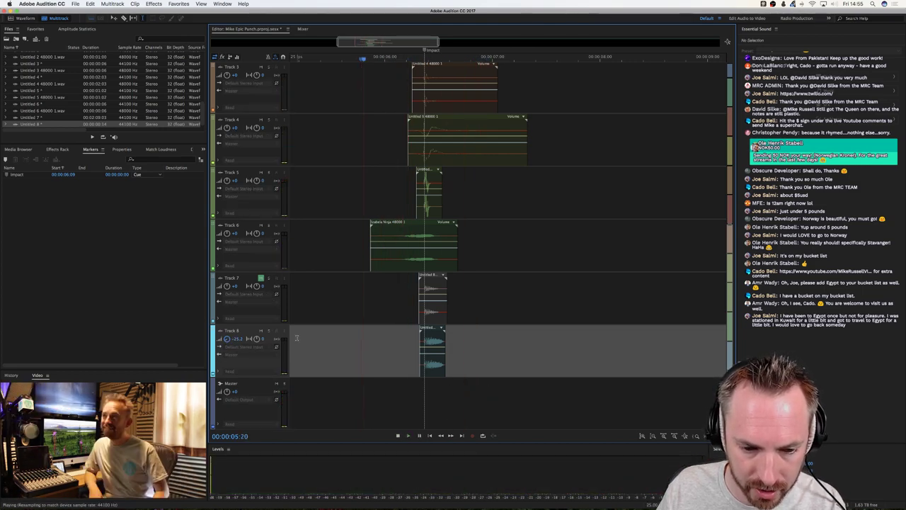
{"action": "key", "text": "space"}
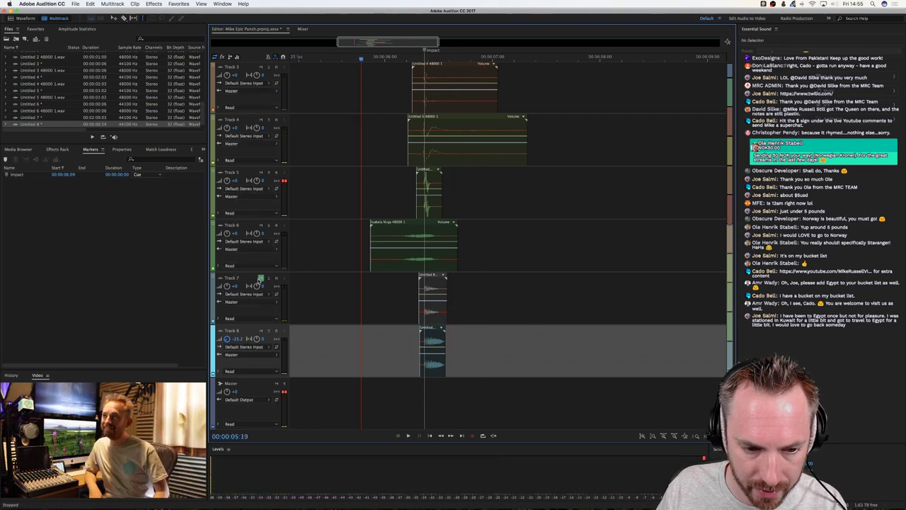
Unmute Track 7 and set its volume to +1.2 dB while checking it soloed and within the mix.
{"action": "left_click", "coordinate": [261, 279]}
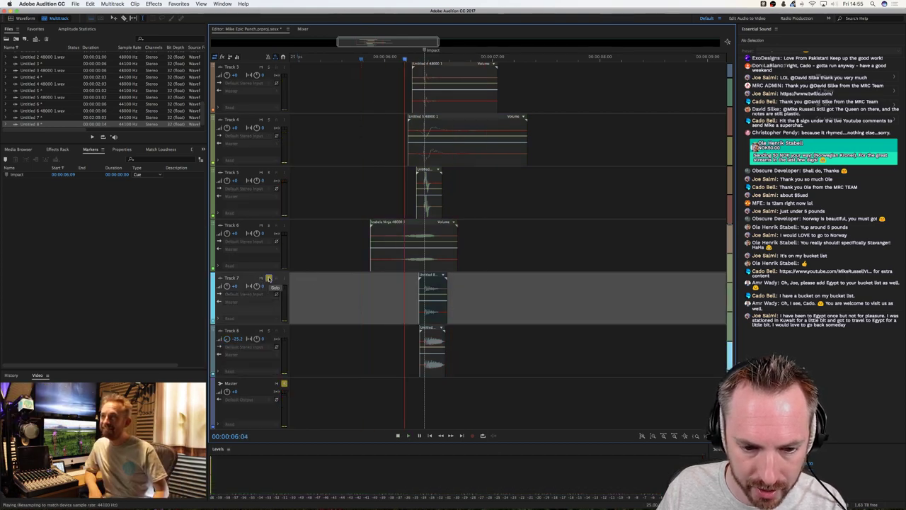
{"action": "key", "text": "space"}
{"action": "key", "text": "space"}
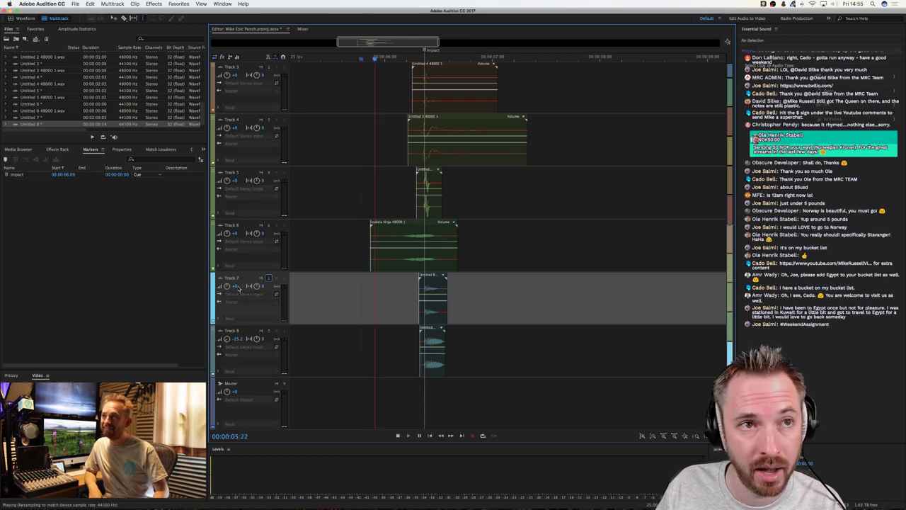
{"action": "key", "text": "space"}
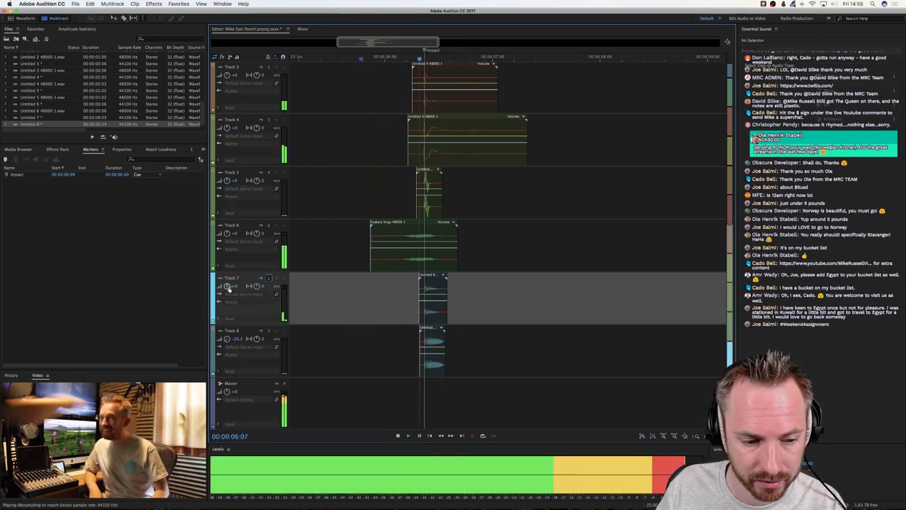
{"action": "left_click_drag", "start_coordinate": [230, 286], "coordinate": [229, 286]}
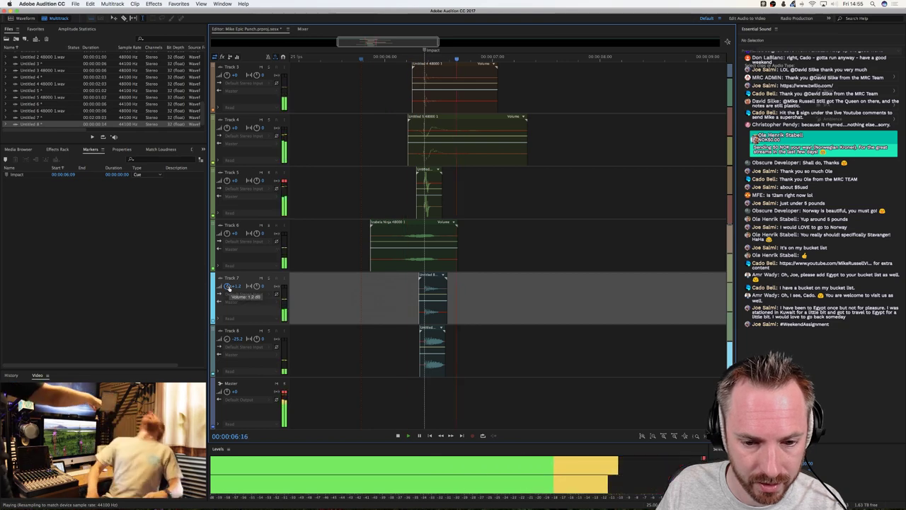
{"action": "key", "text": "space"}
Look through the imported recordings and open R-05-Car Door Slam.wav for waveform editing.
{"action": "scroll", "coordinate": [95, 116], "scroll_direction": "up", "scroll_amount": 5}
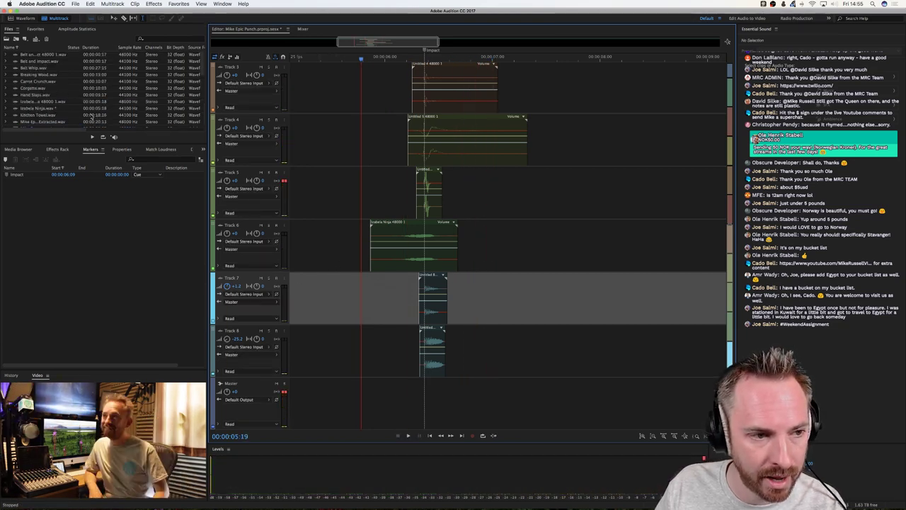
{"action": "double_click", "coordinate": [41, 122]}
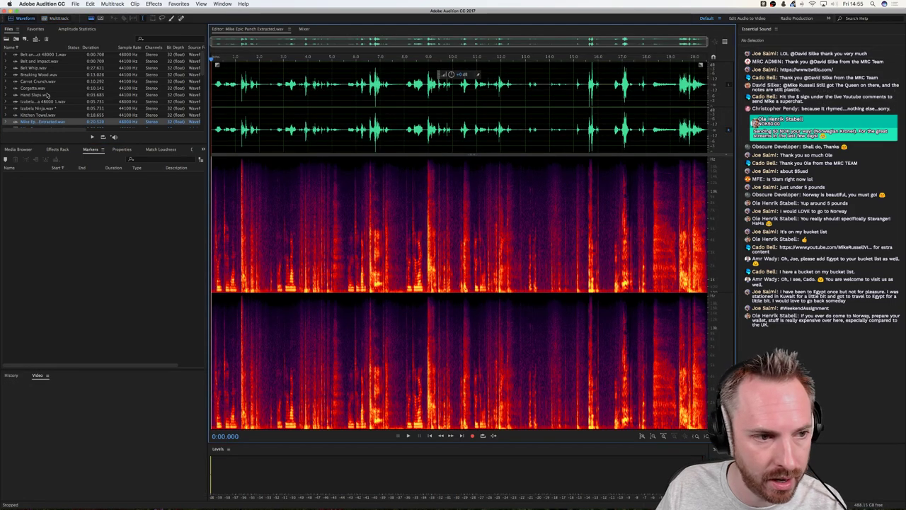
{"action": "scroll", "coordinate": [47, 95], "scroll_direction": "down", "scroll_amount": 3}
{"action": "scroll", "coordinate": [47, 104], "scroll_direction": "up", "scroll_amount": 1}
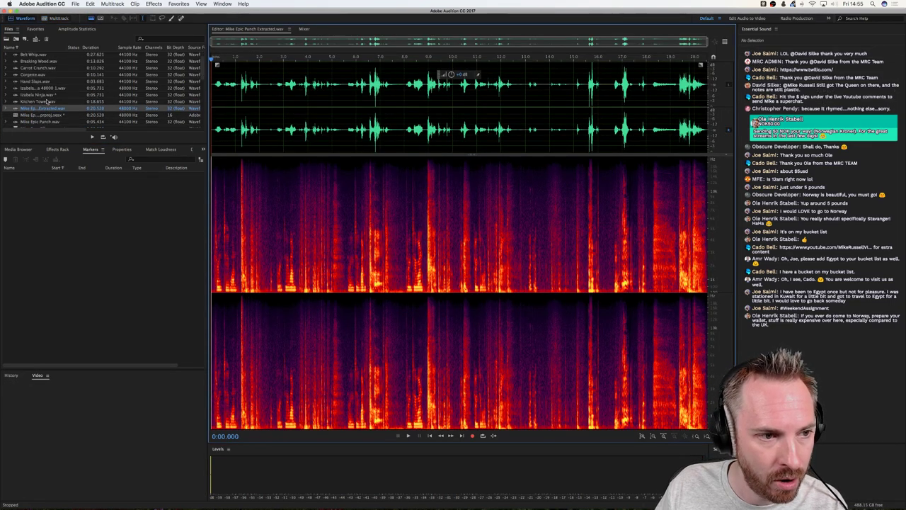
{"action": "scroll", "coordinate": [43, 90], "scroll_direction": "up", "scroll_amount": 2}
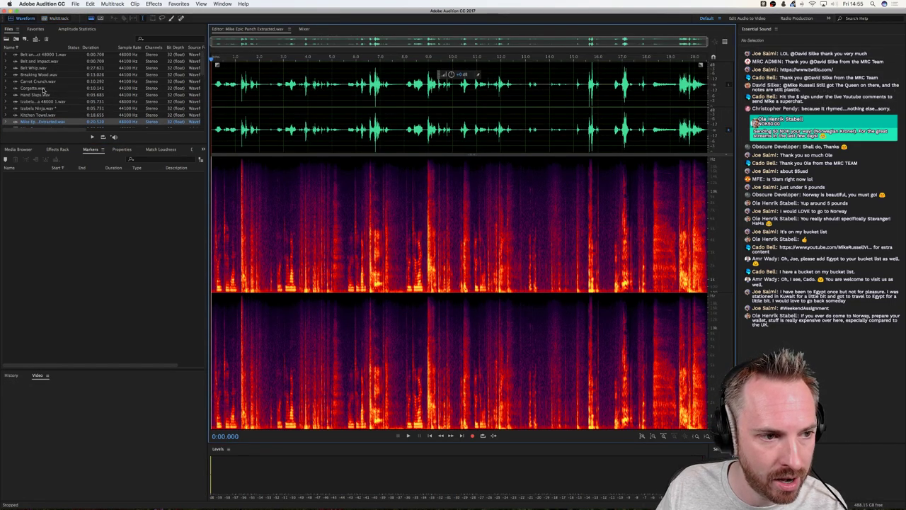
{"action": "scroll", "coordinate": [44, 90], "scroll_direction": "down", "scroll_amount": 10}
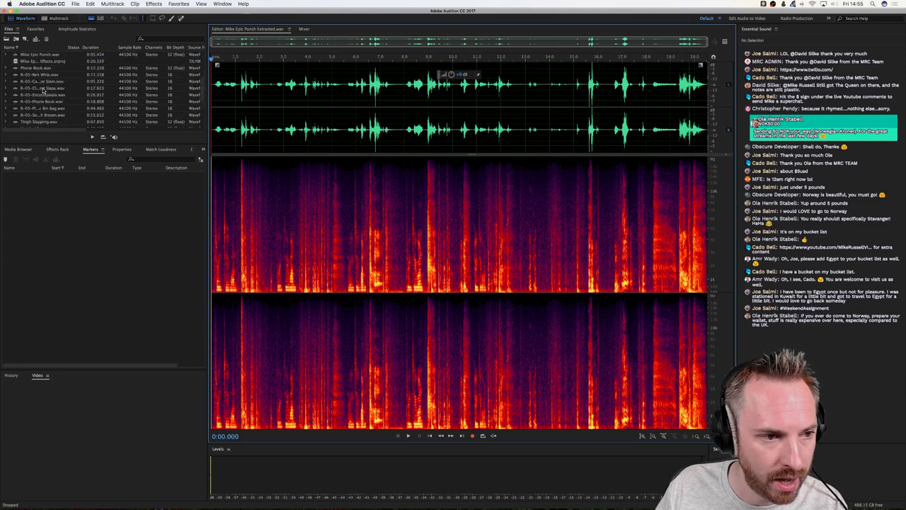
{"action": "double_click", "coordinate": [48, 82]}
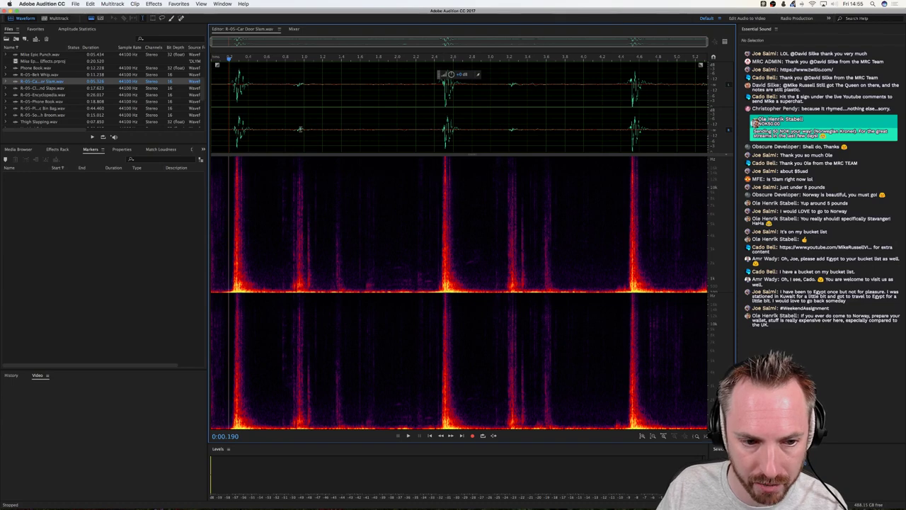
Play the door slams in the recording to compare them as punch layers.
{"action": "key", "text": "space"}
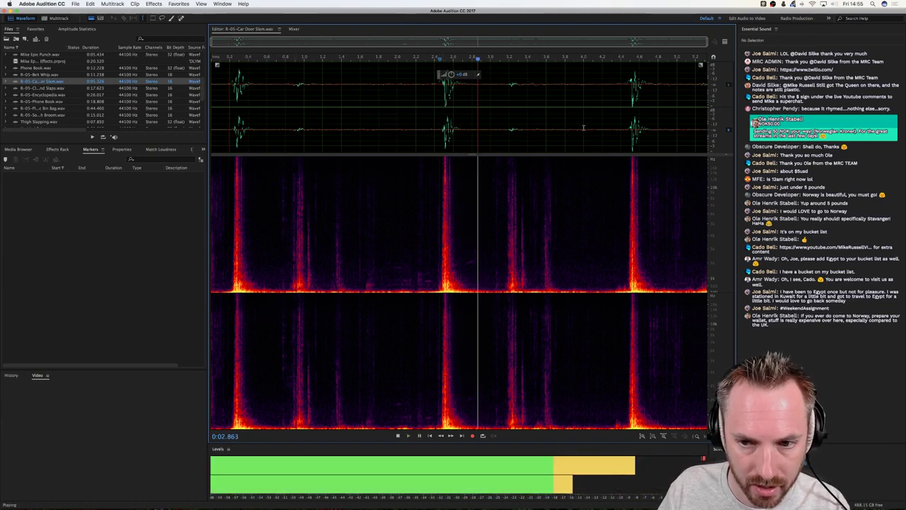
{"action": "left_click", "coordinate": [599, 127]}
{"action": "key", "text": "space"}
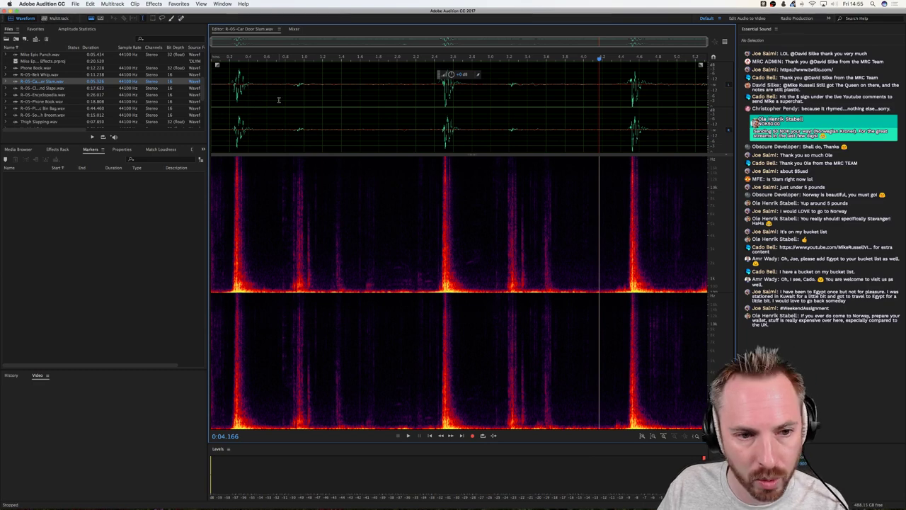
Copy the first car door slam from the start of the recording and paste it into a new audio file with default settings.
{"action": "left_click_drag", "start_coordinate": [279, 99], "coordinate": [167, 98]}
{"action": "key", "text": "super+c"}
{"action": "key", "text": "super+shift+n"}
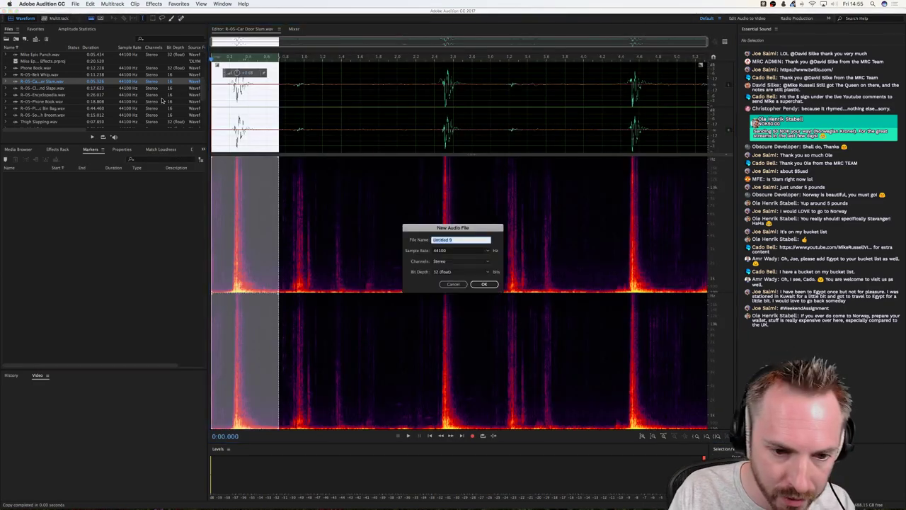
{"action": "key", "text": "Return"}
{"action": "key", "text": "super+v"}
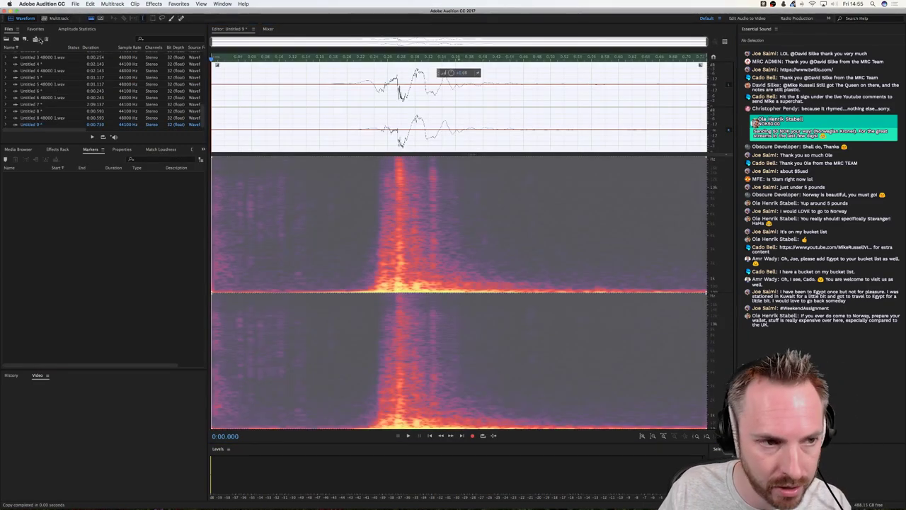
Add the car door slam clip to Track 9 of the multitrack session and align its hit with the Impact marker.
{"action": "left_click", "coordinate": [53, 19]}
{"action": "scroll", "coordinate": [79, 121], "scroll_direction": "down", "scroll_amount": 10}
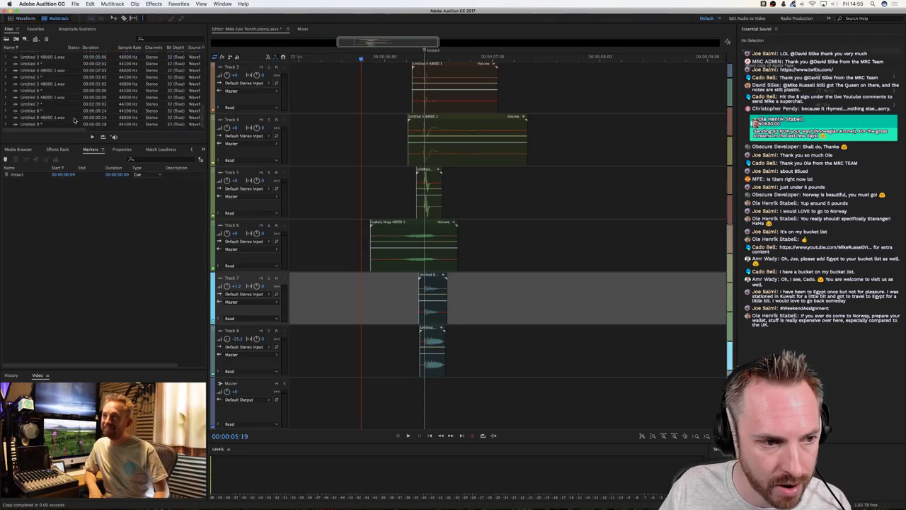
{"action": "left_click_drag", "start_coordinate": [26, 126], "coordinate": [420, 404]}
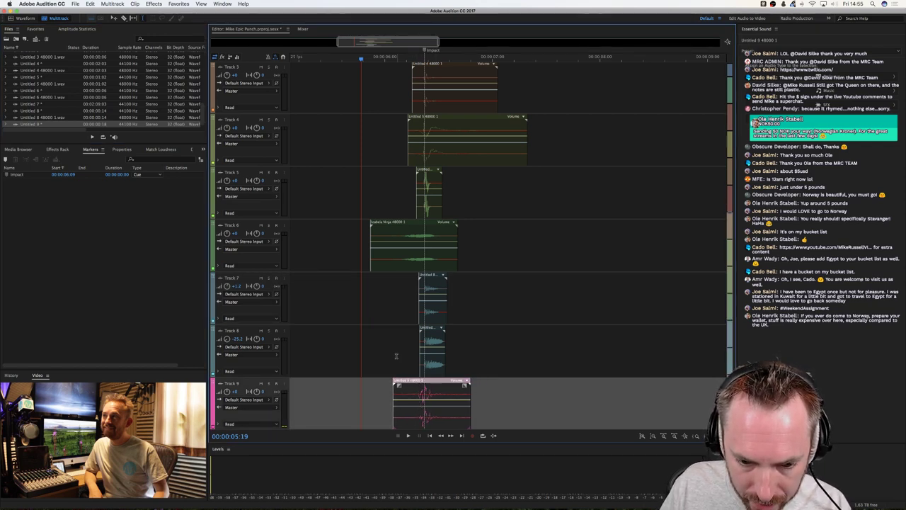
{"action": "key", "text": "space"}
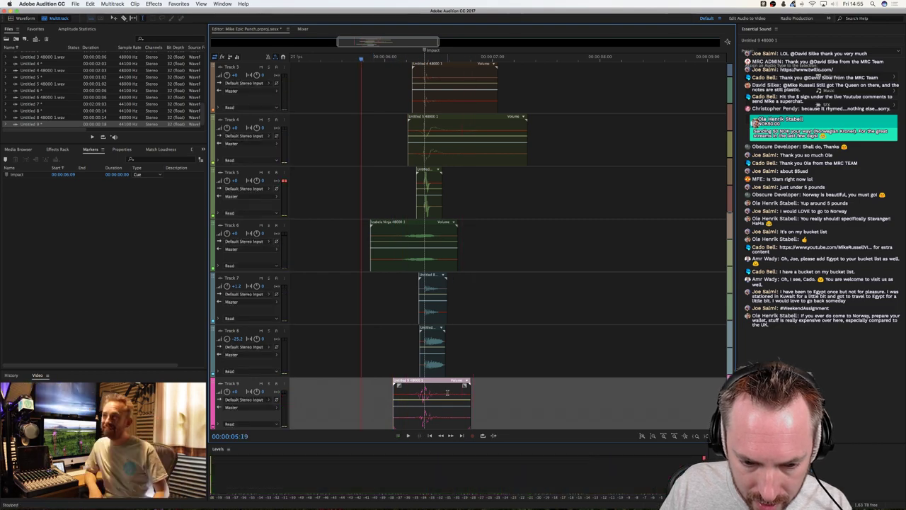
{"action": "left_click_drag", "start_coordinate": [445, 391], "coordinate": [450, 391]}
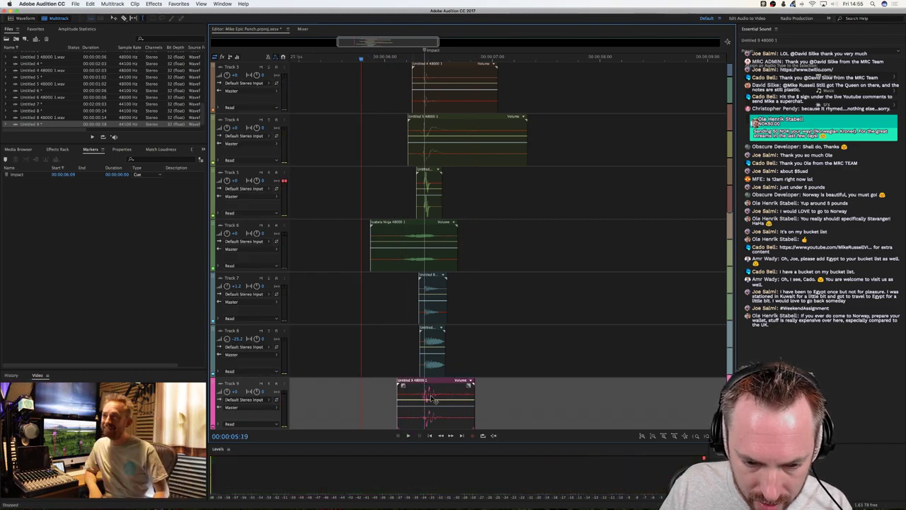
{"action": "key", "text": "space"}
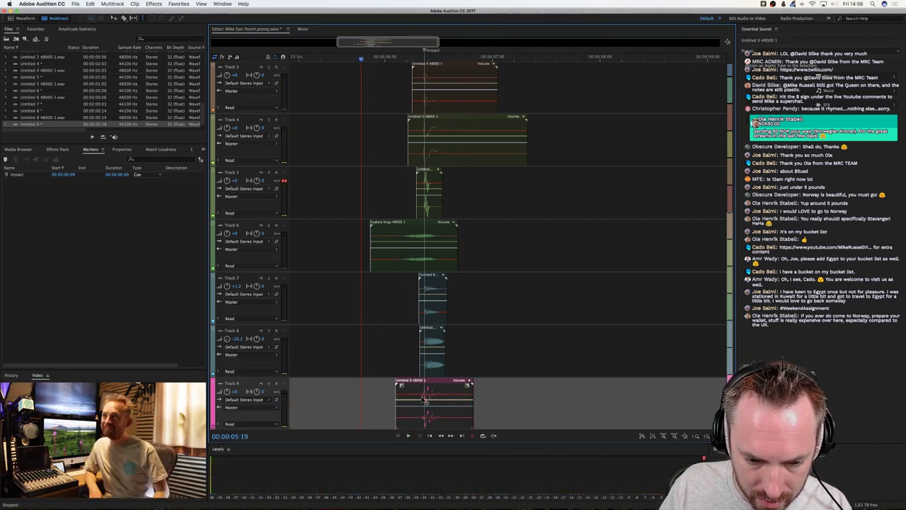
Play the punch while toggling solo on Track 9 to check the door slam against the mix.
{"action": "key", "text": "space"}
{"action": "left_click", "coordinate": [269, 383]}
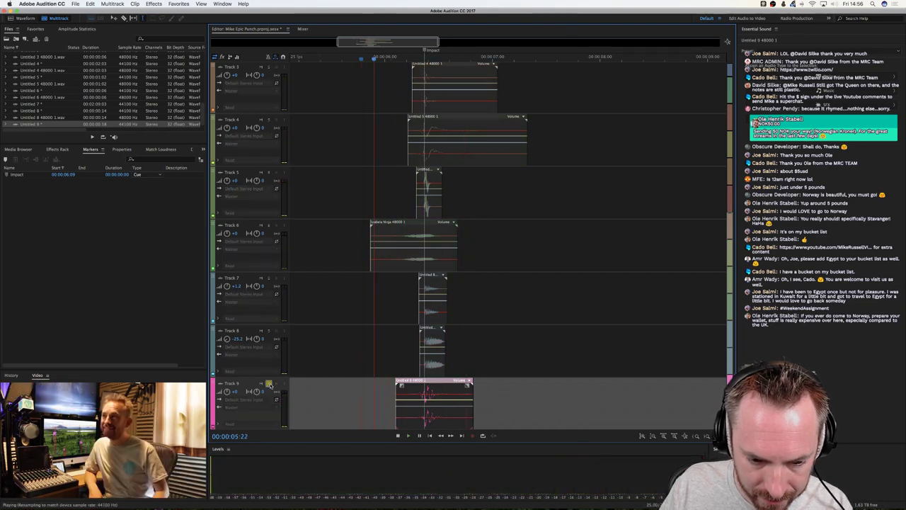
{"action": "left_click", "coordinate": [269, 383]}
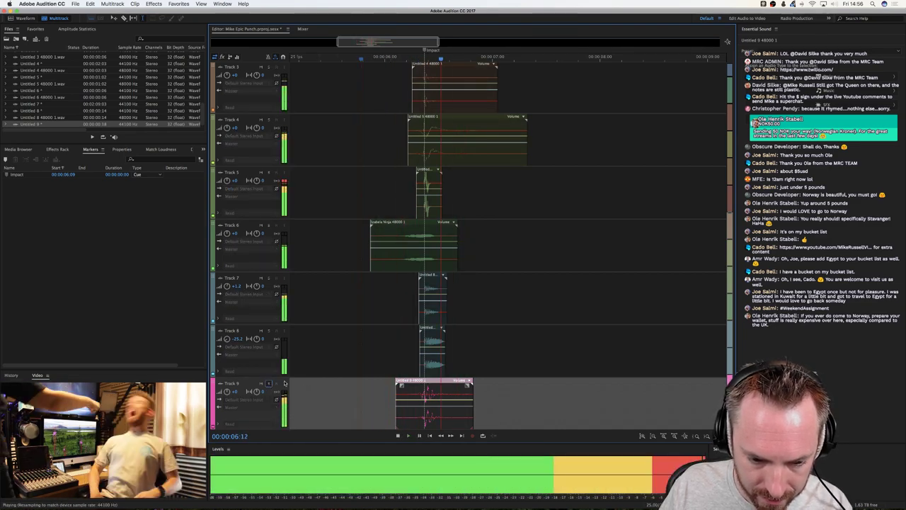
{"action": "key", "text": "space"}
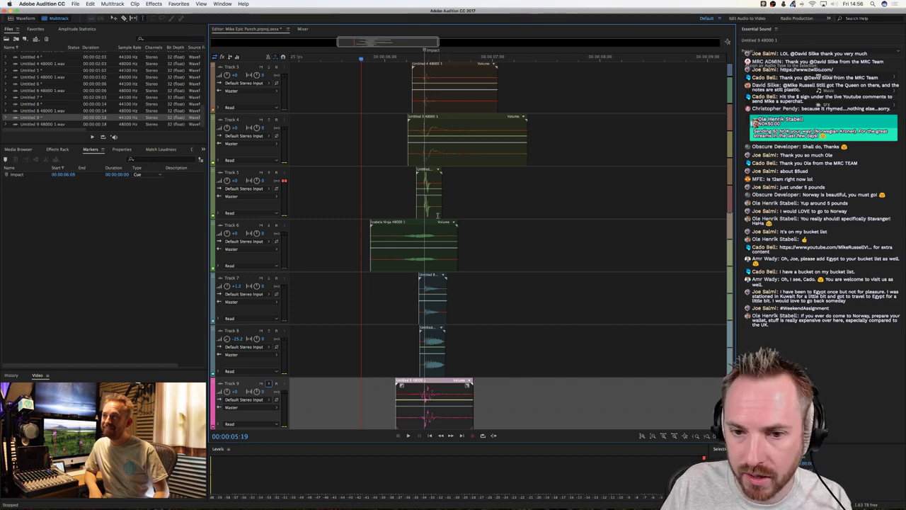
Open Mike Epic Punch.wav for waveform editing and play its first vocal take.
{"action": "scroll", "coordinate": [437, 210], "scroll_direction": "up", "scroll_amount": 10}
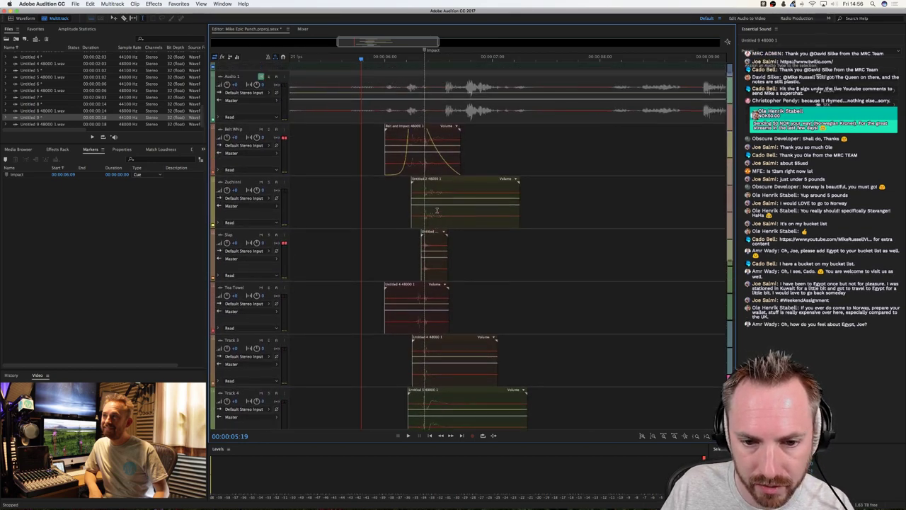
{"action": "scroll", "coordinate": [437, 211], "scroll_direction": "down", "scroll_amount": 5}
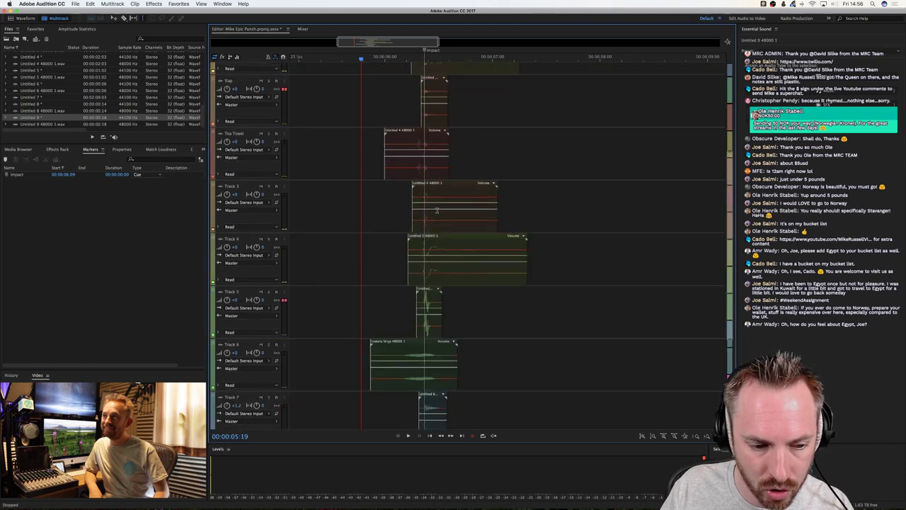
{"action": "scroll", "coordinate": [437, 211], "scroll_direction": "down", "scroll_amount": 5}
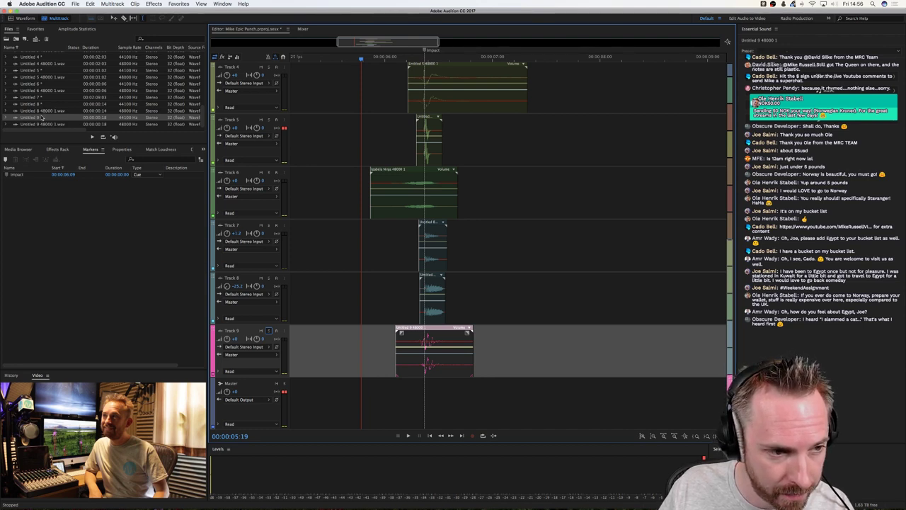
{"action": "scroll", "coordinate": [43, 118], "scroll_direction": "down", "scroll_amount": 5}
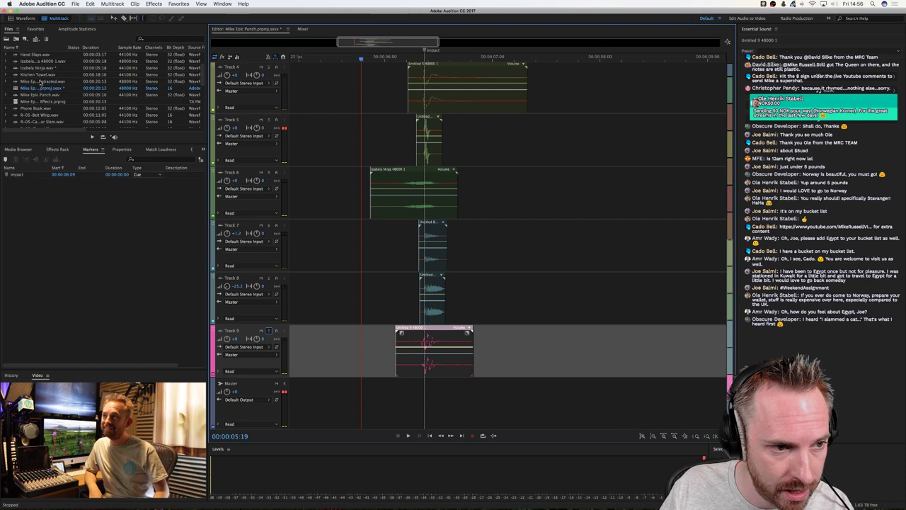
{"action": "double_click", "coordinate": [42, 95]}
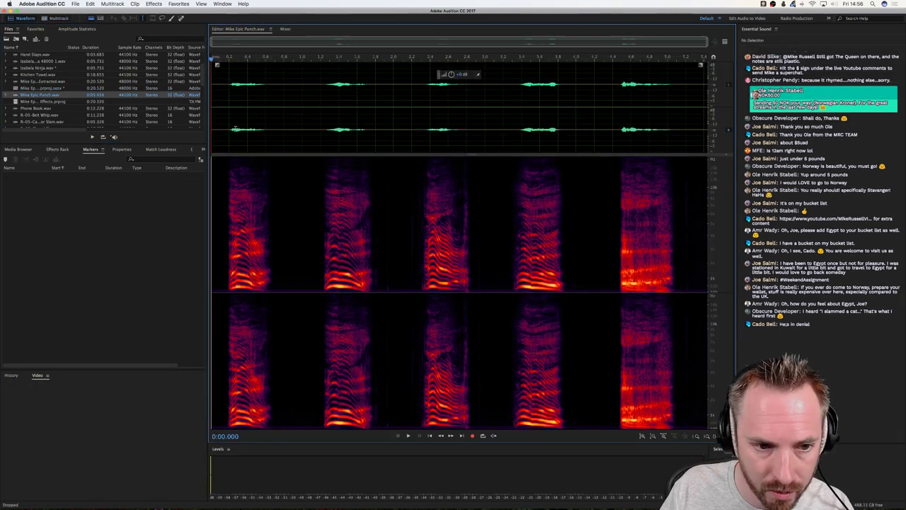
{"action": "left_click", "coordinate": [223, 128]}
{"action": "key", "text": "space"}
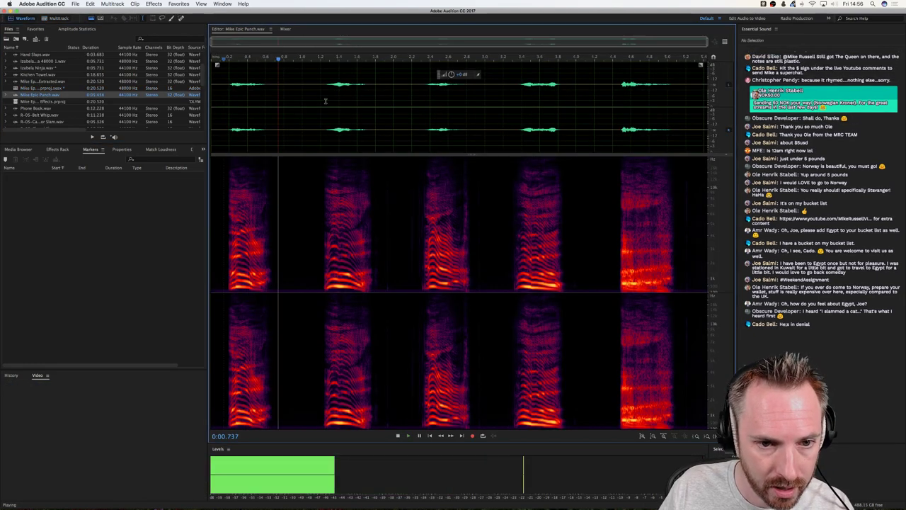
{"action": "key", "text": "space"}
Normalize the whole Mike Epic Punch.wav recording to -0.1 dB and play back the vocal takes.
{"action": "left_click", "coordinate": [155, 6]}
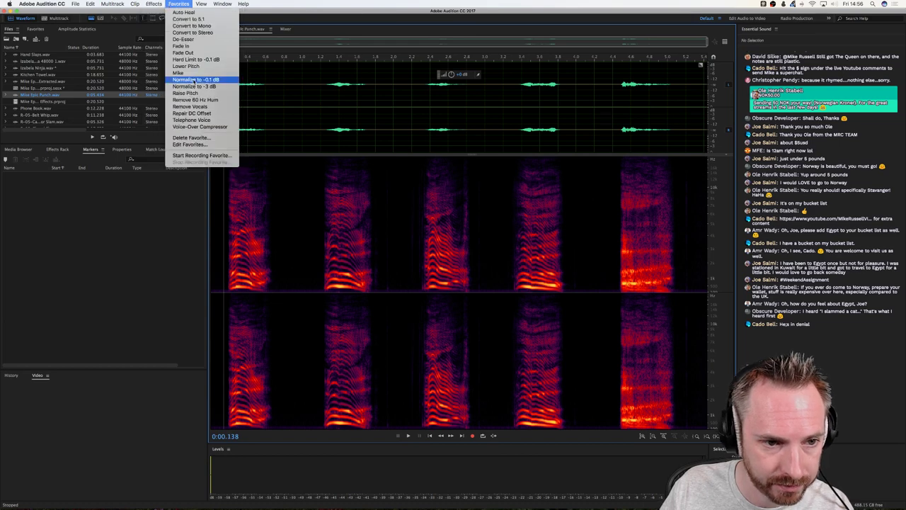
{"action": "left_click", "coordinate": [202, 80]}
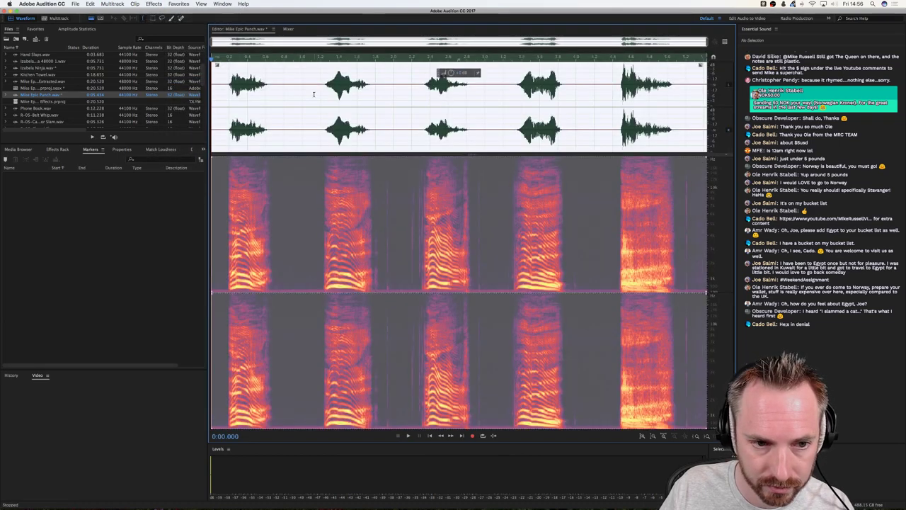
{"action": "key", "text": "space"}
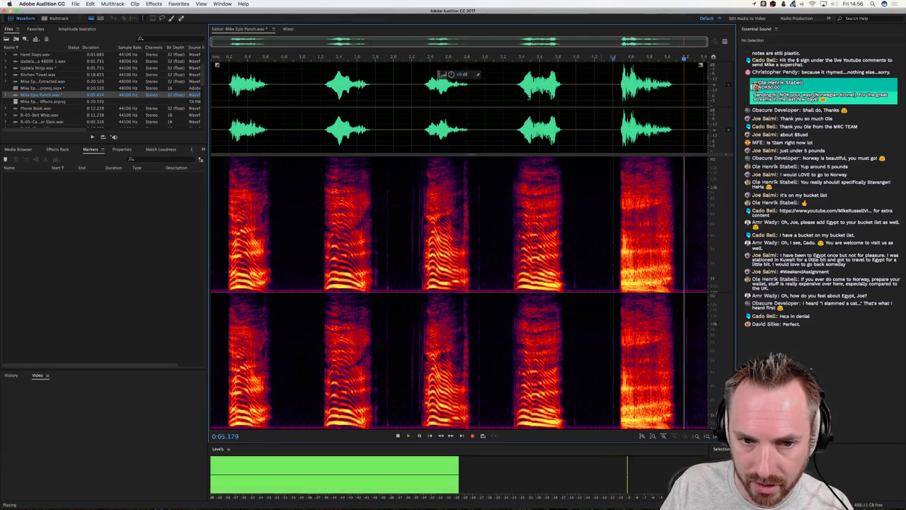
{"action": "left_click", "coordinate": [228, 97]}
{"action": "key", "text": "space"}
{"action": "key", "text": "space"}
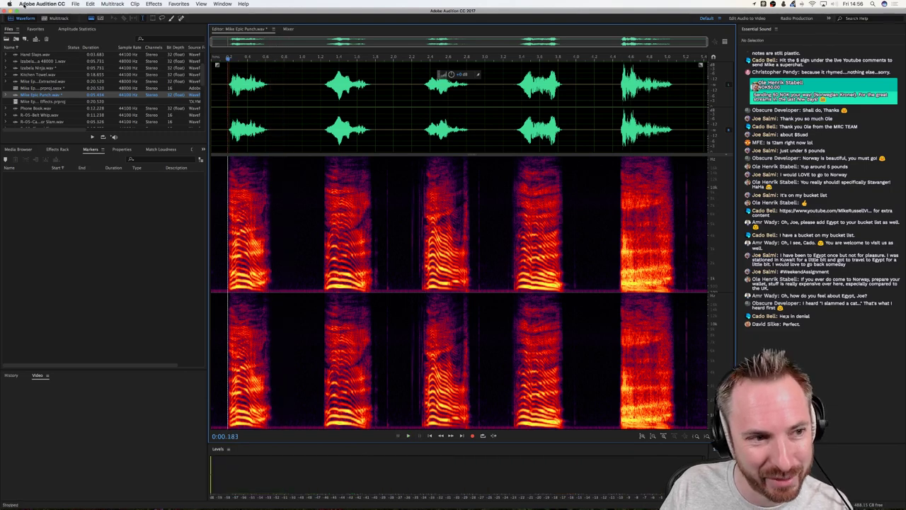
Add Mike Epic Punch.wav to Track 10 near the Impact marker and delete everything after its first vocal take.
{"action": "left_click", "coordinate": [47, 19]}
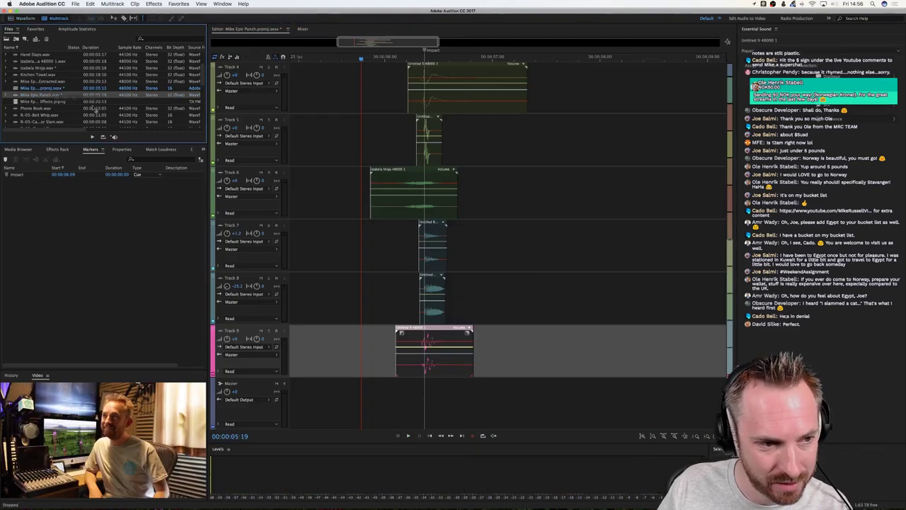
{"action": "left_click_drag", "start_coordinate": [457, 332], "coordinate": [457, 396]}
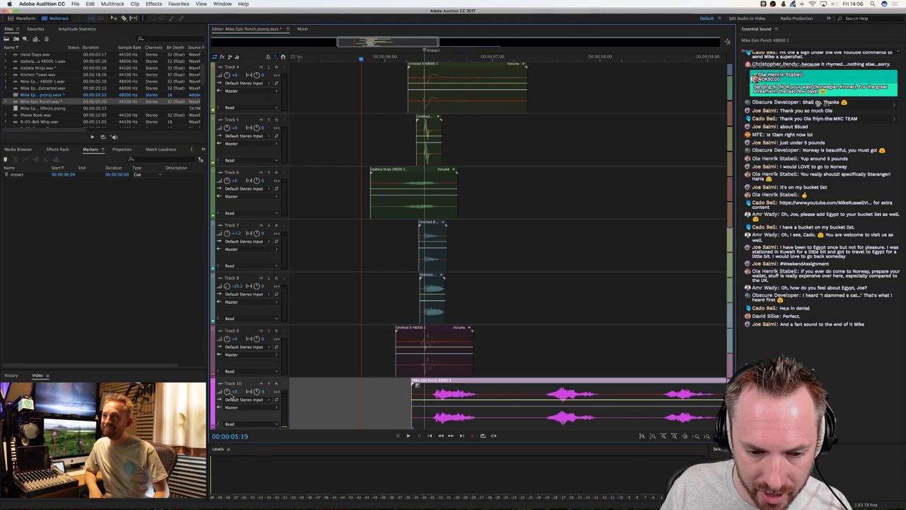
{"action": "left_click_drag", "start_coordinate": [512, 388], "coordinate": [723, 388]}
{"action": "key", "text": "Delete"}
Lower Track 10's volume to -10.5 dB while playing the vocal within the mix.
{"action": "left_click", "coordinate": [377, 347]}
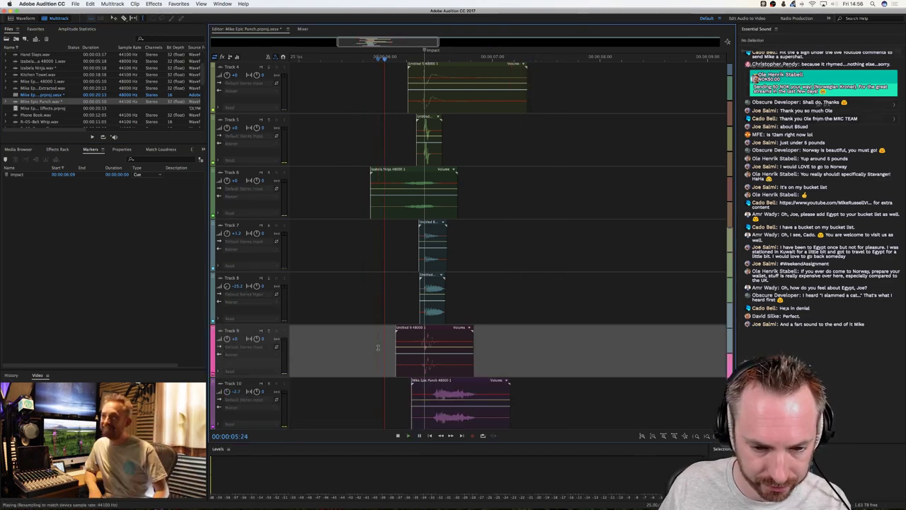
{"action": "key", "text": "space"}
{"action": "key", "text": "space"}
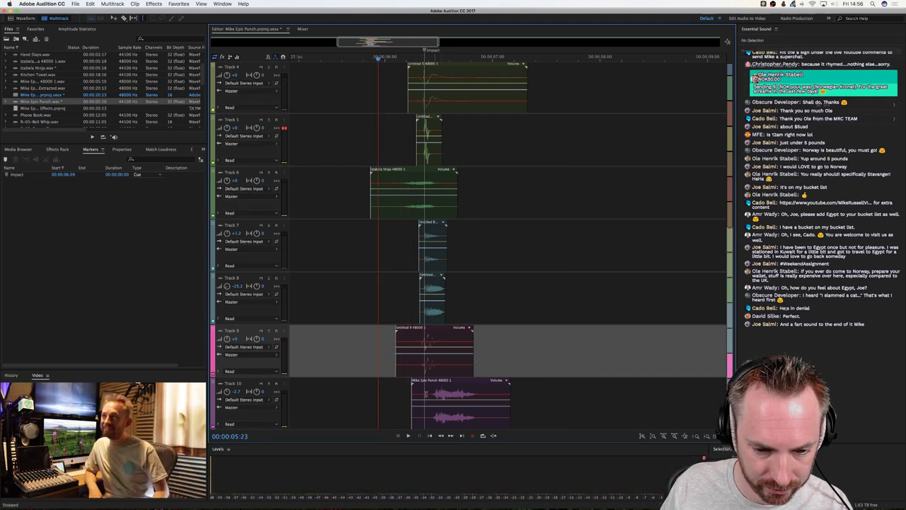
{"action": "left_click", "coordinate": [229, 393]}
{"action": "key", "text": "space"}
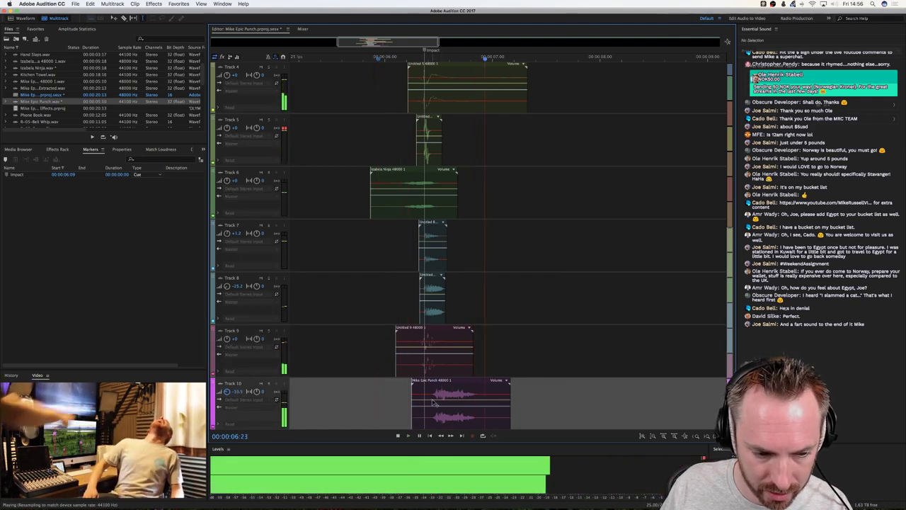
Nudge the Track 10 vocal clip earlier so the shout starts at the Impact marker, checking the timing by playback.
{"action": "left_click_drag", "start_coordinate": [434, 402], "coordinate": [427, 402]}
{"action": "key", "text": "space"}
{"action": "key", "text": "space"}
{"action": "key", "text": "space"}
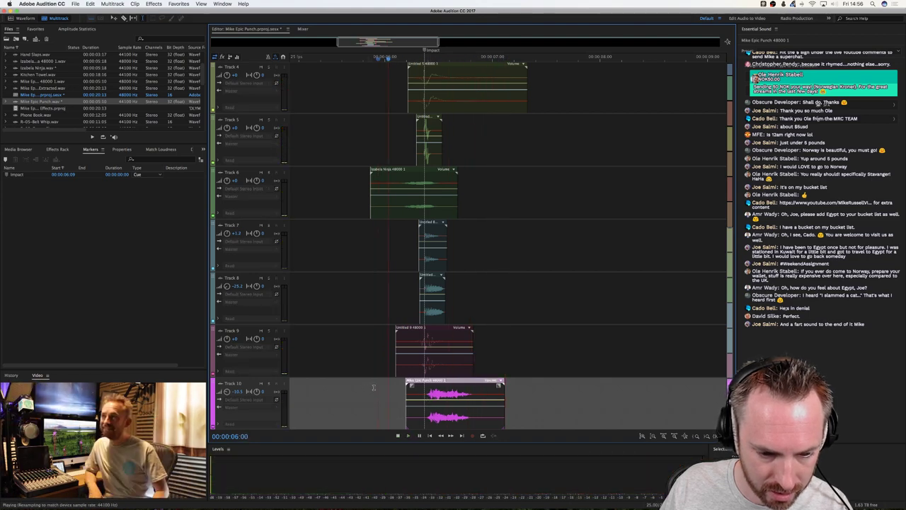
{"action": "key", "text": "space"}
{"action": "key", "text": "space"}
{"action": "key", "text": "space"}
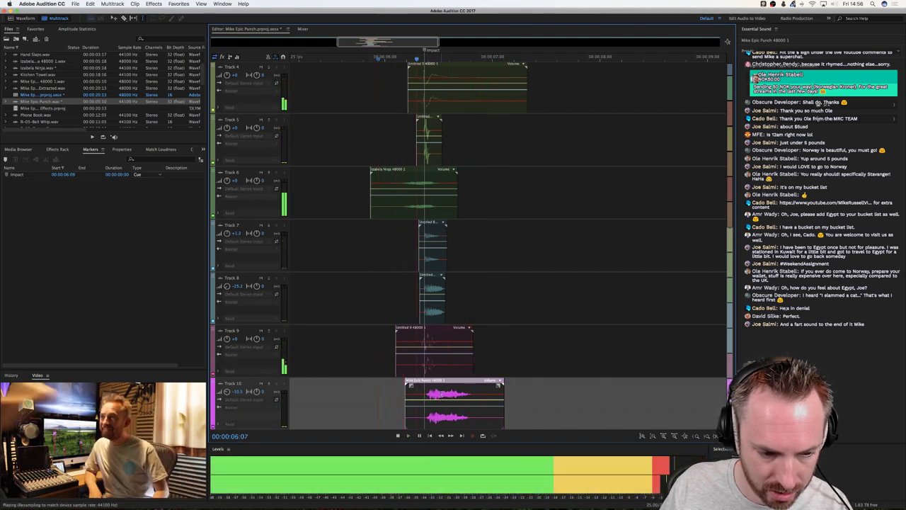
{"action": "key", "text": "space"}
{"action": "key", "text": "space"}
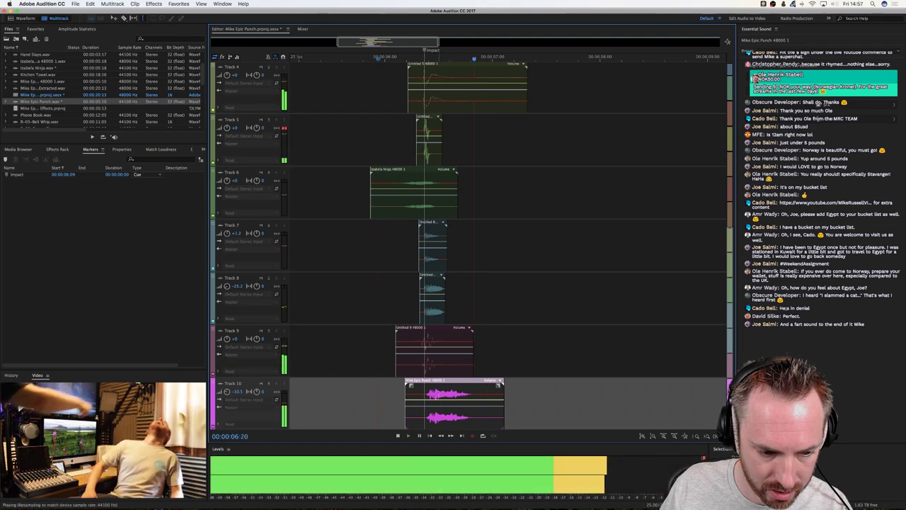
{"action": "key", "text": "space"}
{"action": "left_click_drag", "start_coordinate": [455, 393], "coordinate": [453, 393]}
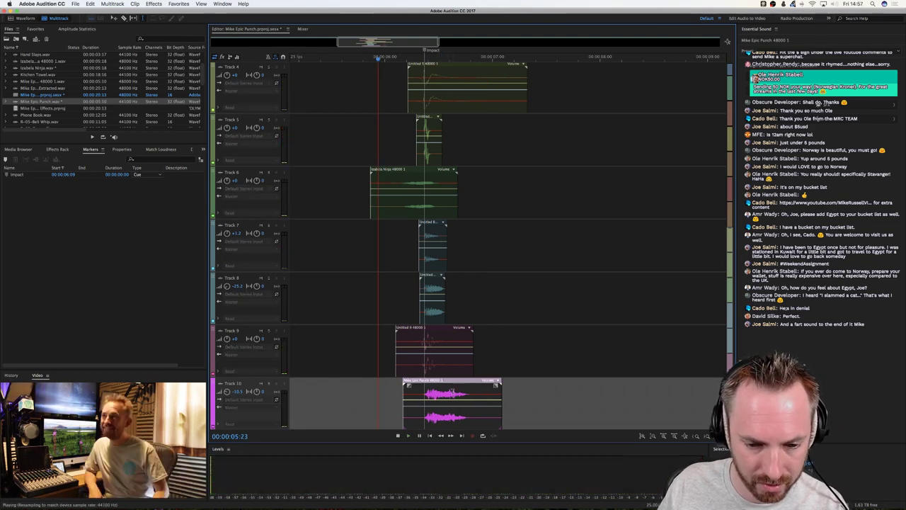
{"action": "key", "text": "space"}
{"action": "key", "text": "space"}
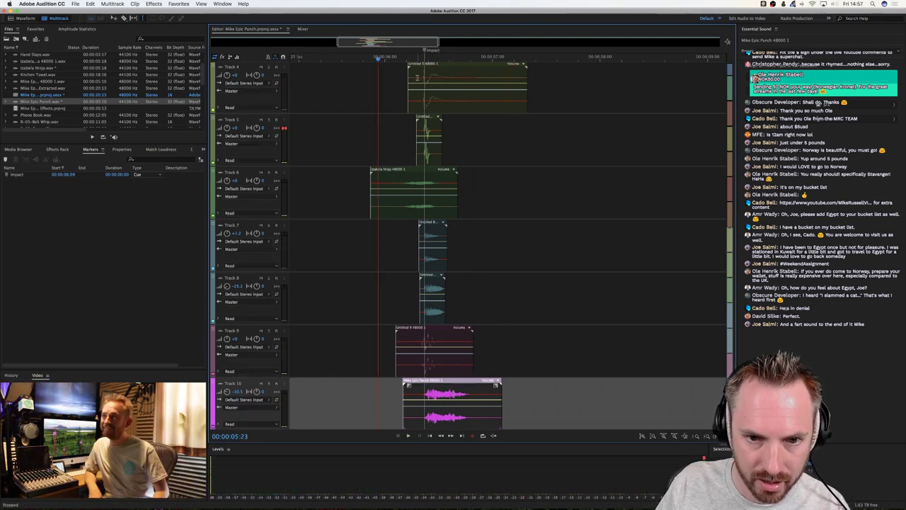
Replay the full mix from just before the Impact marker and shift the Track 10 vocal clip slightly later.
{"action": "key", "text": "space"}
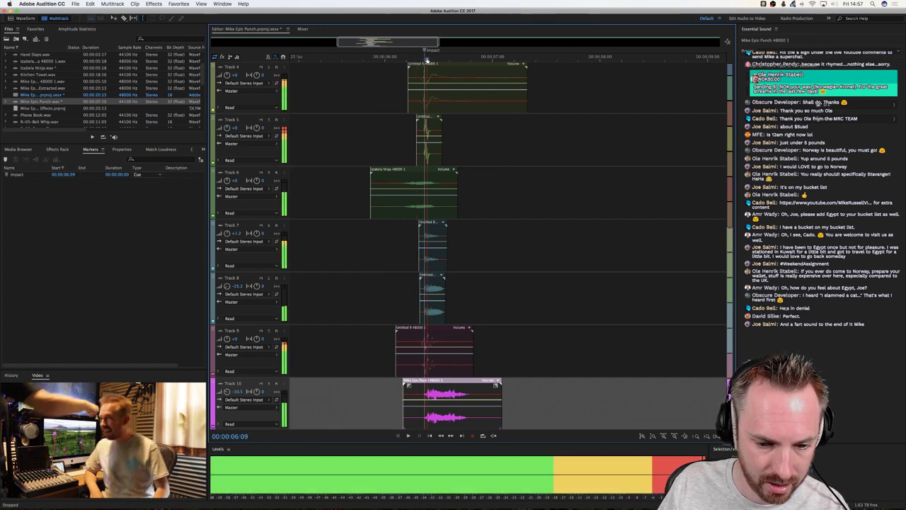
{"action": "mouse_move", "coordinate": [437, 61]}
{"action": "left_mouse_down"}
{"action": "mouse_move", "coordinate": [461, 61]}
{"action": "mouse_move", "coordinate": [427, 62]}
{"action": "mouse_move", "coordinate": [473, 63]}
{"action": "mouse_move", "coordinate": [398, 68]}
{"action": "left_mouse_up"}
{"action": "key", "text": "space"}
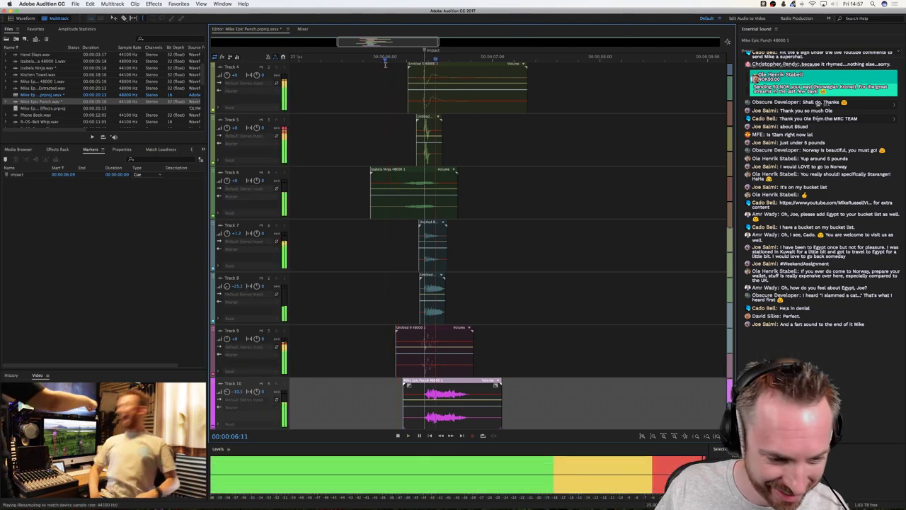
{"action": "key", "text": "space"}
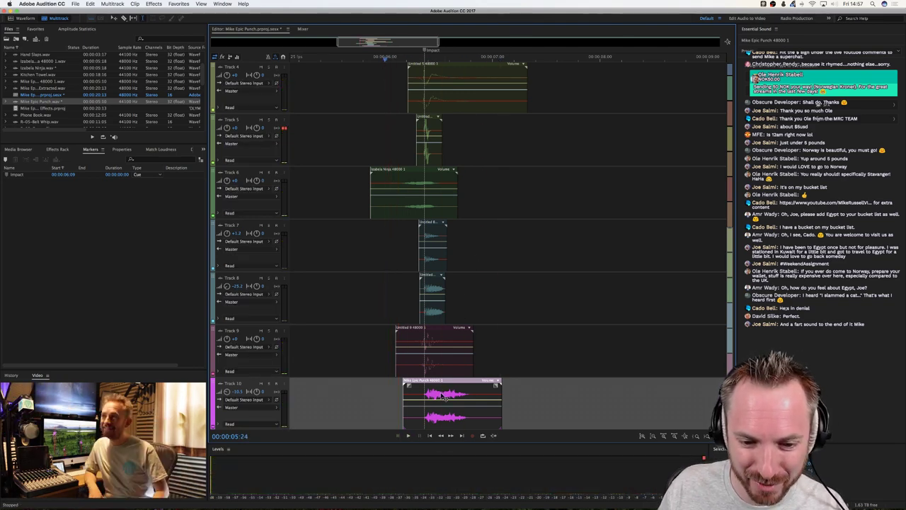
{"action": "left_click_drag", "start_coordinate": [444, 395], "coordinate": [447, 397]}
{"action": "left_click", "coordinate": [470, 279]}
{"action": "scroll", "coordinate": [339, 158], "scroll_direction": "up", "scroll_amount": 5}
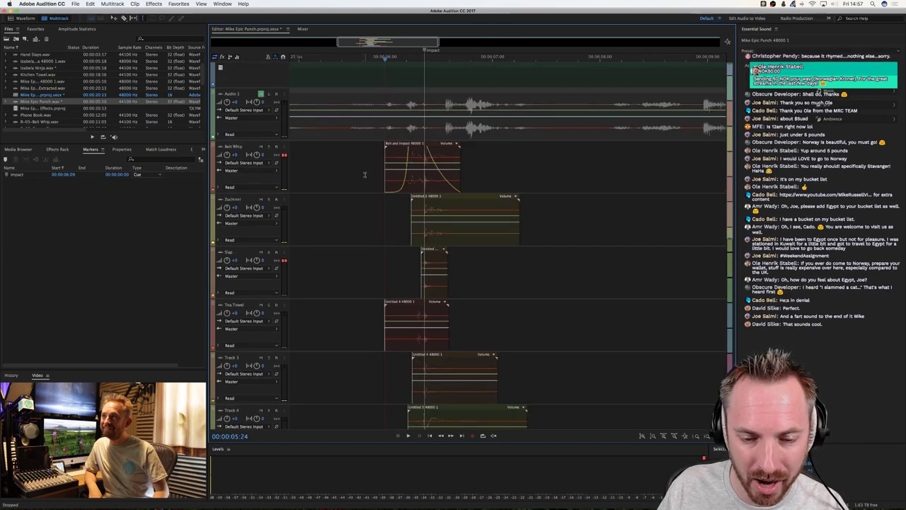
{"action": "scroll", "coordinate": [382, 250], "scroll_direction": "down", "scroll_amount": 5}
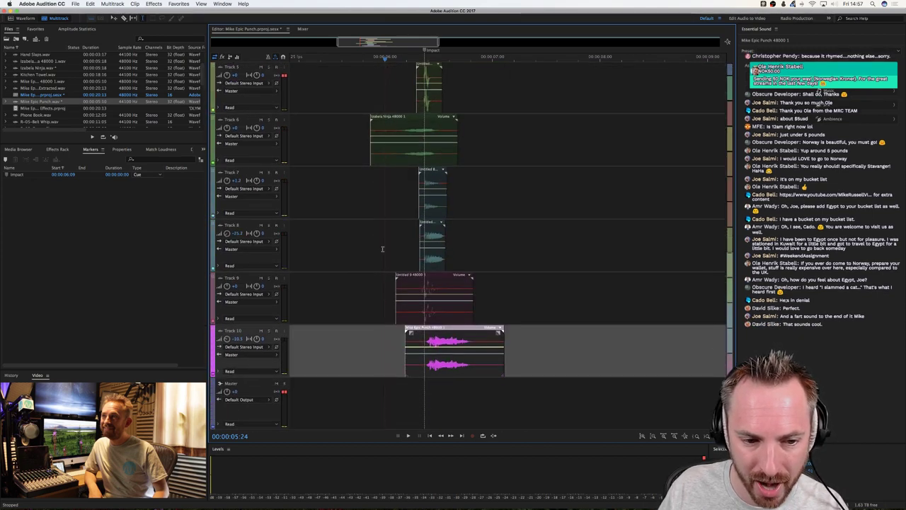
{"action": "scroll", "coordinate": [383, 249], "scroll_direction": "up", "scroll_amount": 5}
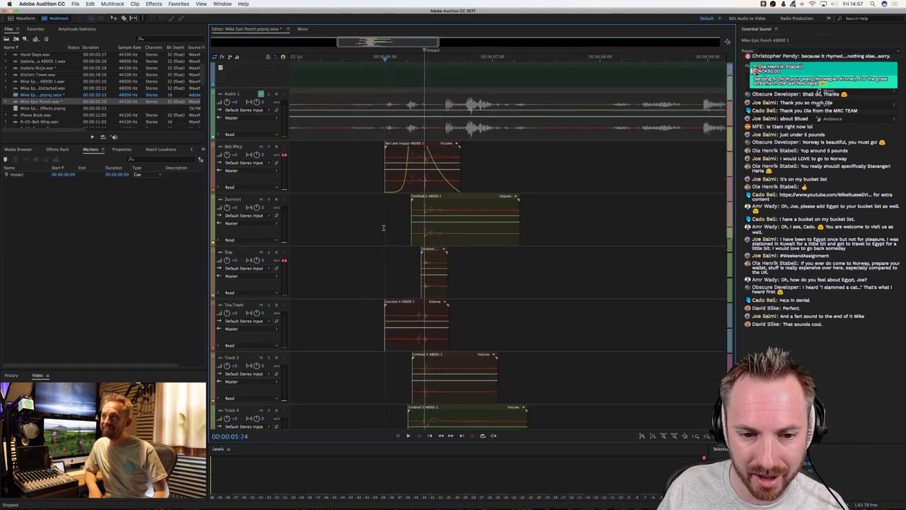